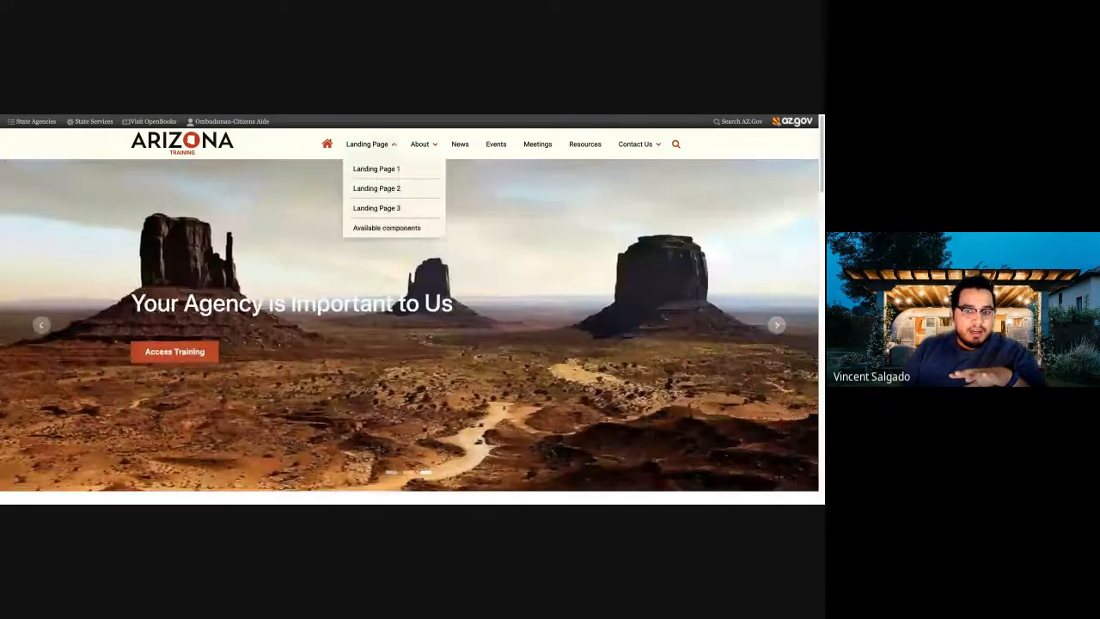
Step: Check the login details in the training slides, then log in to the training site as TrainingUser with the account password
{"action": "mouse_move", "coordinate": [421, 143]}
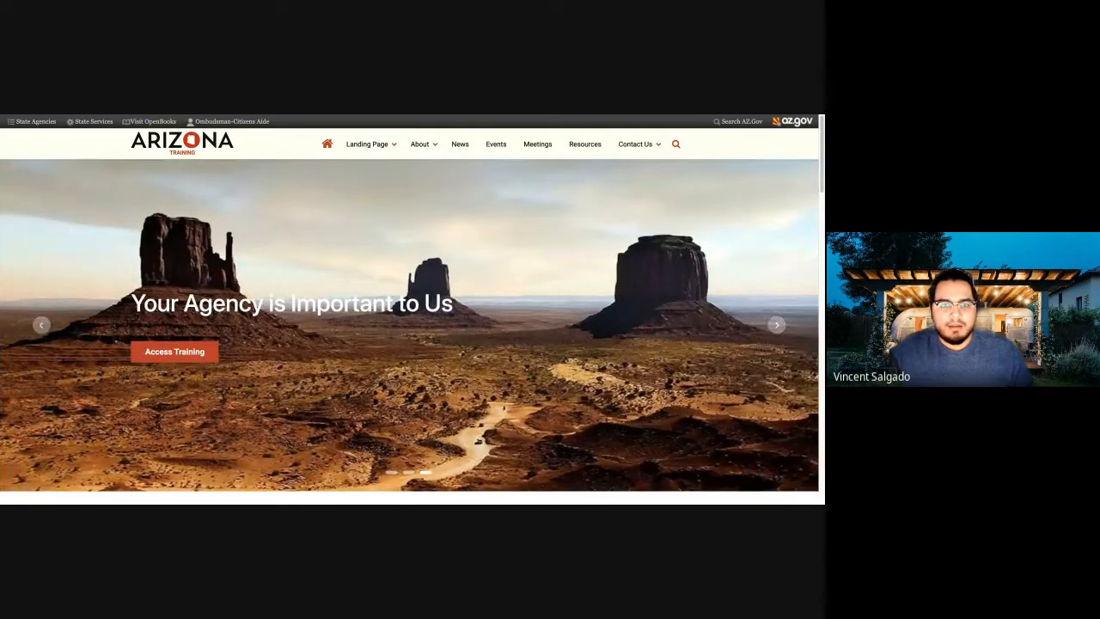
{"action": "key", "text": "ctrl+Tab"}
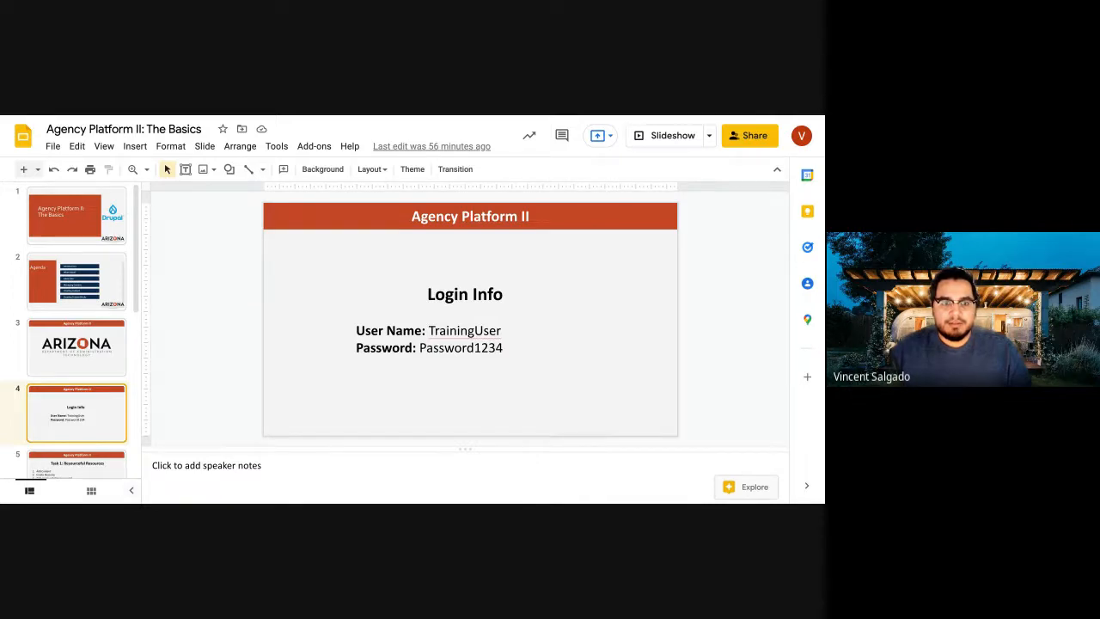
{"action": "key", "text": "ctrl+Tab"}
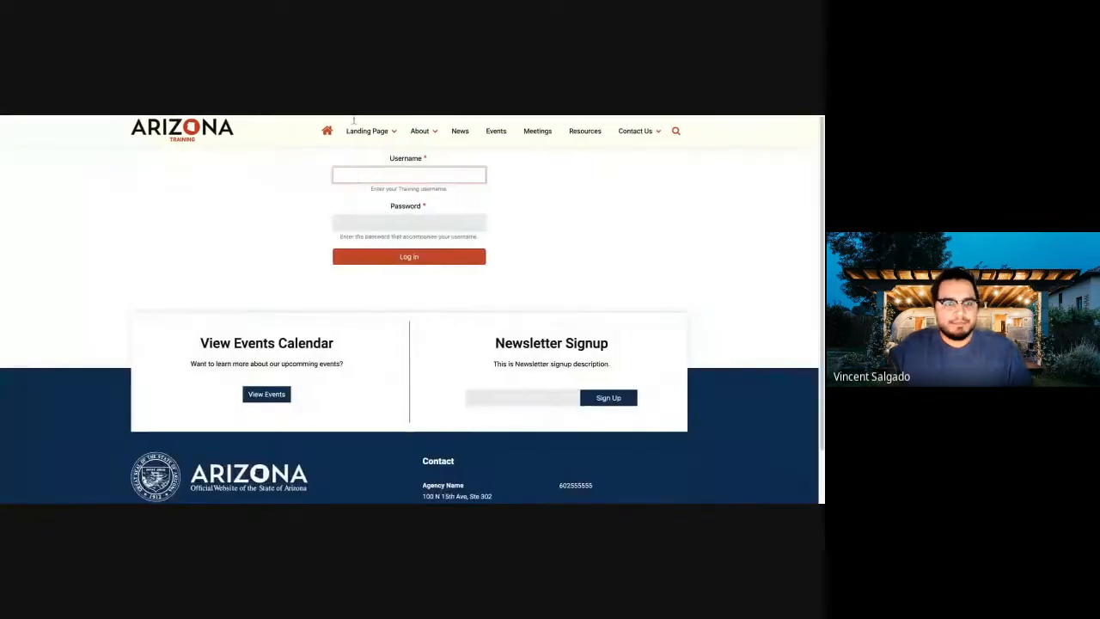
{"action": "type", "text": "Training"}
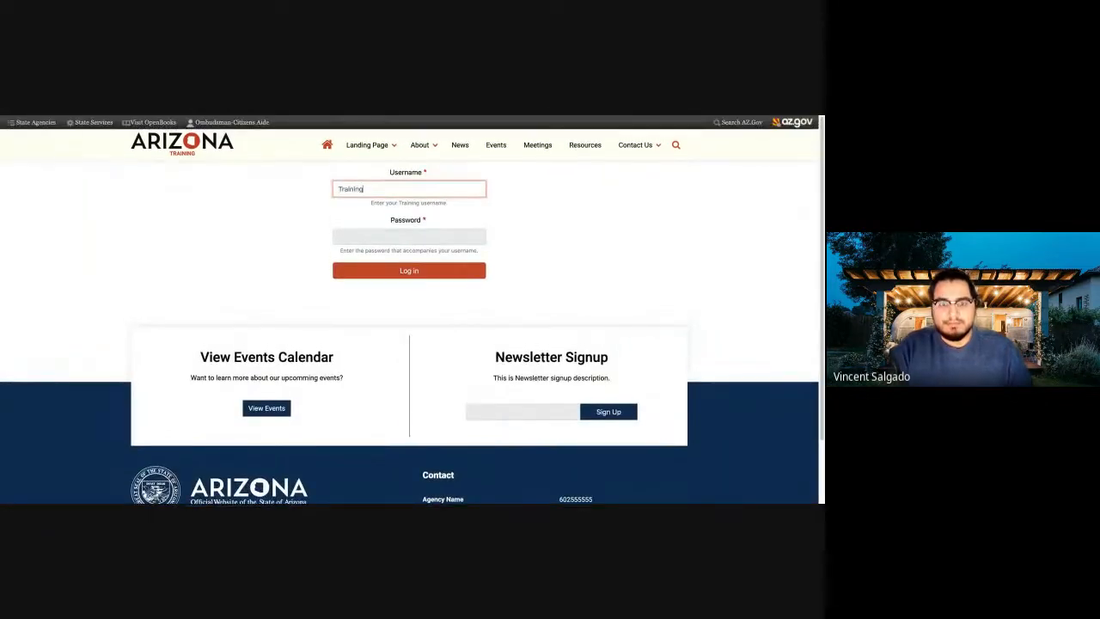
{"action": "type", "text": "User"}
{"action": "key", "text": "Tab"}
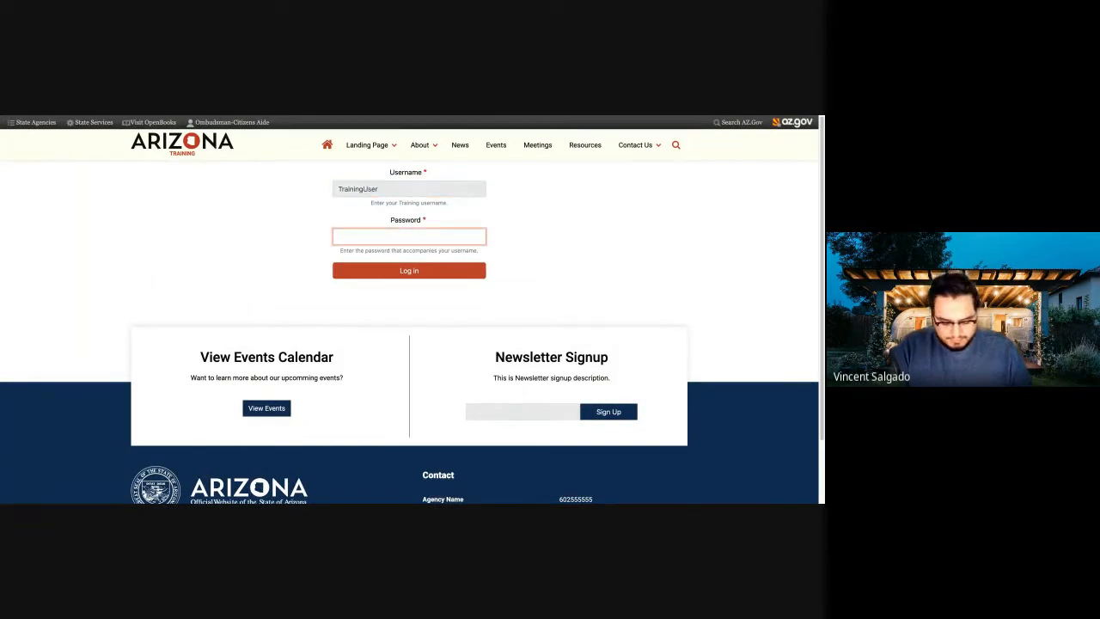
{"action": "type", "text": "************"}
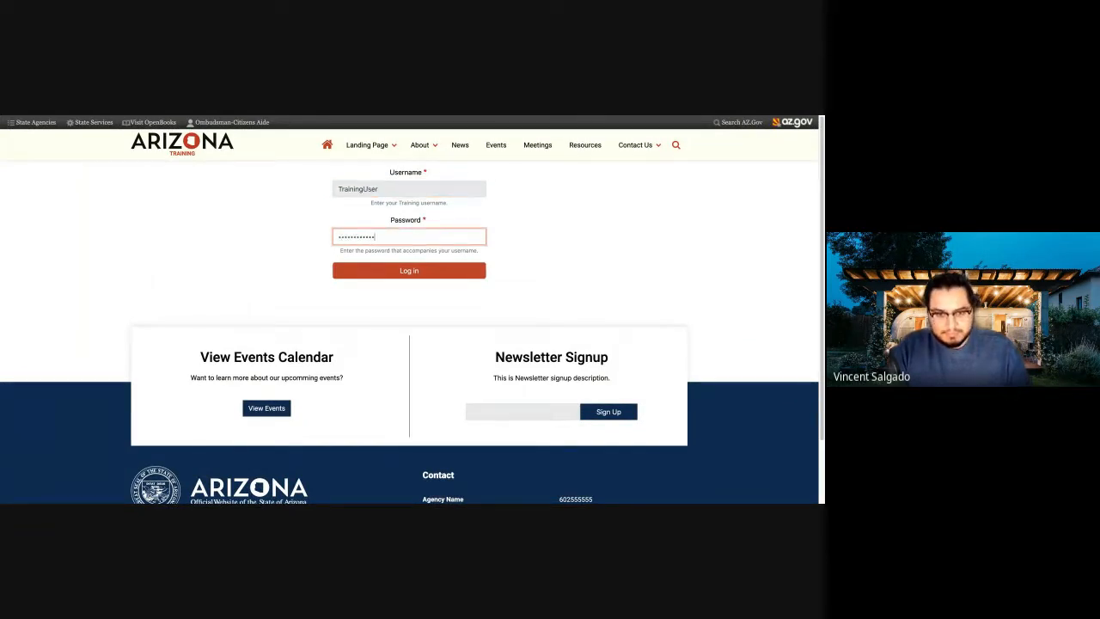
{"action": "key", "text": "Return"}
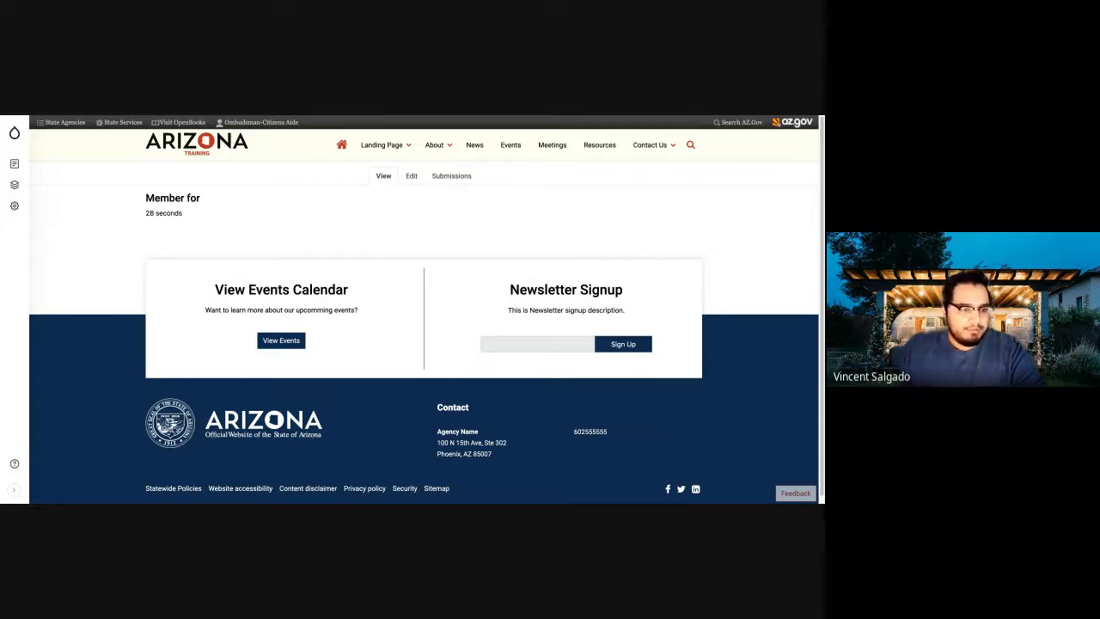
Step: Examine the Tools, Content, Structure and Configuration entries of the collapsed administration menu
{"action": "mouse_move", "coordinate": [15, 133]}
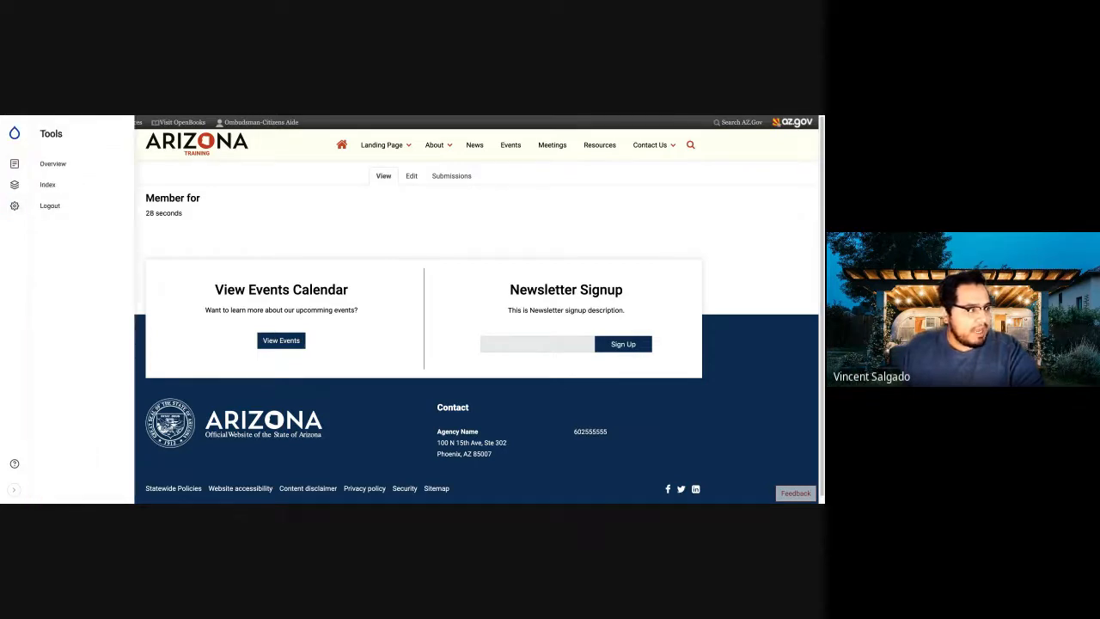
{"action": "mouse_move", "coordinate": [14, 164]}
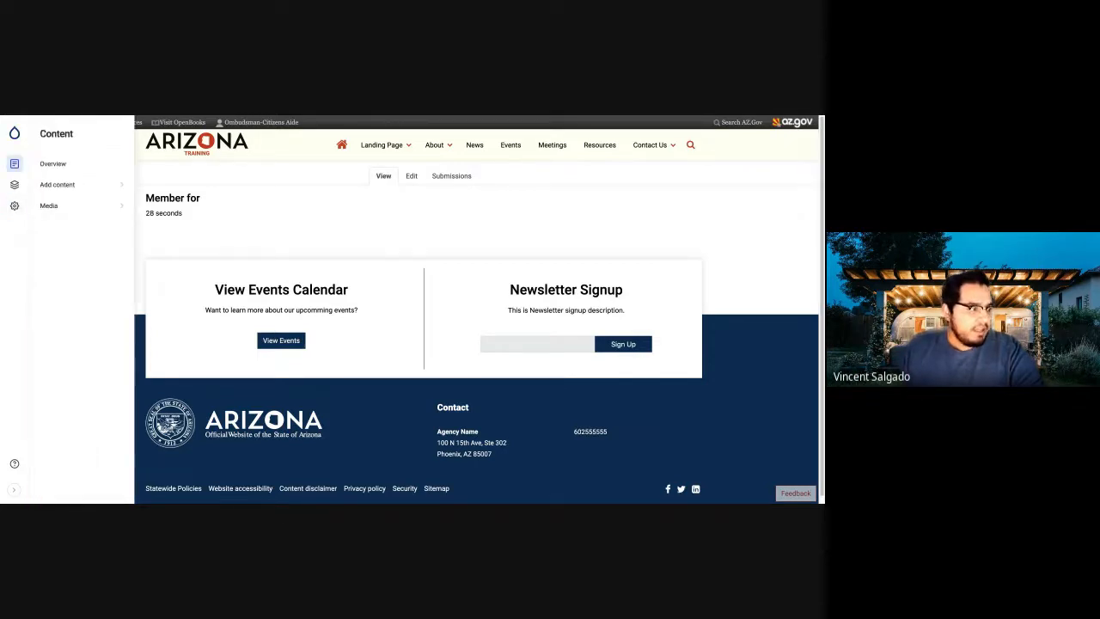
{"action": "mouse_move", "coordinate": [15, 185]}
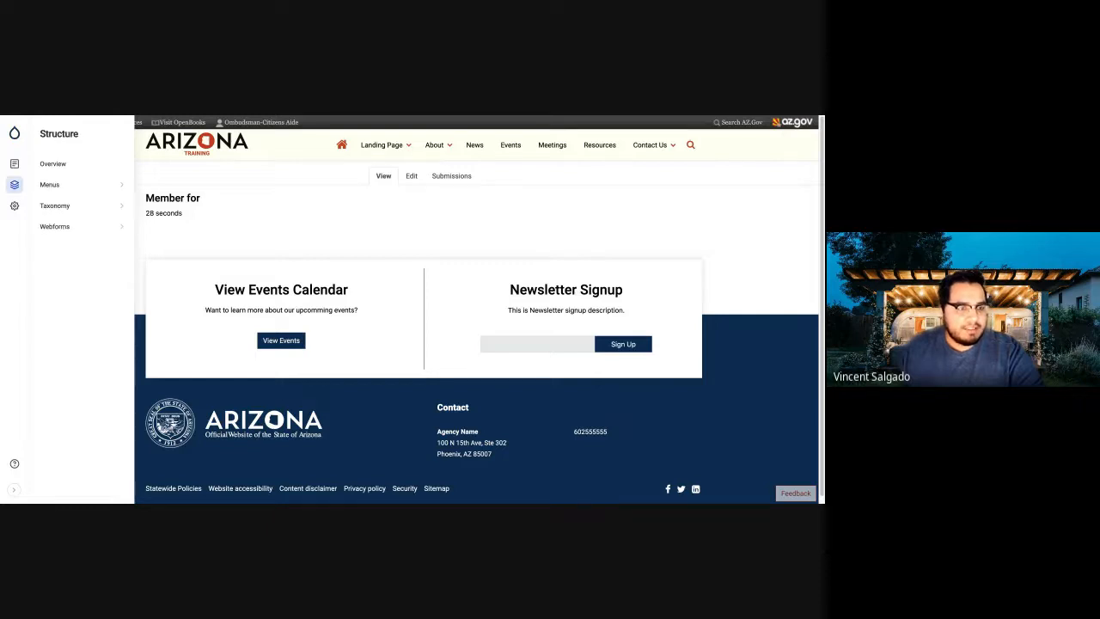
{"action": "mouse_move", "coordinate": [15, 205]}
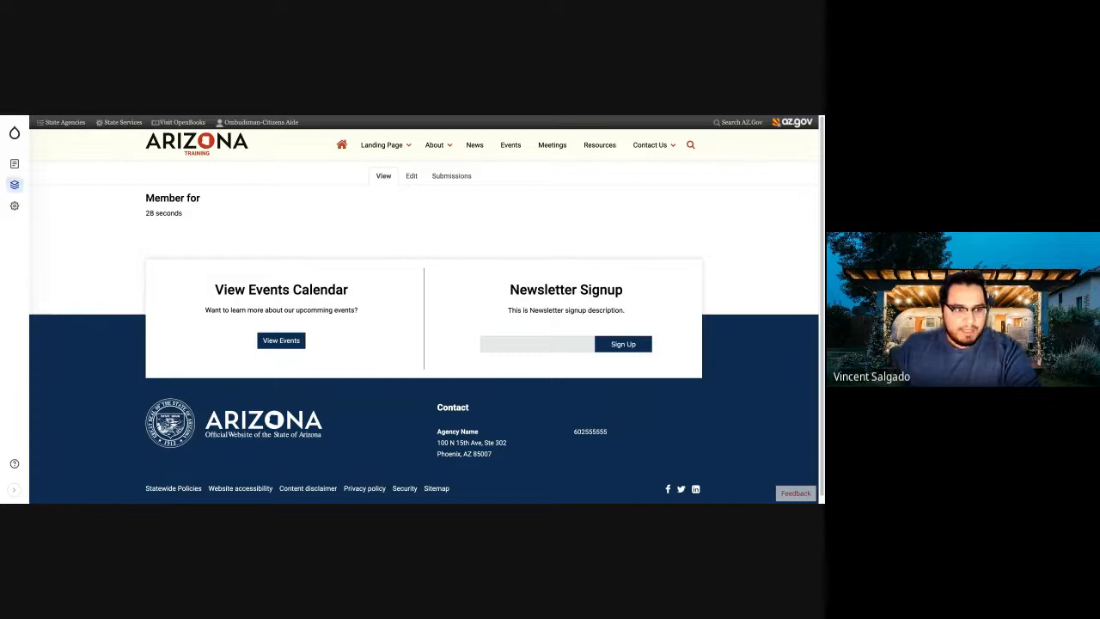
{"action": "mouse_move", "coordinate": [14, 133]}
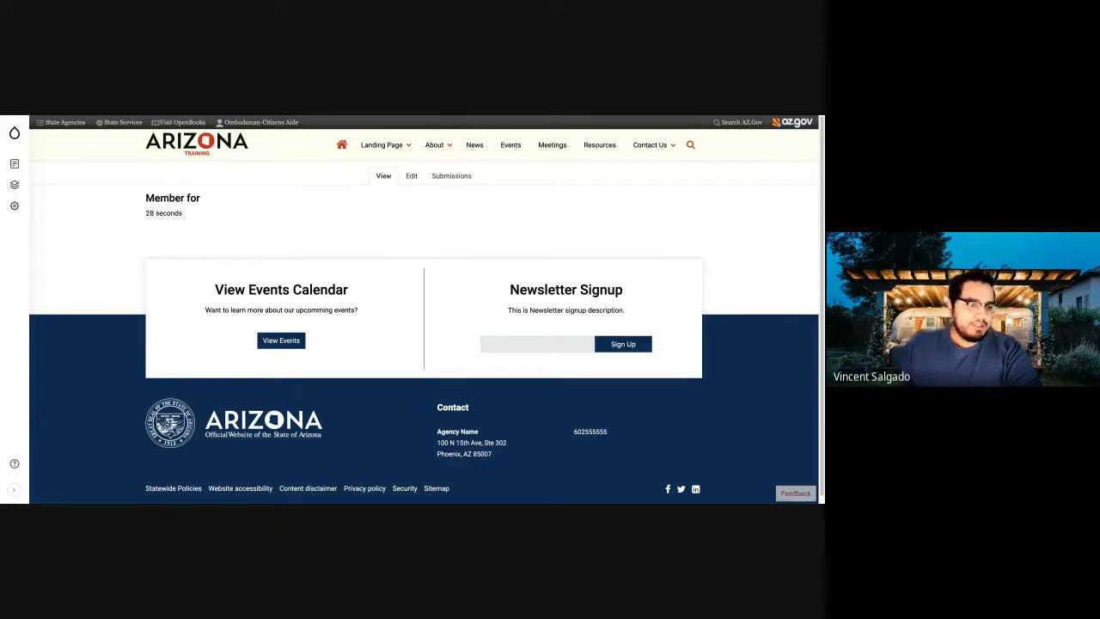
{"action": "mouse_move", "coordinate": [15, 163]}
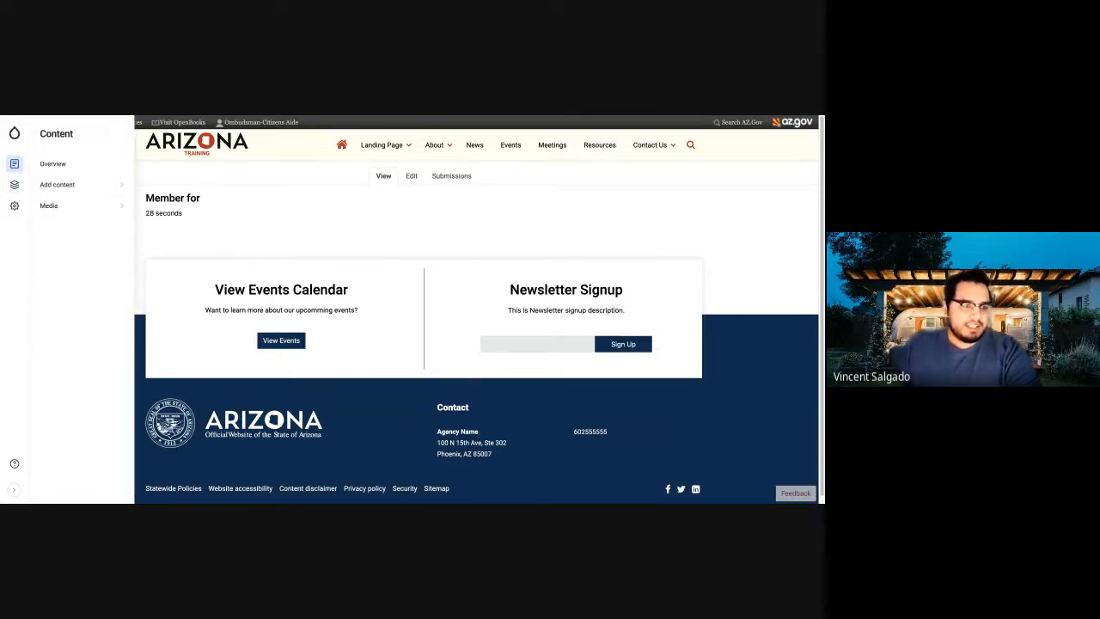
{"action": "mouse_move", "coordinate": [14, 184]}
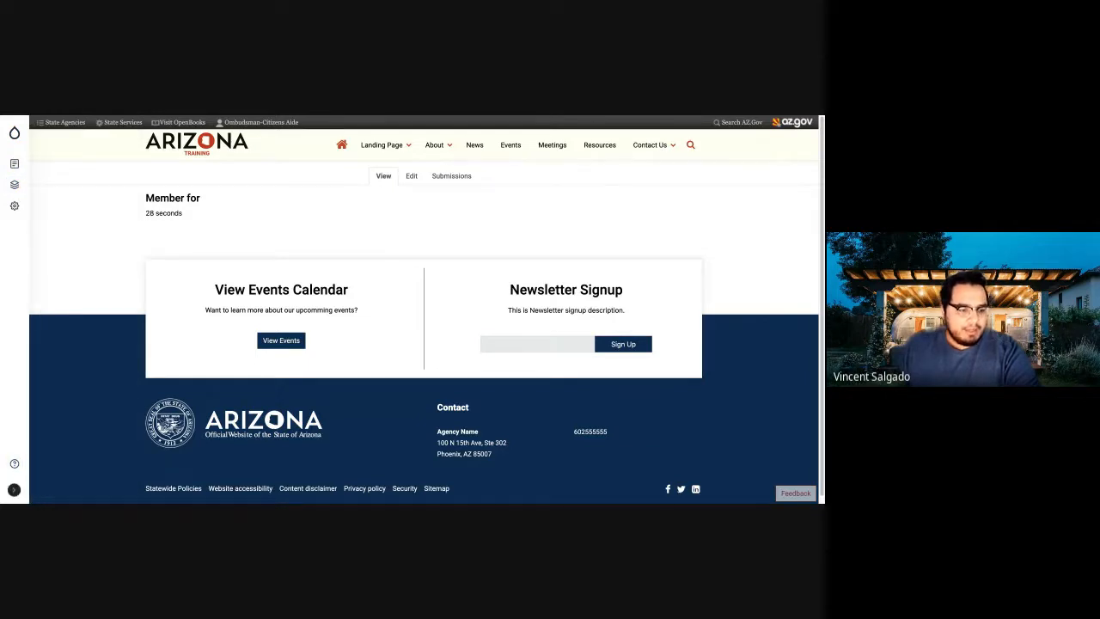
Step: Expand the administration menu and open the Content overview to review the listed items and their available operations
{"action": "left_click", "coordinate": [14, 489]}
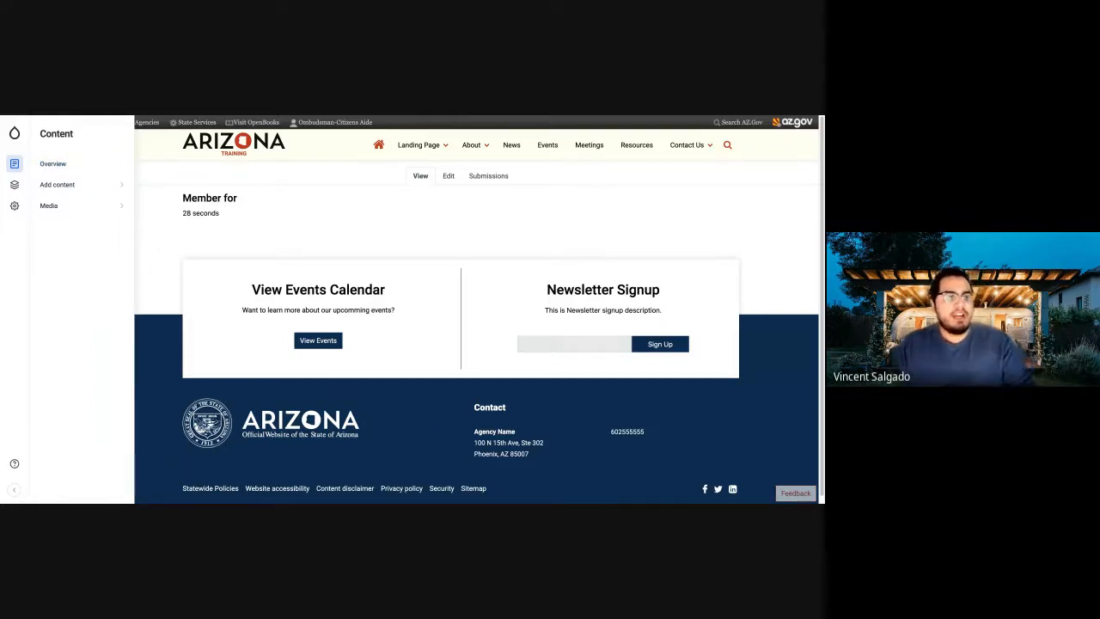
{"action": "left_click", "coordinate": [53, 164]}
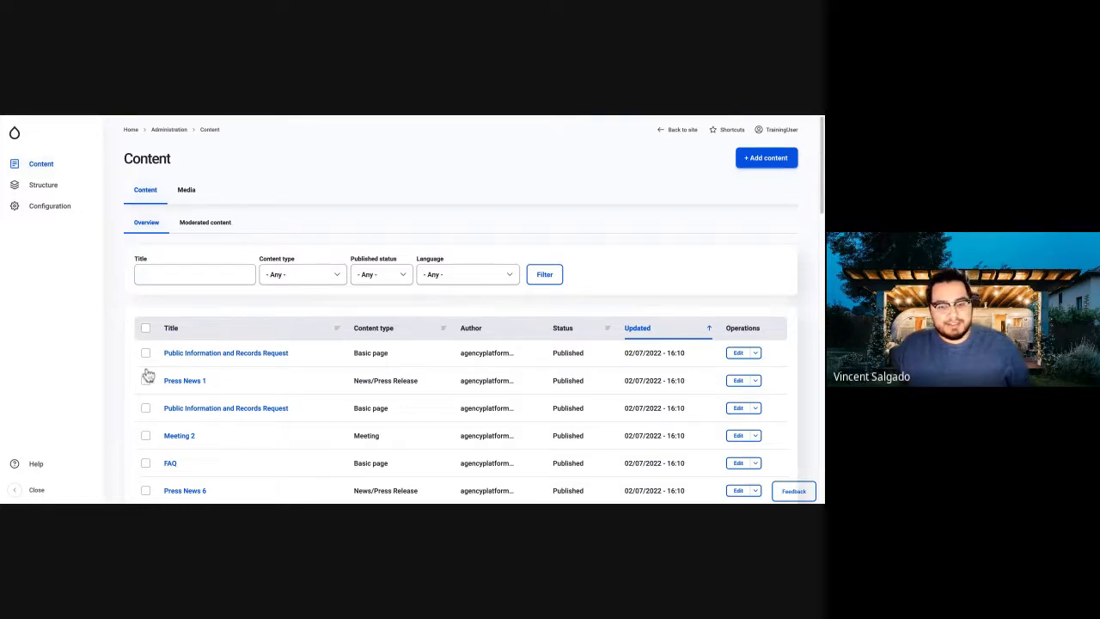
{"action": "scroll", "coordinate": [133, 437], "scroll_direction": "down", "scroll_amount": 3}
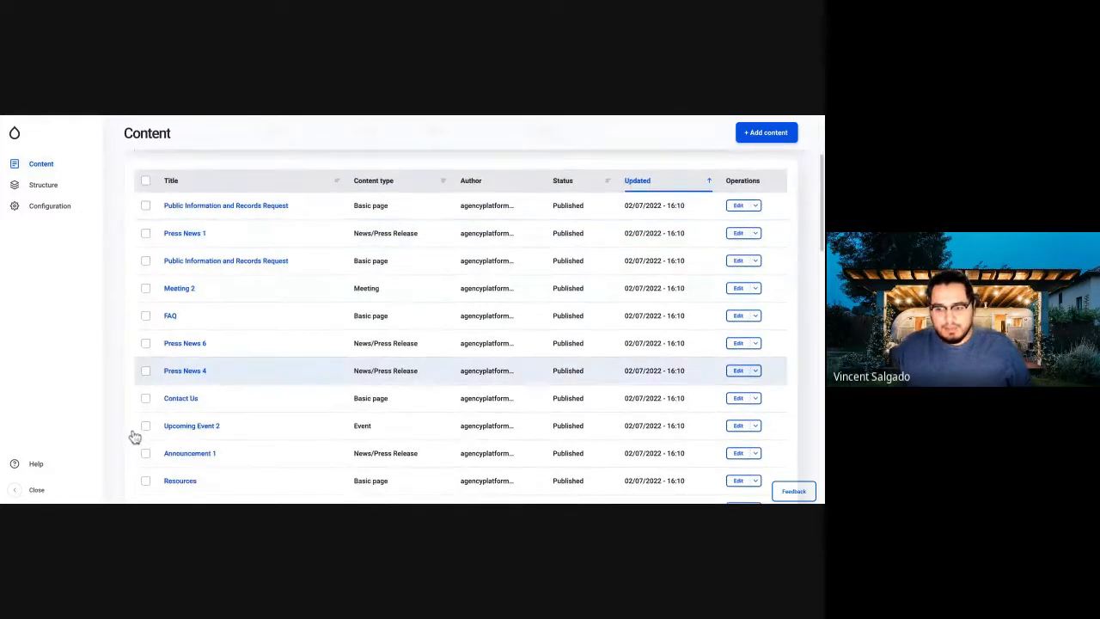
{"action": "scroll", "coordinate": [133, 436], "scroll_direction": "up", "scroll_amount": 1}
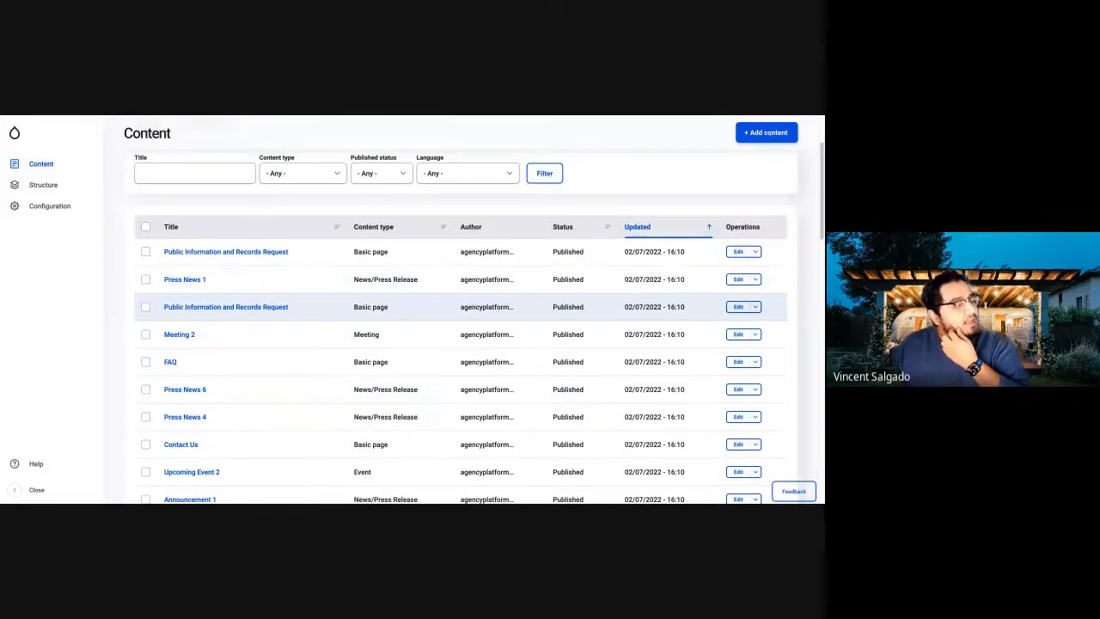
{"action": "left_click", "coordinate": [755, 251]}
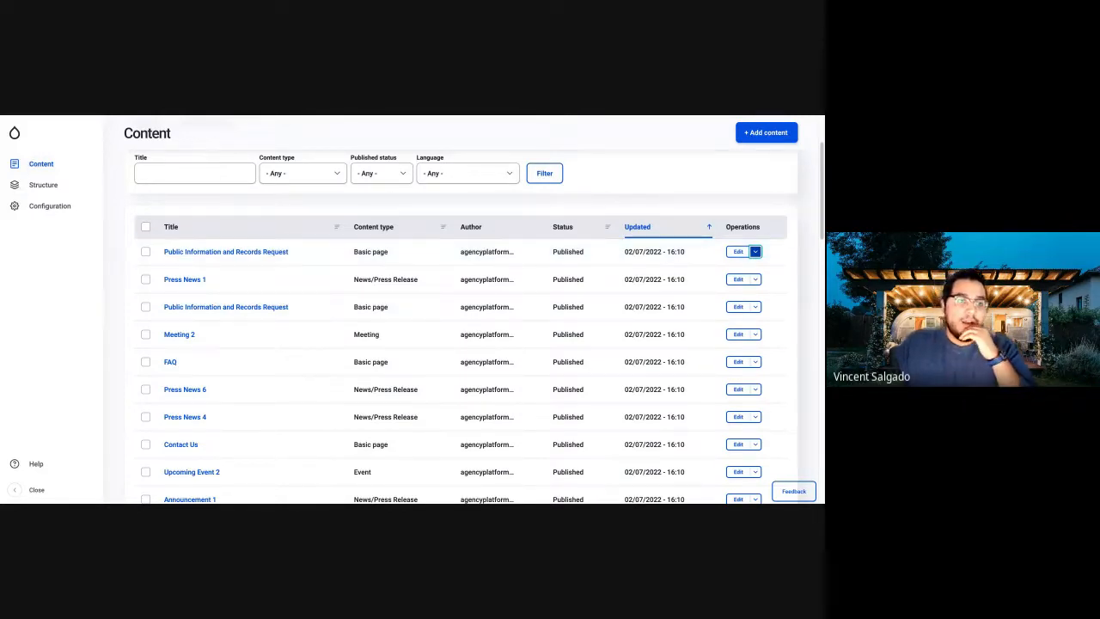
Step: Filter the content list by the content type News/Press Release and look through the matching items
{"action": "left_click", "coordinate": [194, 172]}
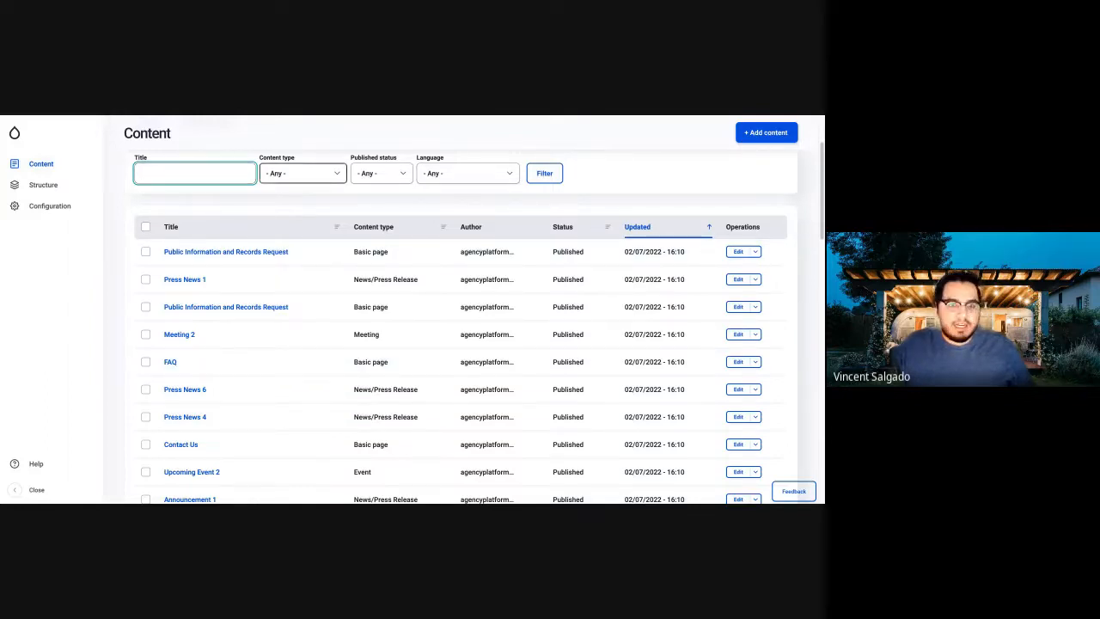
{"action": "left_click", "coordinate": [302, 174]}
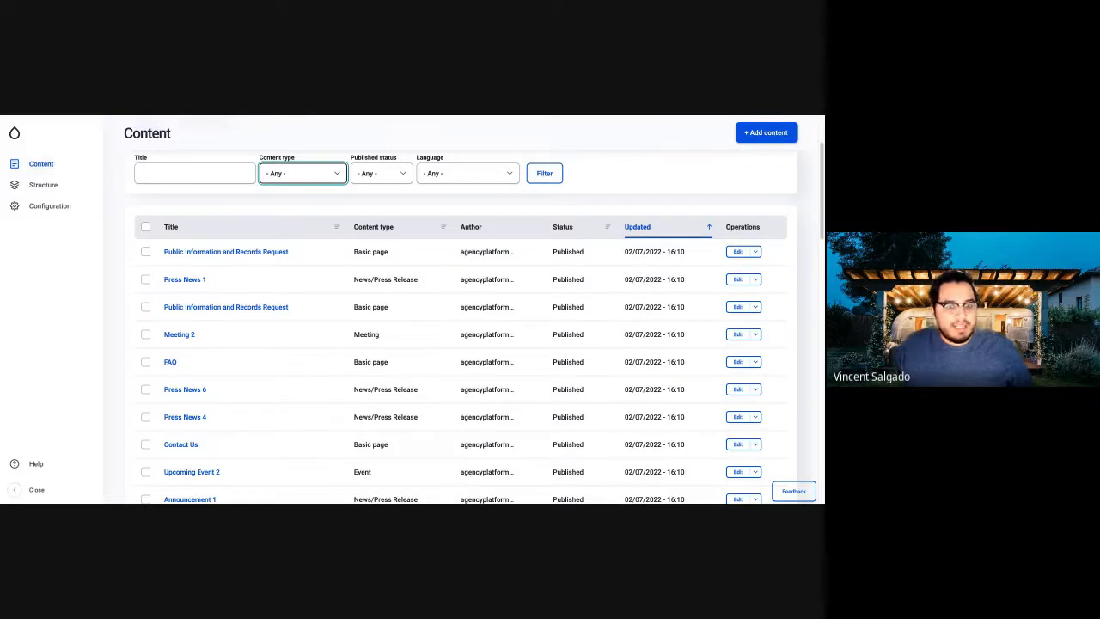
{"action": "left_click", "coordinate": [298, 227]}
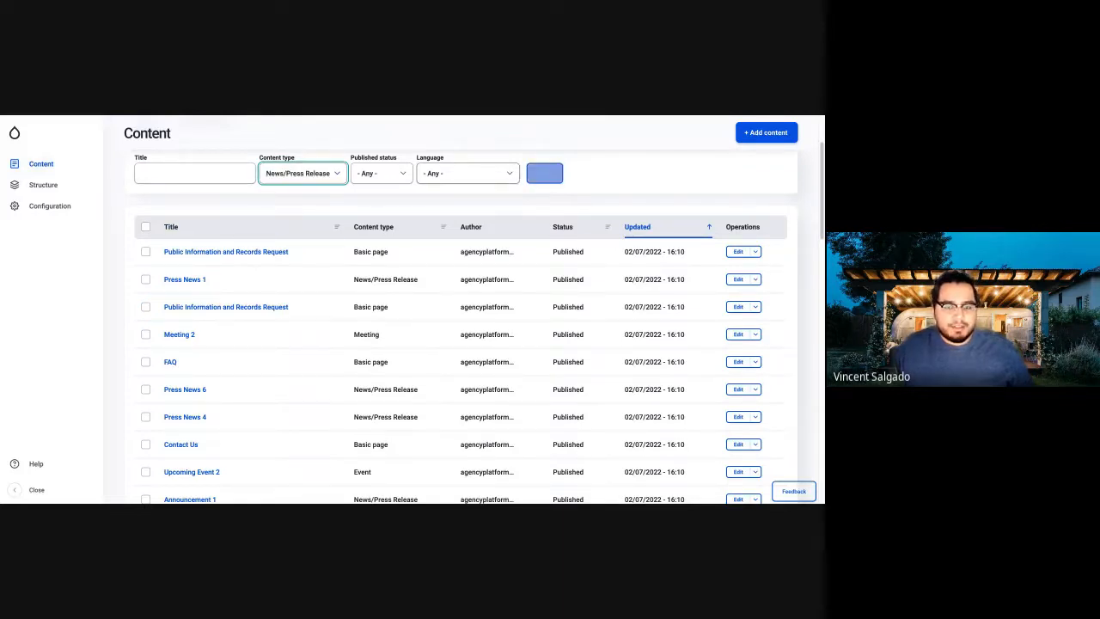
{"action": "left_click", "coordinate": [544, 172]}
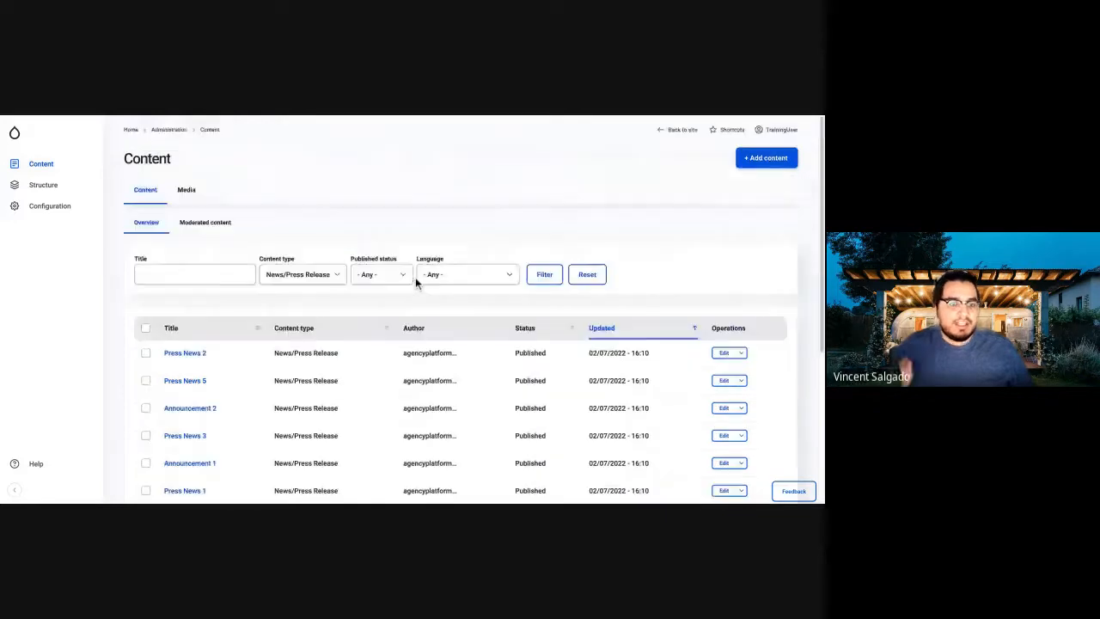
{"action": "scroll", "coordinate": [120, 486], "scroll_direction": "down", "scroll_amount": 2}
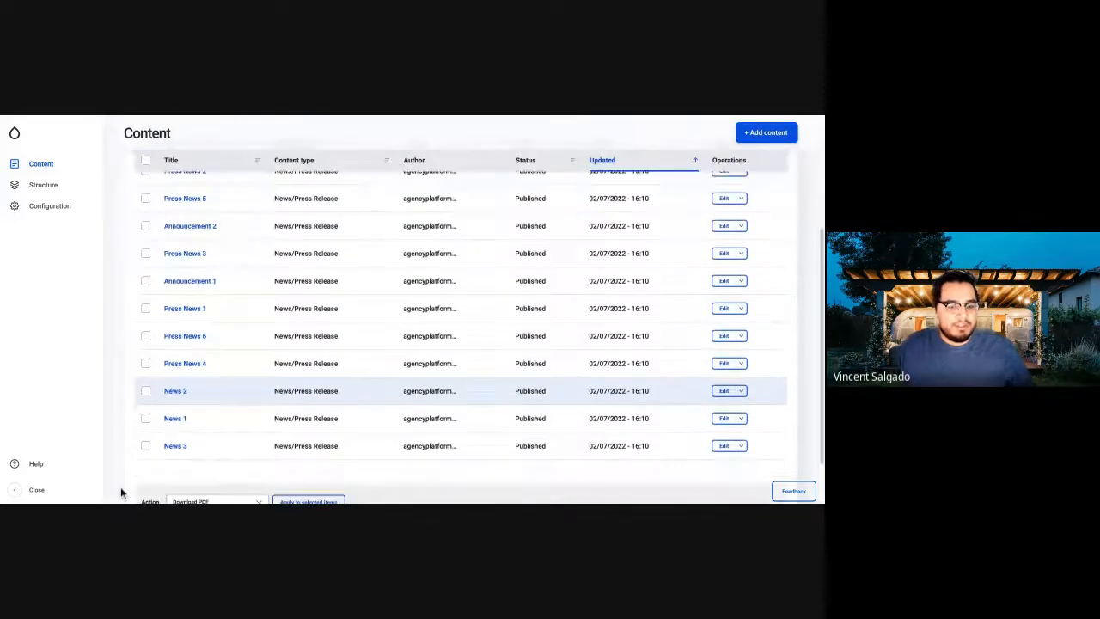
{"action": "scroll", "coordinate": [120, 486], "scroll_direction": "up", "scroll_amount": 1}
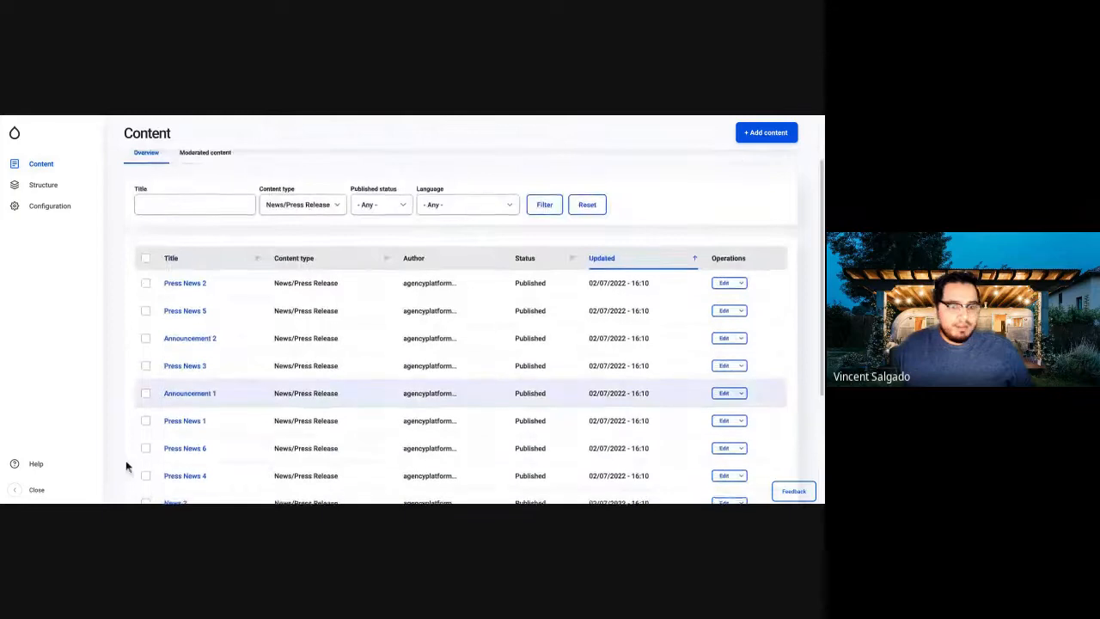
Step: Filter the content list by the published status Unpublished, with the content type set back to Any
{"action": "scroll", "coordinate": [126, 462], "scroll_direction": "up", "scroll_amount": 1}
{"action": "left_click", "coordinate": [303, 218]}
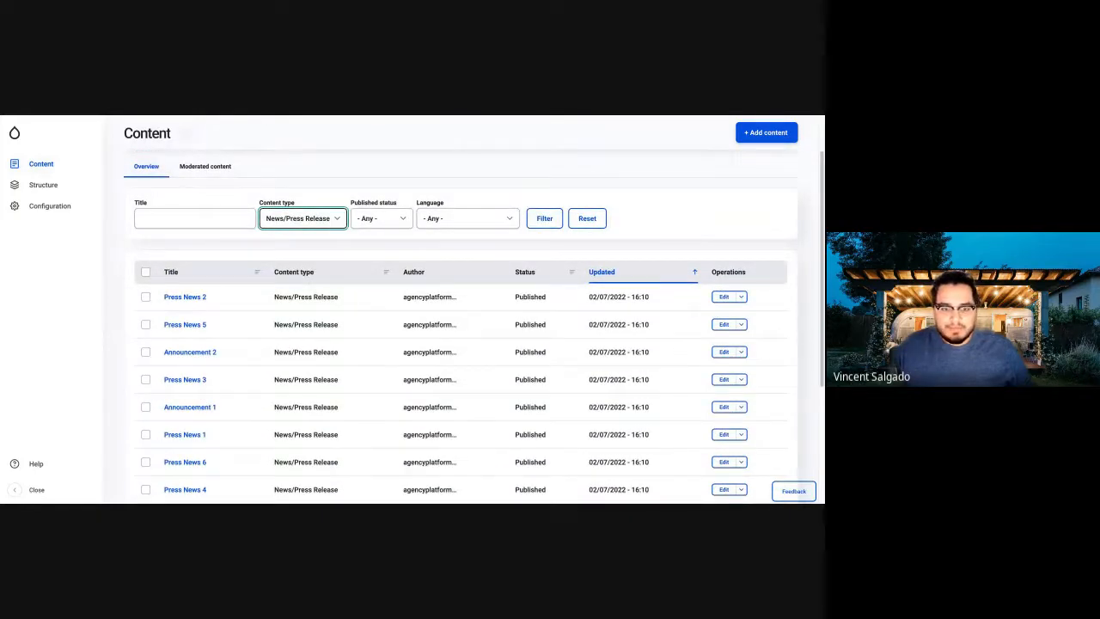
{"action": "key", "text": "Tab"}
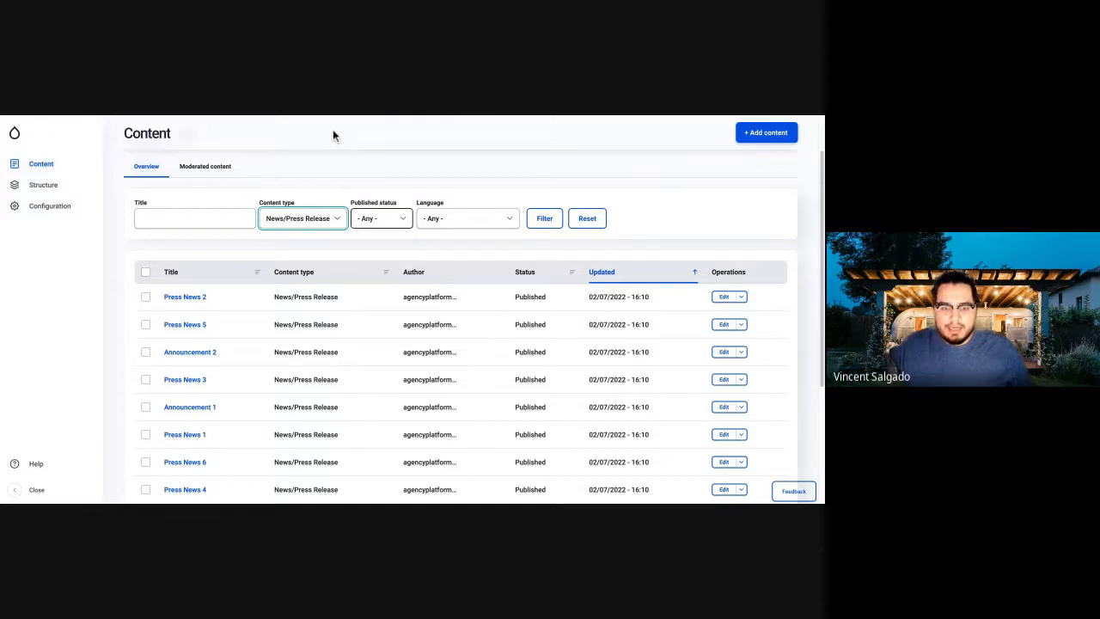
{"action": "key", "text": "Tab"}
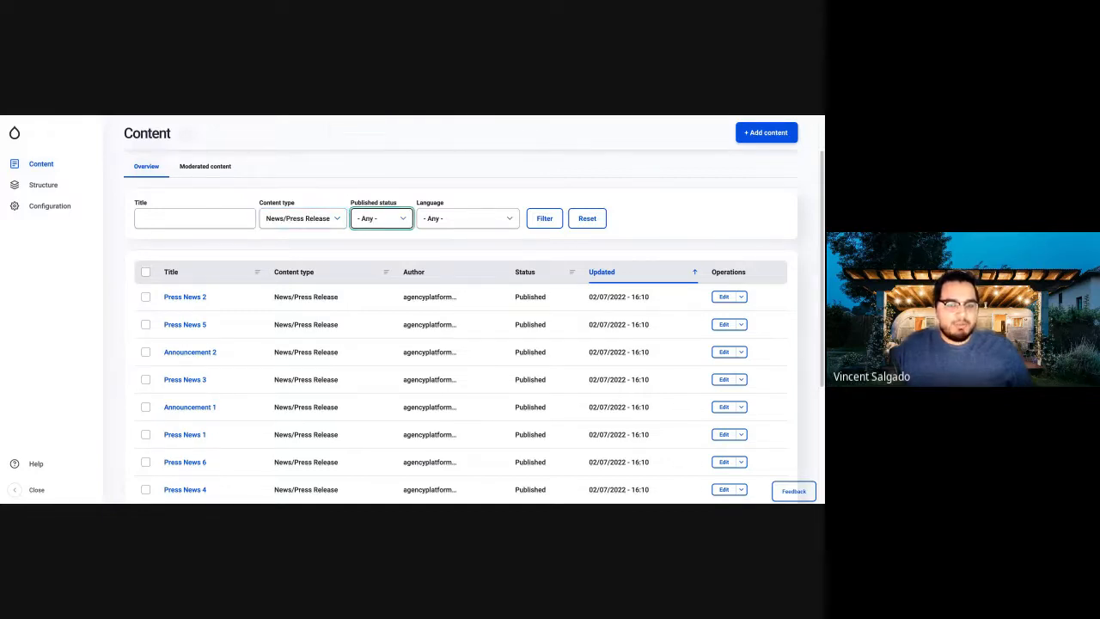
{"action": "left_click", "coordinate": [382, 244]}
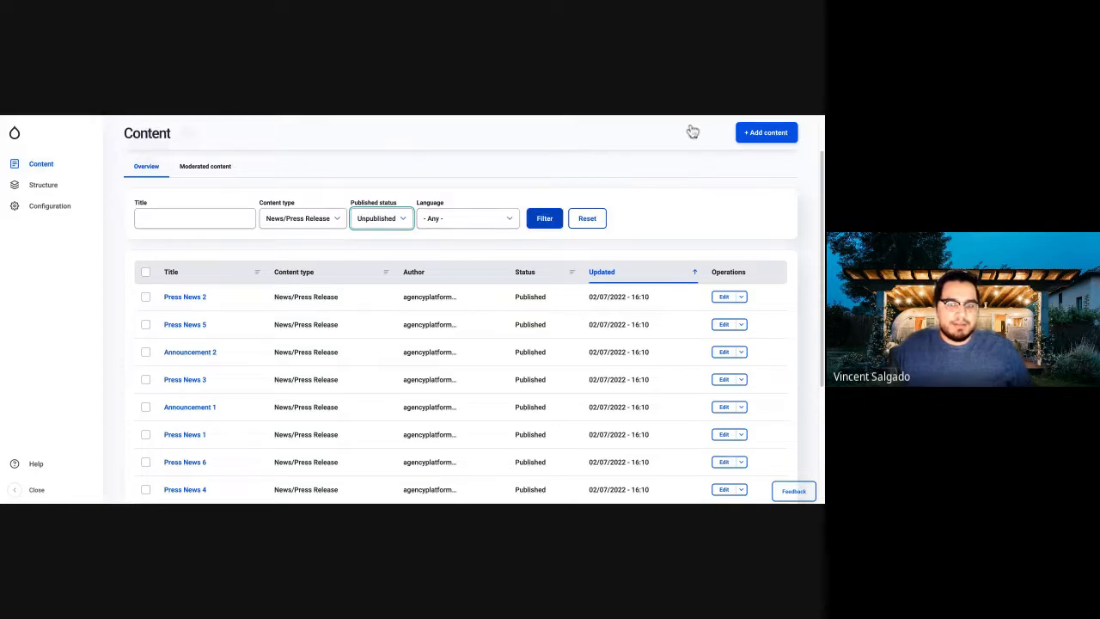
{"action": "key", "text": "shift+Tab"}
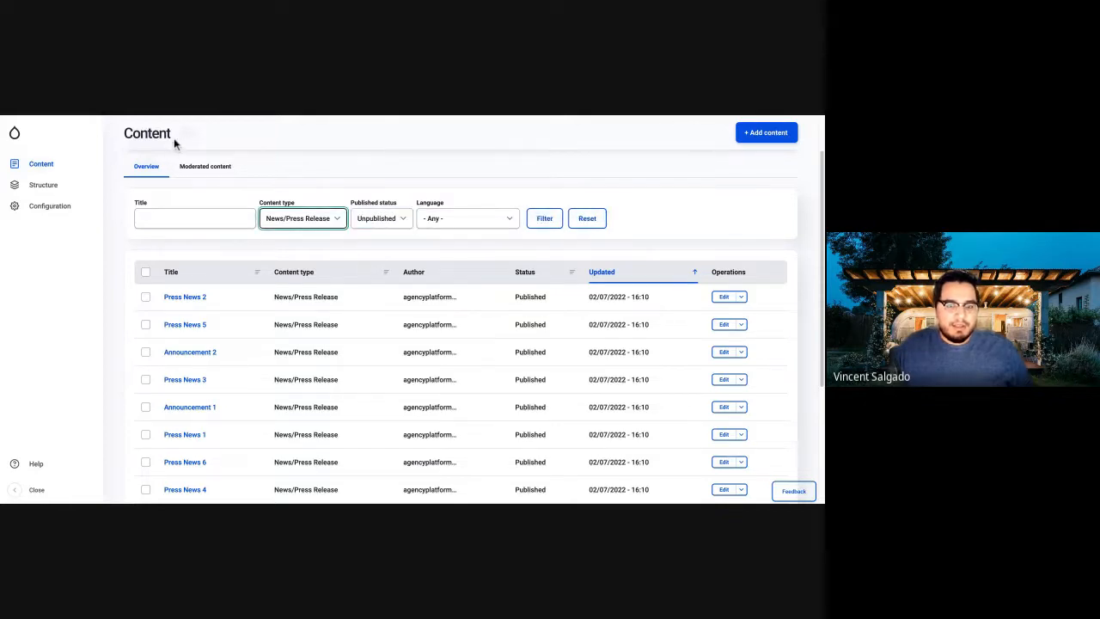
{"action": "key", "text": "Up"}
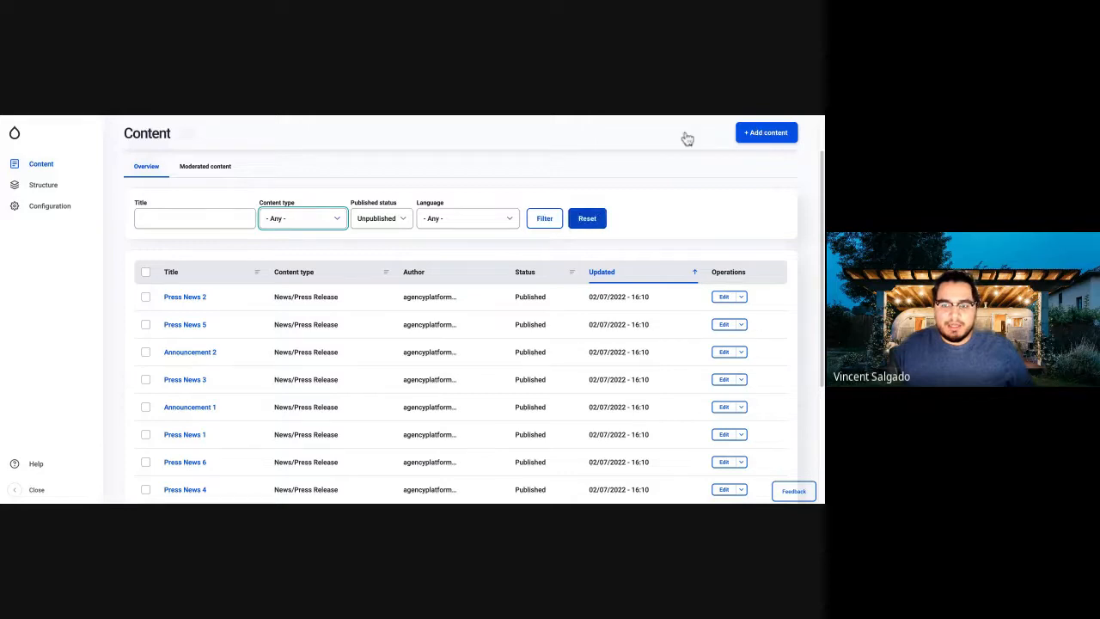
{"action": "key", "text": "Tab"}
{"action": "key", "text": "Tab"}
{"action": "key", "text": "Tab"}
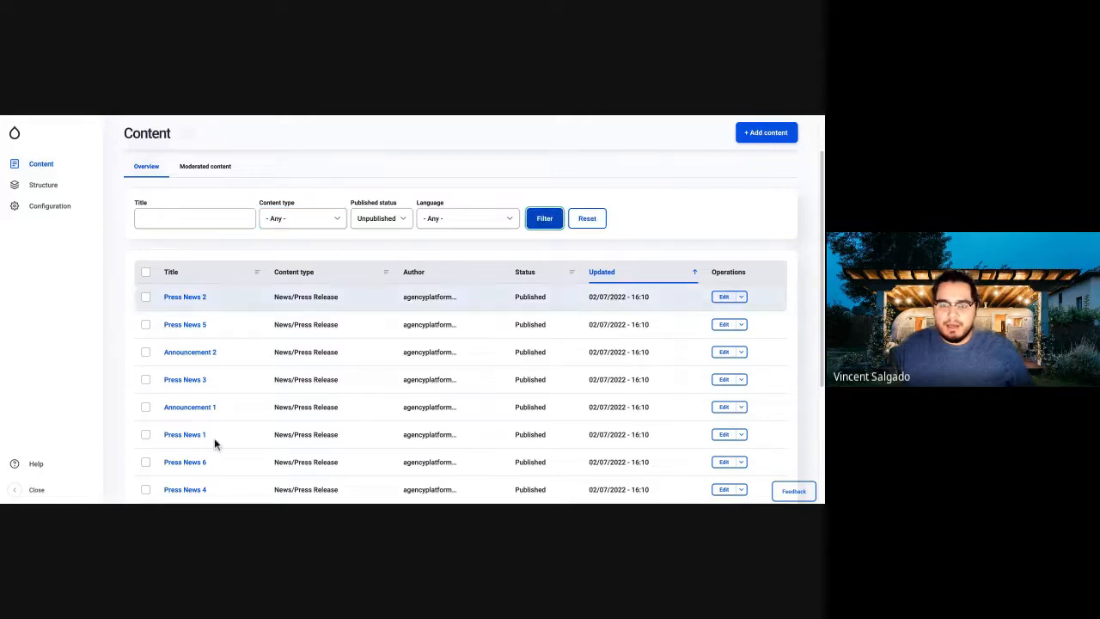
{"action": "key", "text": "Return"}
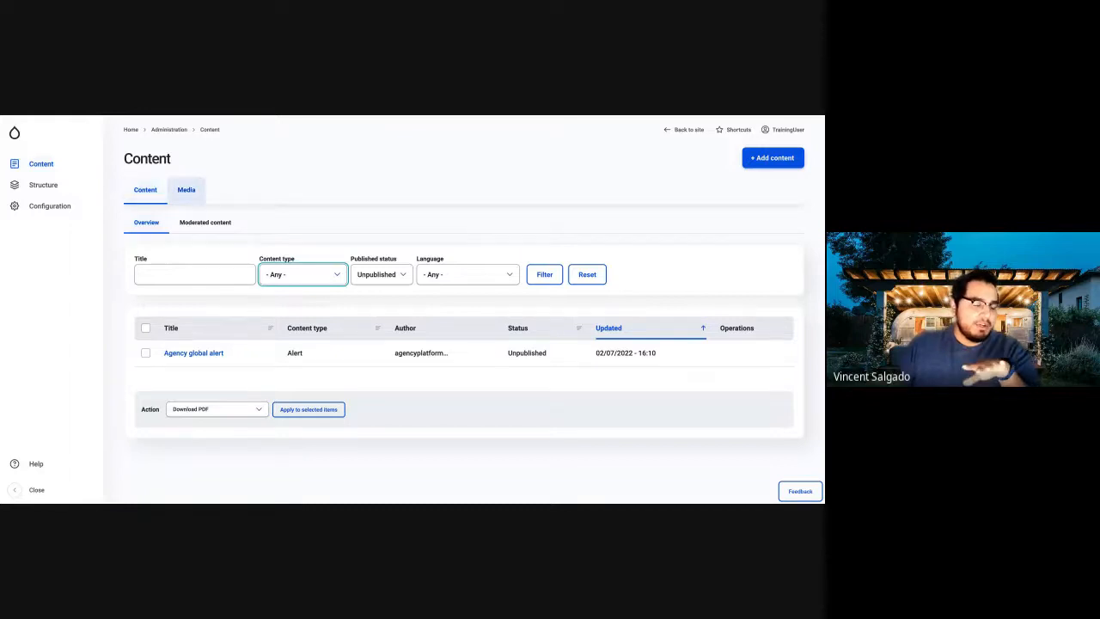
Step: Open the Media library table and look through the listed media files
{"action": "left_click", "coordinate": [186, 190]}
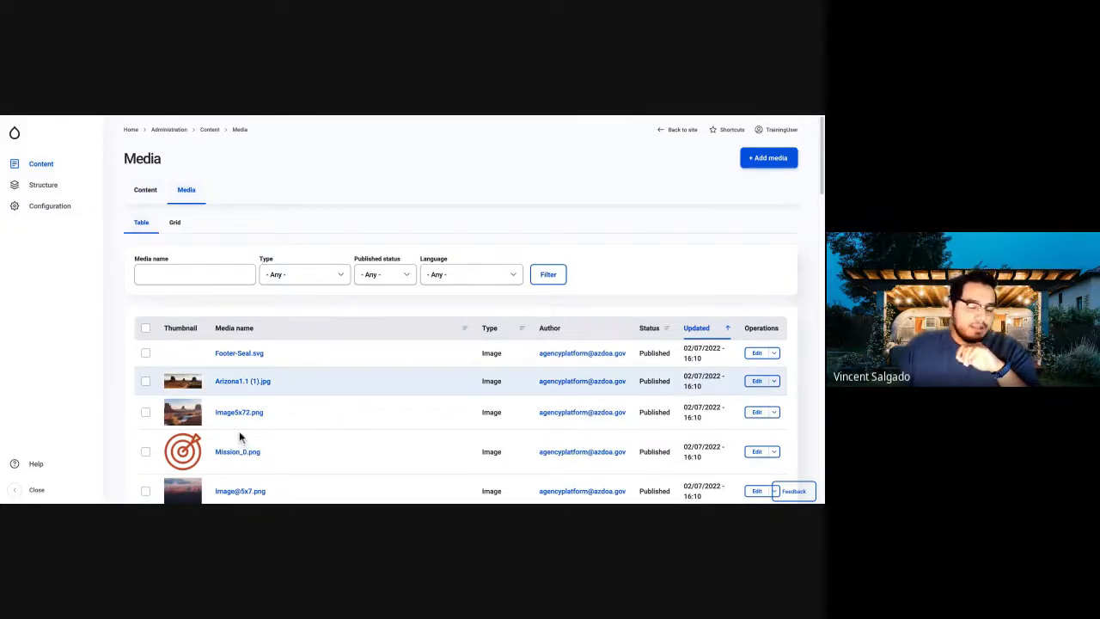
{"action": "scroll", "coordinate": [239, 434], "scroll_direction": "down", "scroll_amount": 1}
{"action": "scroll", "coordinate": [239, 430], "scroll_direction": "down", "scroll_amount": 1}
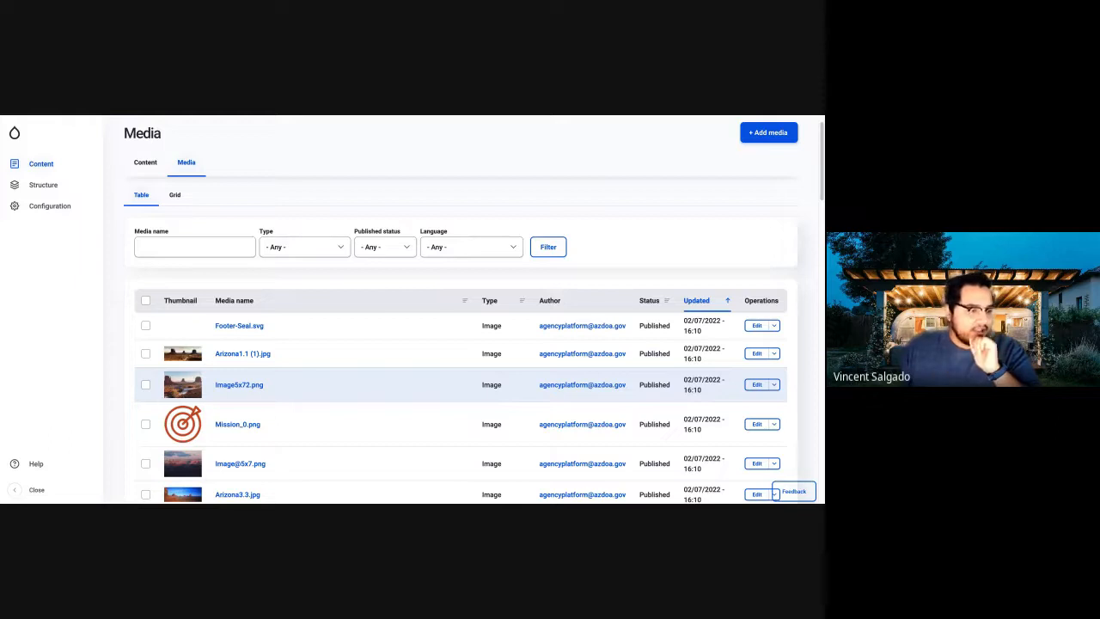
Step: Filter the media library by the type Document
{"action": "scroll", "coordinate": [249, 471], "scroll_direction": "down", "scroll_amount": 1}
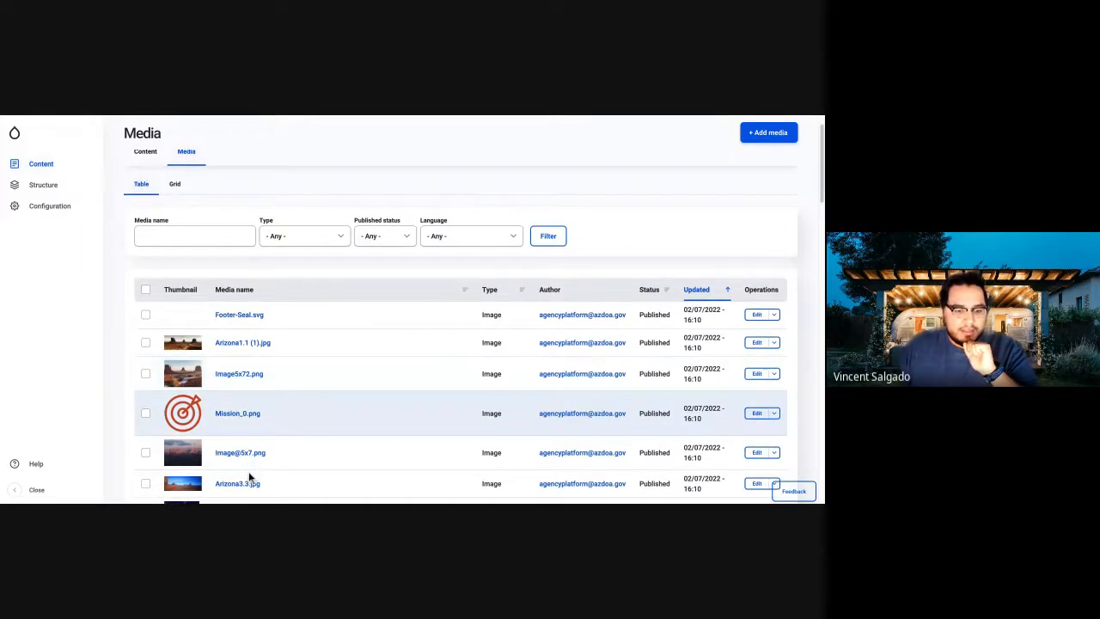
{"action": "scroll", "coordinate": [249, 471], "scroll_direction": "up", "scroll_amount": 3}
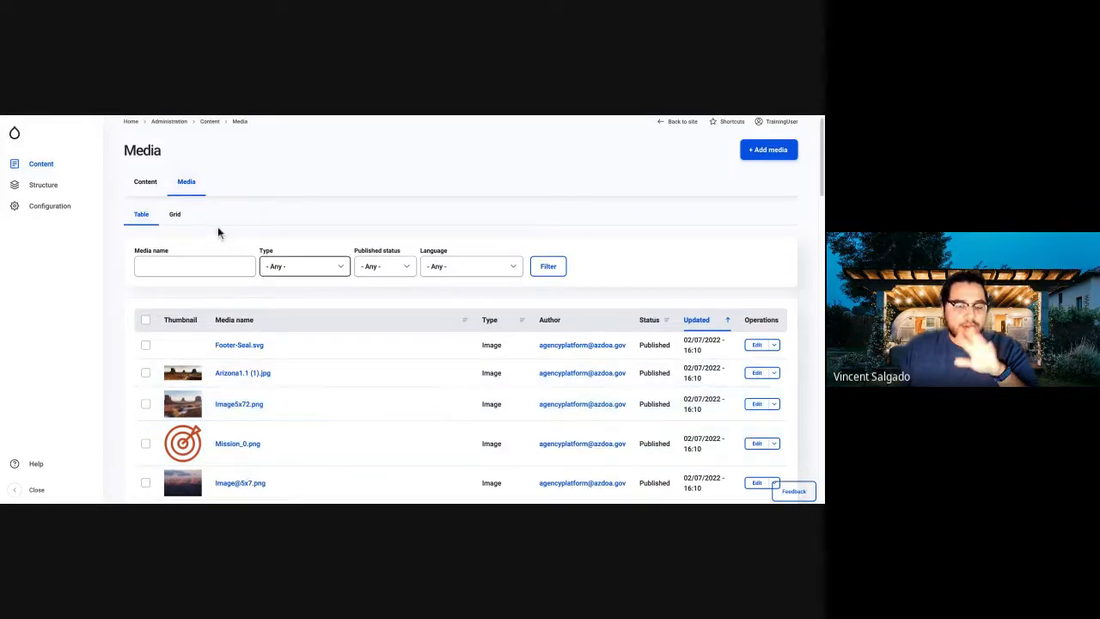
{"action": "left_click", "coordinate": [304, 267]}
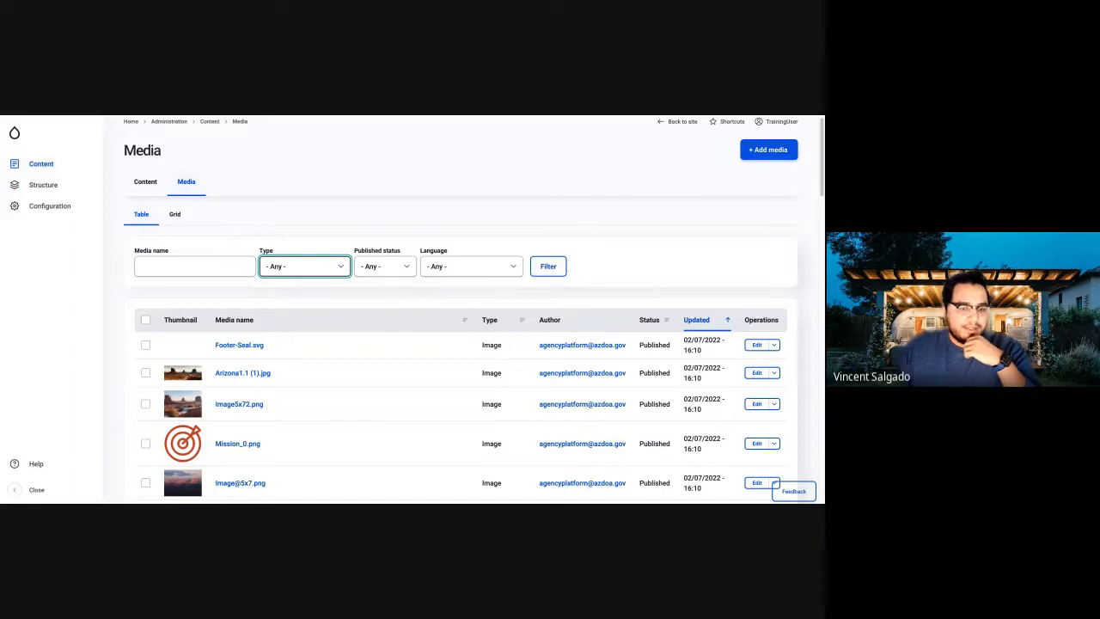
{"action": "left_click", "coordinate": [286, 288]}
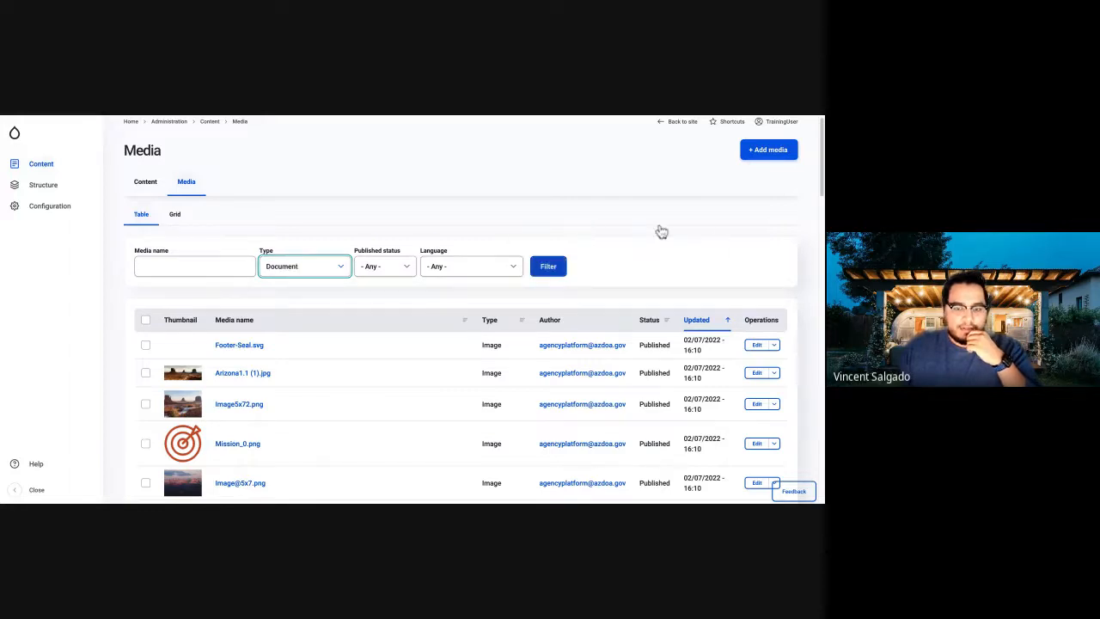
{"action": "left_click", "coordinate": [548, 266]}
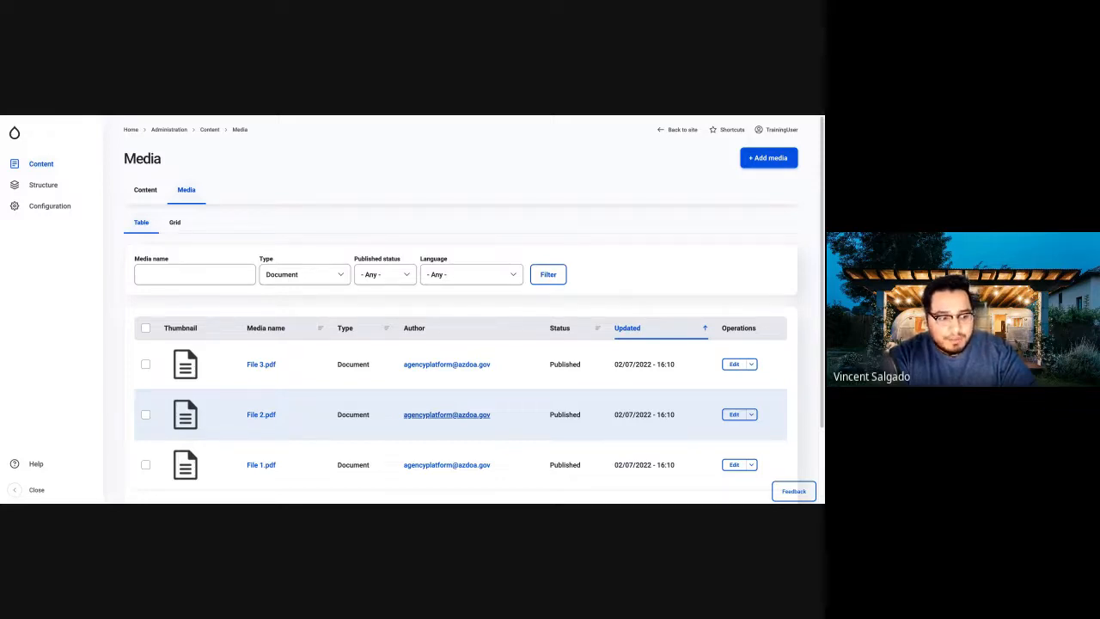
Step: Return to the Content overview and open the Add content page with the available content types
{"action": "left_click", "coordinate": [145, 189]}
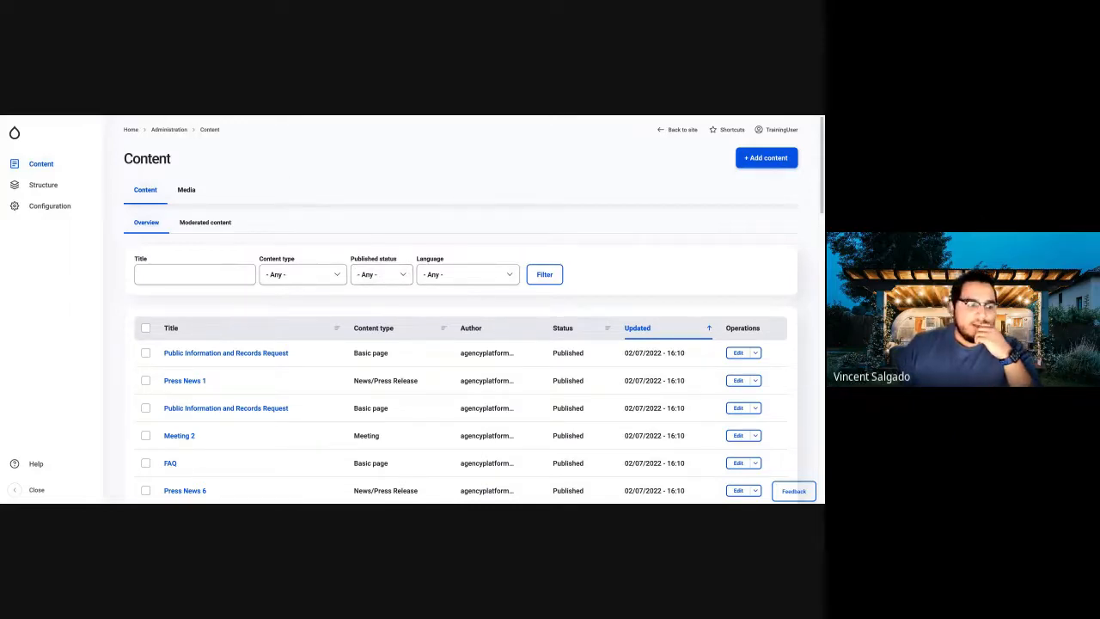
{"action": "mouse_move", "coordinate": [38, 164]}
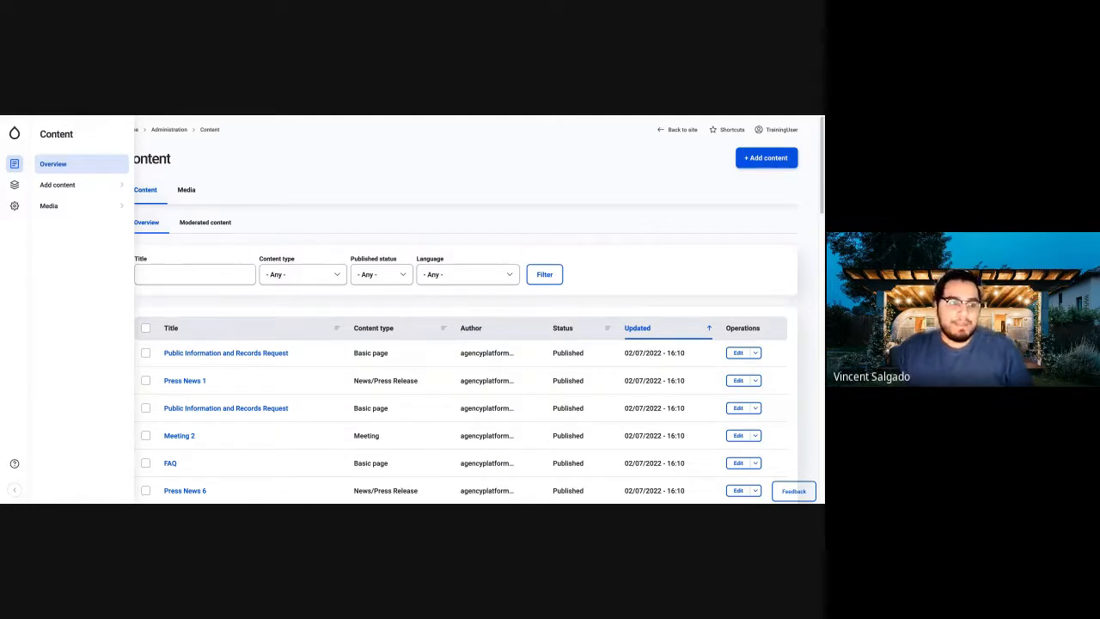
{"action": "mouse_move", "coordinate": [82, 185]}
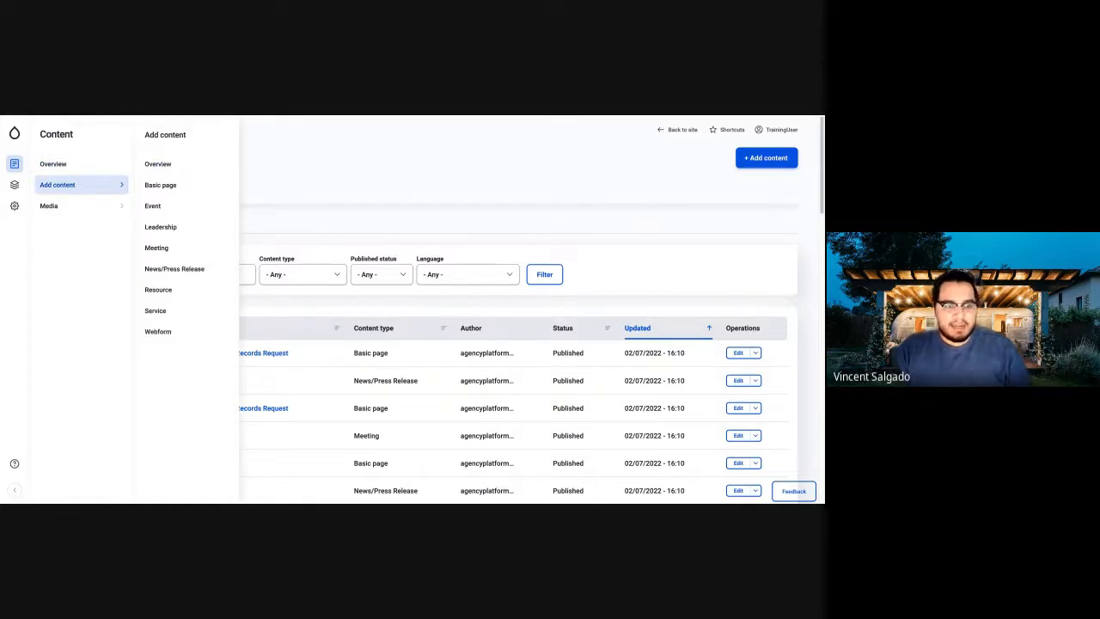
{"action": "left_click", "coordinate": [82, 185]}
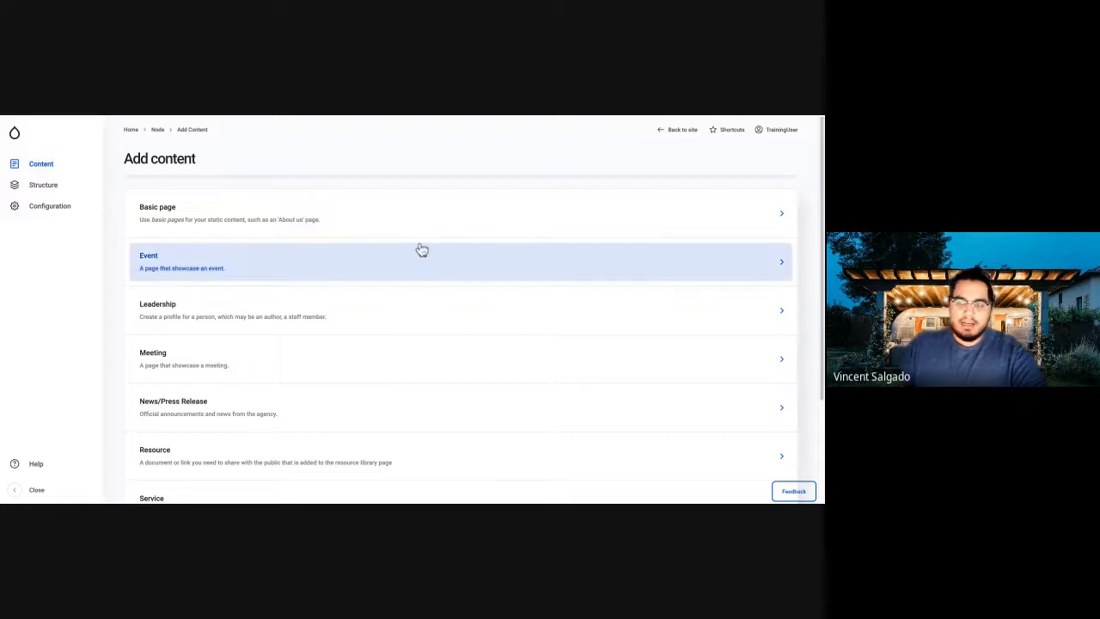
Step: Examine the content types and their descriptions on the Add content page, from Basic page through Webform
{"action": "scroll", "coordinate": [420, 248], "scroll_direction": "down", "scroll_amount": 3}
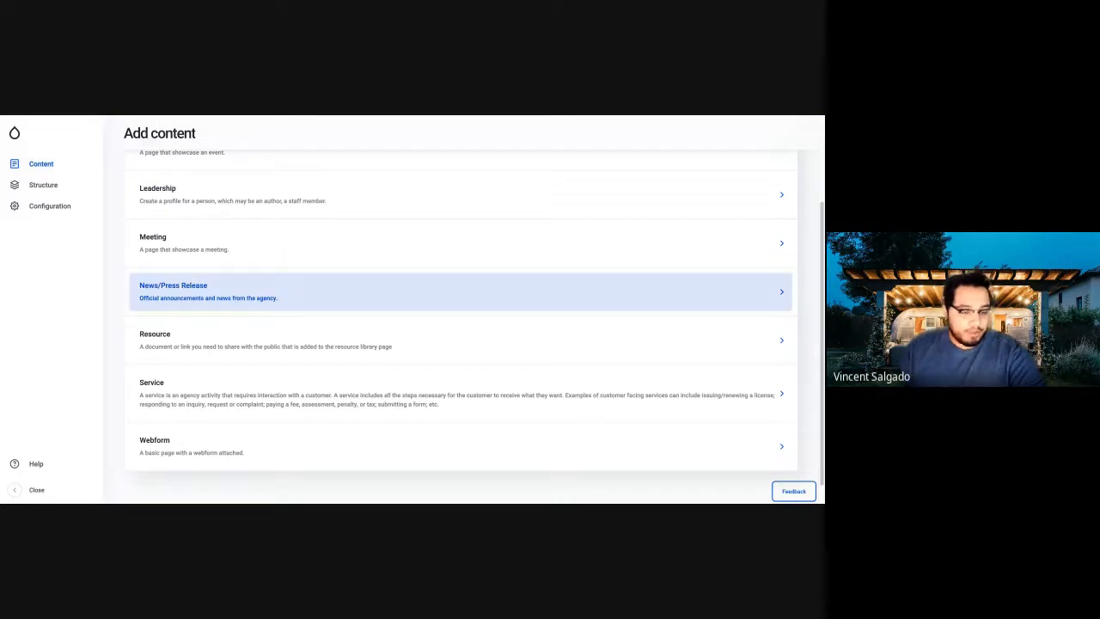
{"action": "scroll", "coordinate": [779, 483], "scroll_direction": "up", "scroll_amount": 1}
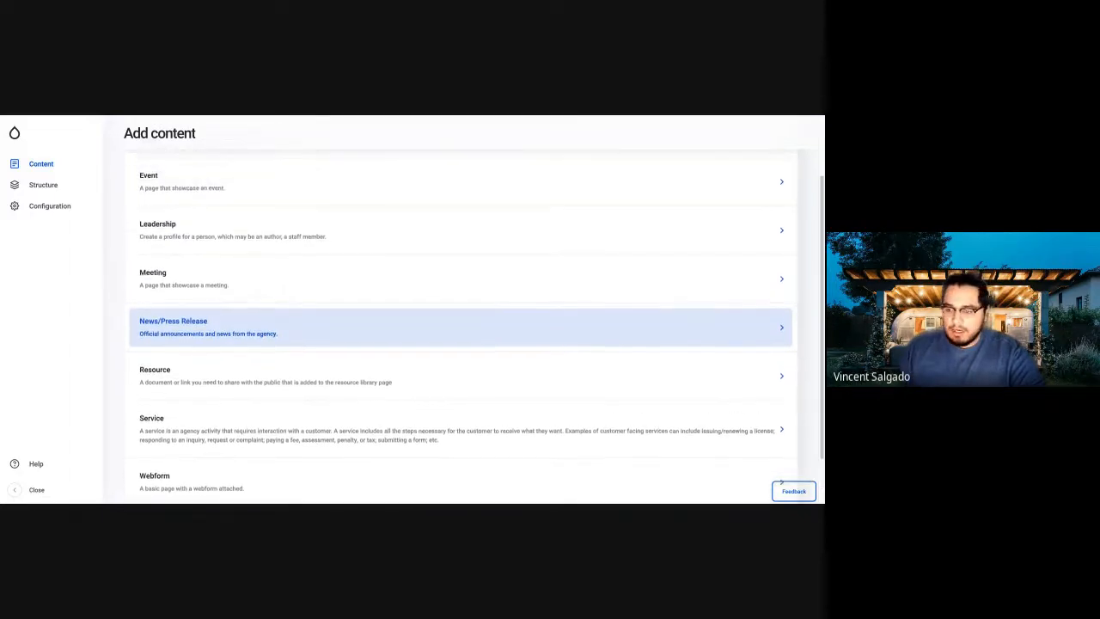
{"action": "scroll", "coordinate": [780, 483], "scroll_direction": "up", "scroll_amount": 3}
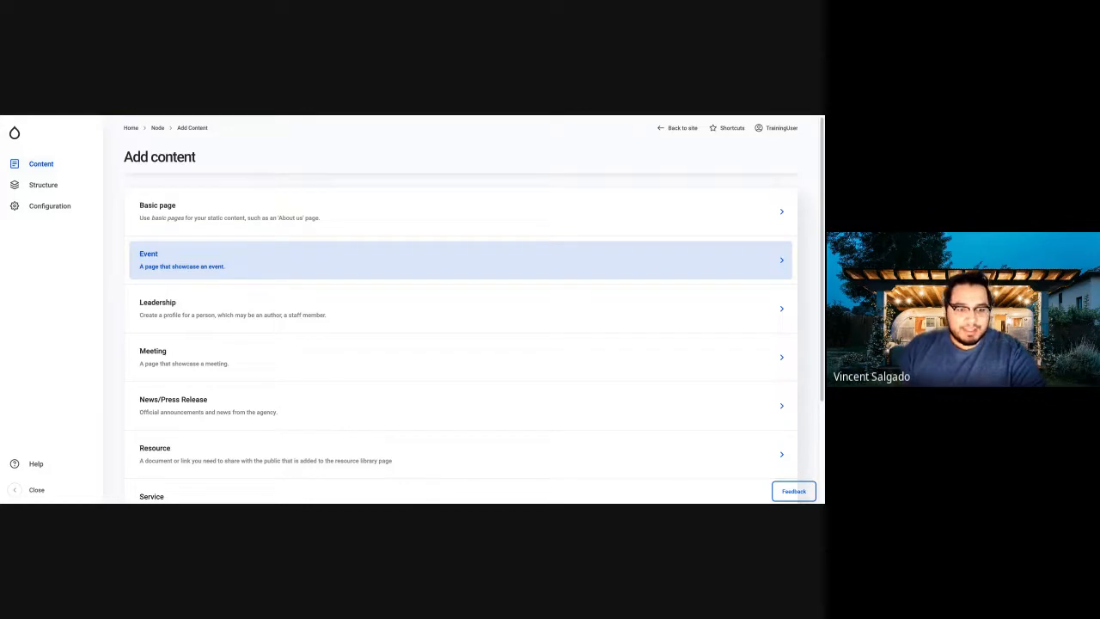
{"action": "scroll", "coordinate": [375, 318], "scroll_direction": "down", "scroll_amount": 1}
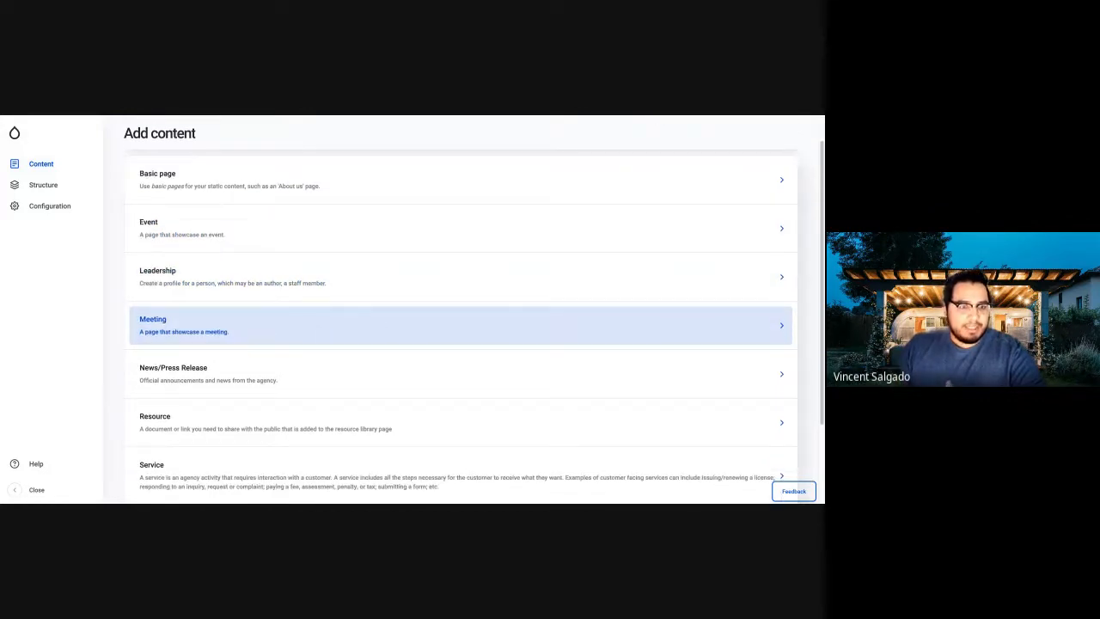
{"action": "scroll", "coordinate": [374, 323], "scroll_direction": "down", "scroll_amount": 1}
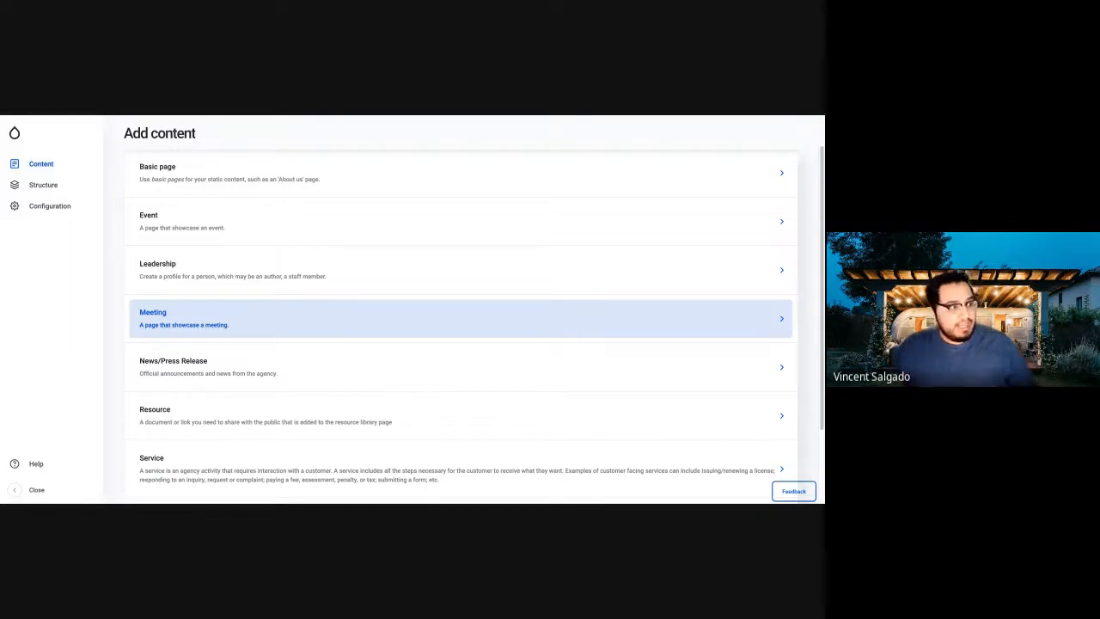
{"action": "scroll", "coordinate": [315, 347], "scroll_direction": "down", "scroll_amount": 3}
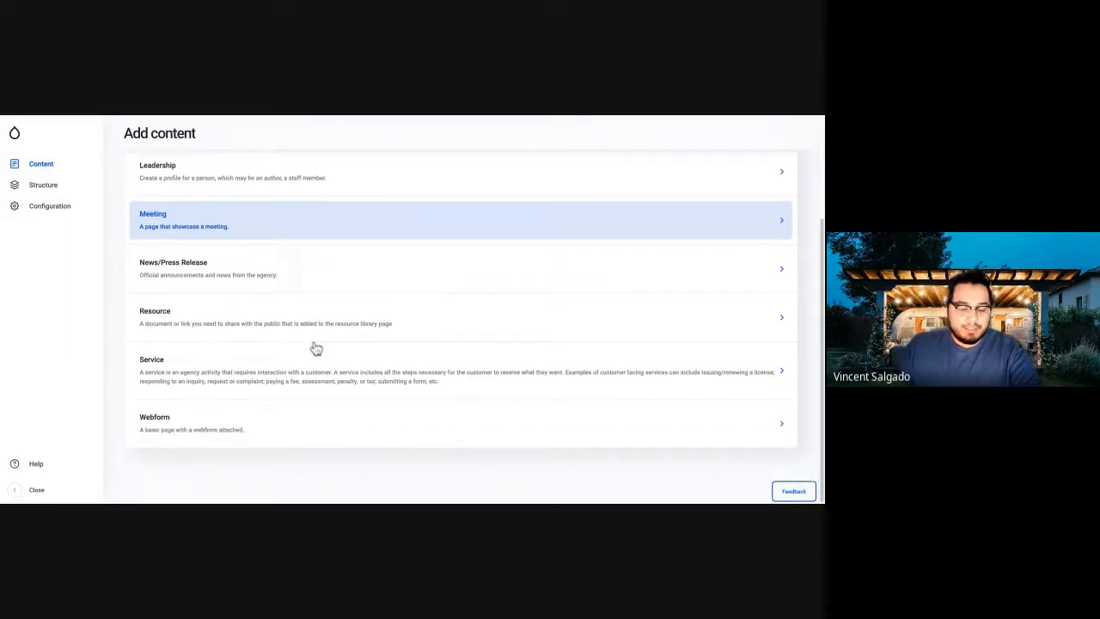
{"action": "scroll", "coordinate": [315, 348], "scroll_direction": "up", "scroll_amount": 4}
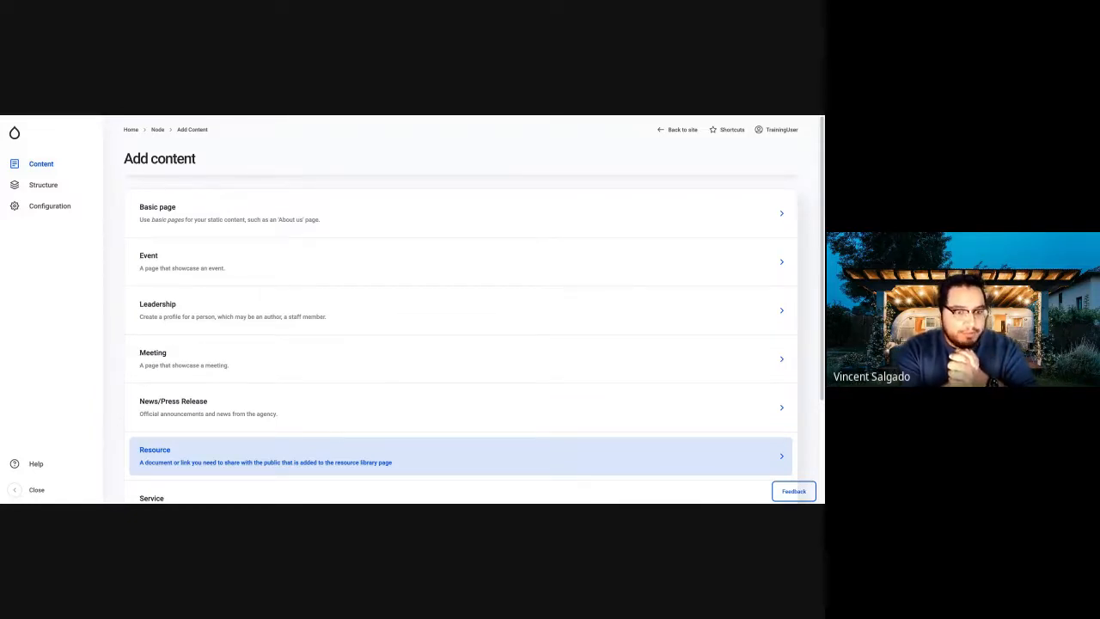
{"action": "scroll", "coordinate": [238, 386], "scroll_direction": "down", "scroll_amount": 1}
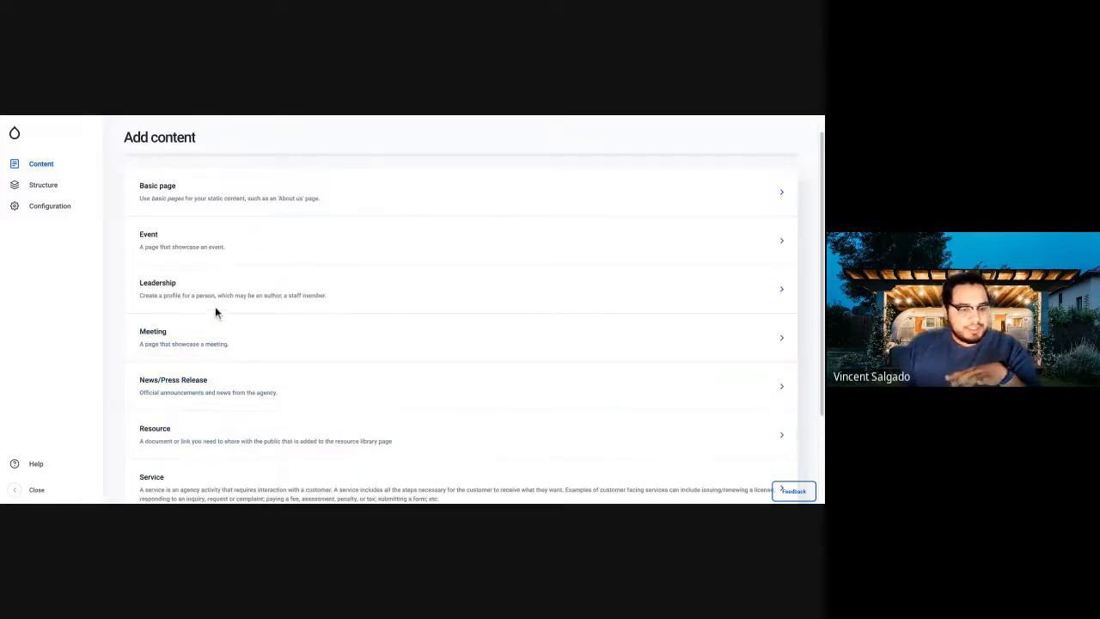
{"action": "scroll", "coordinate": [226, 343], "scroll_direction": "down", "scroll_amount": 3}
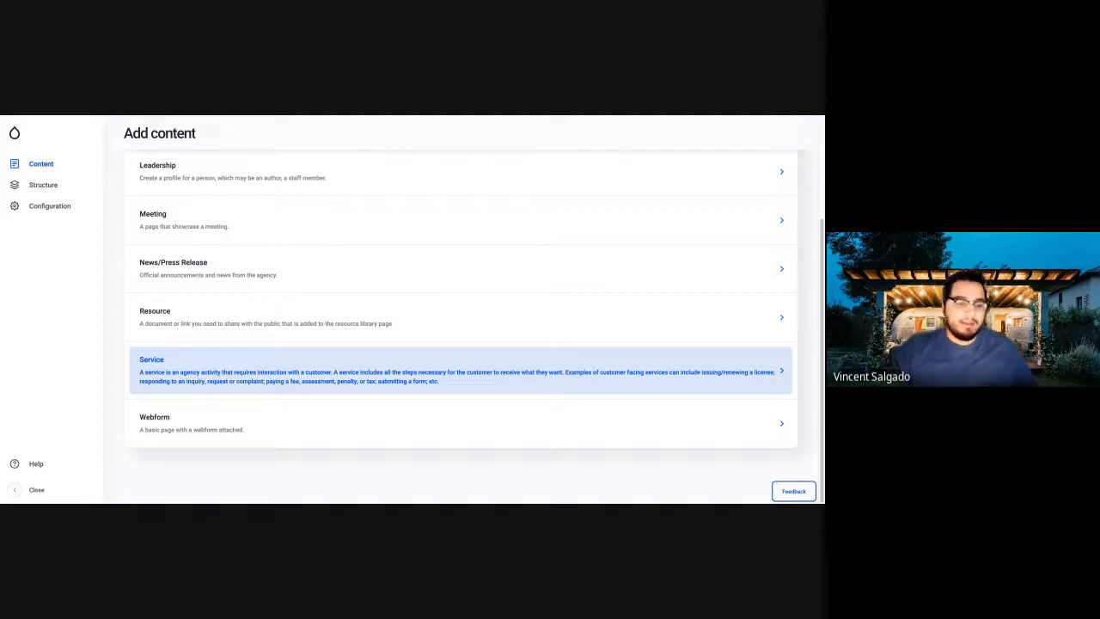
{"action": "scroll", "coordinate": [146, 428], "scroll_direction": "up", "scroll_amount": 1}
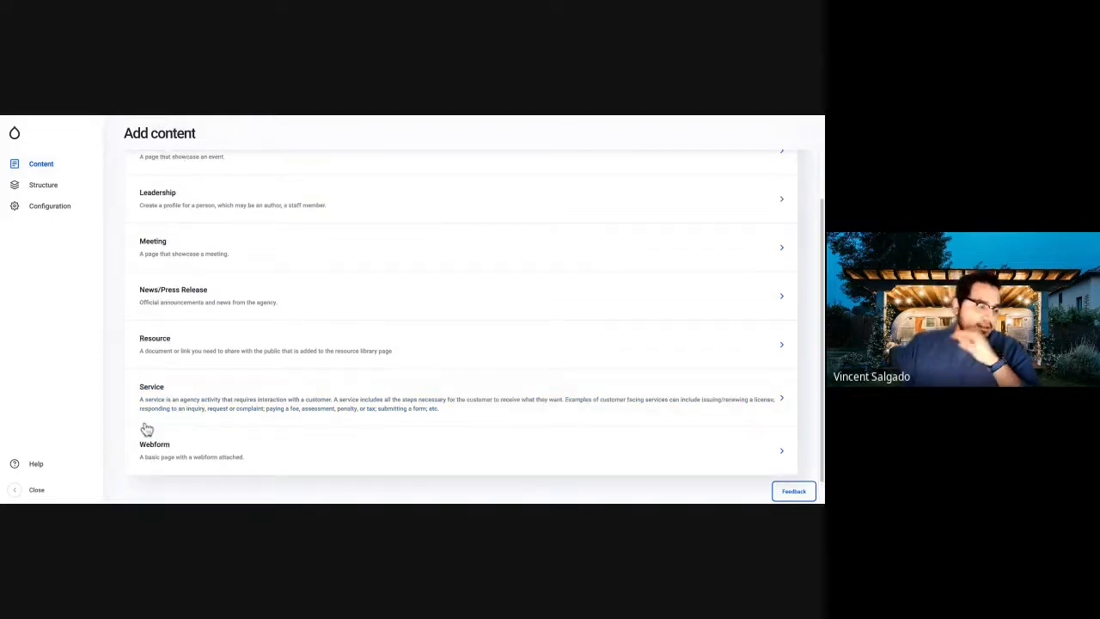
{"action": "scroll", "coordinate": [146, 427], "scroll_direction": "up", "scroll_amount": 4}
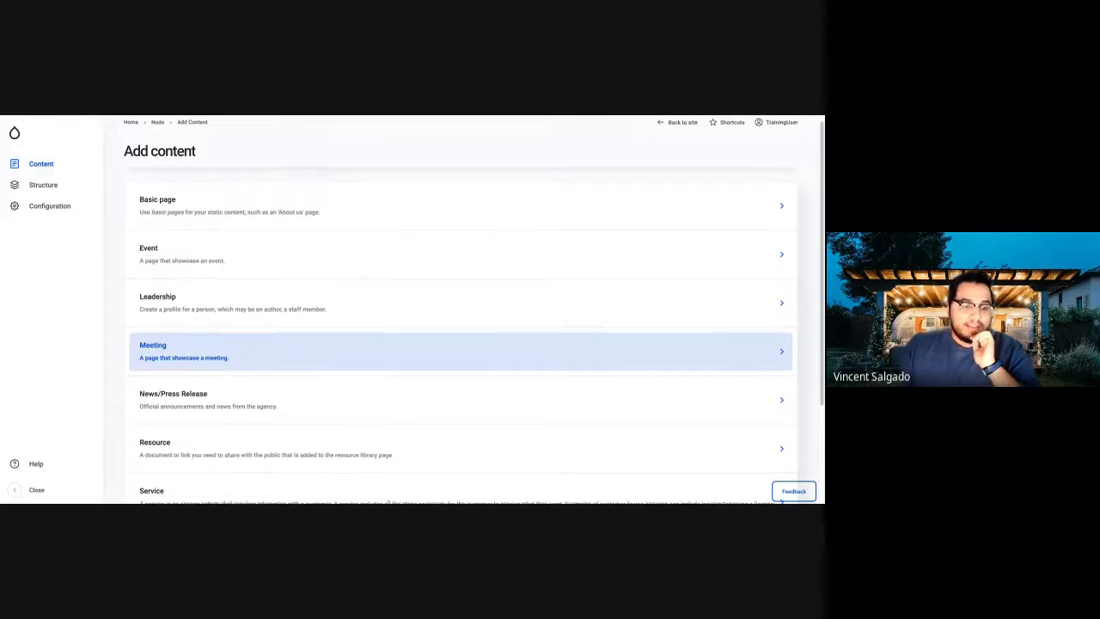
{"action": "scroll", "coordinate": [459, 361], "scroll_direction": "down", "scroll_amount": 3}
{"action": "scroll", "coordinate": [460, 378], "scroll_direction": "down", "scroll_amount": 1}
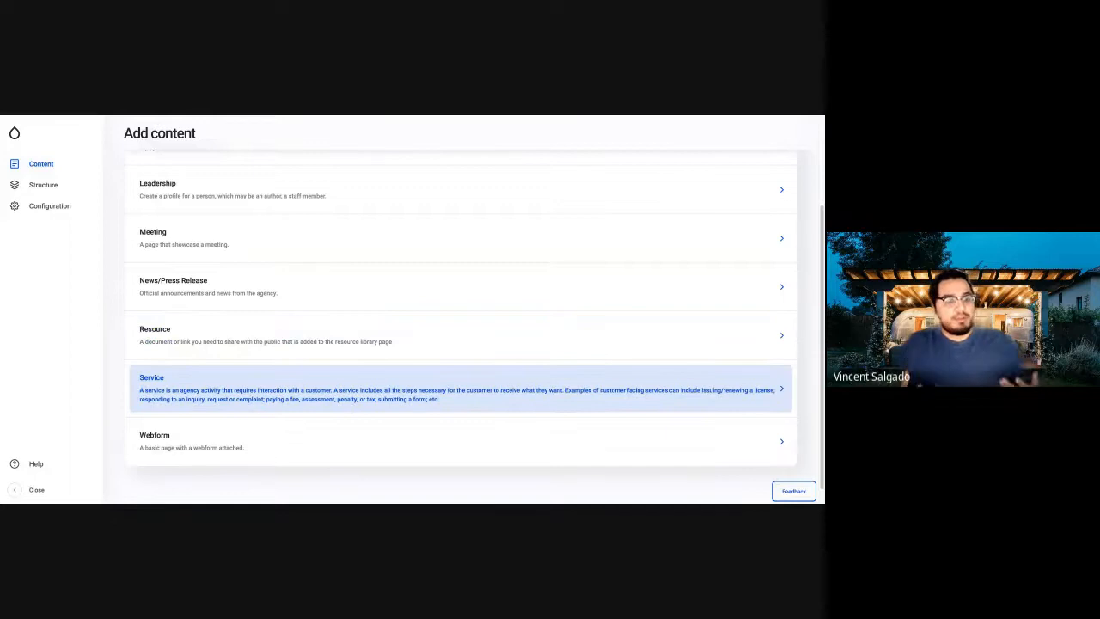
Step: Start a new Resource titled "Test Document" and set its document type to Policy
{"action": "scroll", "coordinate": [460, 378], "scroll_direction": "up", "scroll_amount": 1}
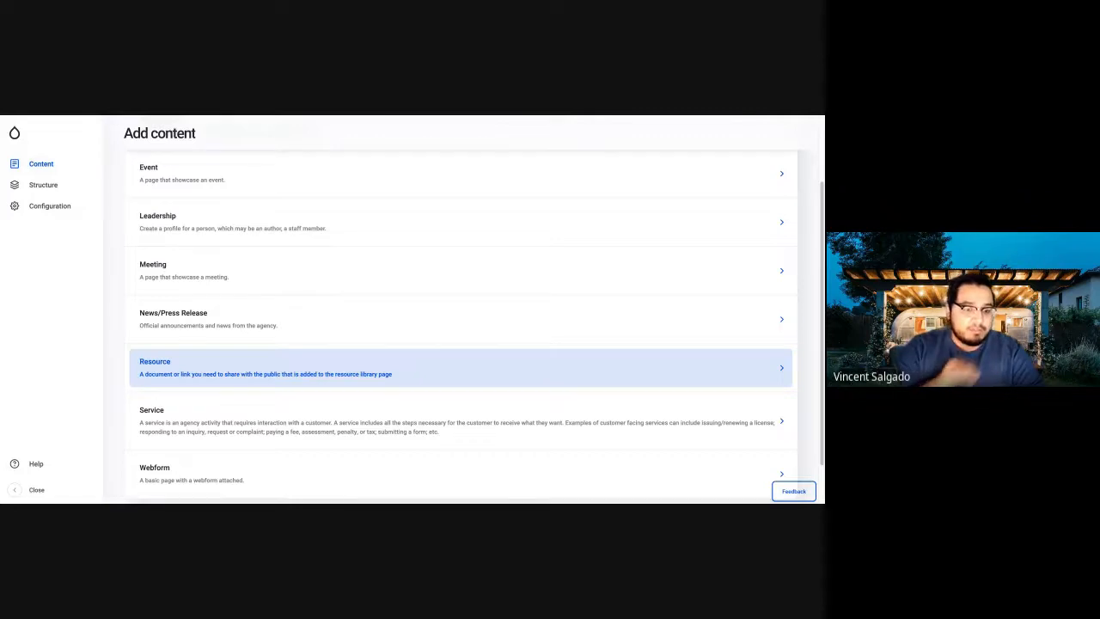
{"action": "left_click", "coordinate": [460, 368]}
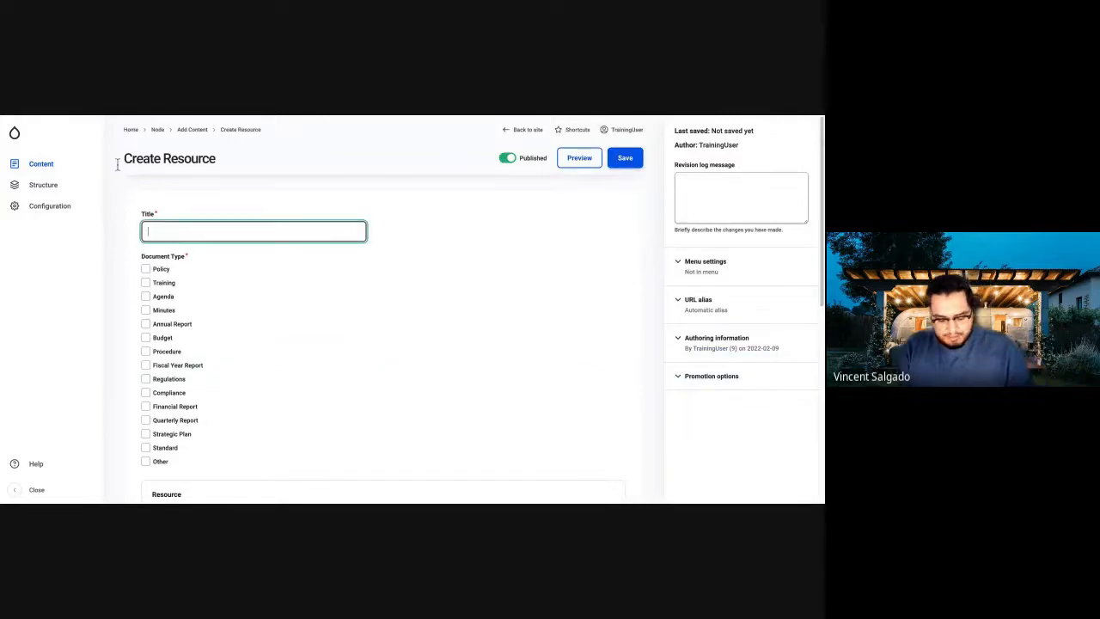
{"action": "type", "text": "TTest Document"}
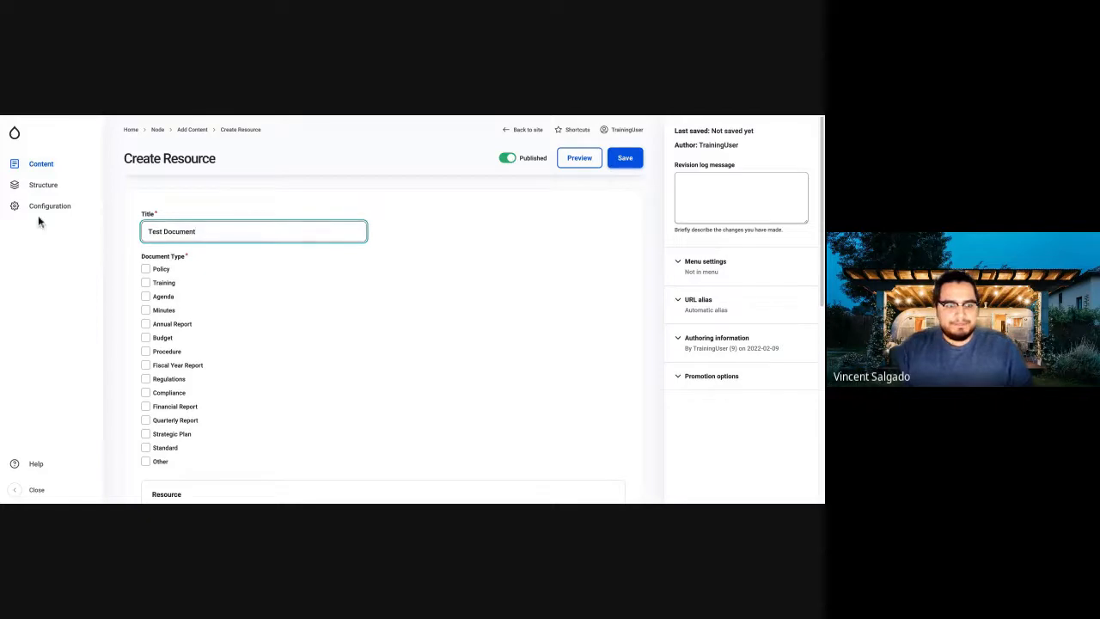
{"action": "left_click", "coordinate": [145, 269]}
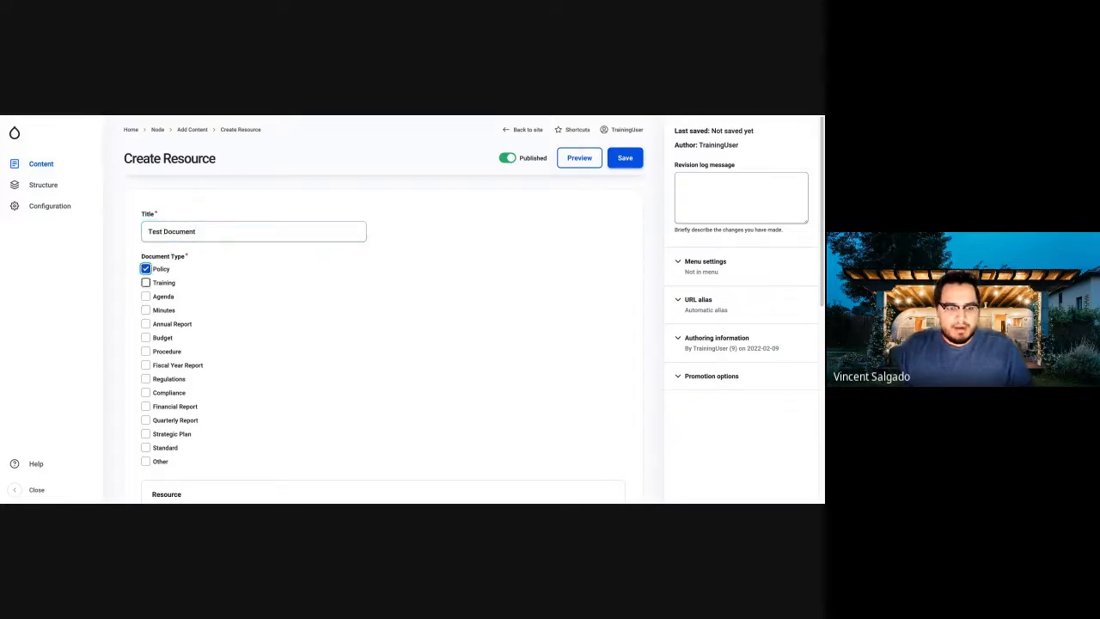
Step: Upload cactus.pdf as the Resource Document, save it to the media library and insert it into the resource
{"action": "scroll", "coordinate": [146, 336], "scroll_direction": "down", "scroll_amount": 2}
{"action": "scroll", "coordinate": [179, 404], "scroll_direction": "down", "scroll_amount": 1}
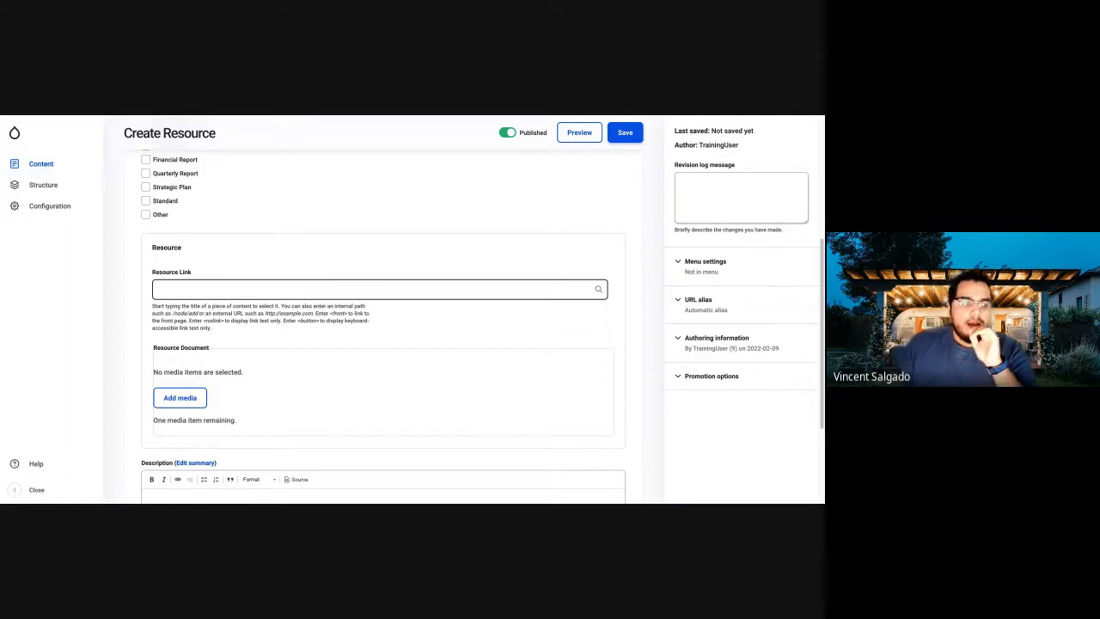
{"action": "scroll", "coordinate": [383, 326], "scroll_direction": "up", "scroll_amount": 1}
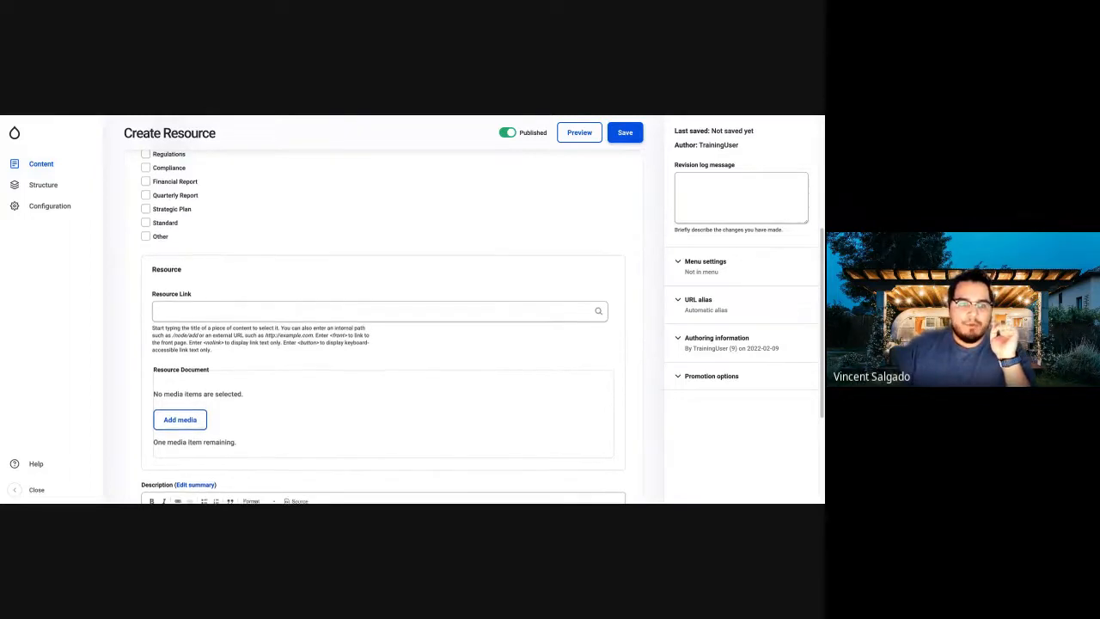
{"action": "scroll", "coordinate": [383, 327], "scroll_direction": "down", "scroll_amount": 1}
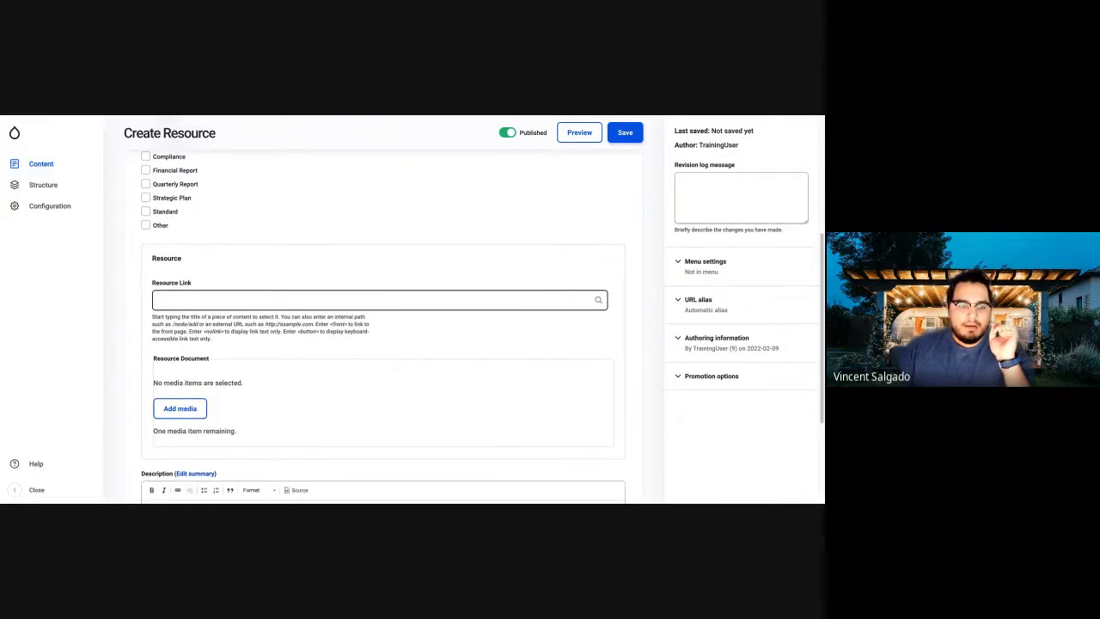
{"action": "left_click", "coordinate": [180, 408]}
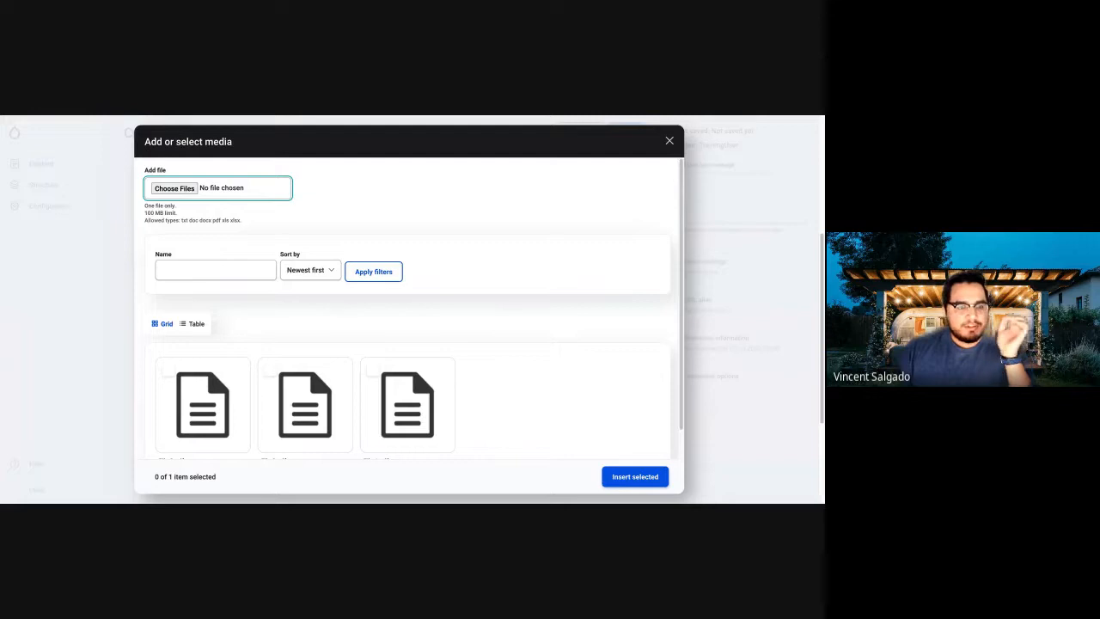
{"action": "key", "text": "Tab"}
{"action": "key", "text": "Tab"}
{"action": "key", "text": "Tab"}
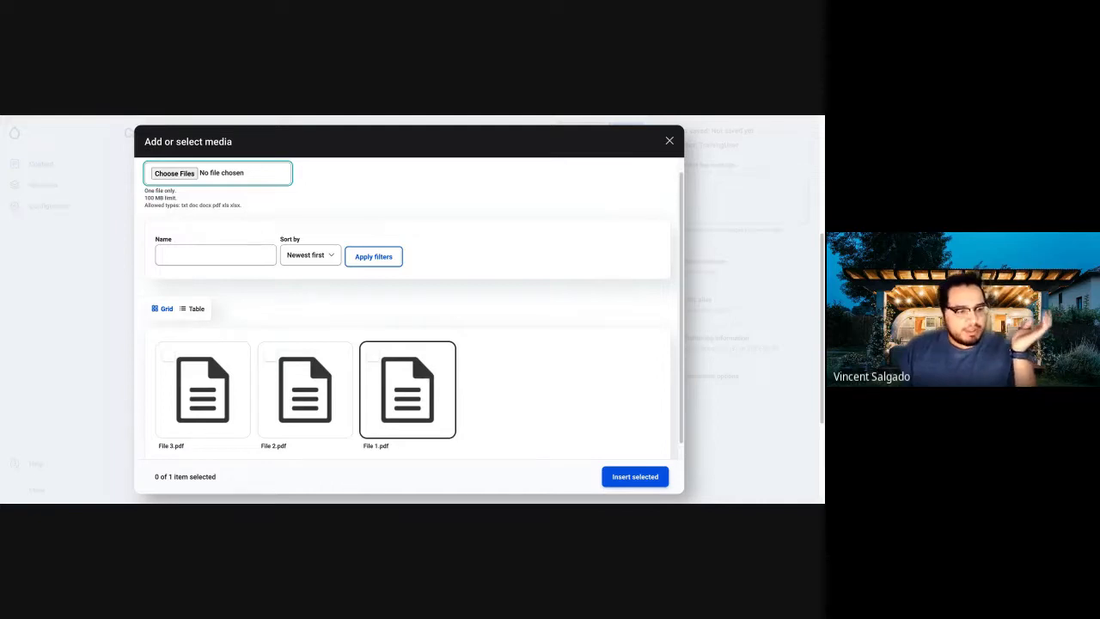
{"action": "scroll", "coordinate": [409, 305], "scroll_direction": "up", "scroll_amount": 1}
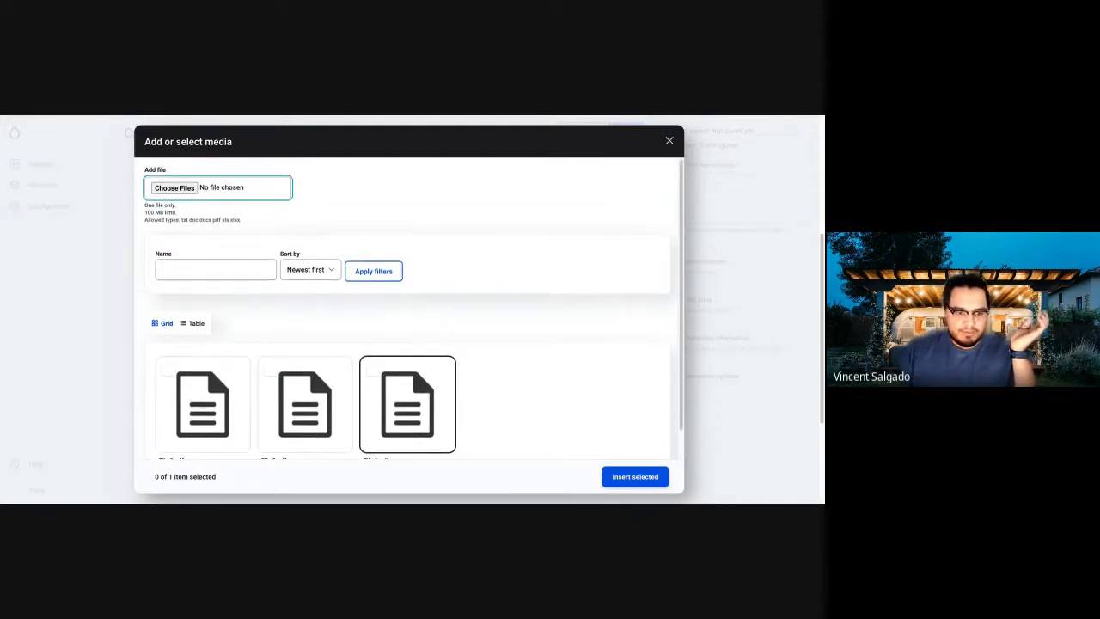
{"action": "scroll", "coordinate": [407, 405], "scroll_direction": "up", "scroll_amount": 3}
{"action": "scroll", "coordinate": [408, 405], "scroll_direction": "down", "scroll_amount": 1}
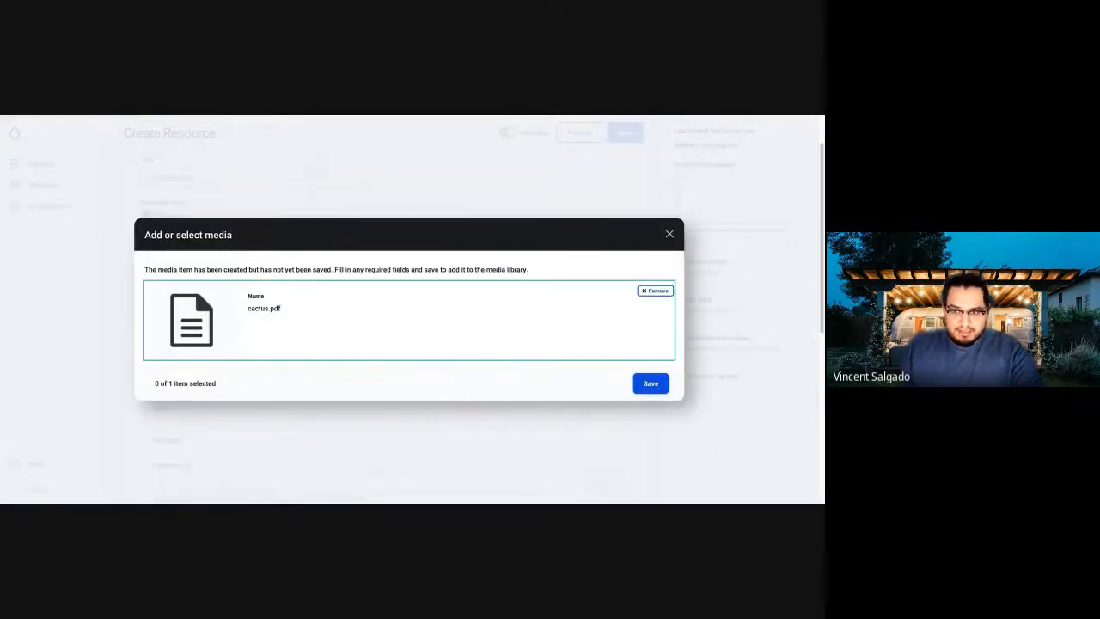
{"action": "key", "text": "Return"}
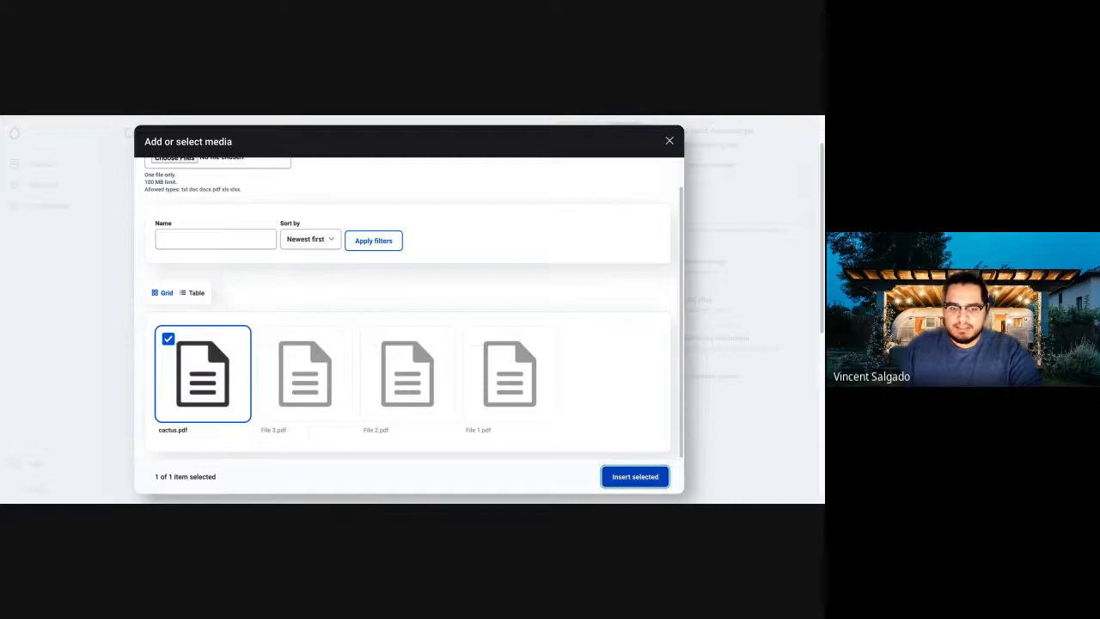
{"action": "left_click", "coordinate": [635, 476]}
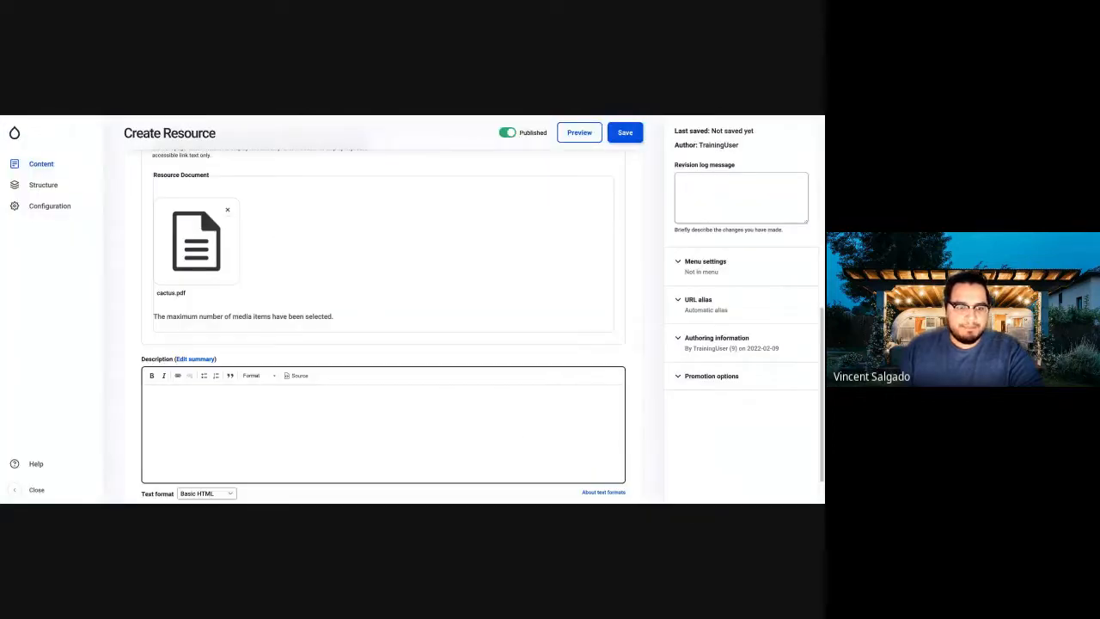
Step: Enter the description "This is a document of a cool catcus" for the Test Document resource
{"action": "left_click", "coordinate": [494, 453]}
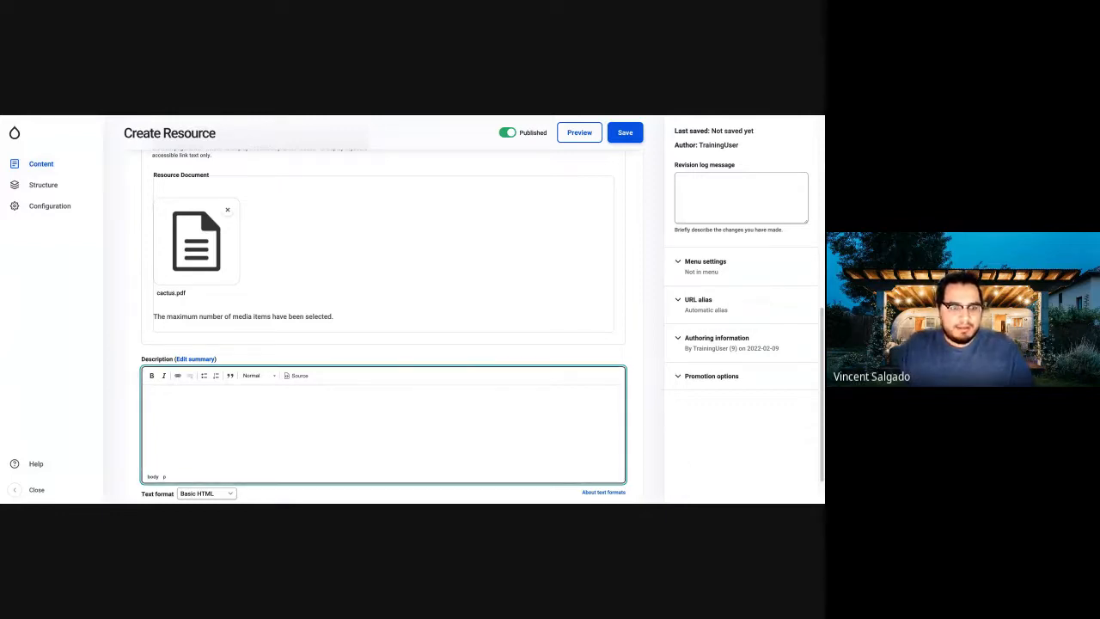
{"action": "type", "text": "This is a docume"}
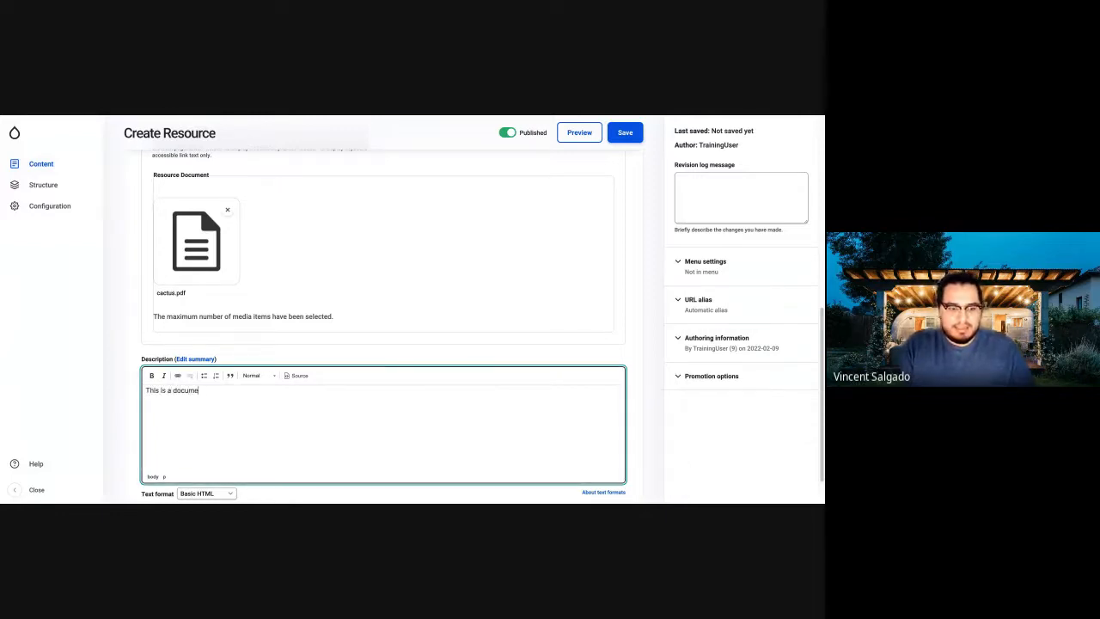
{"action": "type", "text": "nt of a c"}
{"action": "key", "text": "BackSpace"}
{"action": "key", "text": "BackSpace"}
{"action": "key", "text": "BackSpace"}
{"action": "type", "text": "of a"}
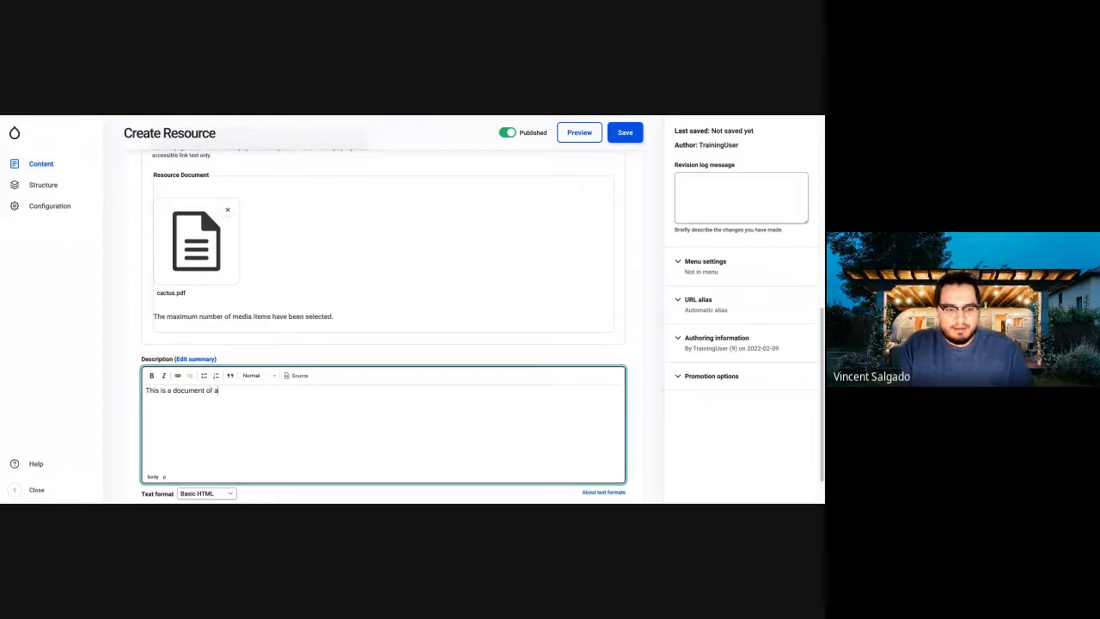
{"action": "type", "text": " cool catcus"}
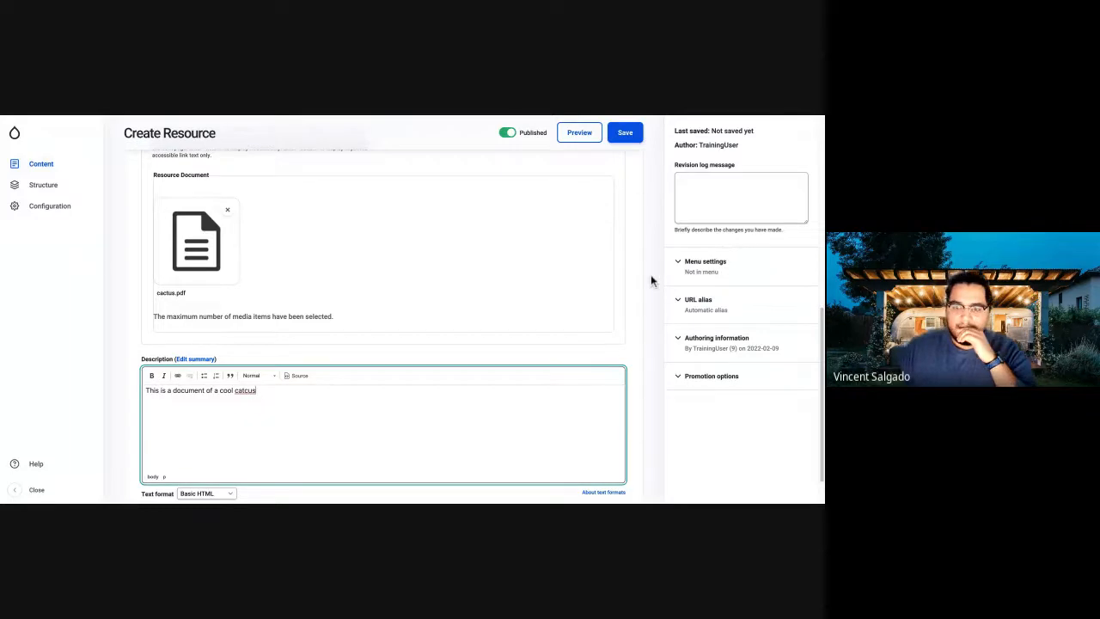
Step: Save the Test Document resource as published, leaving the revision log message empty
{"action": "scroll", "coordinate": [650, 280], "scroll_direction": "up", "scroll_amount": 3}
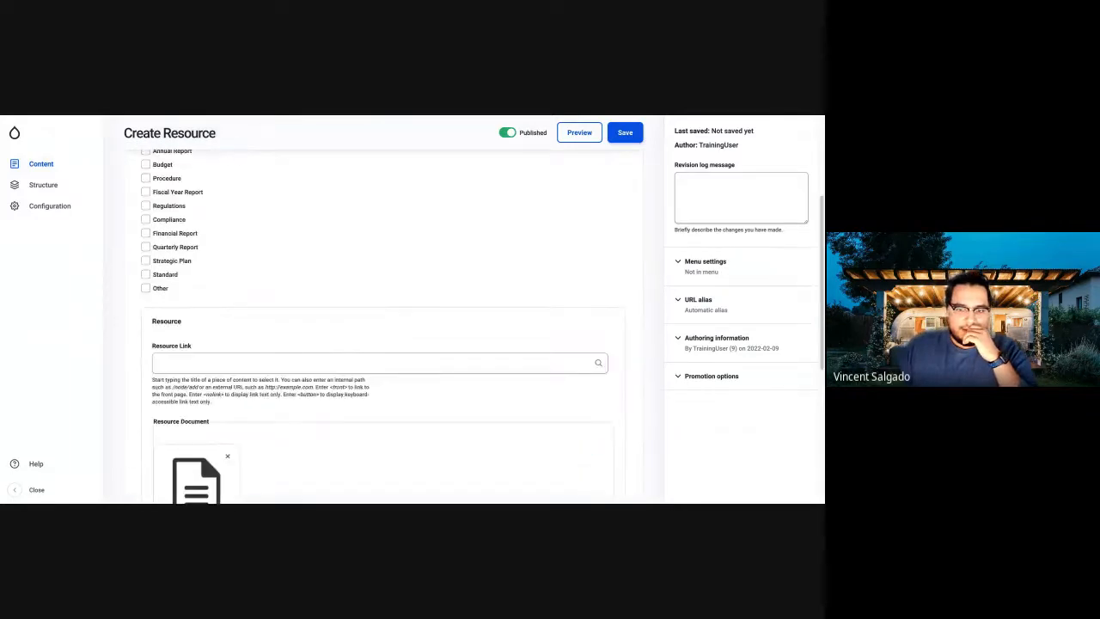
{"action": "scroll", "coordinate": [383, 327], "scroll_direction": "up", "scroll_amount": 1}
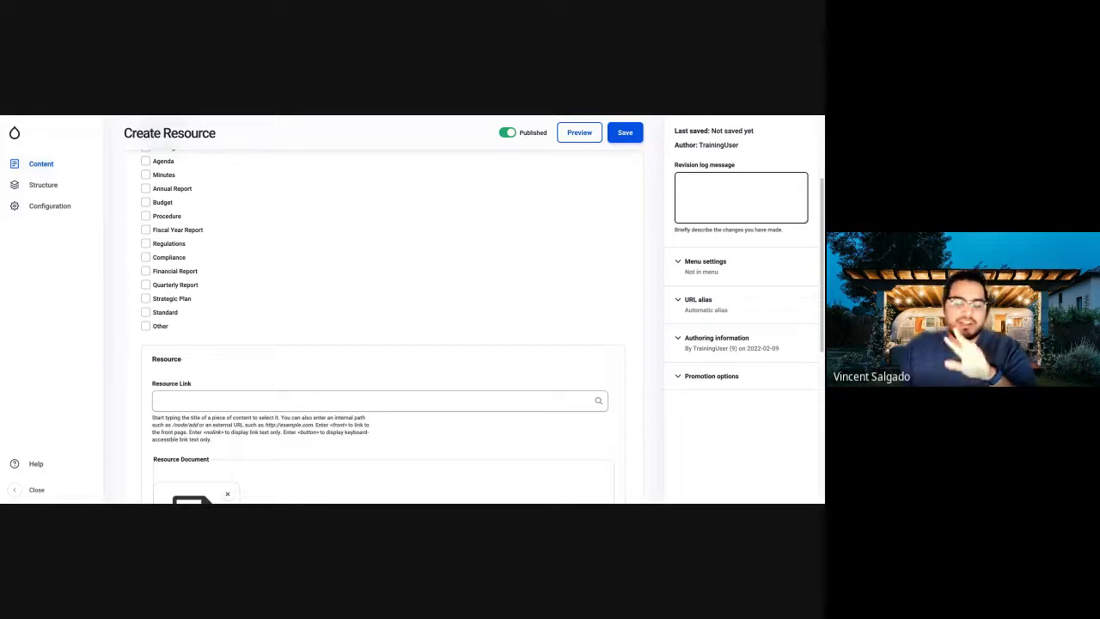
{"action": "left_click", "coordinate": [682, 182]}
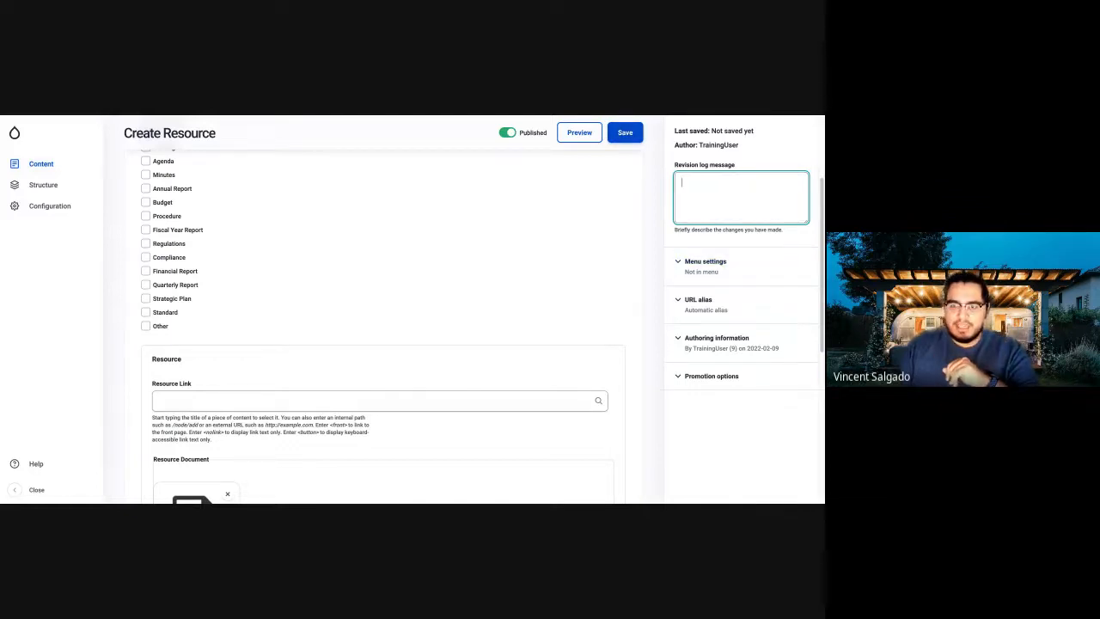
{"action": "left_click", "coordinate": [625, 132]}
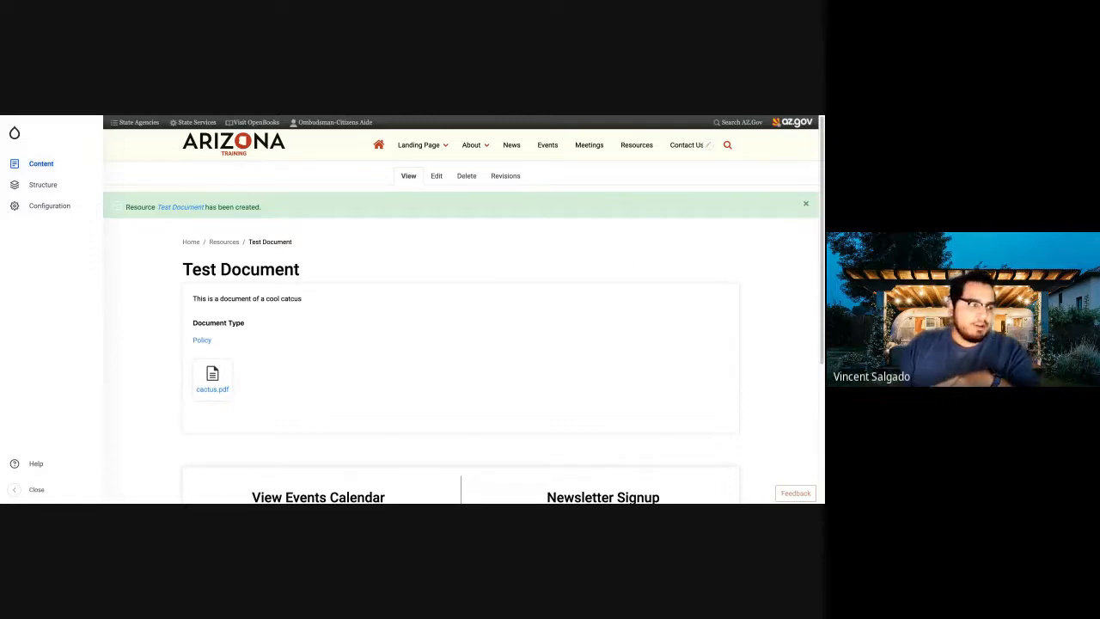
Step: Open the site's public Resources page and collapse the admin sidebar to view the resource listing
{"action": "left_click", "coordinate": [637, 145]}
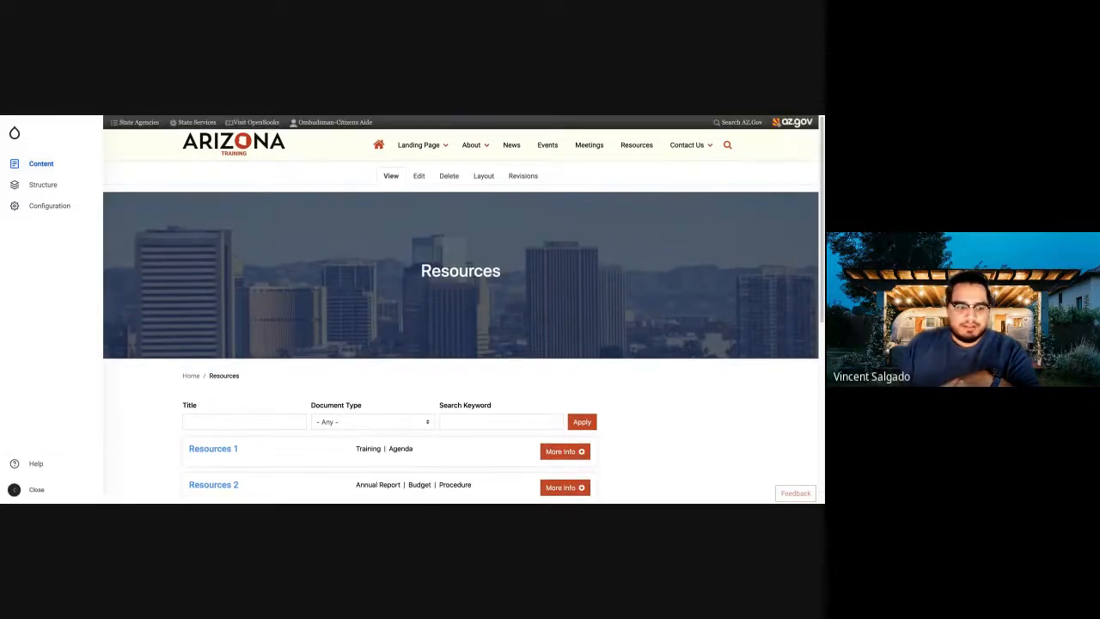
{"action": "left_click", "coordinate": [14, 489]}
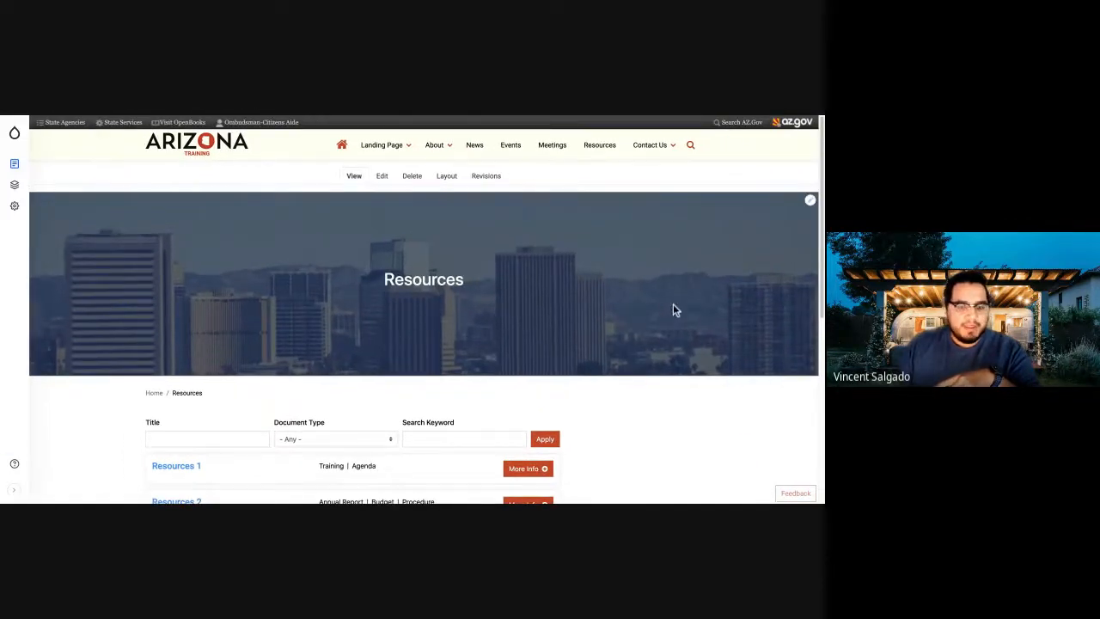
{"action": "scroll", "coordinate": [728, 353], "scroll_direction": "down", "scroll_amount": 3}
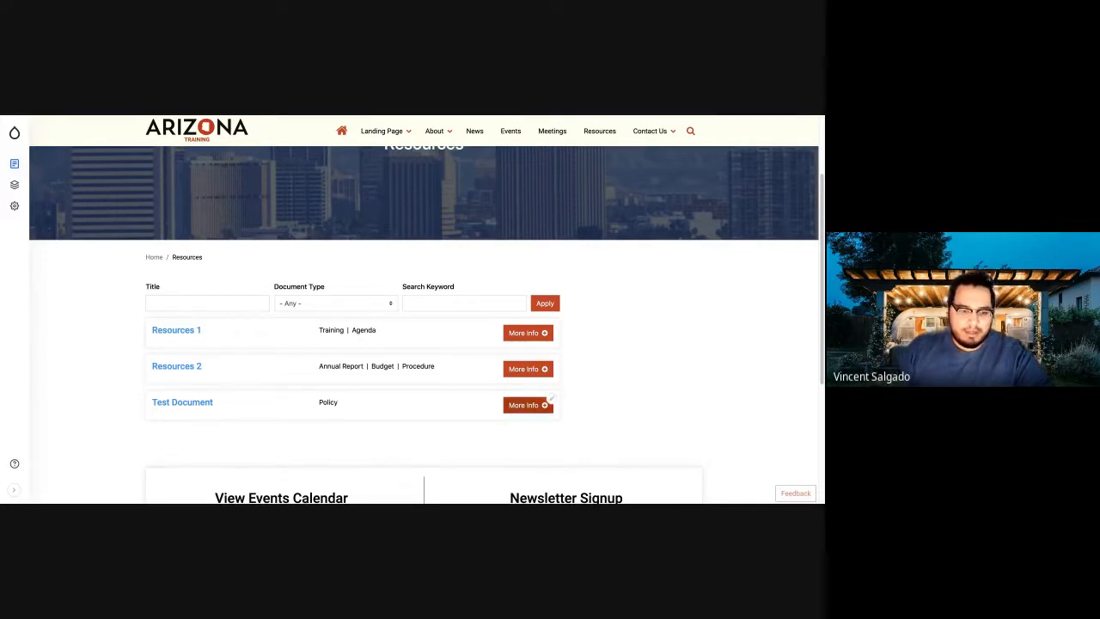
Step: Expand the extra information for Test Document and Resources 2 in the listing, then collapse it again
{"action": "left_click", "coordinate": [528, 405]}
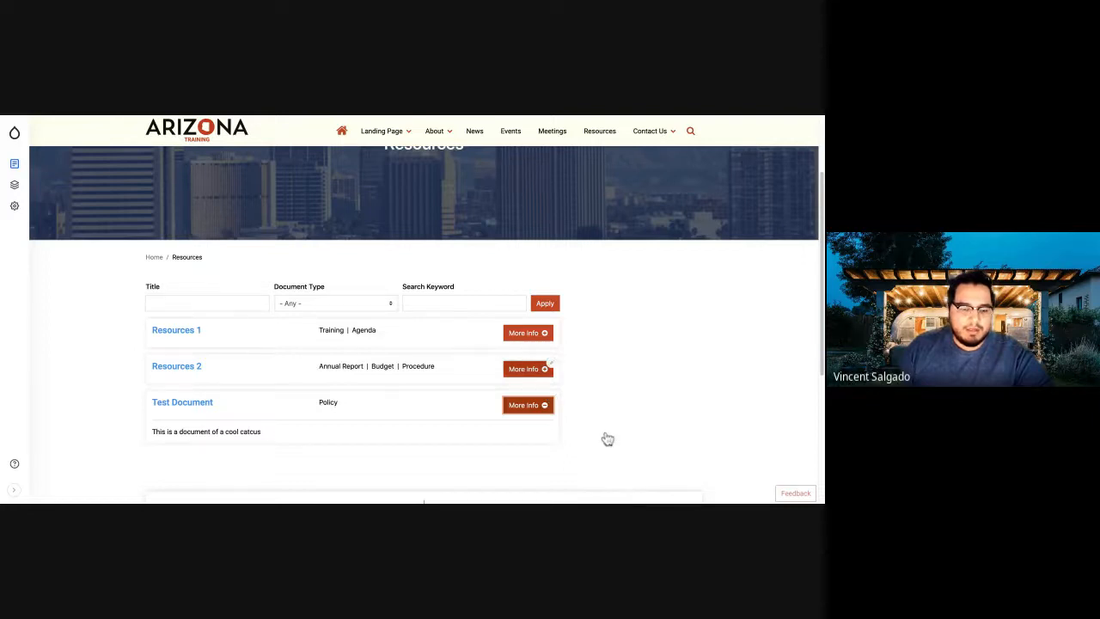
{"action": "left_click", "coordinate": [528, 369]}
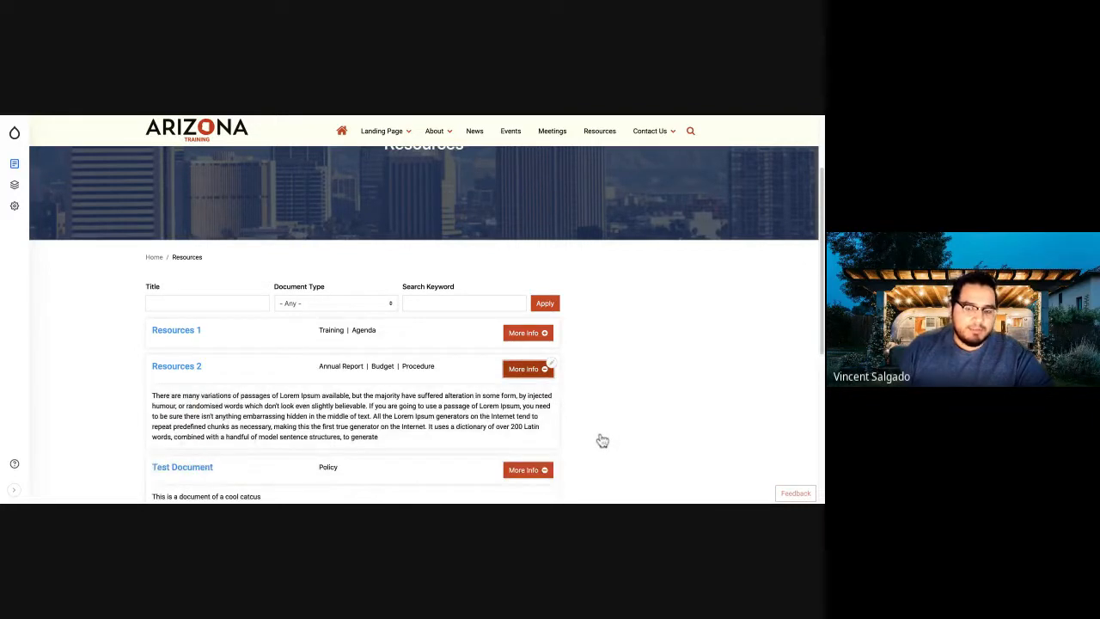
{"action": "left_click", "coordinate": [528, 405]}
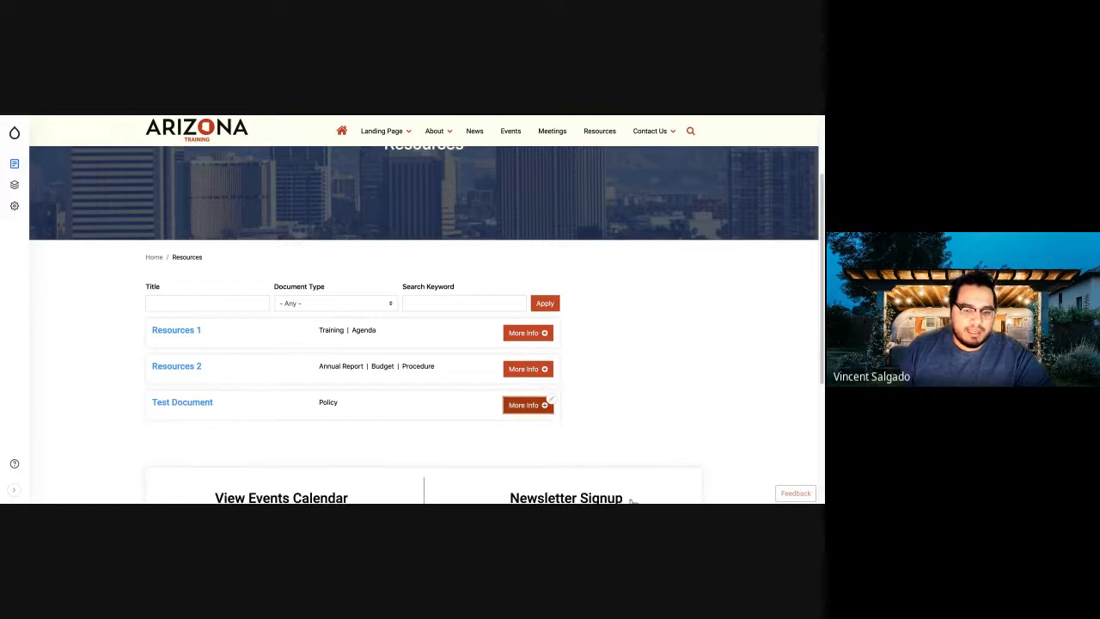
Step: Check the Title and Search Keyword filters above the resource listing
{"action": "left_click", "coordinate": [79, 296]}
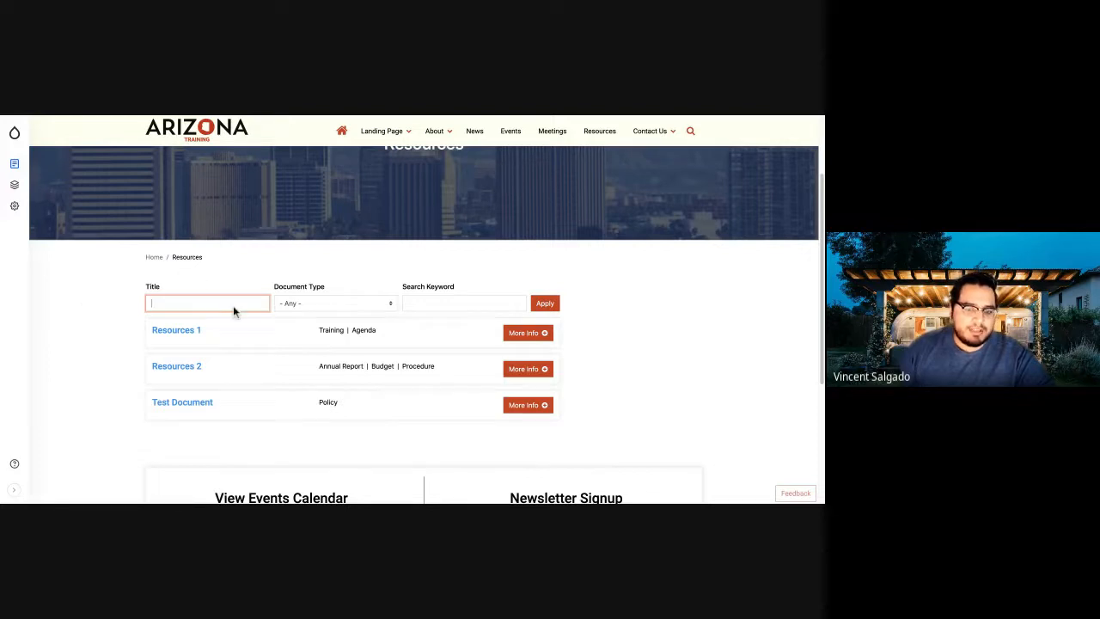
{"action": "left_click", "coordinate": [439, 297]}
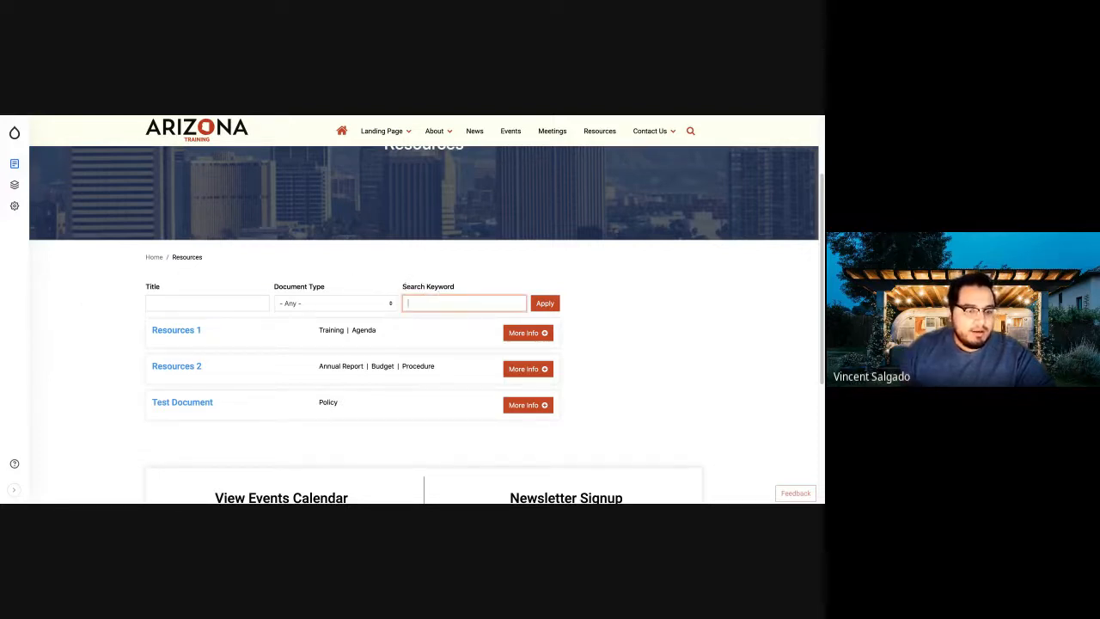
{"action": "left_click", "coordinate": [152, 302]}
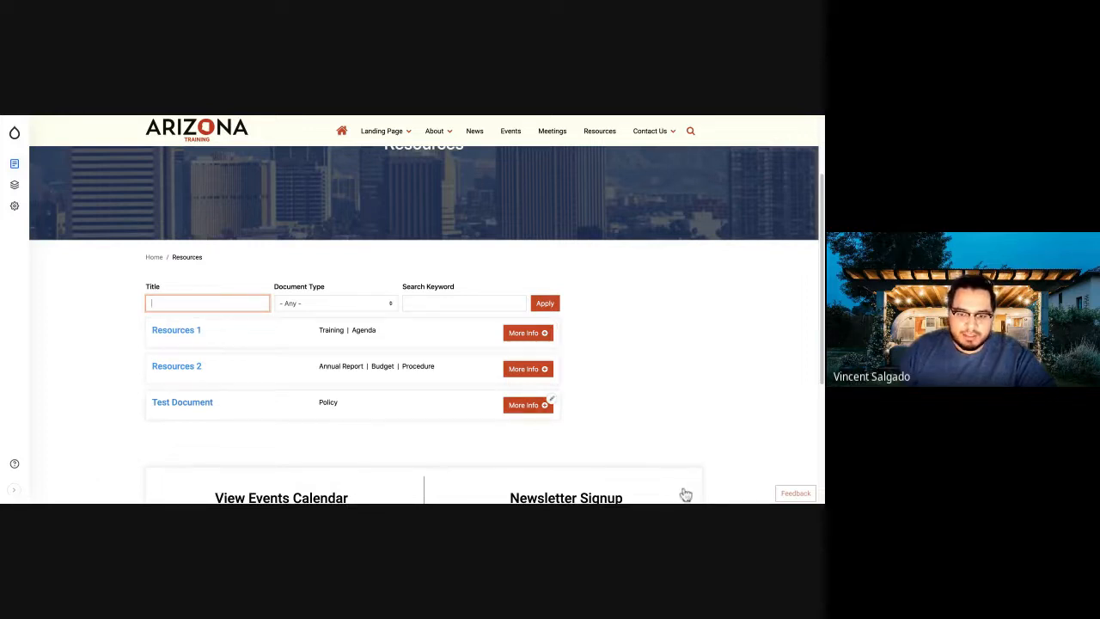
Step: Open Test Document for editing from the resource listing and review its document type, link, document and description fields
{"action": "left_click", "coordinate": [552, 399]}
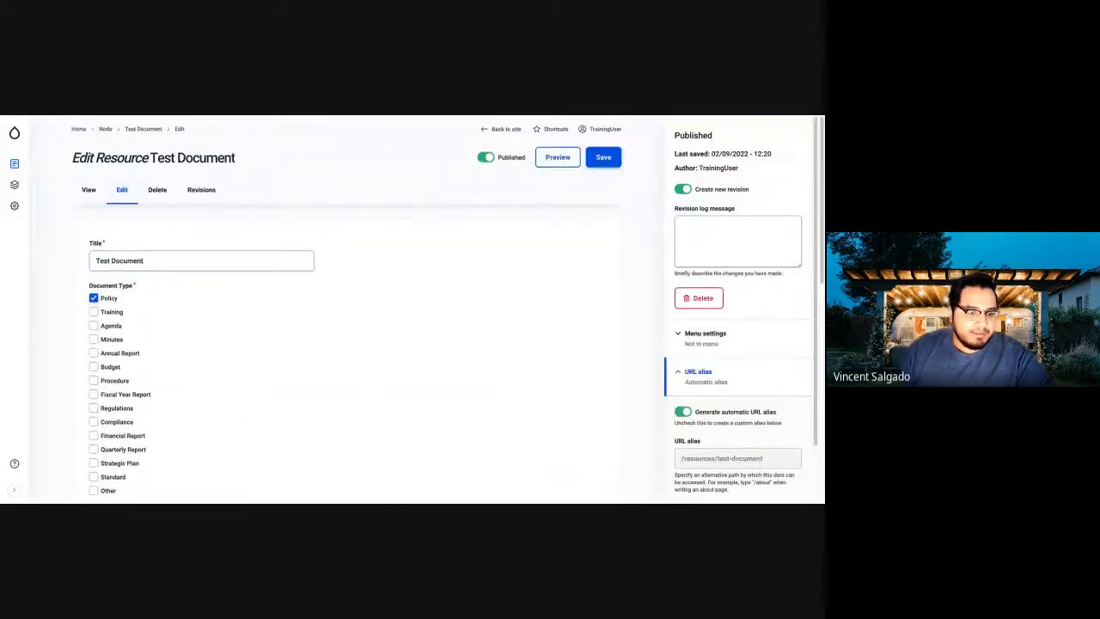
{"action": "scroll", "coordinate": [344, 327], "scroll_direction": "down", "scroll_amount": 1}
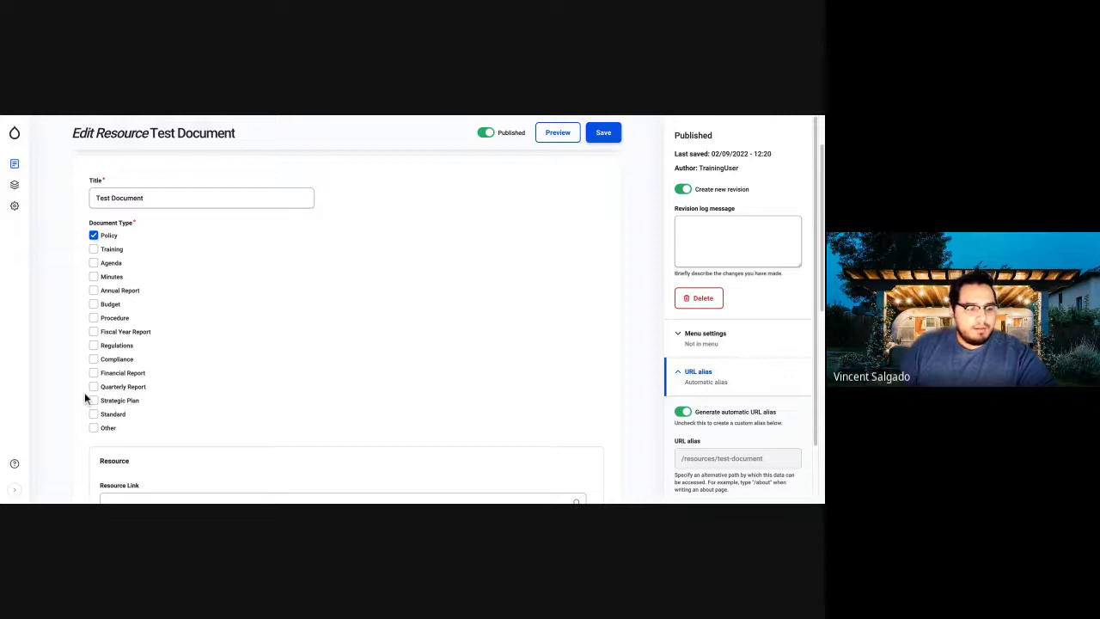
{"action": "scroll", "coordinate": [85, 392], "scroll_direction": "down", "scroll_amount": 1}
{"action": "scroll", "coordinate": [344, 343], "scroll_direction": "up", "scroll_amount": 2}
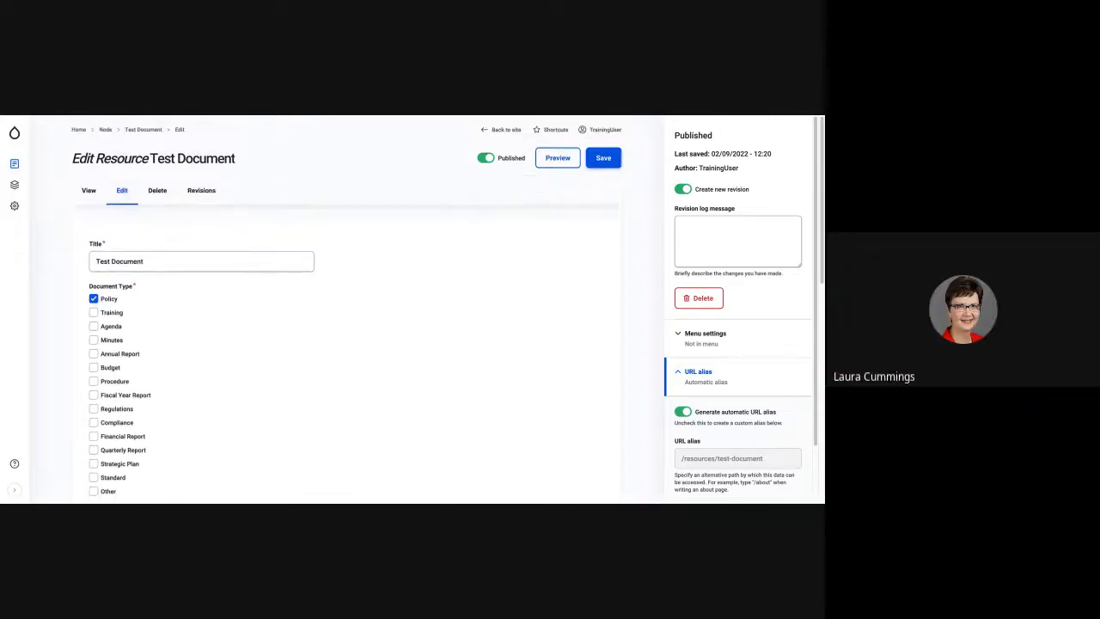
{"action": "scroll", "coordinate": [344, 344], "scroll_direction": "down", "scroll_amount": 8}
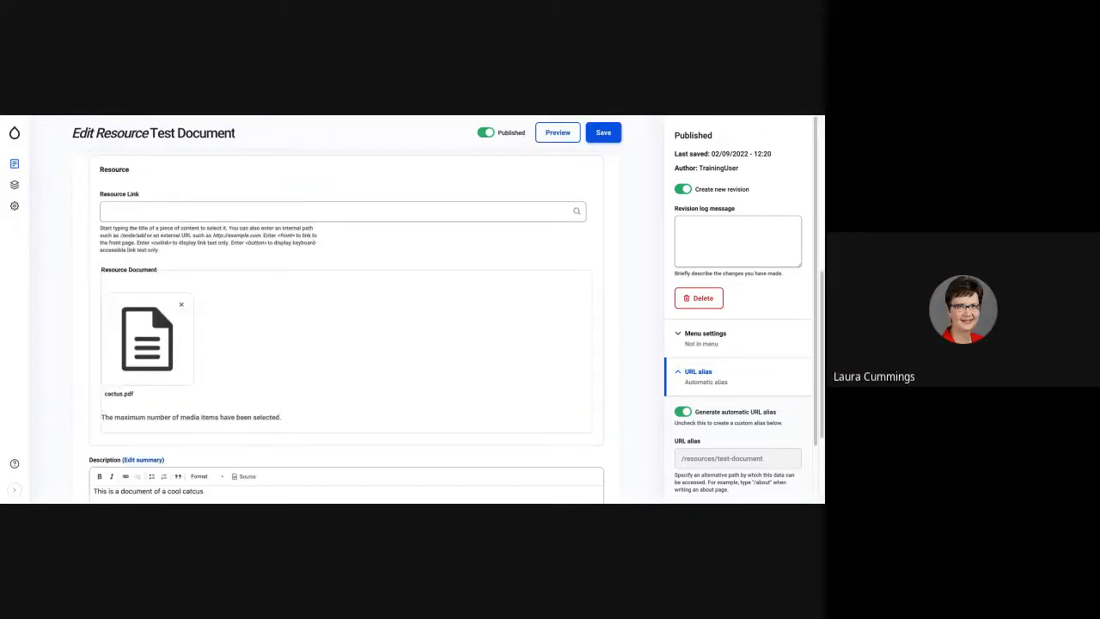
{"action": "scroll", "coordinate": [343, 344], "scroll_direction": "up", "scroll_amount": 6}
{"action": "scroll", "coordinate": [343, 343], "scroll_direction": "up", "scroll_amount": 3}
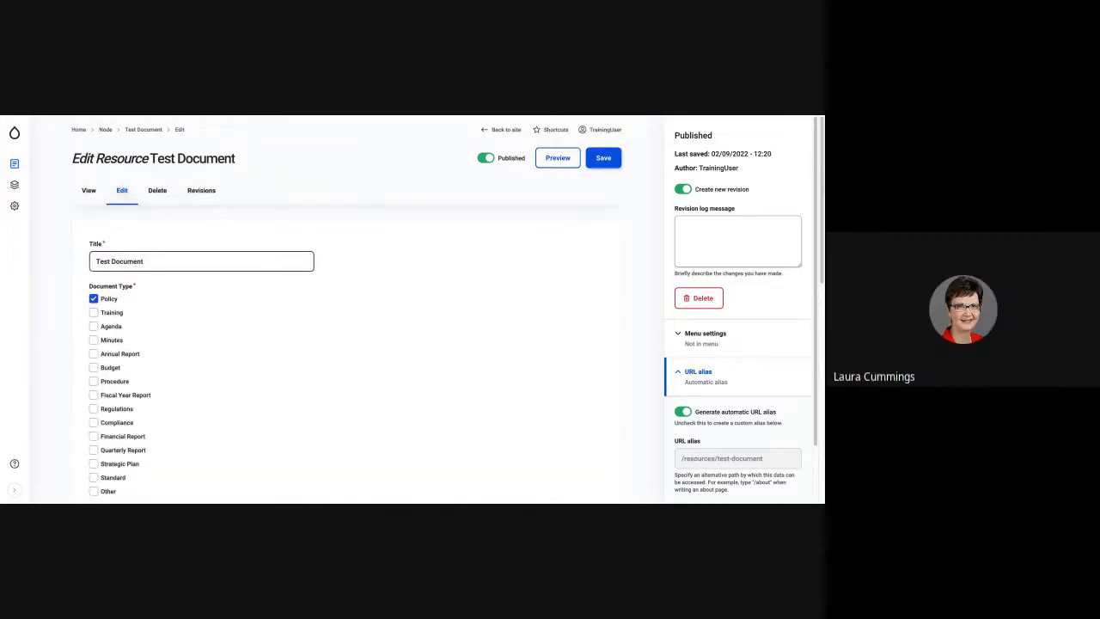
Step: Start a new Resource titled "Website Link" and set its document type to Regulations
{"action": "mouse_move", "coordinate": [14, 163]}
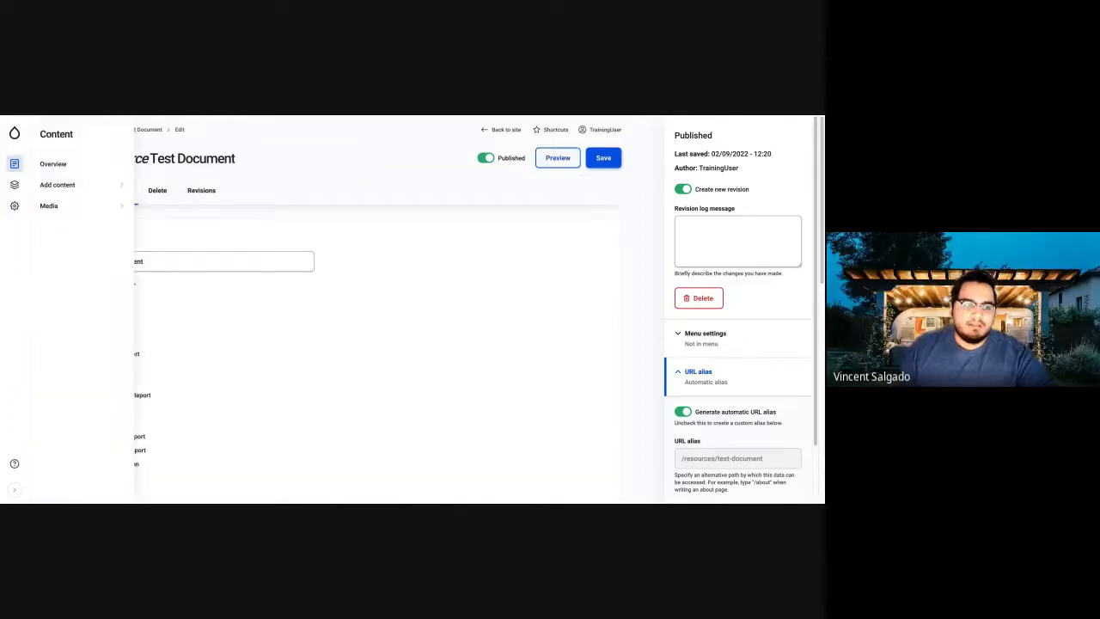
{"action": "mouse_move", "coordinate": [81, 184]}
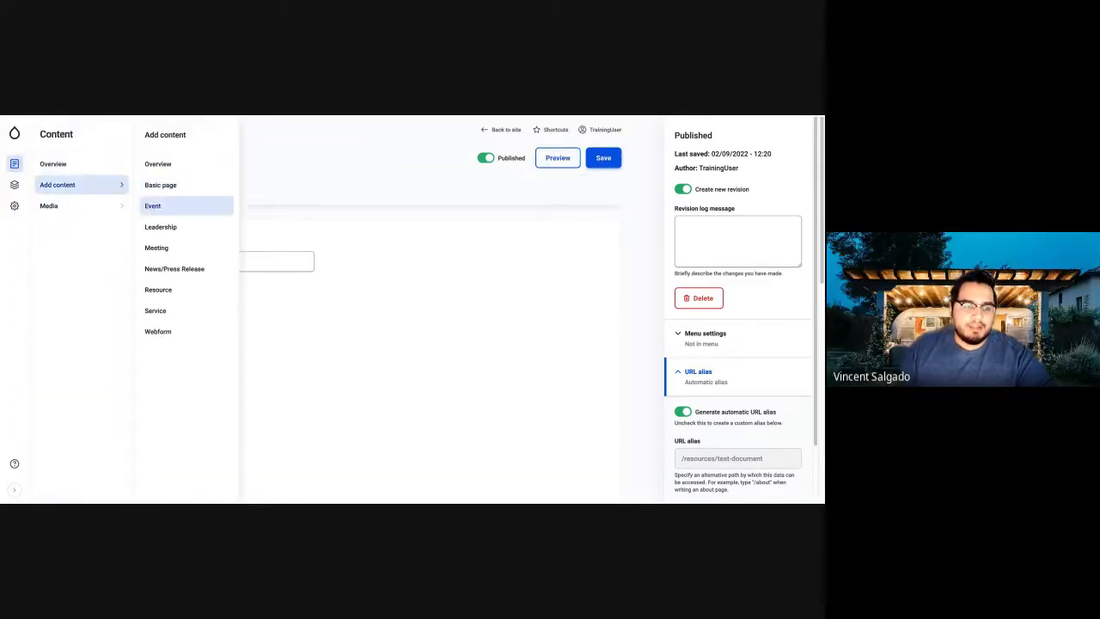
{"action": "left_click", "coordinate": [158, 290]}
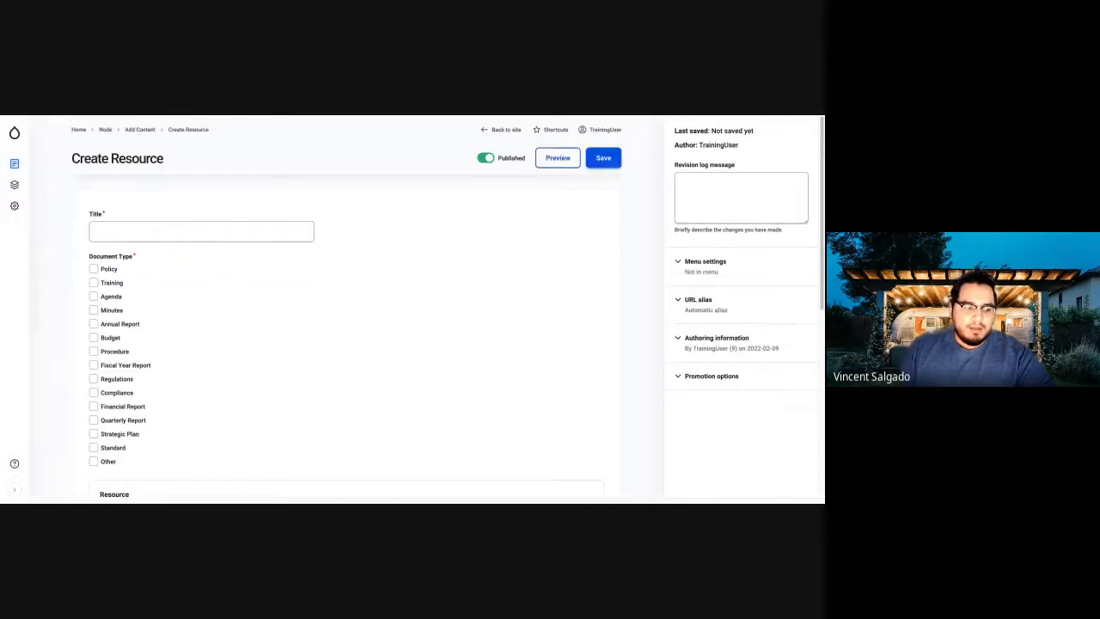
{"action": "left_click", "coordinate": [202, 231]}
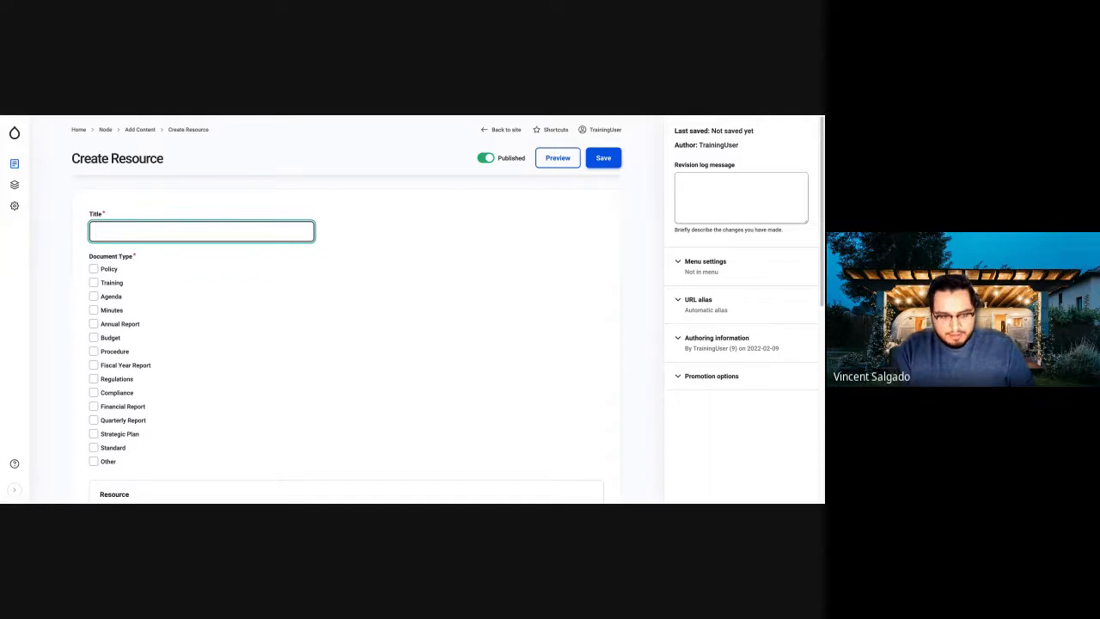
{"action": "key", "text": "BackSpace"}
{"action": "type", "text": "Website Link"}
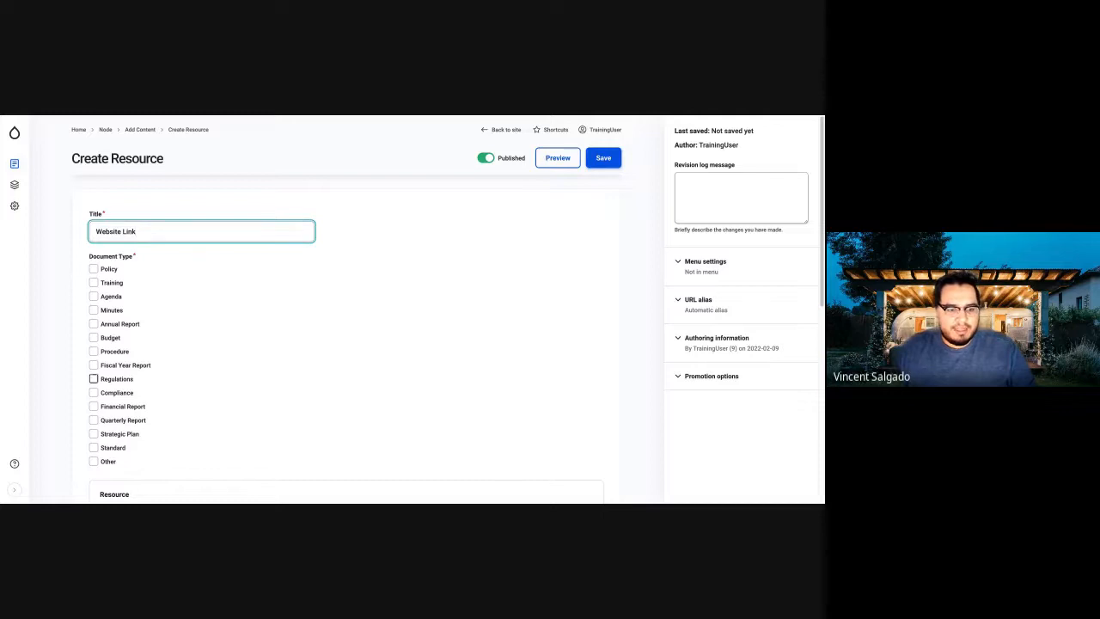
{"action": "left_click", "coordinate": [94, 378]}
{"action": "scroll", "coordinate": [93, 378], "scroll_direction": "down", "scroll_amount": 3}
{"action": "scroll", "coordinate": [346, 327], "scroll_direction": "down", "scroll_amount": 1}
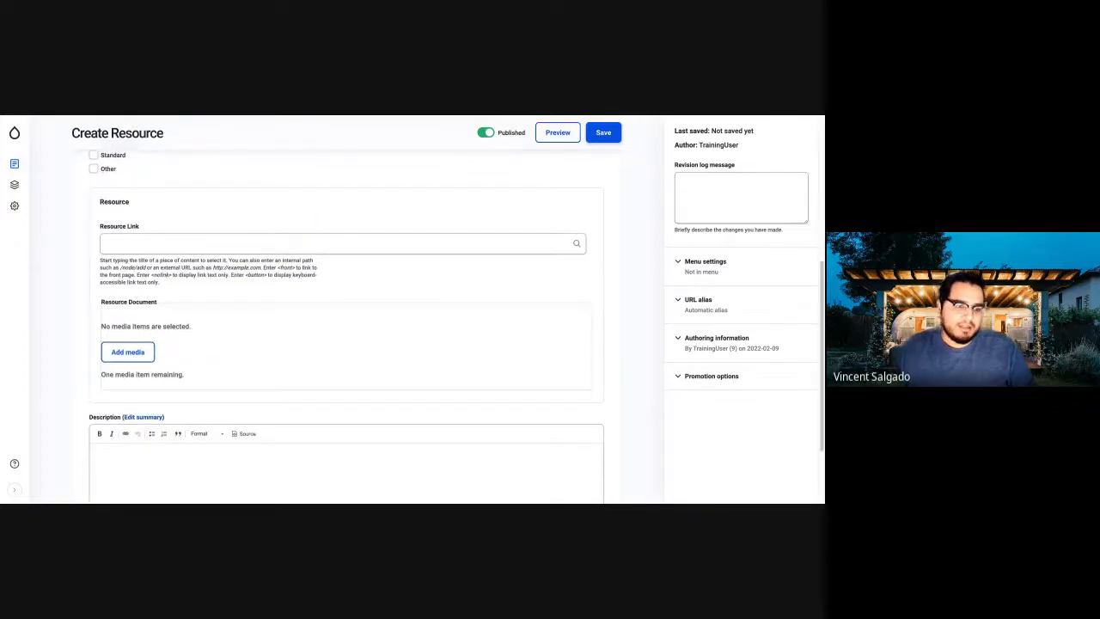
{"action": "left_click", "coordinate": [342, 234]}
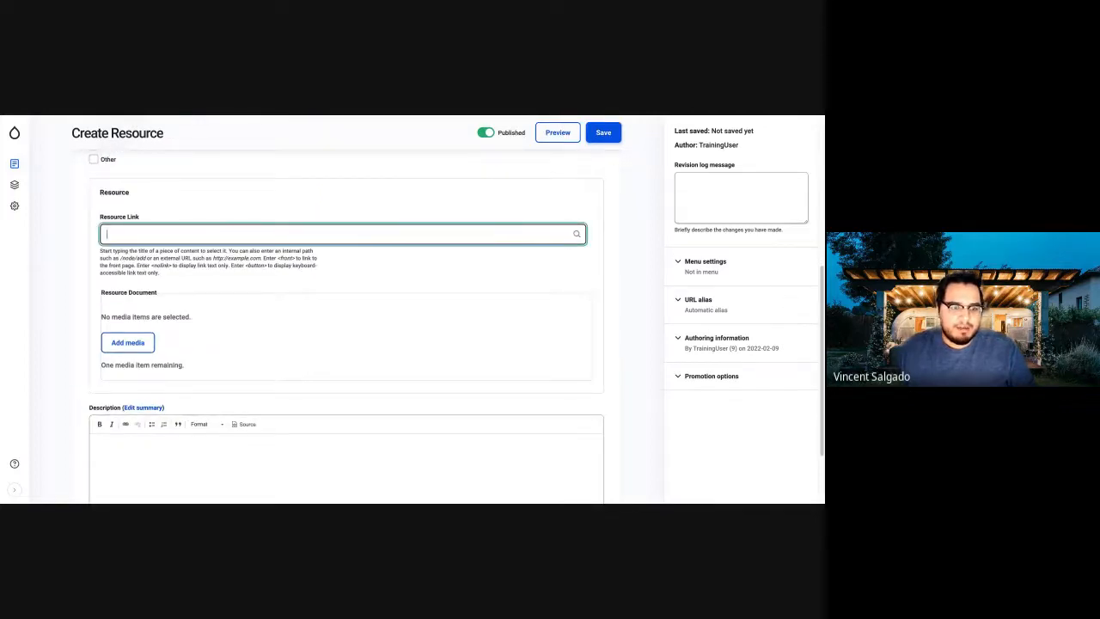
{"action": "type", "text": "https:L//"}
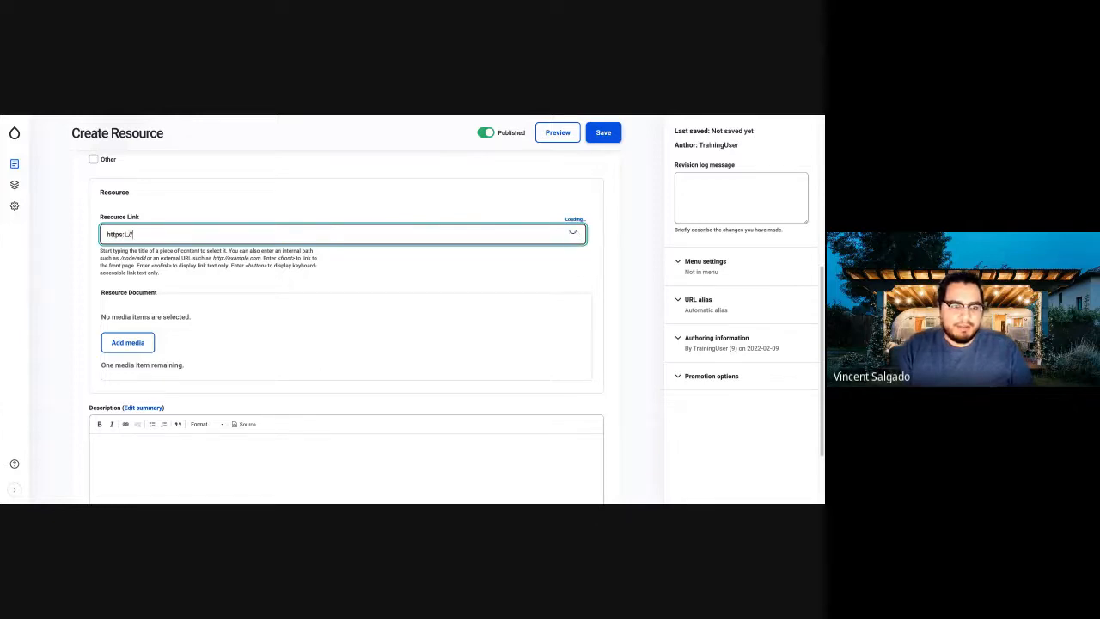
{"action": "key", "text": "BackSpace"}
{"action": "key", "text": "BackSpace"}
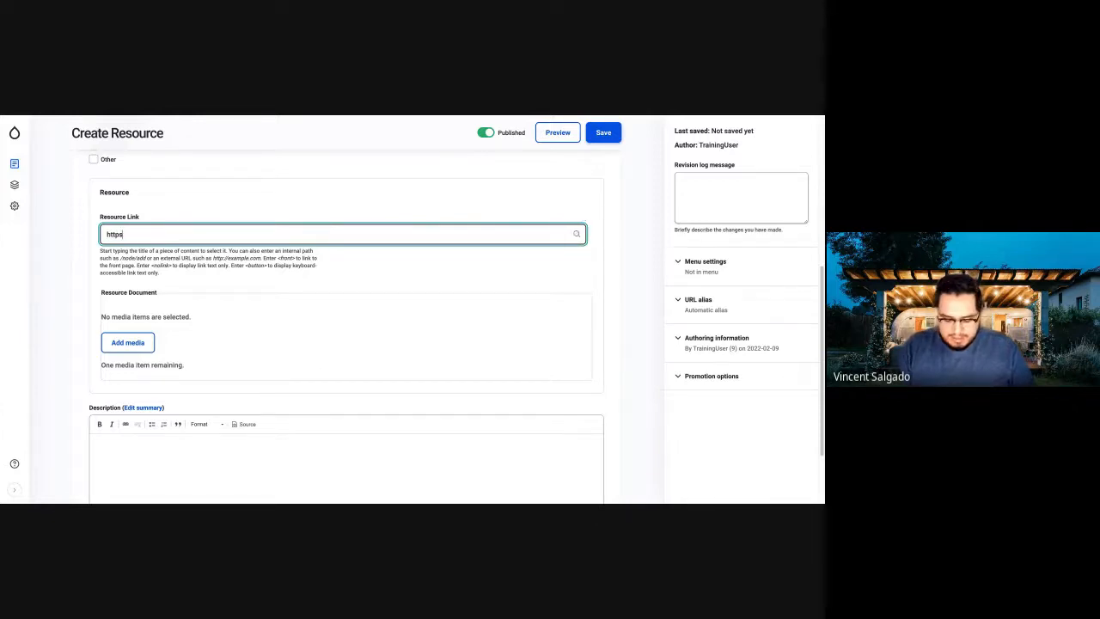
{"action": "type", "text": "//"}
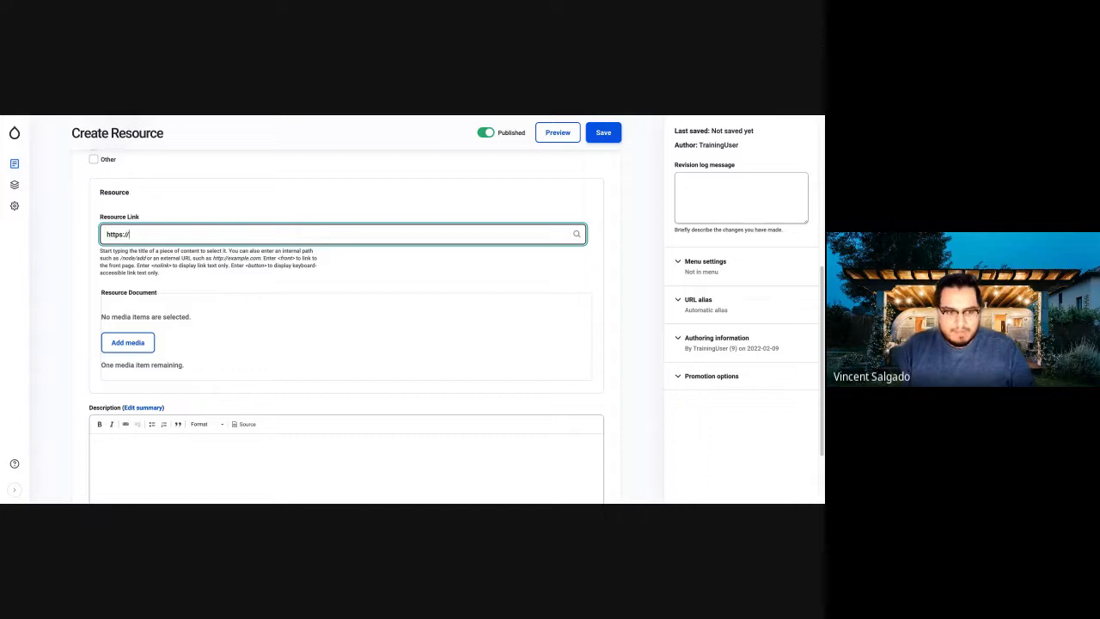
{"action": "type", "text": "www.google.com"}
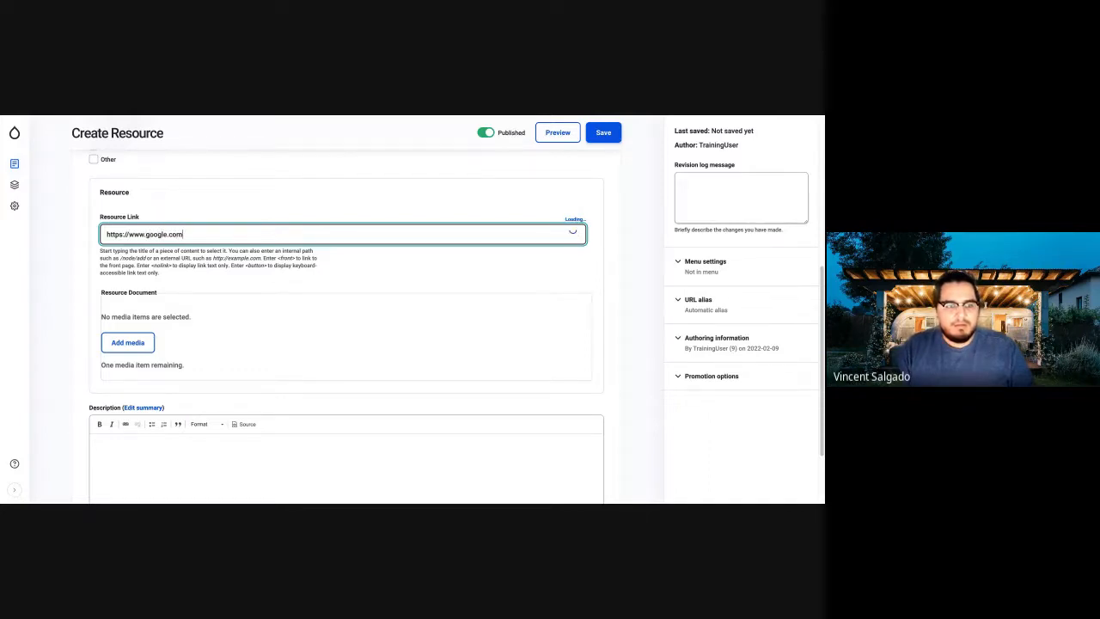
Step: Leave the description of the Website Link resource empty and save it as published
{"action": "scroll", "coordinate": [346, 343], "scroll_direction": "down", "scroll_amount": 2}
{"action": "left_click", "coordinate": [360, 378]}
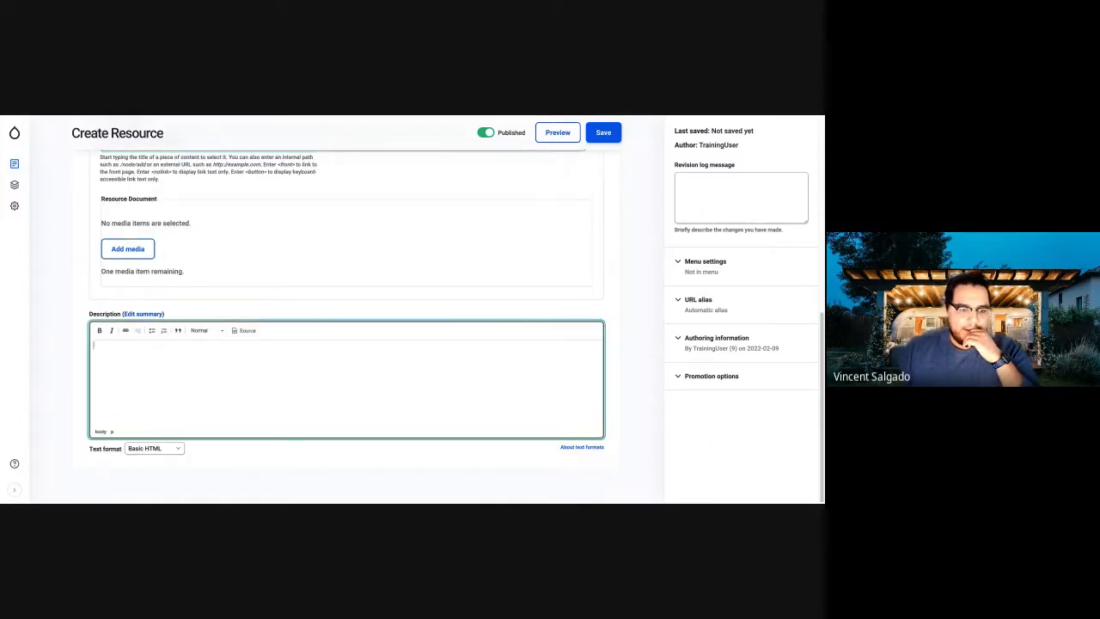
{"action": "left_click", "coordinate": [603, 132]}
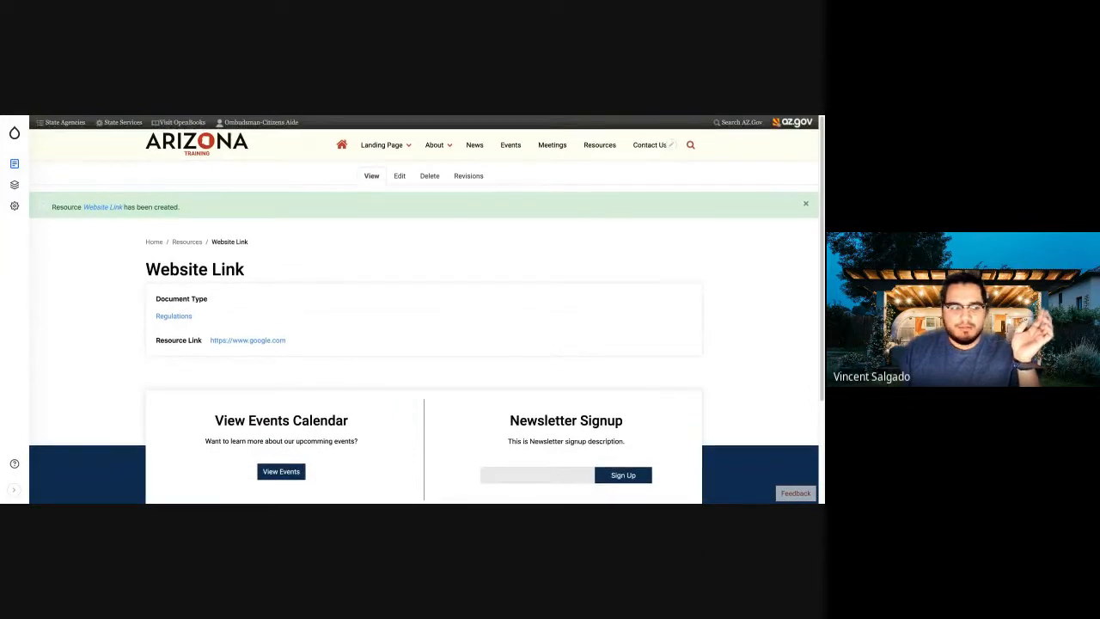
Step: Open the public Resources page and review how Test Document and Website Link appear in the listing
{"action": "left_click", "coordinate": [600, 145]}
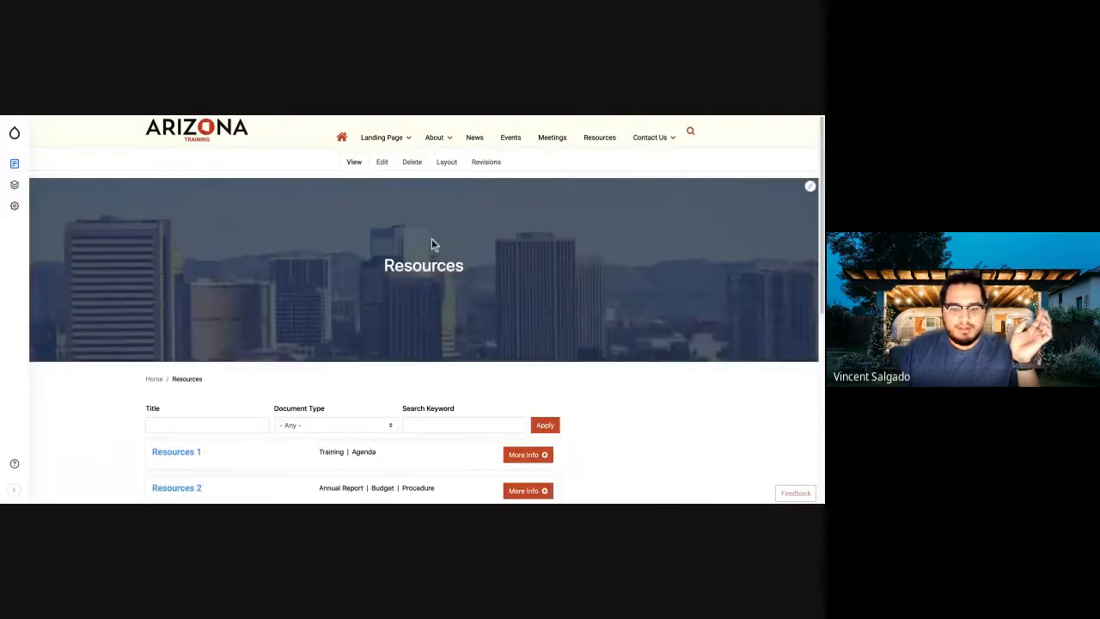
{"action": "scroll", "coordinate": [432, 242], "scroll_direction": "down", "scroll_amount": 8}
{"action": "scroll", "coordinate": [433, 244], "scroll_direction": "up", "scroll_amount": 3}
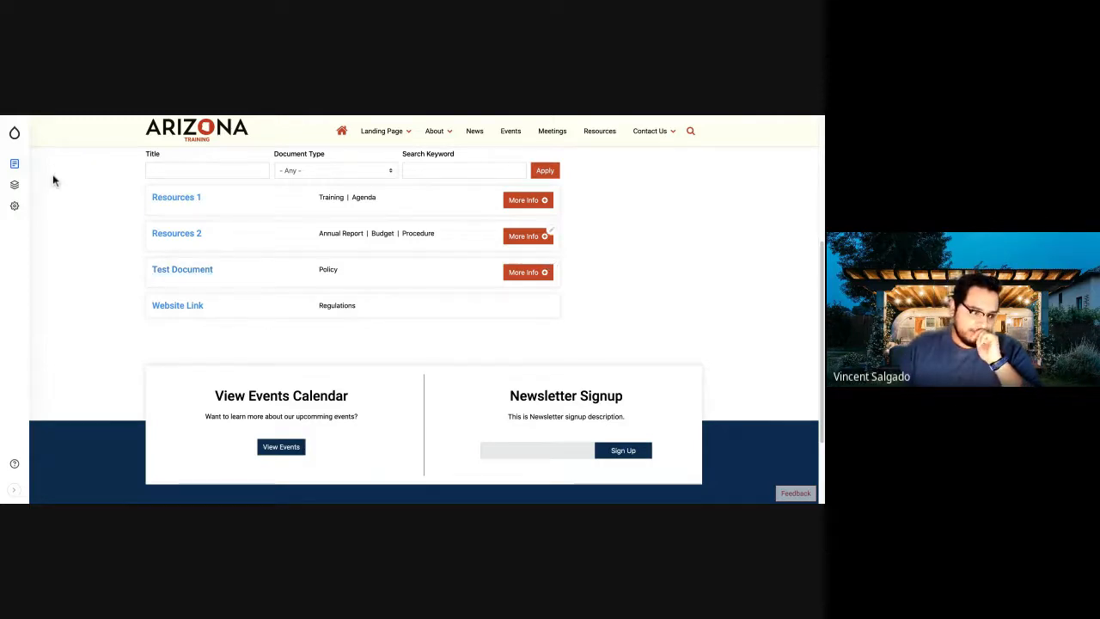
{"action": "scroll", "coordinate": [52, 178], "scroll_direction": "up", "scroll_amount": 1}
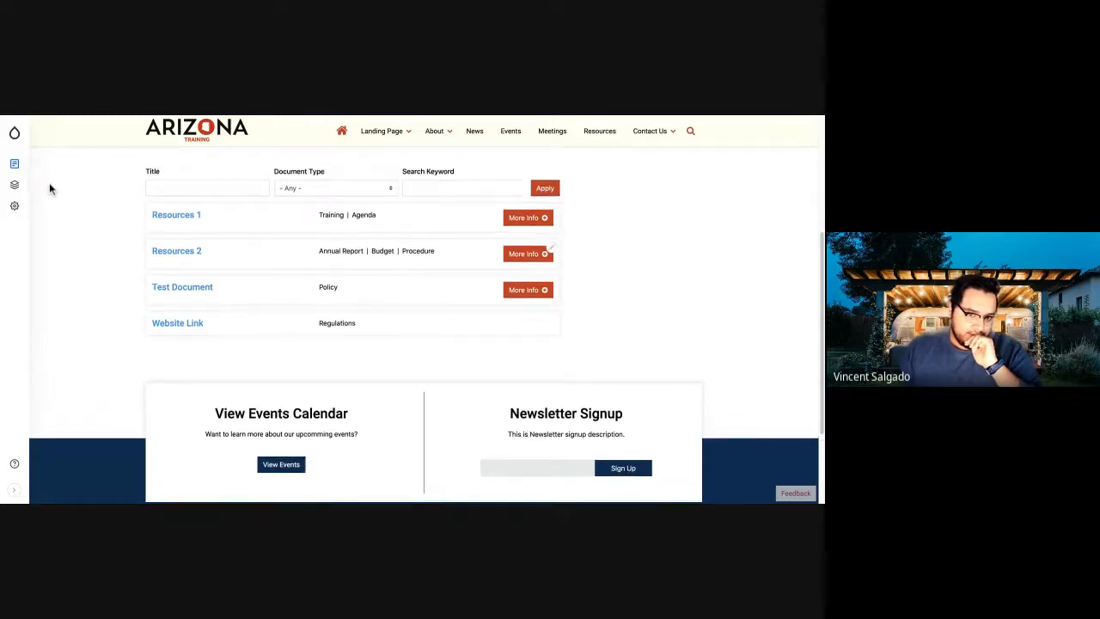
{"action": "scroll", "coordinate": [49, 183], "scroll_direction": "up", "scroll_amount": 5}
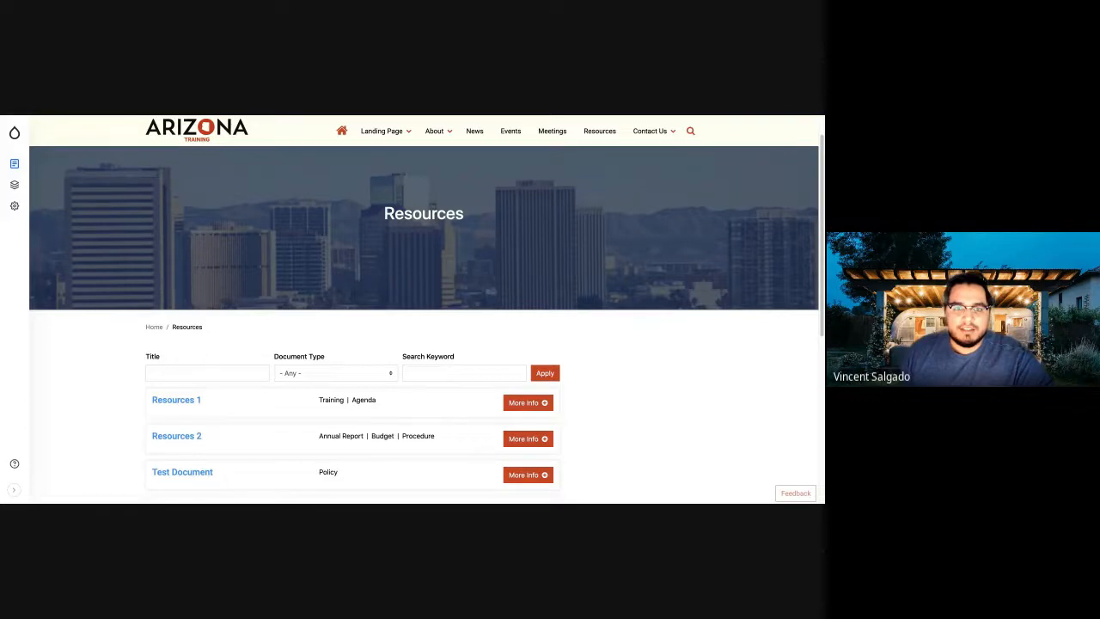
Step: Switch to the Agency Platform II presentation in Google Slides and start the slideshow at the Resourceful Resources task
{"action": "key", "text": "ctrl+Tab"}
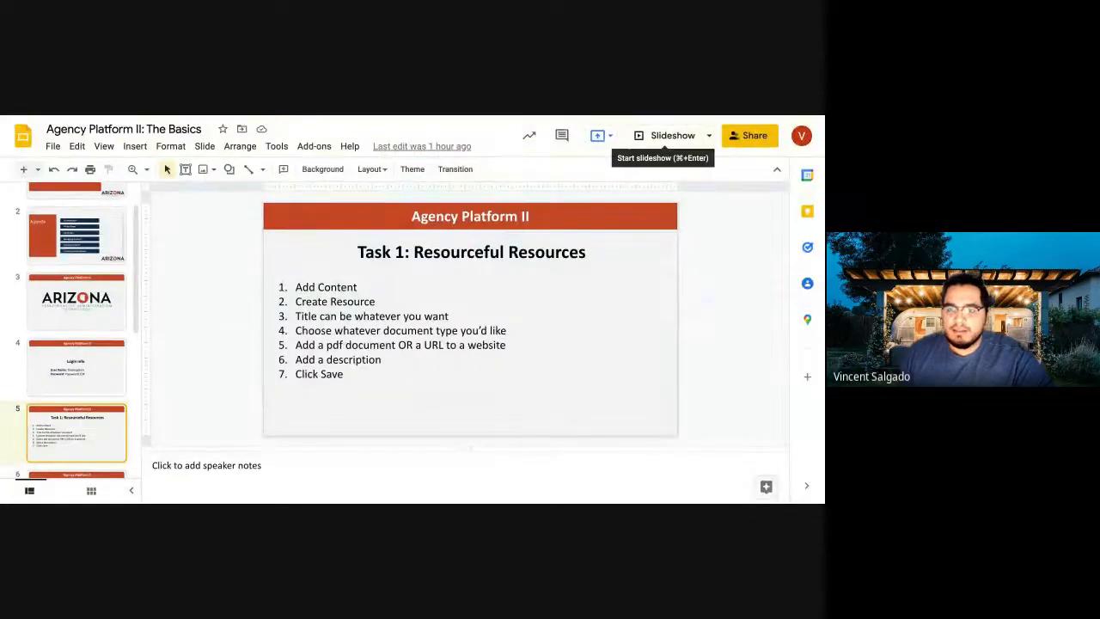
{"action": "left_click", "coordinate": [672, 135]}
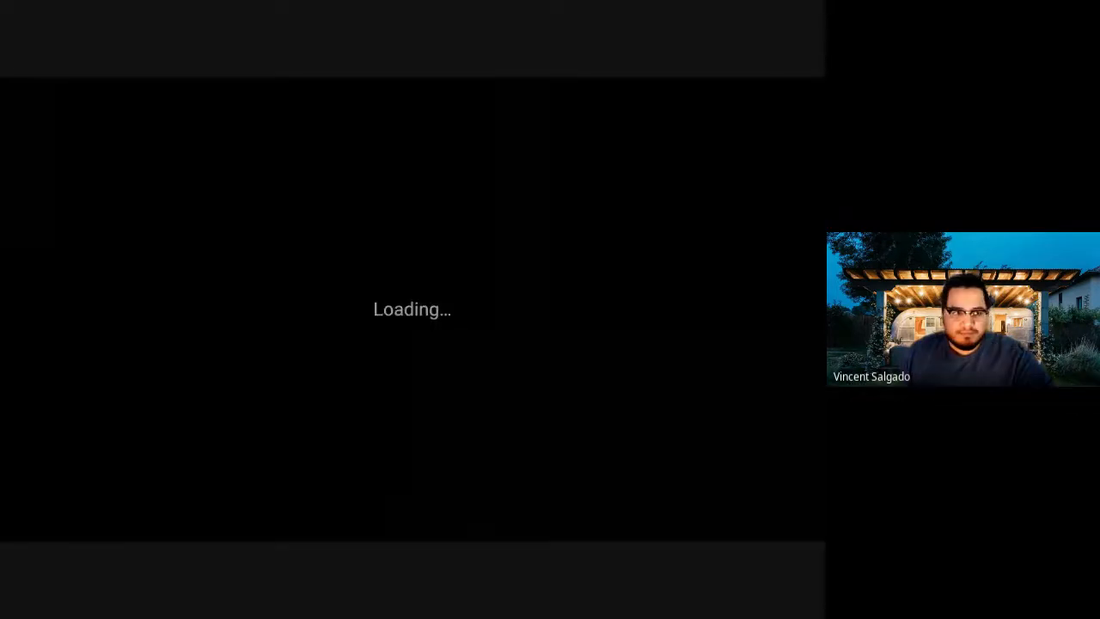
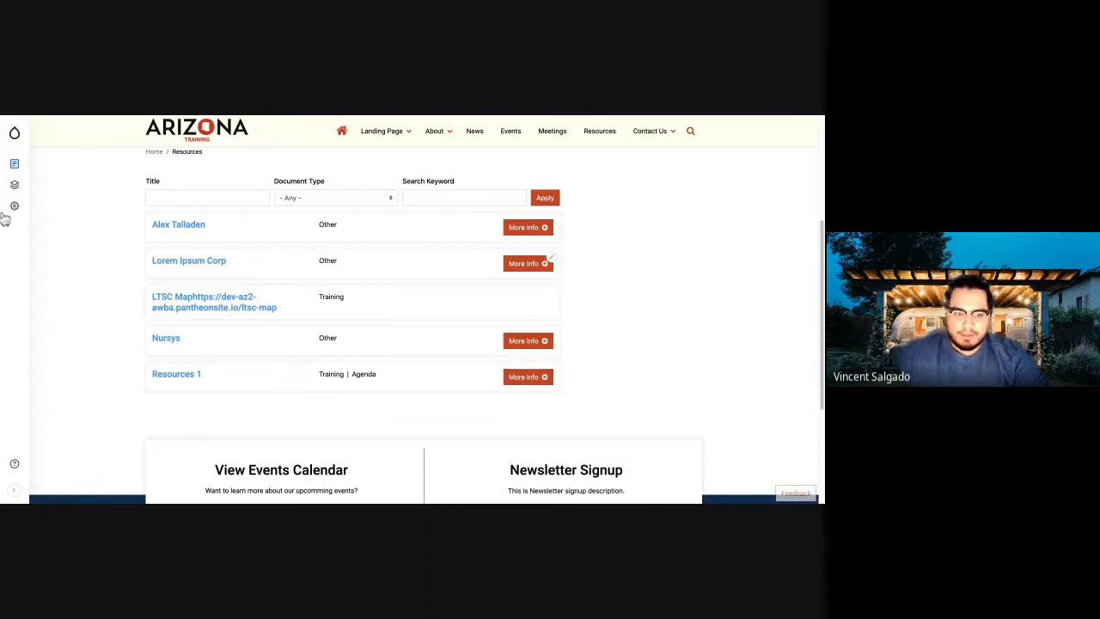
Step: Expand the additional information of the first entry in the Resources listing and collapse it again
{"action": "left_click", "coordinate": [527, 227]}
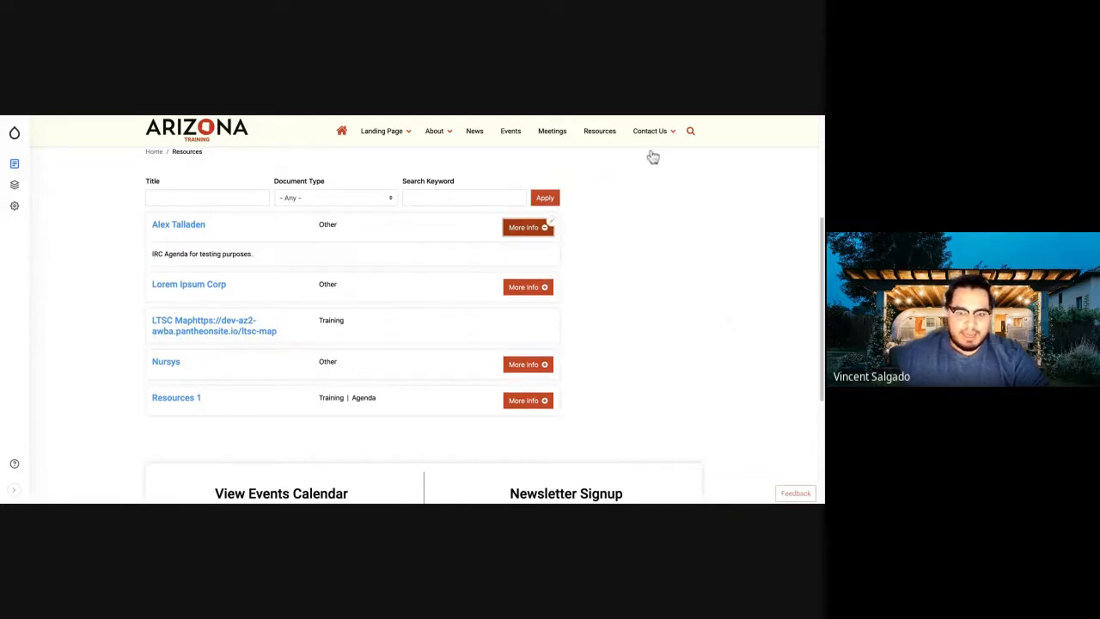
{"action": "left_click", "coordinate": [543, 227]}
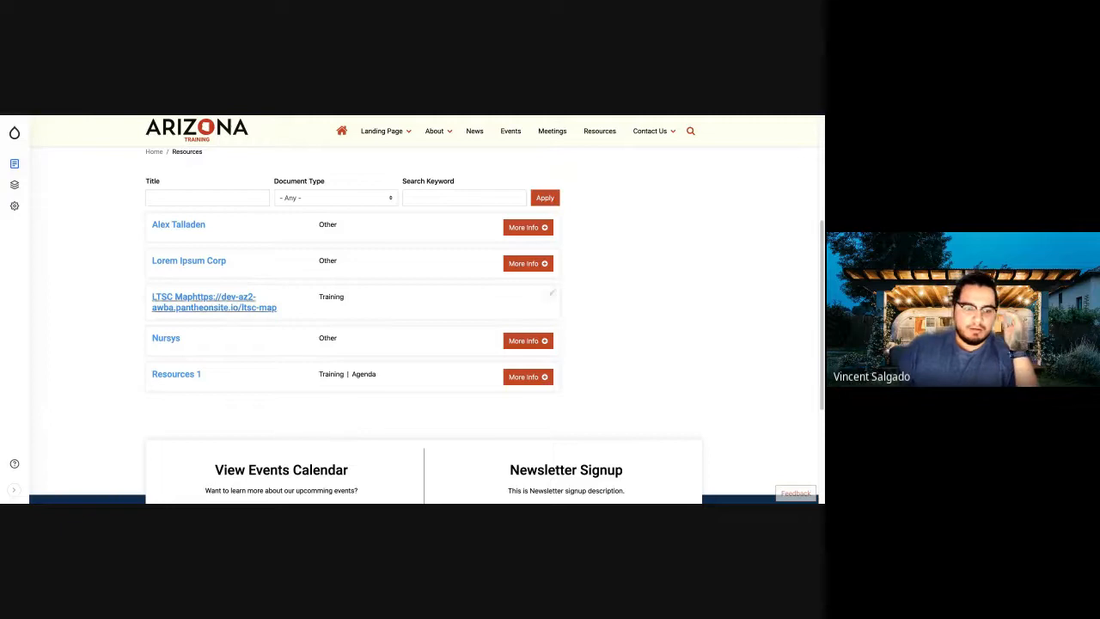
Step: Open the administration content overview and examine the most recently updated resources in the list
{"action": "mouse_move", "coordinate": [15, 163]}
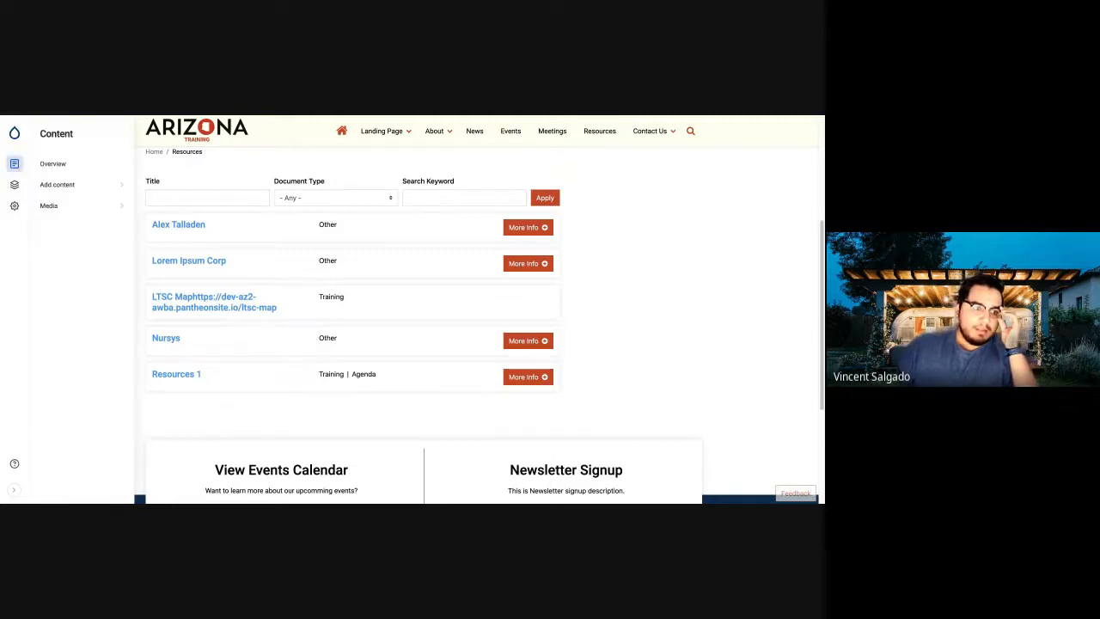
{"action": "left_click", "coordinate": [65, 163]}
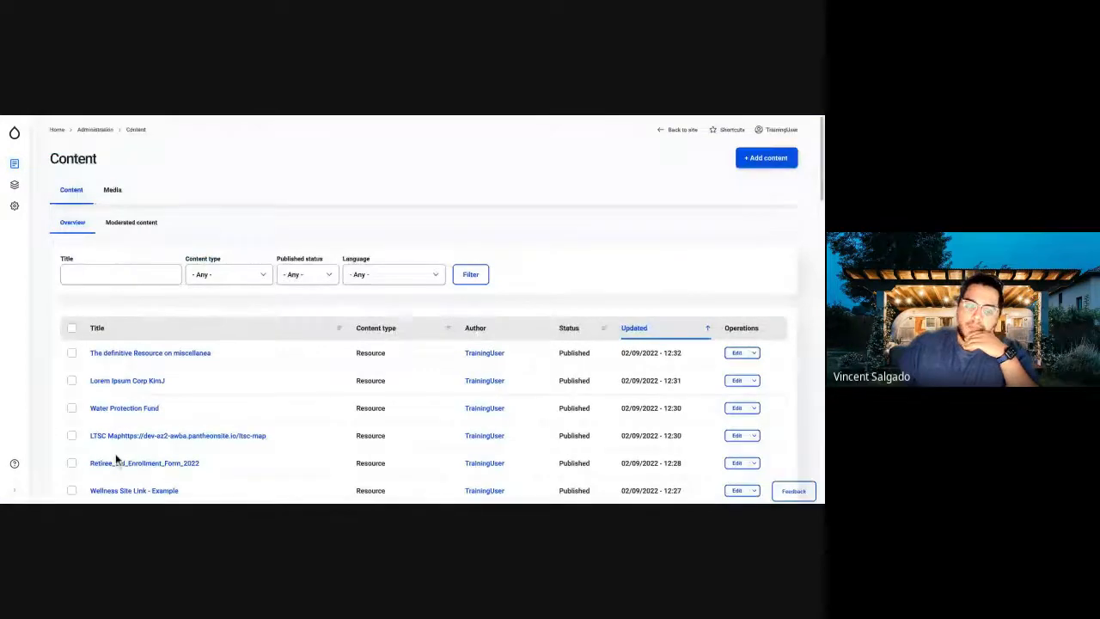
{"action": "scroll", "coordinate": [115, 459], "scroll_direction": "down", "scroll_amount": 2}
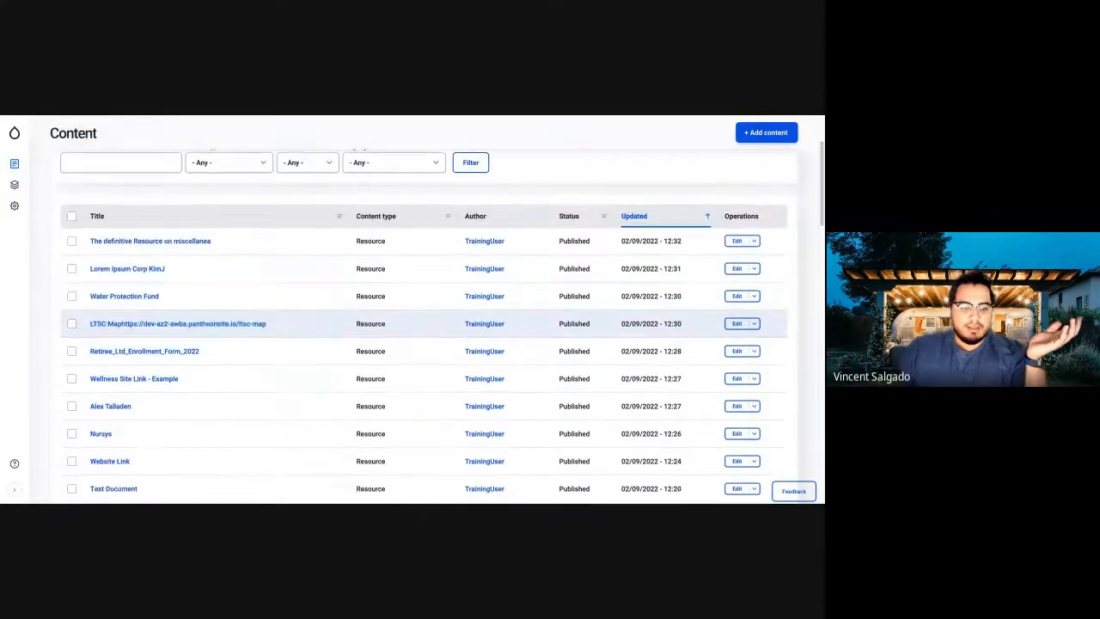
{"action": "scroll", "coordinate": [421, 327], "scroll_direction": "down", "scroll_amount": 10}
{"action": "scroll", "coordinate": [421, 326], "scroll_direction": "up", "scroll_amount": 10}
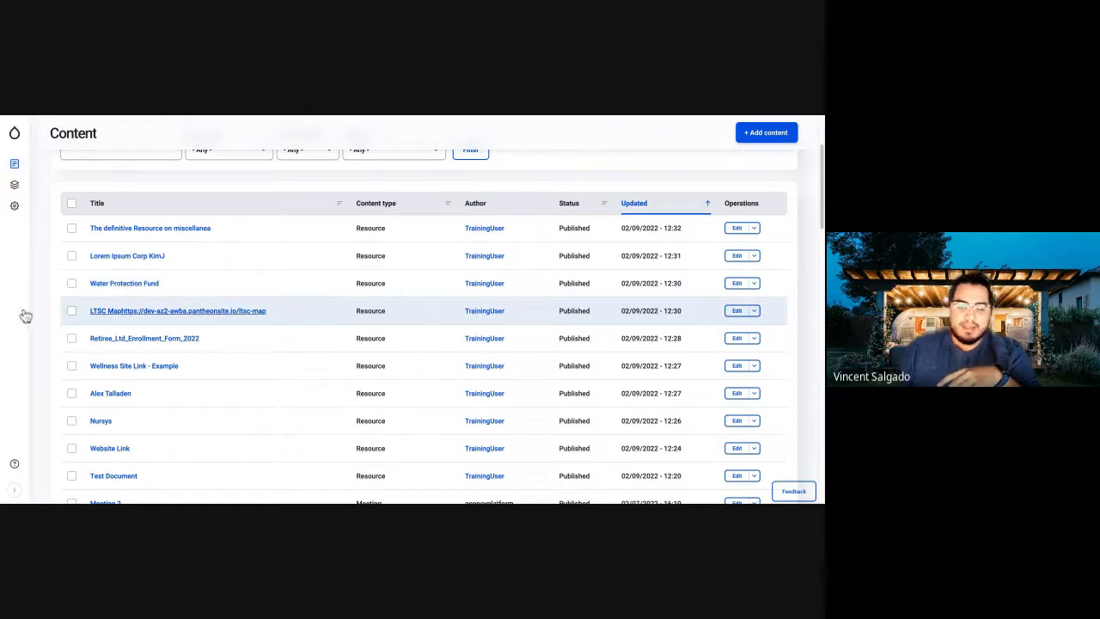
{"action": "scroll", "coordinate": [25, 315], "scroll_direction": "up", "scroll_amount": 1}
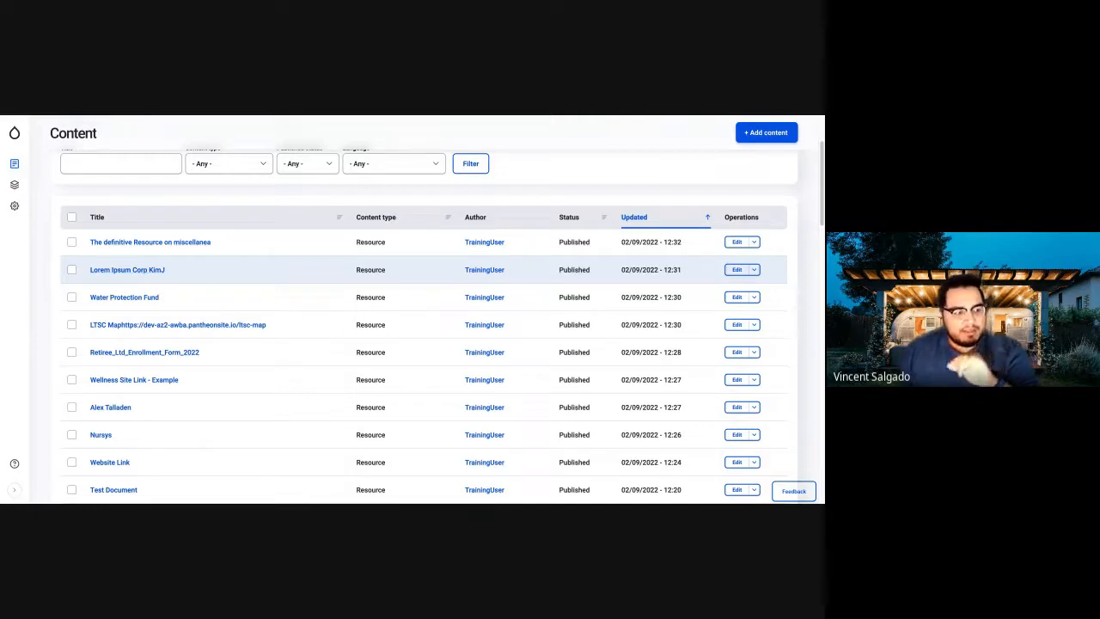
{"action": "scroll", "coordinate": [430, 326], "scroll_direction": "up", "scroll_amount": 1}
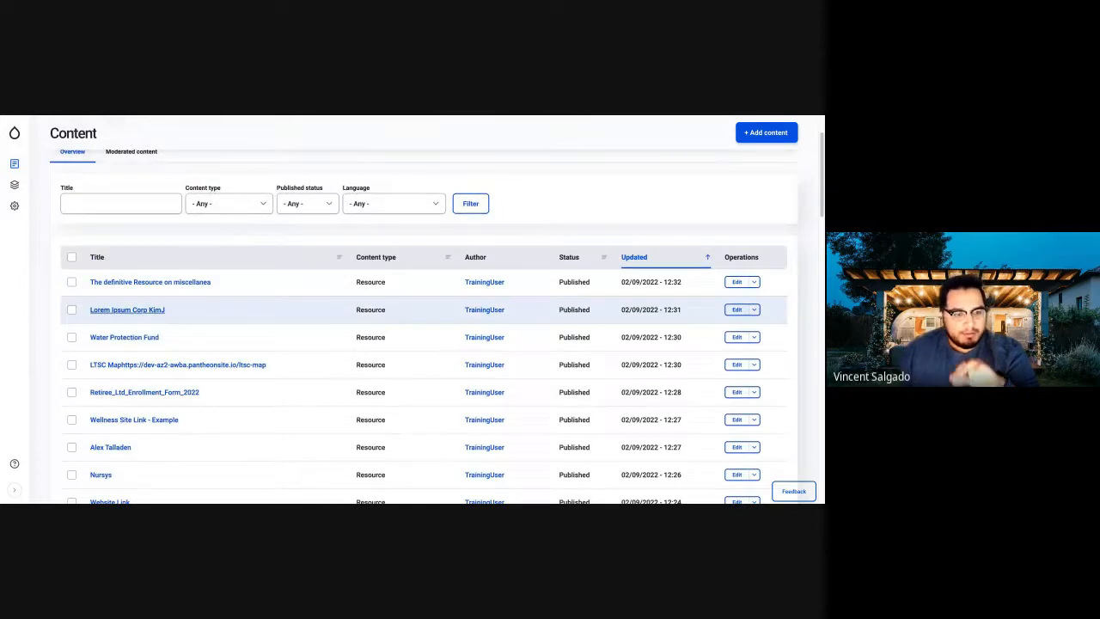
{"action": "scroll", "coordinate": [424, 327], "scroll_direction": "up", "scroll_amount": 2}
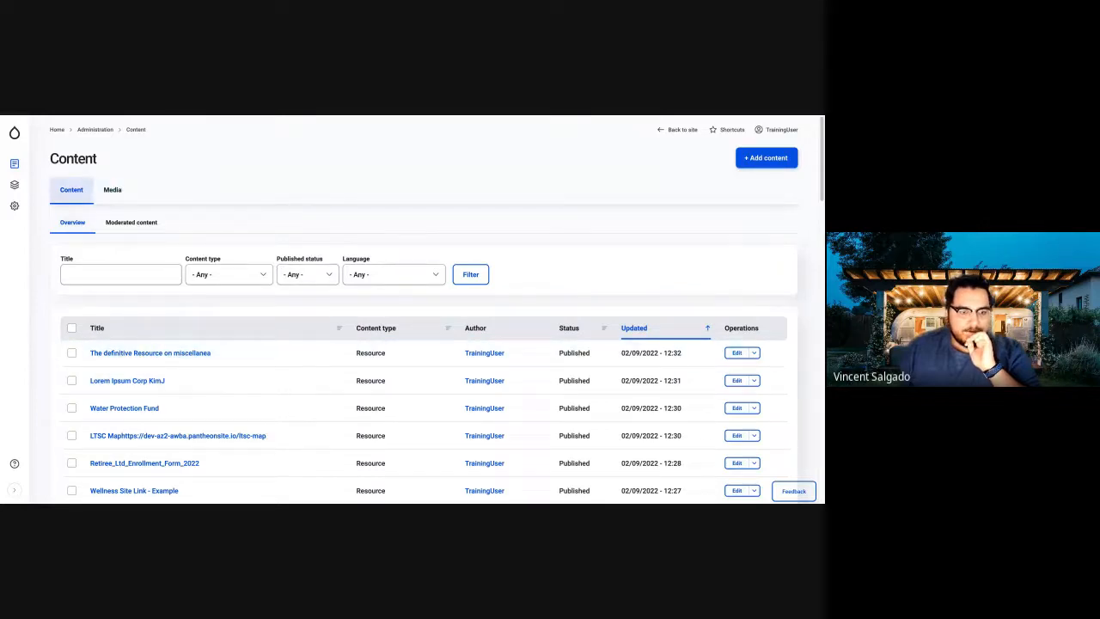
Step: Leave the content administration for the site's home page and open the public Resources page
{"action": "mouse_move", "coordinate": [15, 163]}
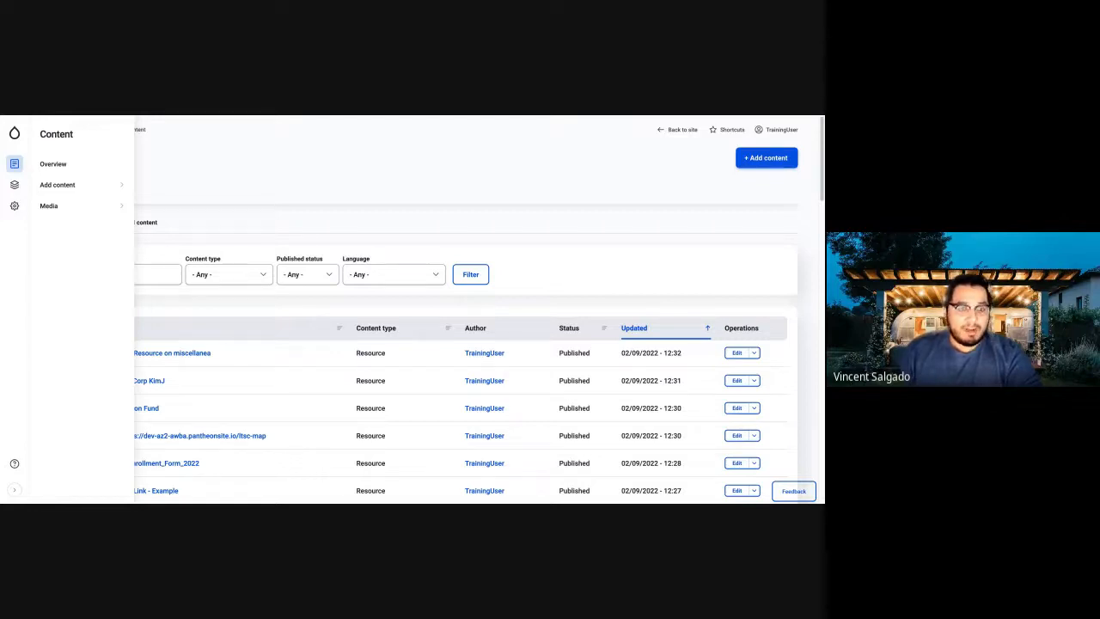
{"action": "mouse_move", "coordinate": [14, 134]}
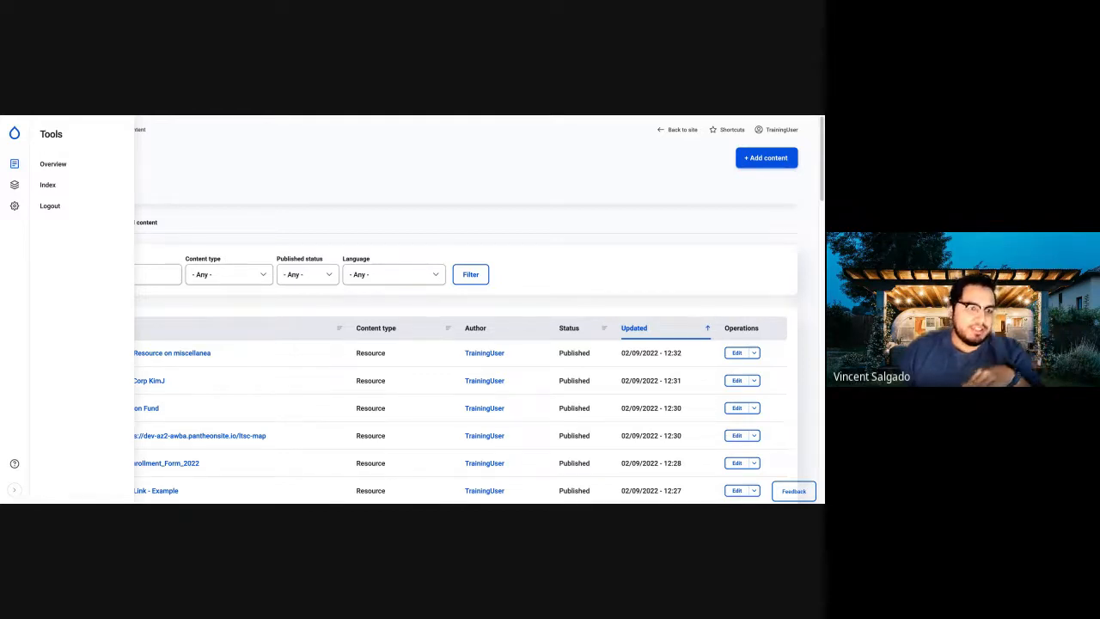
{"action": "left_click", "coordinate": [15, 133]}
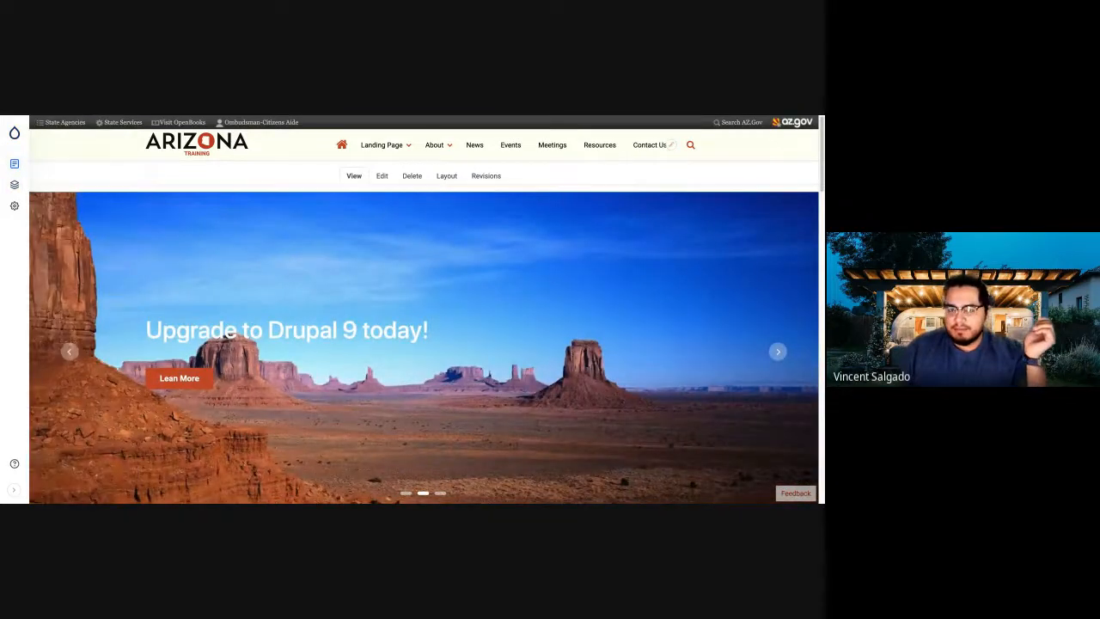
{"action": "left_click", "coordinate": [599, 144]}
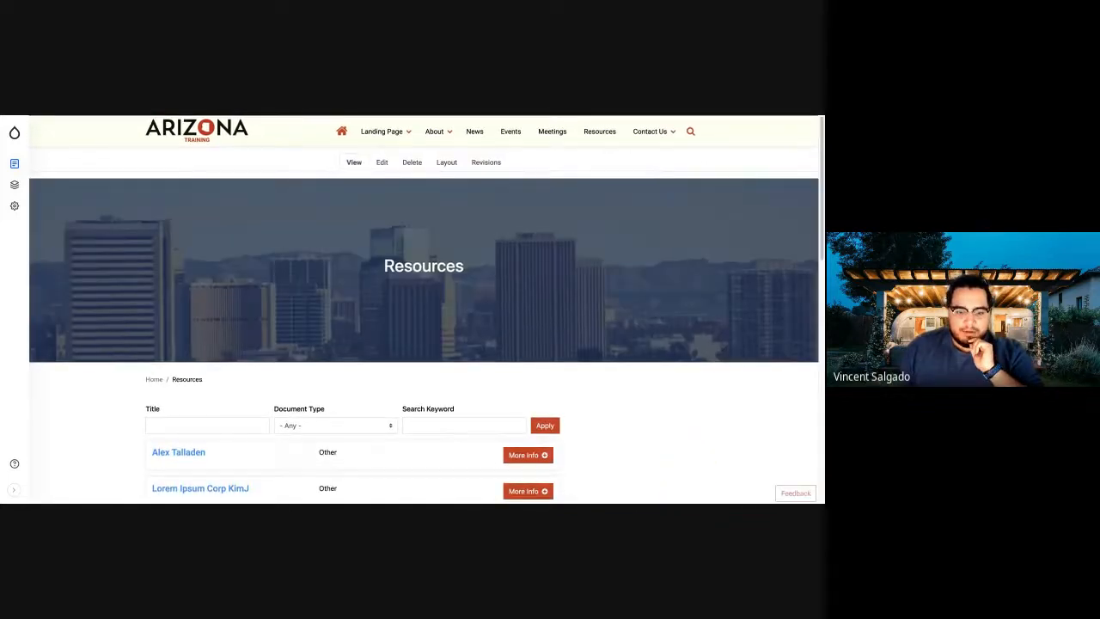
Step: Filter the Resources listing by the document type Training
{"action": "scroll", "coordinate": [358, 471], "scroll_direction": "down", "scroll_amount": 3}
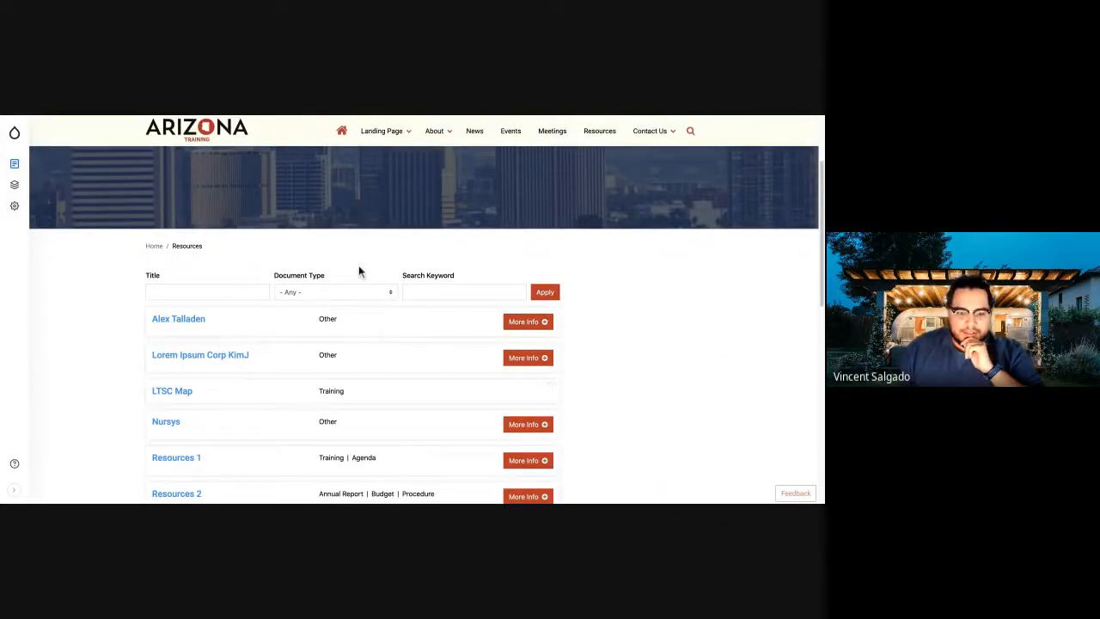
{"action": "left_click", "coordinate": [356, 291]}
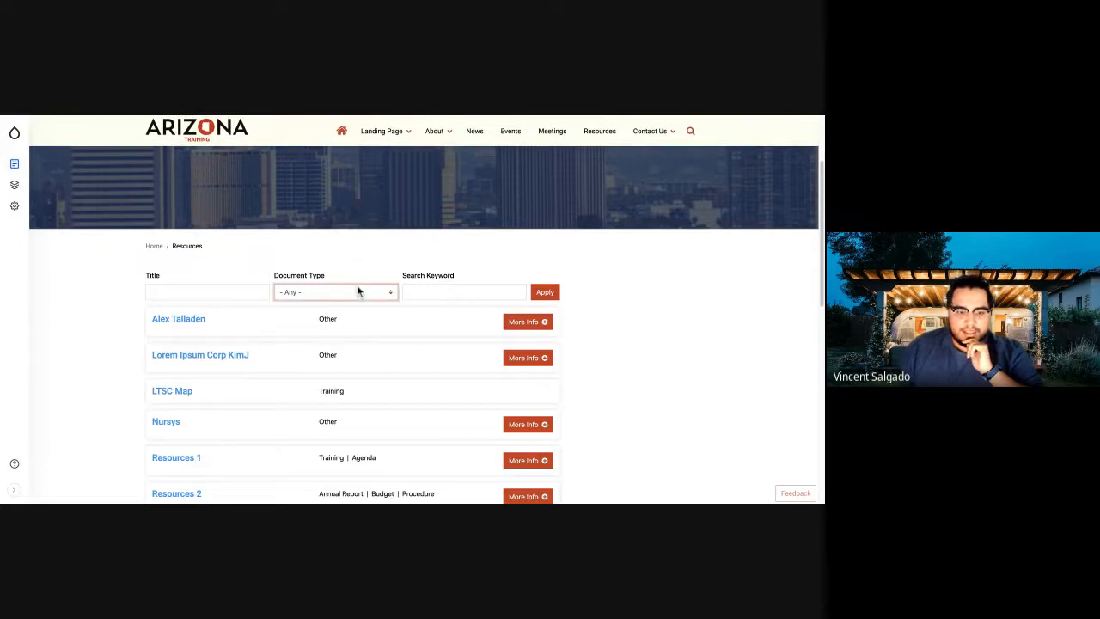
{"action": "left_click", "coordinate": [344, 378]}
{"action": "left_click", "coordinate": [545, 291]}
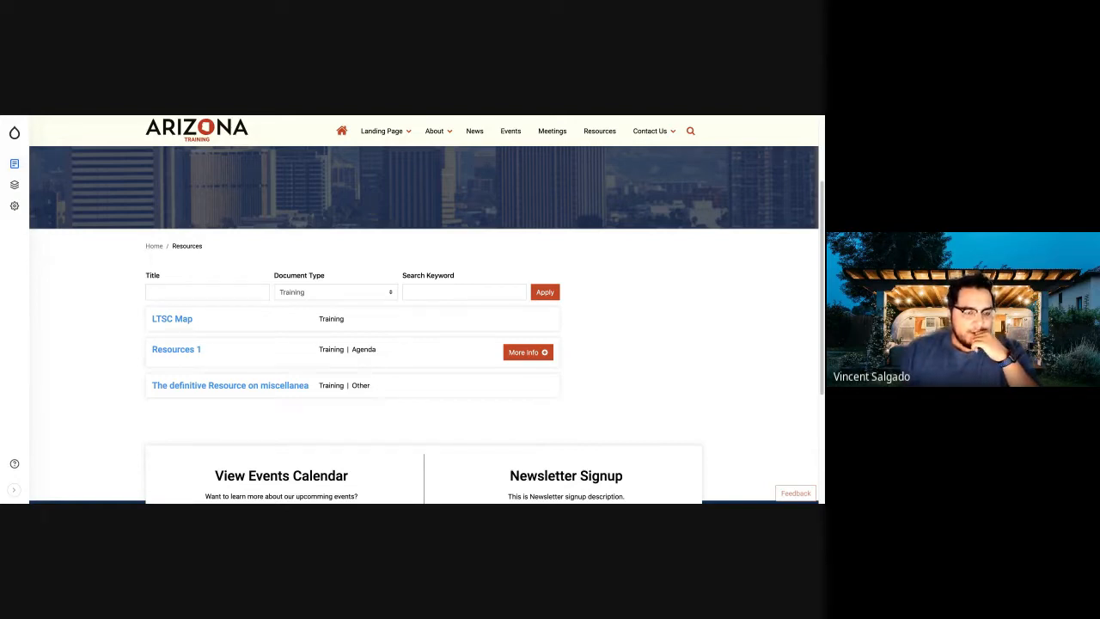
Step: Reset the document type filter to Any and look through the complete Resources listing
{"action": "left_click", "coordinate": [327, 290]}
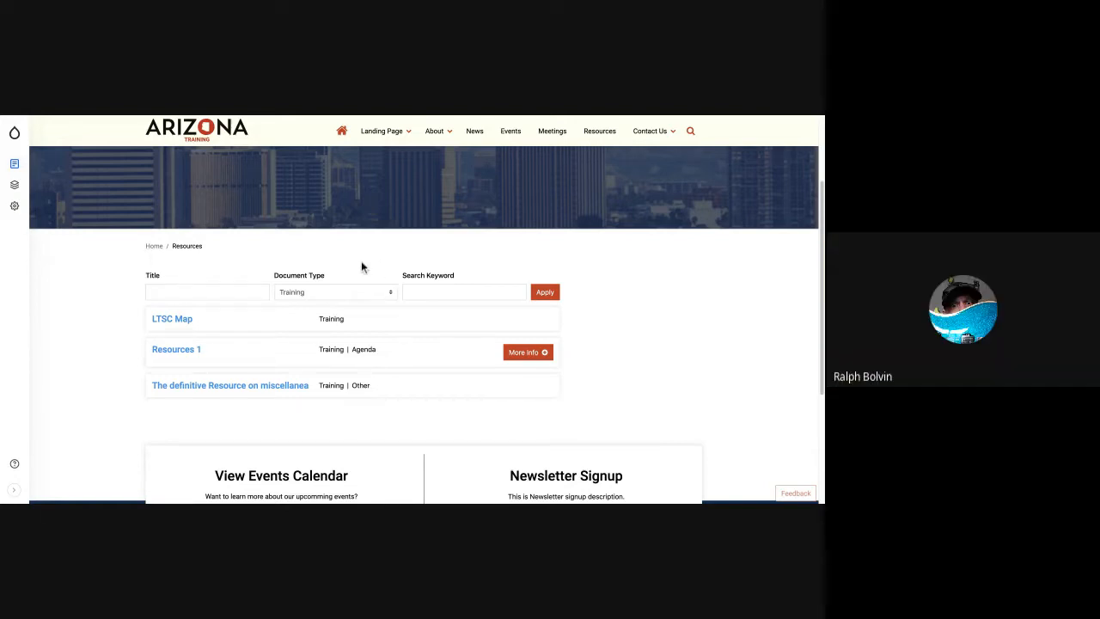
{"action": "left_click", "coordinate": [357, 264]}
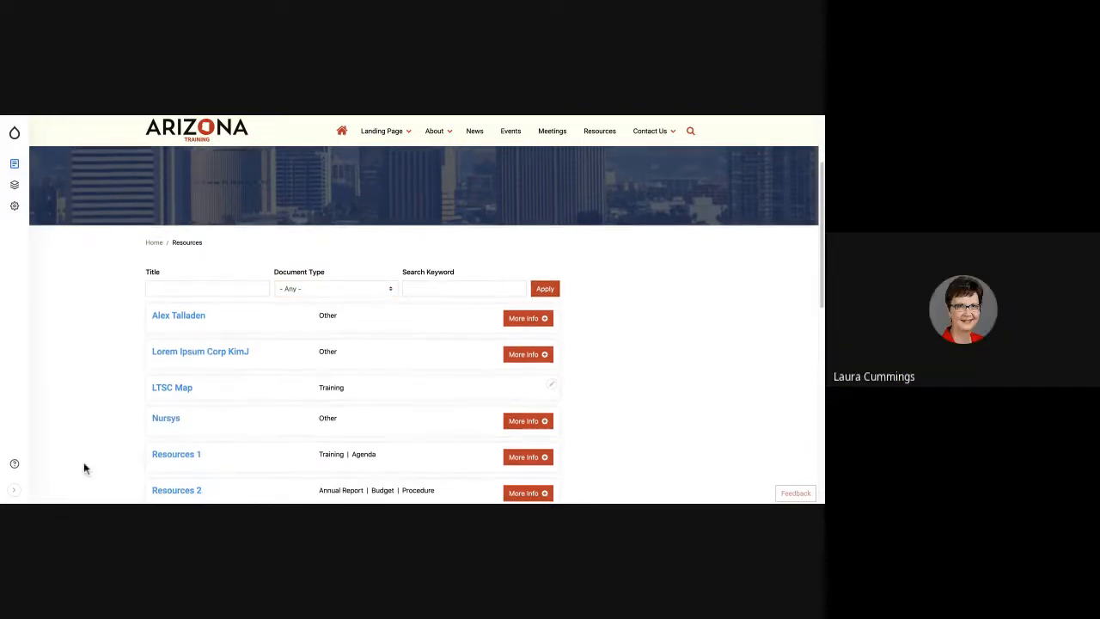
{"action": "scroll", "coordinate": [83, 464], "scroll_direction": "down", "scroll_amount": 1}
{"action": "scroll", "coordinate": [424, 323], "scroll_direction": "down", "scroll_amount": 2}
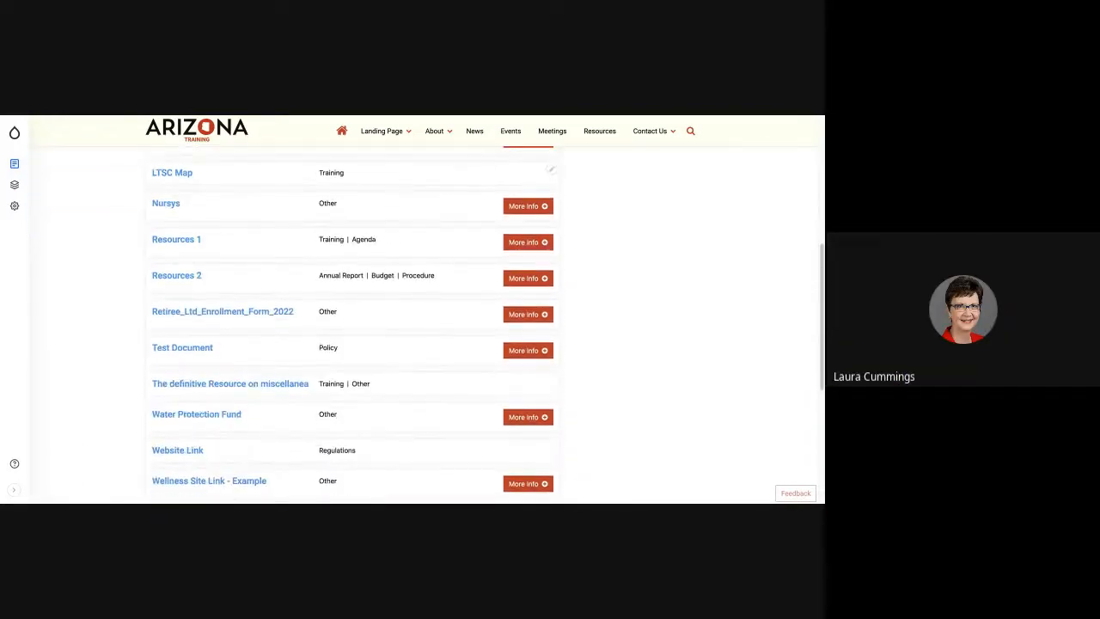
{"action": "scroll", "coordinate": [424, 323], "scroll_direction": "up", "scroll_amount": 4}
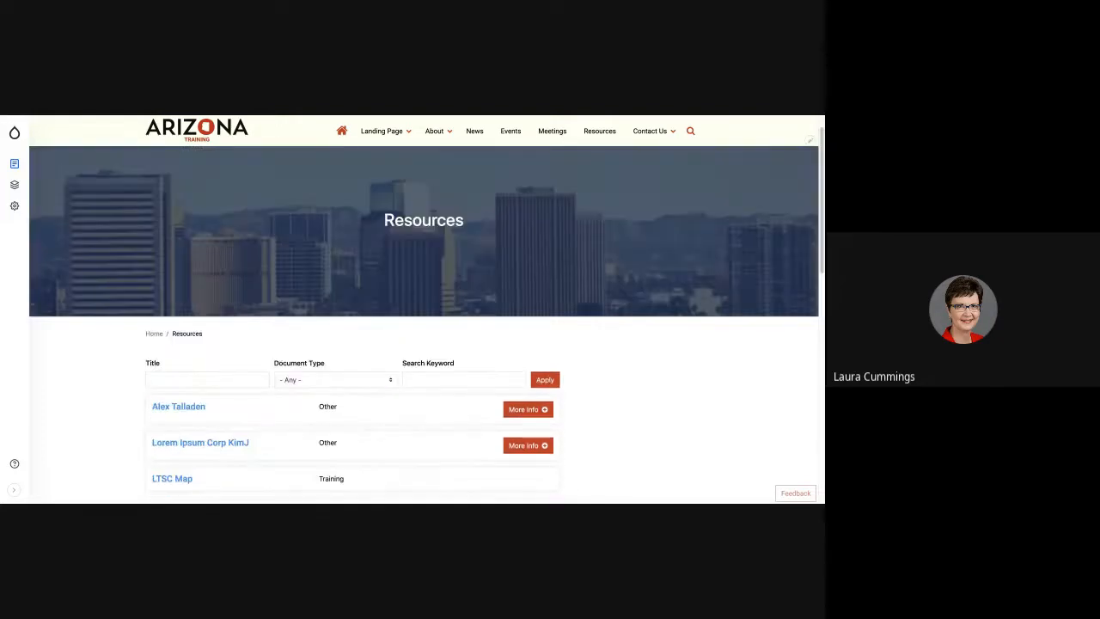
{"action": "scroll", "coordinate": [424, 323], "scroll_direction": "down", "scroll_amount": 6}
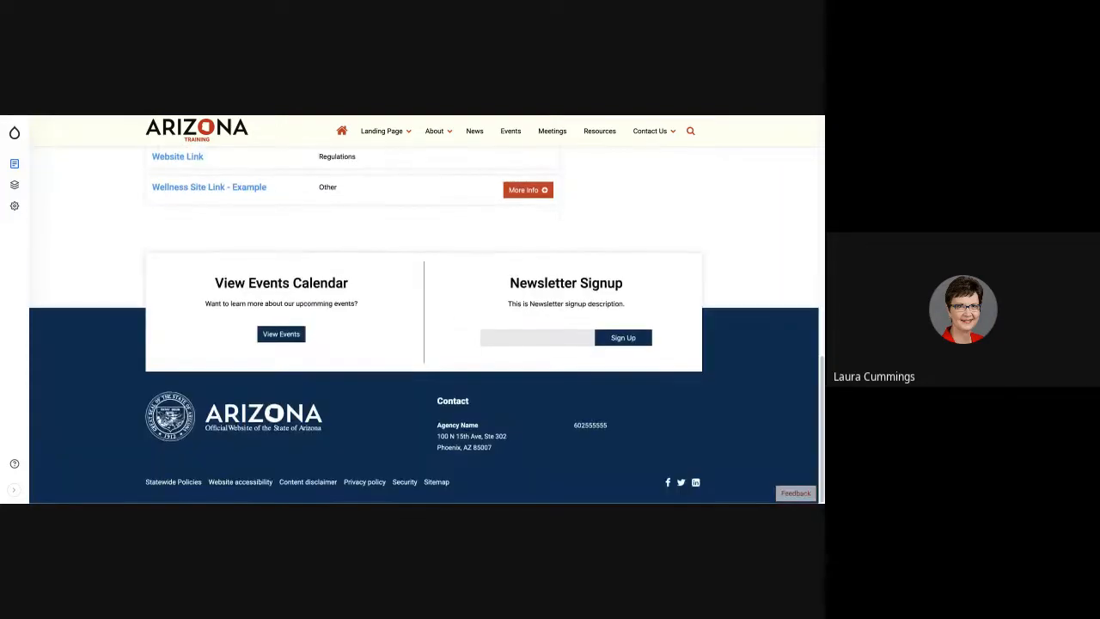
{"action": "scroll", "coordinate": [424, 323], "scroll_direction": "up", "scroll_amount": 6}
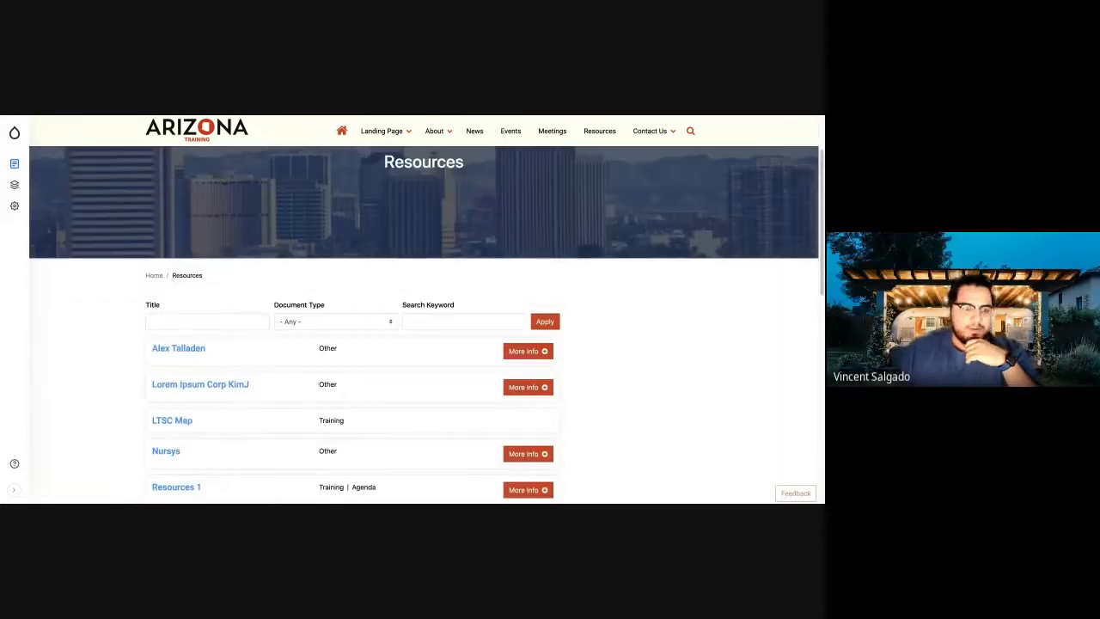
{"action": "scroll", "coordinate": [424, 324], "scroll_direction": "up", "scroll_amount": 3}
{"action": "scroll", "coordinate": [550, 384], "scroll_direction": "down", "scroll_amount": 3}
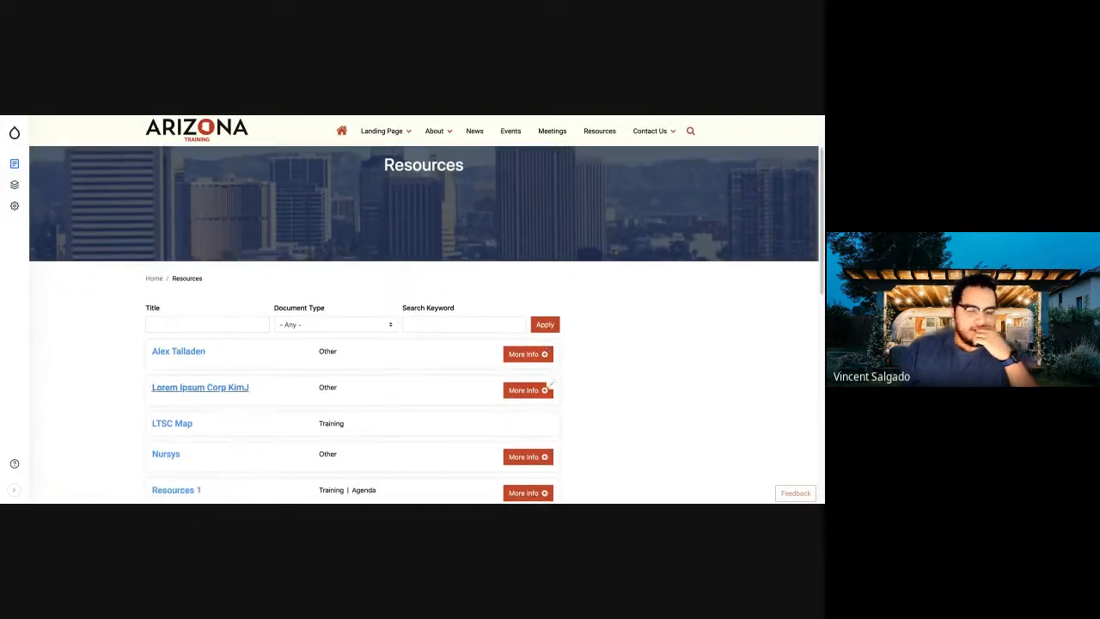
{"action": "scroll", "coordinate": [551, 384], "scroll_direction": "down", "scroll_amount": 1}
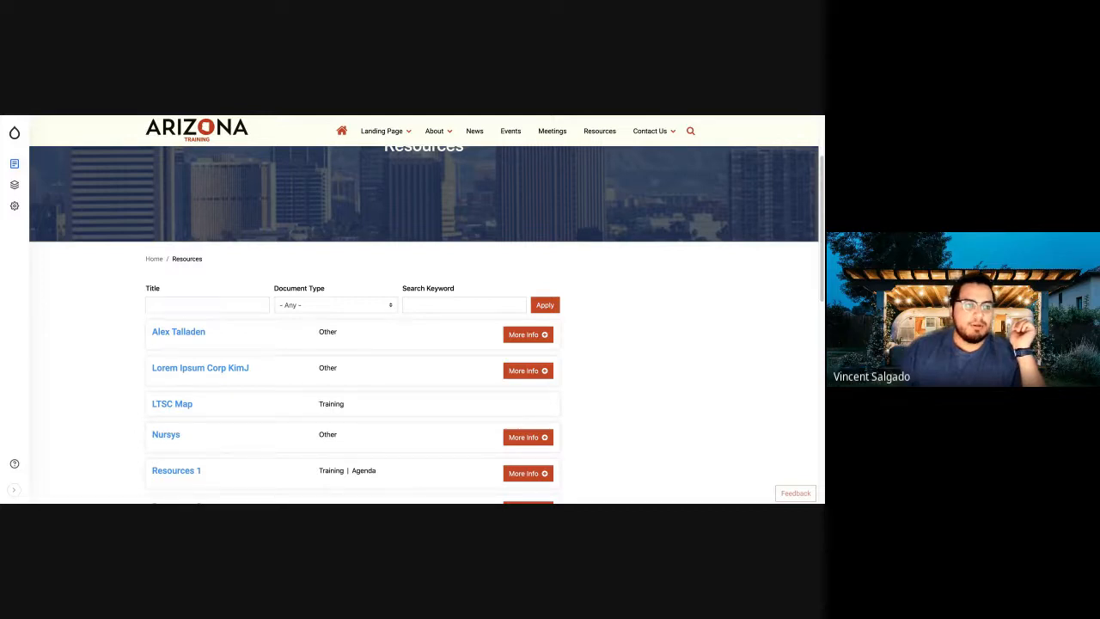
{"action": "mouse_move", "coordinate": [14, 163]}
{"action": "mouse_move", "coordinate": [77, 185]}
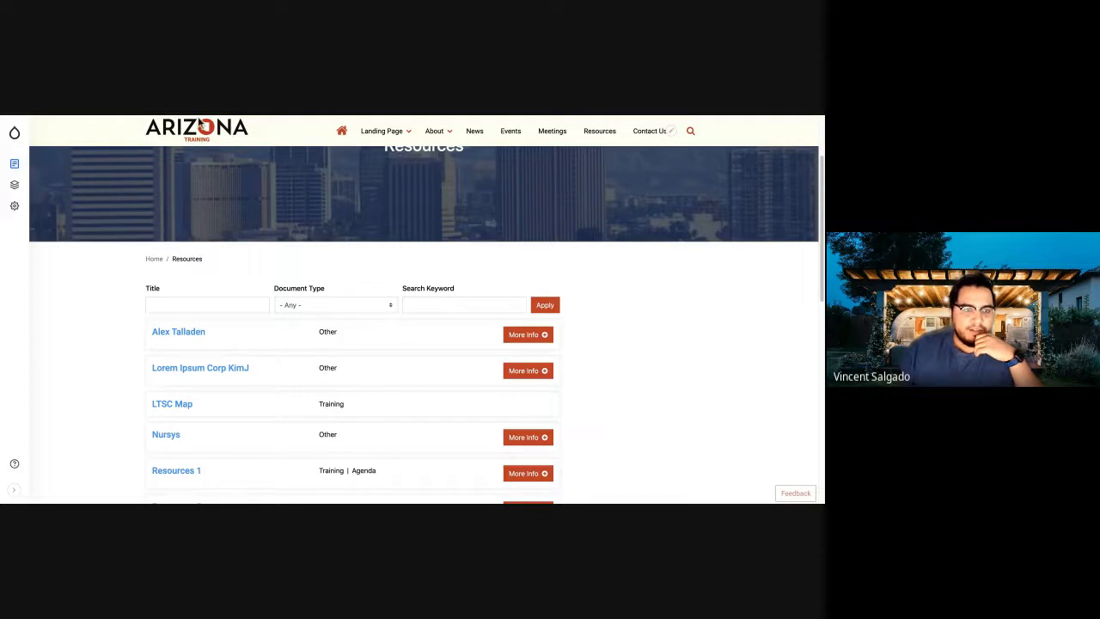
Step: Open the Events page and view the details of Upcoming Event 2, including its dates and add-to-calendar option
{"action": "left_click", "coordinate": [510, 131]}
{"action": "scroll", "coordinate": [424, 310], "scroll_direction": "down", "scroll_amount": 1}
{"action": "scroll", "coordinate": [105, 432], "scroll_direction": "down", "scroll_amount": 2}
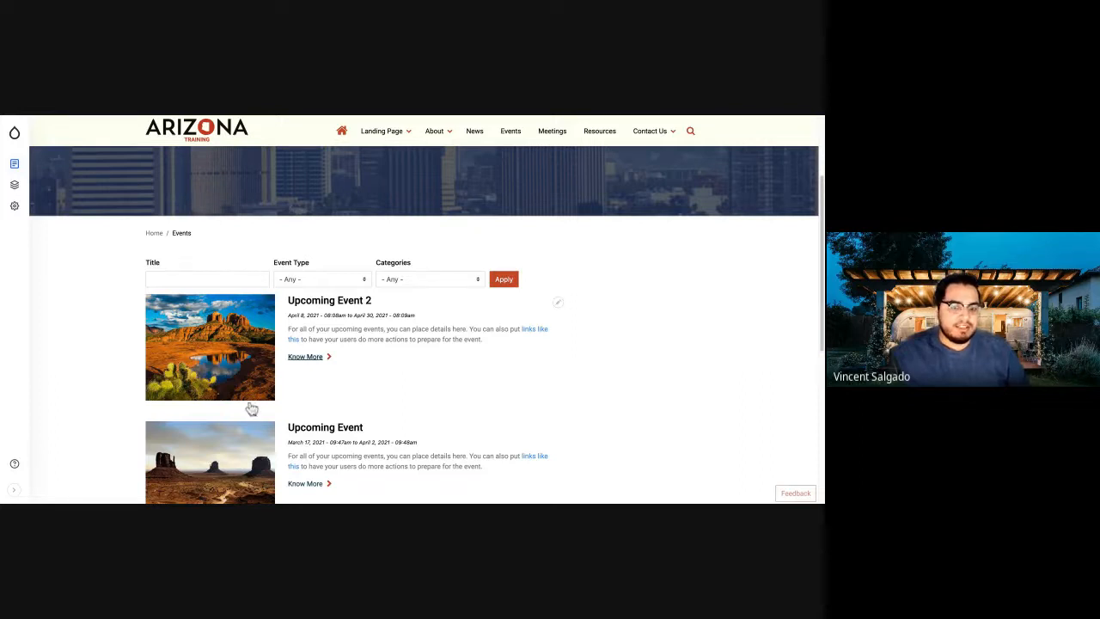
{"action": "left_click", "coordinate": [190, 311]}
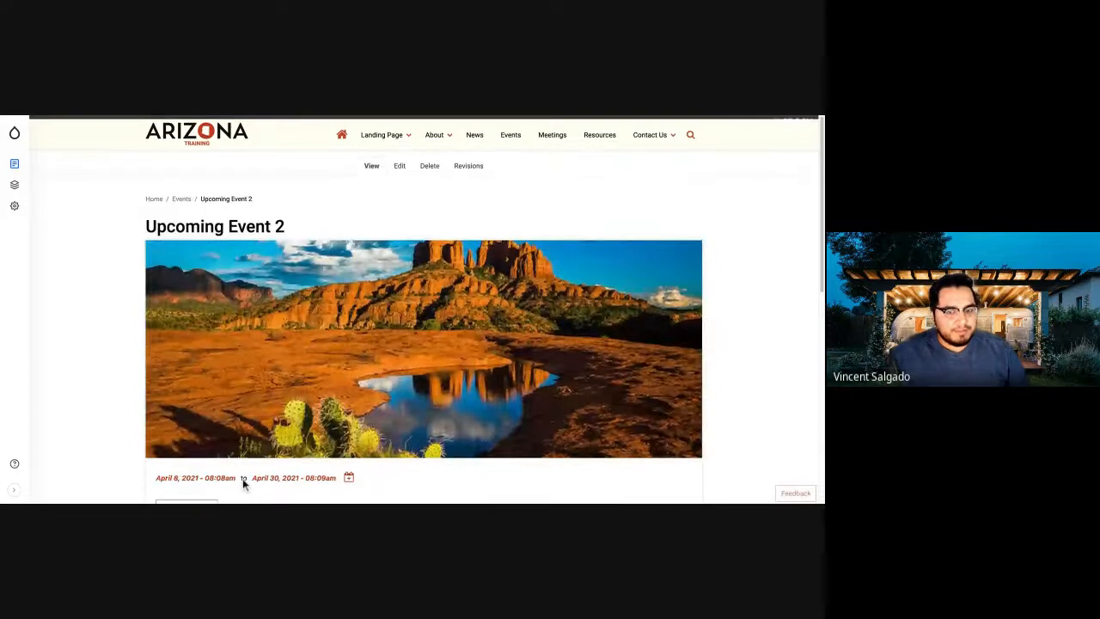
{"action": "scroll", "coordinate": [242, 477], "scroll_direction": "down", "scroll_amount": 1}
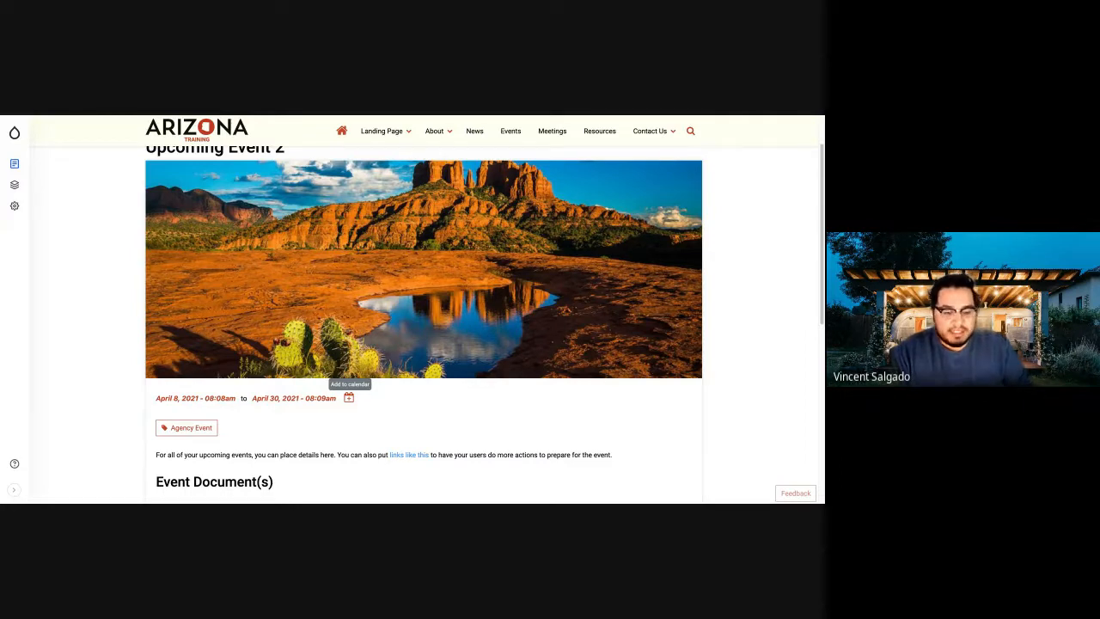
Step: Examine the description and Event Document(s) section of Upcoming Event 2
{"action": "scroll", "coordinate": [348, 396], "scroll_direction": "down", "scroll_amount": 1}
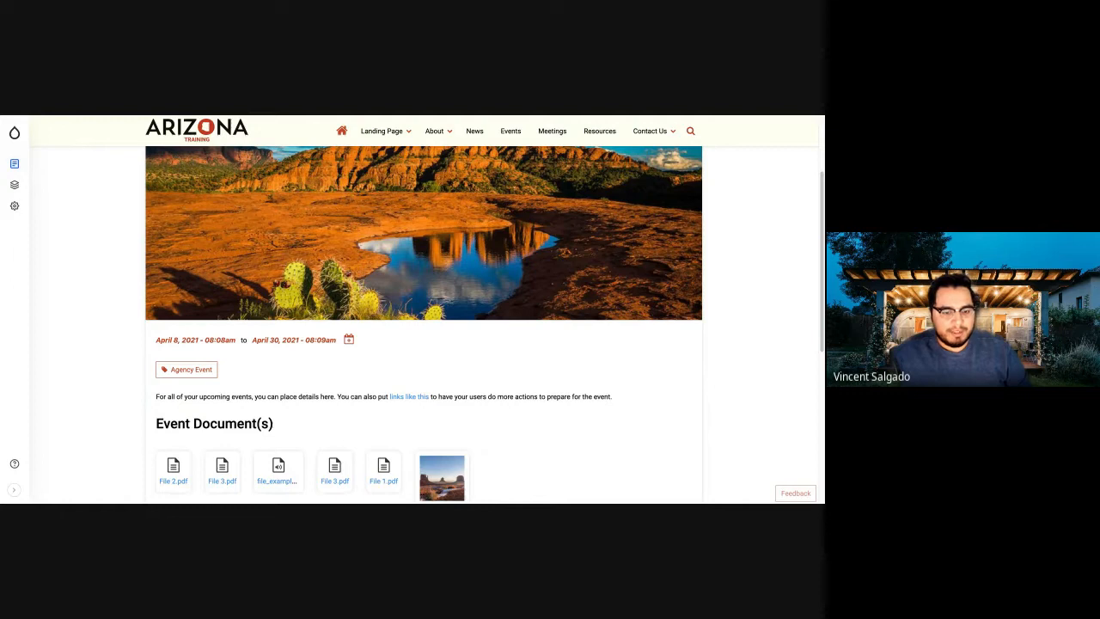
{"action": "scroll", "coordinate": [442, 477], "scroll_direction": "down", "scroll_amount": 1}
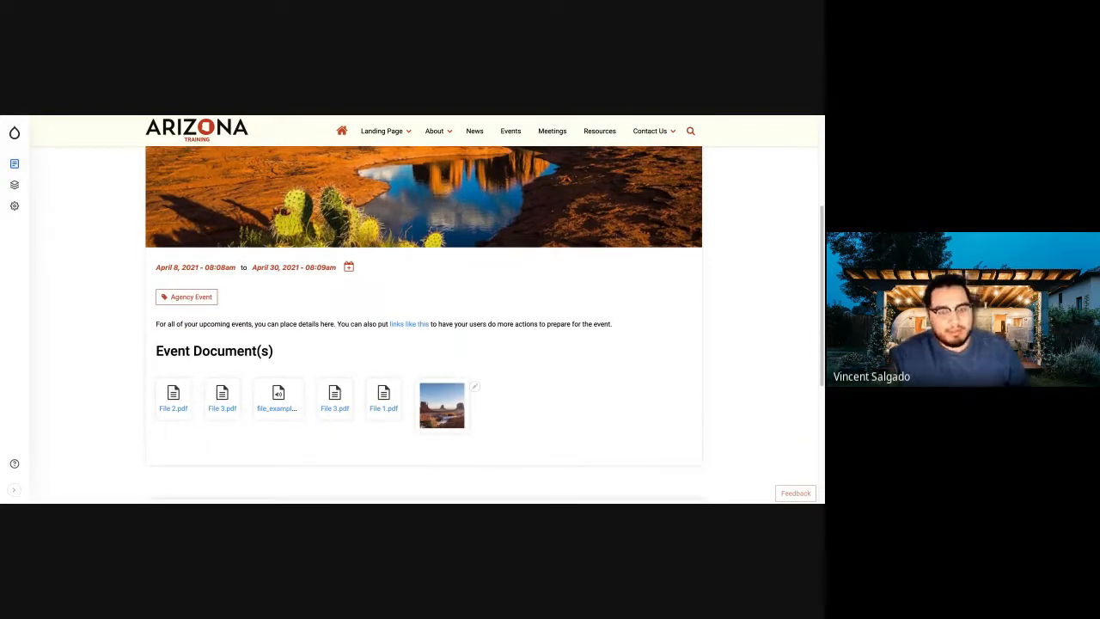
{"action": "scroll", "coordinate": [429, 422], "scroll_direction": "up", "scroll_amount": 3}
{"action": "scroll", "coordinate": [427, 421], "scroll_direction": "up", "scroll_amount": 1}
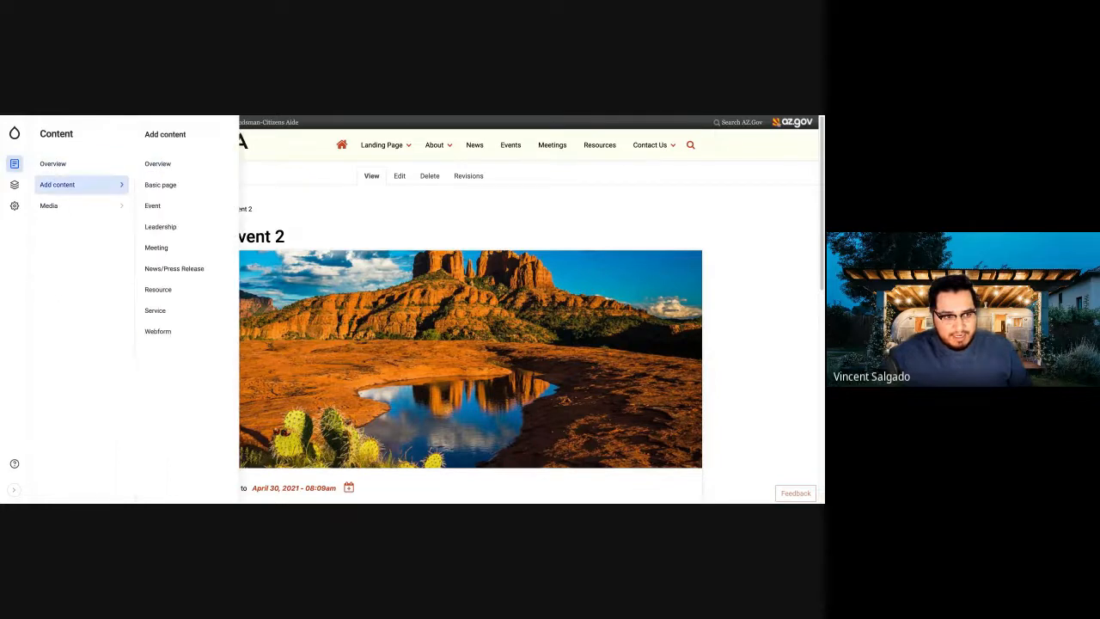
Step: Start a new Basic page and give it the title Cool Page
{"action": "left_click", "coordinate": [163, 184]}
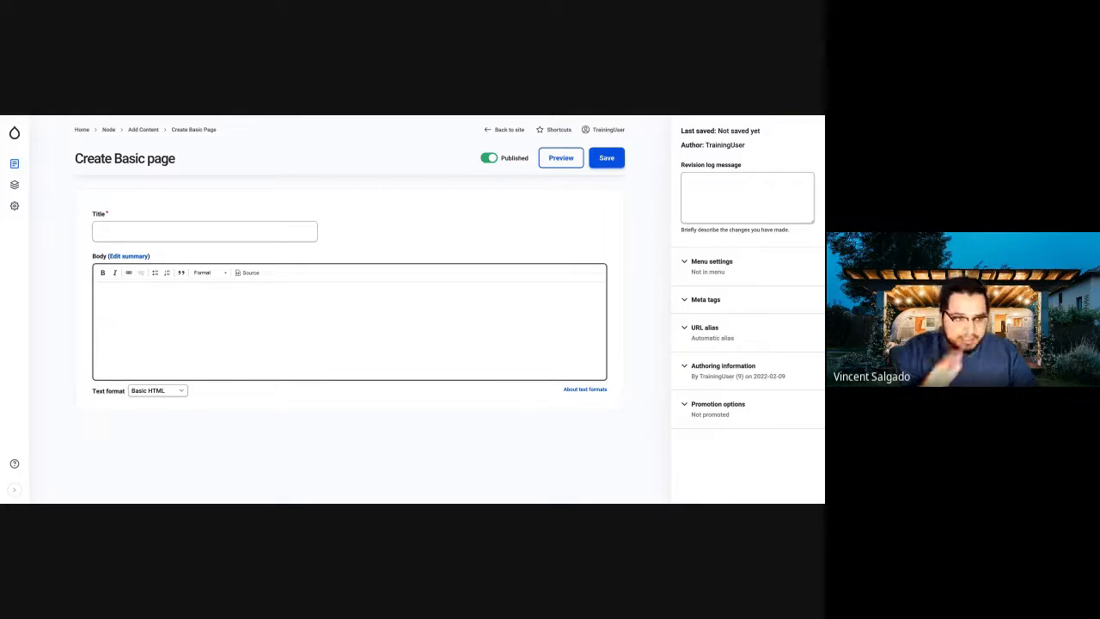
{"action": "left_click", "coordinate": [205, 231]}
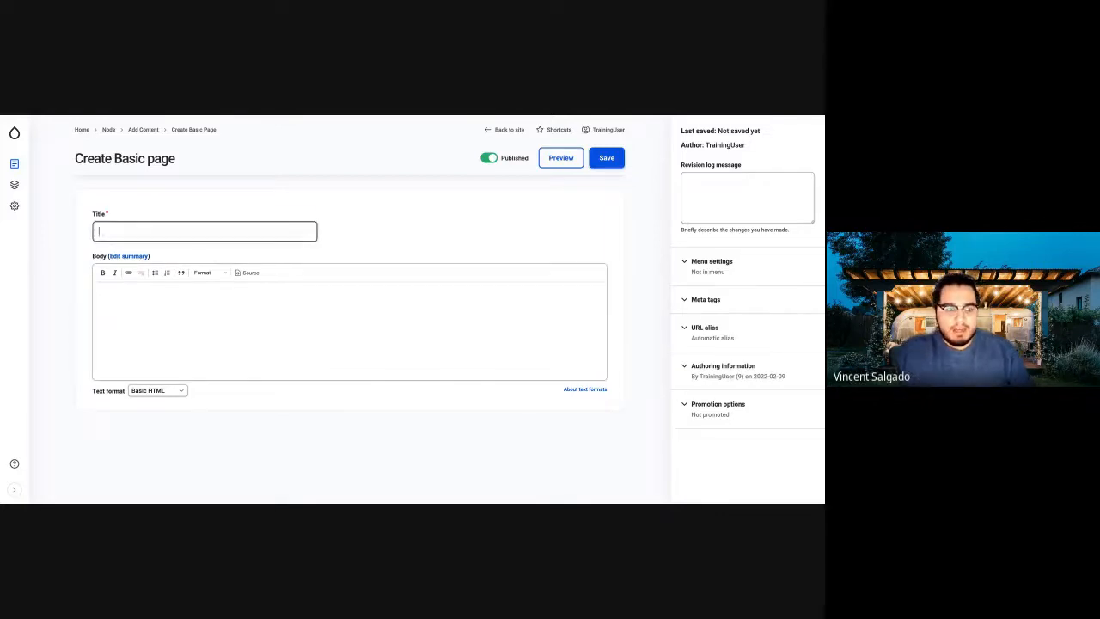
{"action": "type", "text": "Cool Page"}
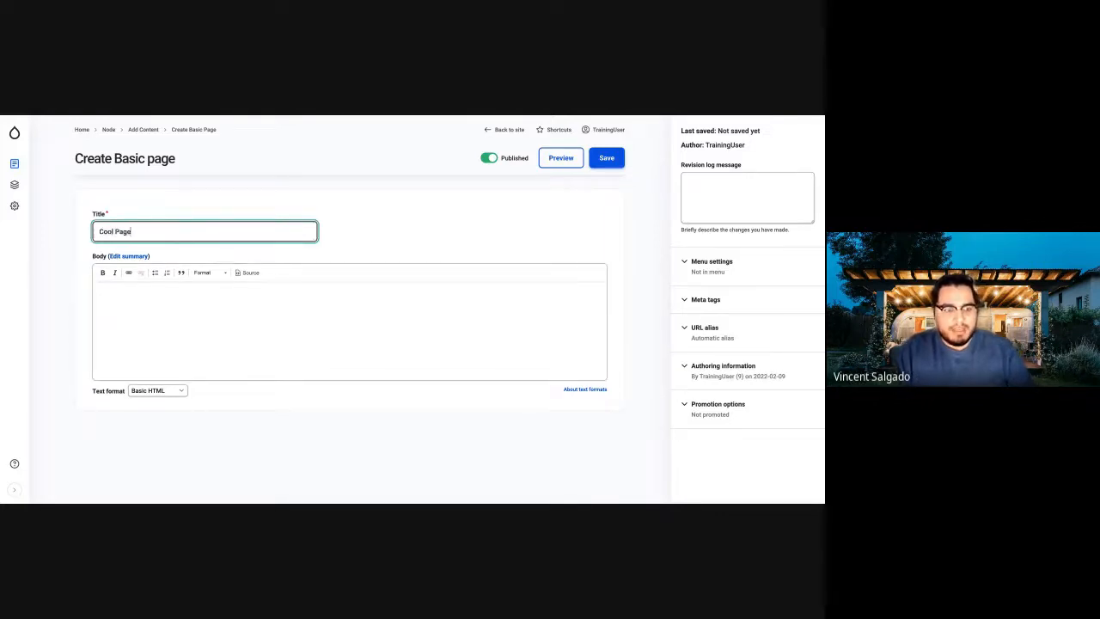
Step: Switch from the empty page body to the Cupcake Ipsum generator to get placeholder text
{"action": "left_click", "coordinate": [97, 288]}
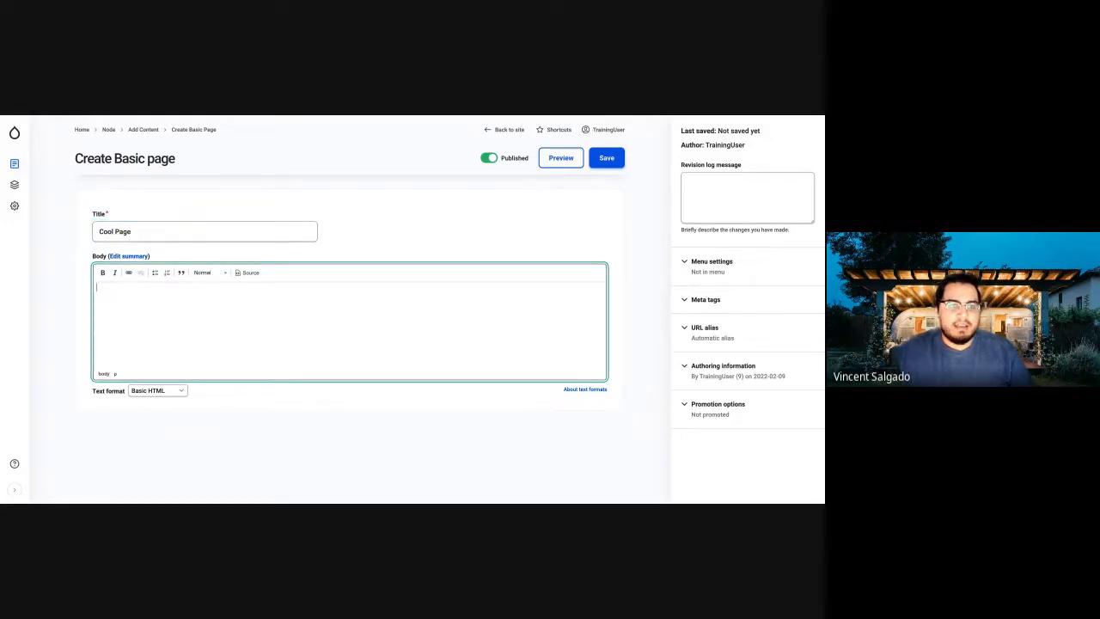
{"action": "key", "text": "alt+Tab"}
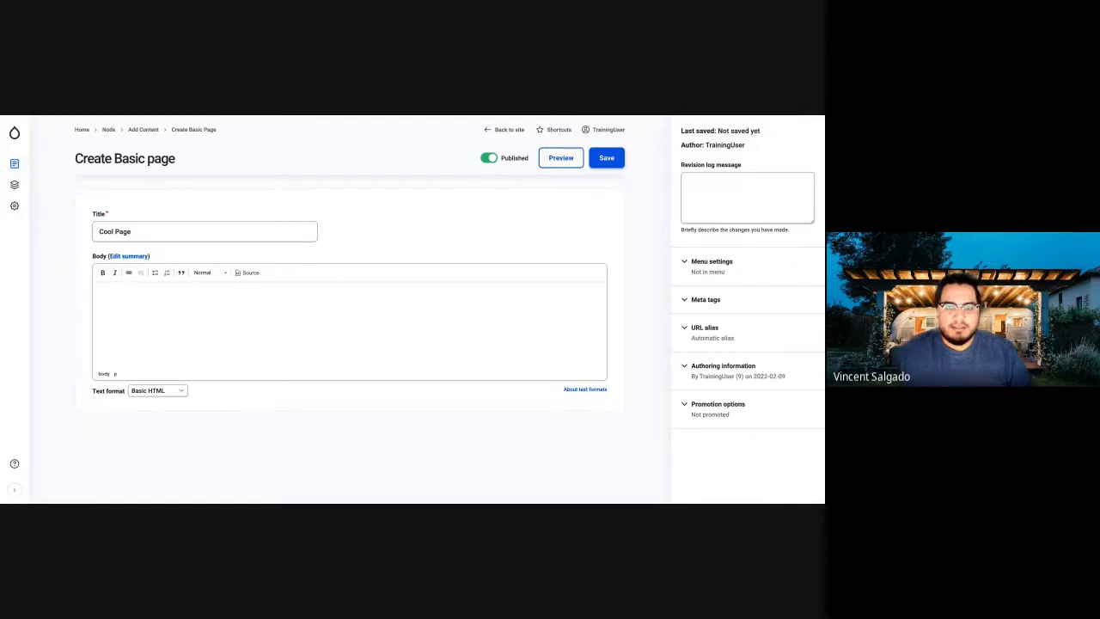
{"action": "key", "text": "ctrl+Tab"}
{"action": "scroll", "coordinate": [30, 204], "scroll_direction": "up", "scroll_amount": 10}
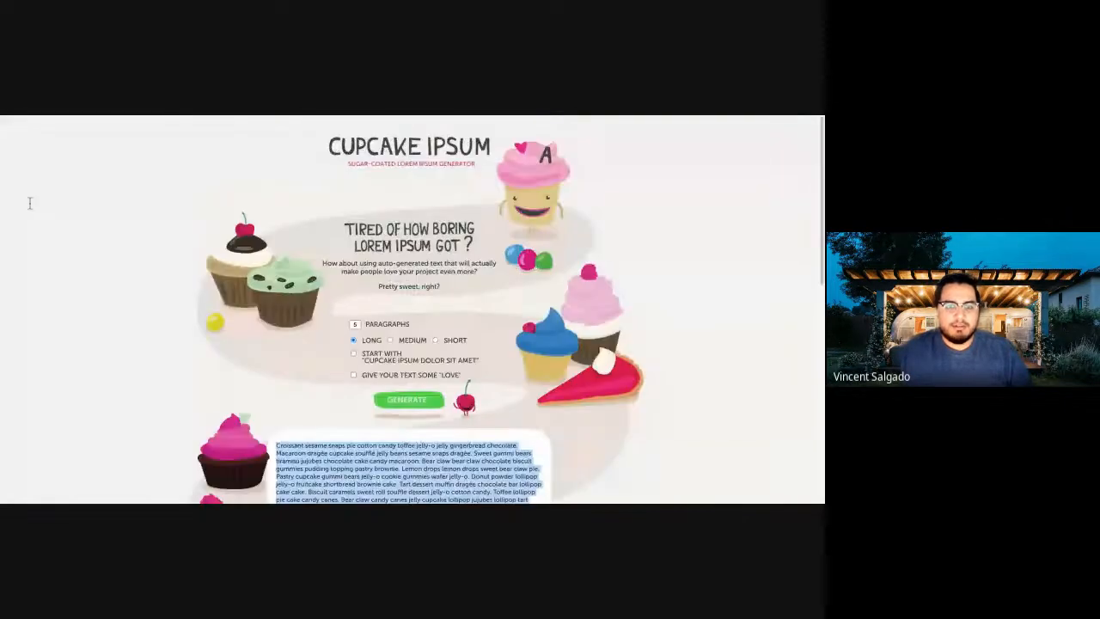
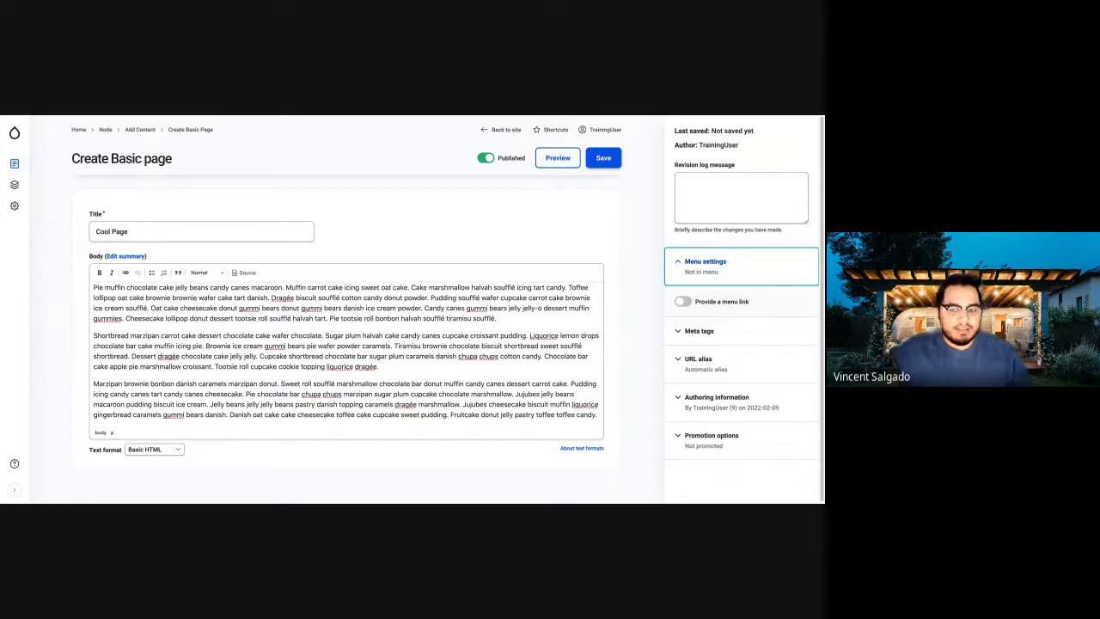
Step: Provide a menu link for Cool Page and go through its title, description, parent link and weight settings
{"action": "left_click", "coordinate": [683, 302]}
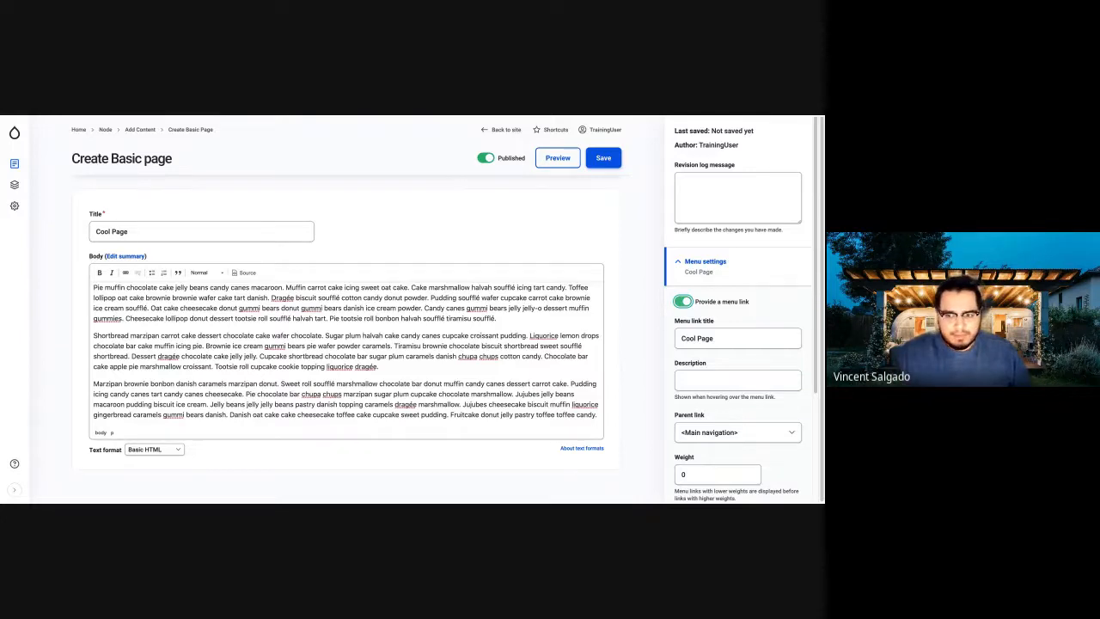
{"action": "scroll", "coordinate": [737, 309], "scroll_direction": "down", "scroll_amount": 2}
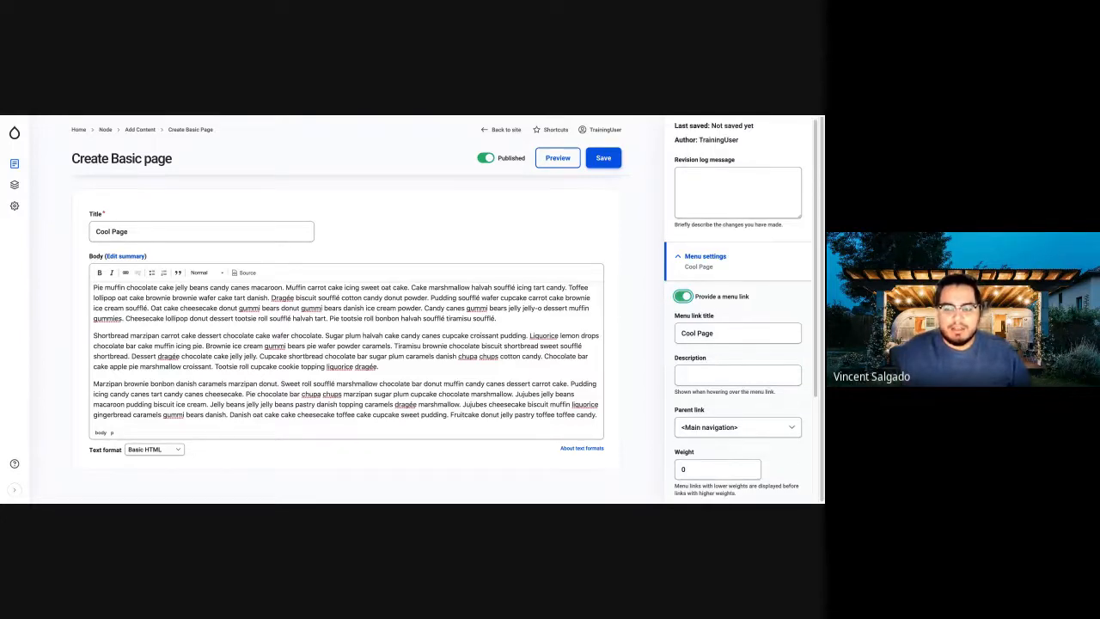
{"action": "scroll", "coordinate": [737, 309], "scroll_direction": "down", "scroll_amount": 3}
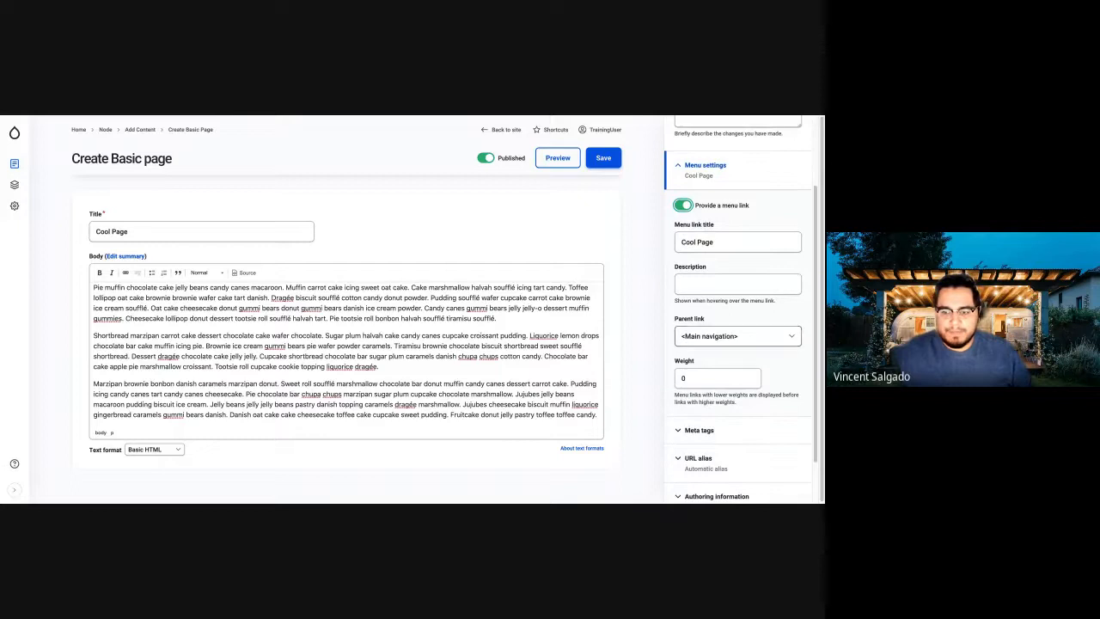
{"action": "left_click", "coordinate": [737, 284]}
{"action": "left_click", "coordinate": [737, 336]}
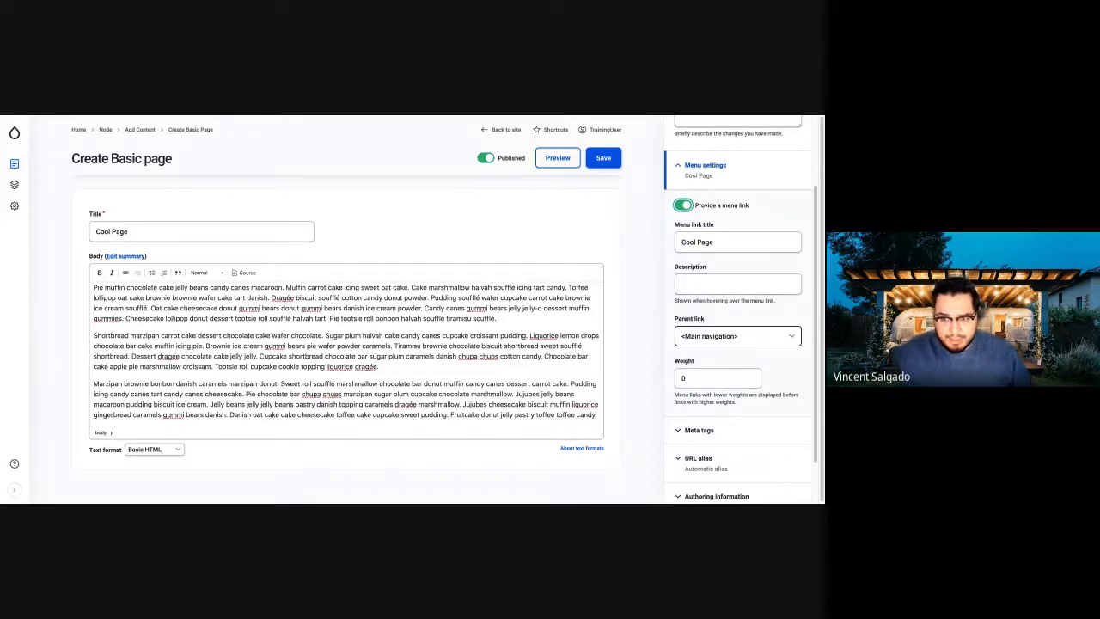
{"action": "key", "text": "shift+Tab"}
{"action": "key", "text": "shift+Tab"}
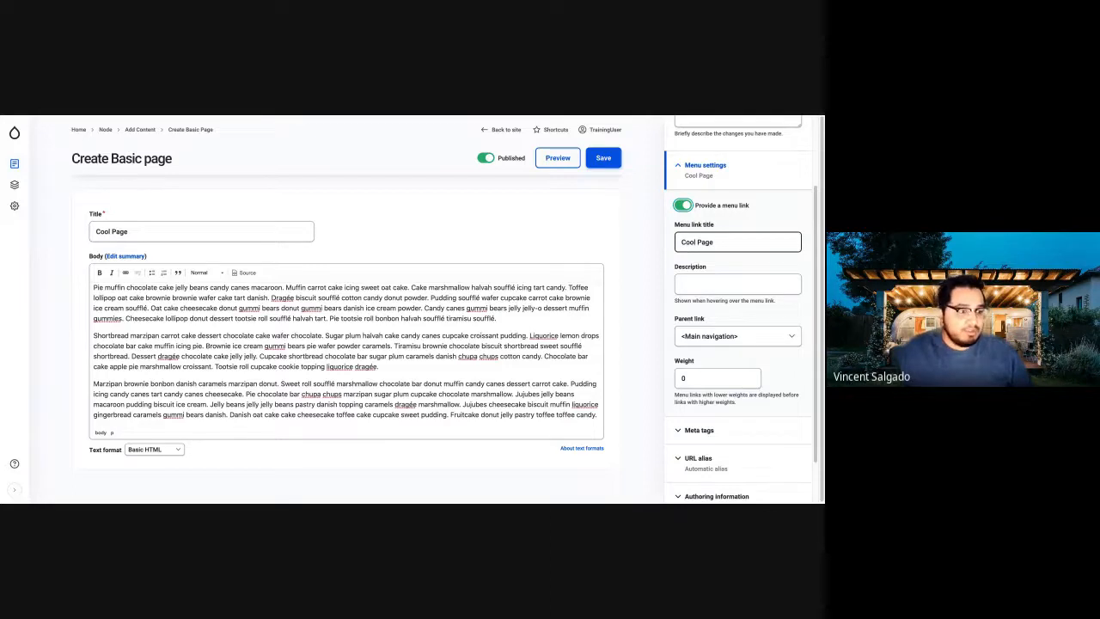
{"action": "key", "text": "Tab"}
{"action": "key", "text": "Tab"}
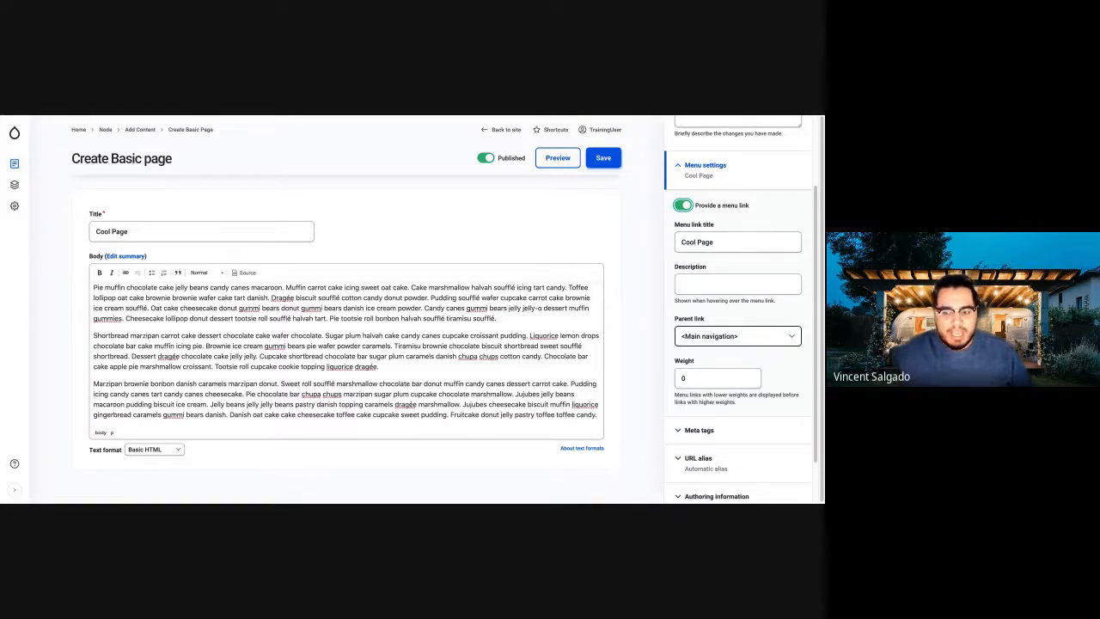
{"action": "key", "text": "Tab"}
{"action": "key", "text": "Tab"}
{"action": "key", "text": "Tab"}
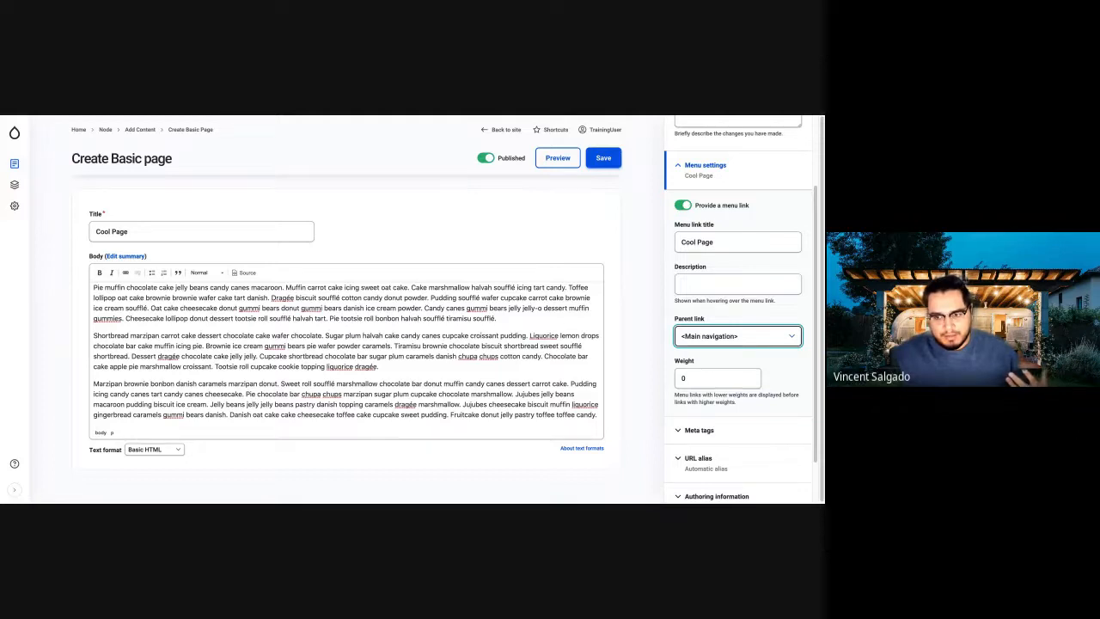
Step: Try About as the menu link's parent and return the parent link to <Main navigation>
{"action": "key", "text": "Down"}
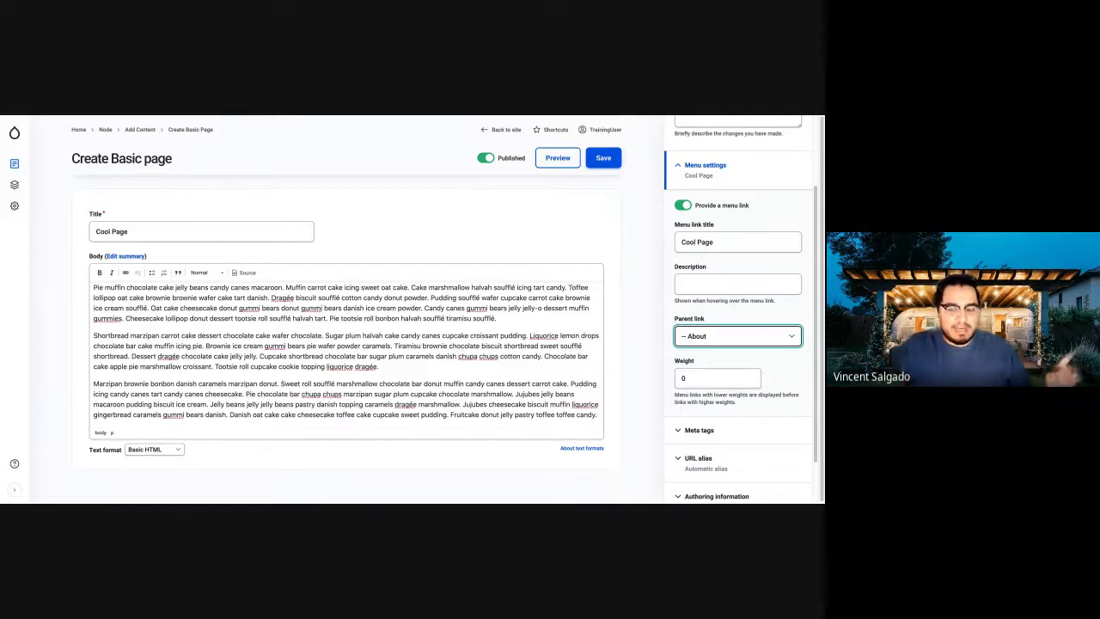
{"action": "key", "text": "Up"}
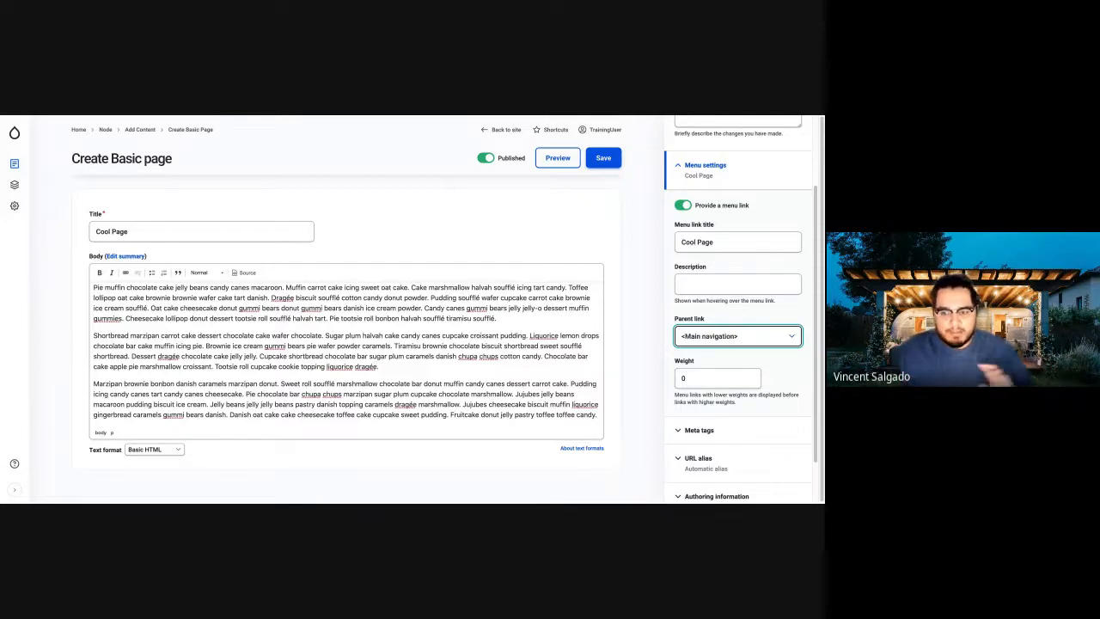
{"action": "key", "text": "Tab"}
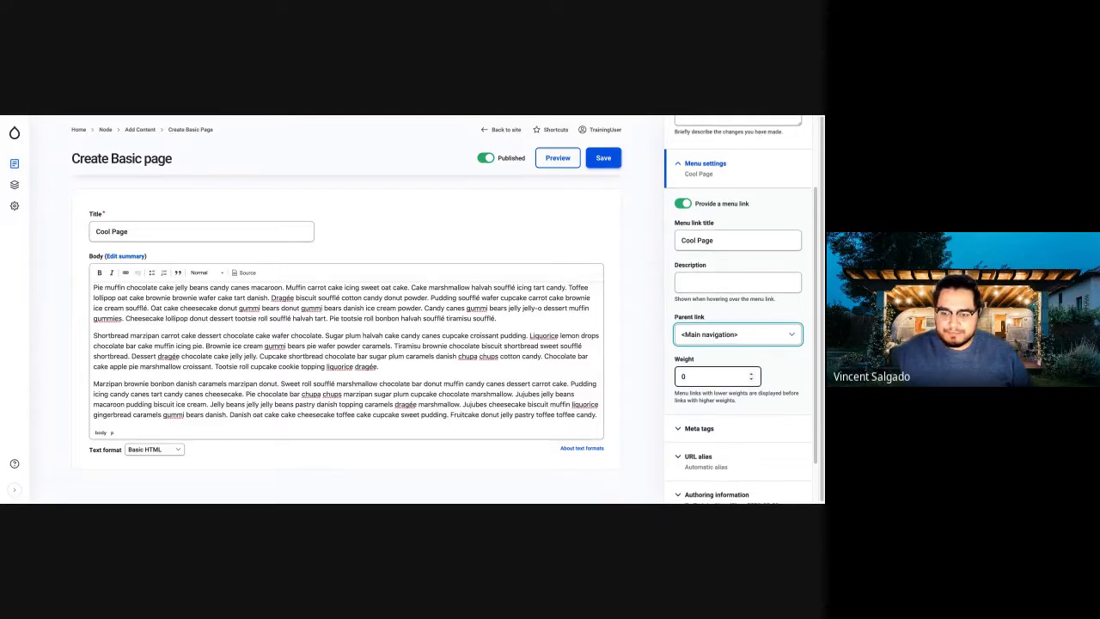
{"action": "key", "text": "shift+Tab"}
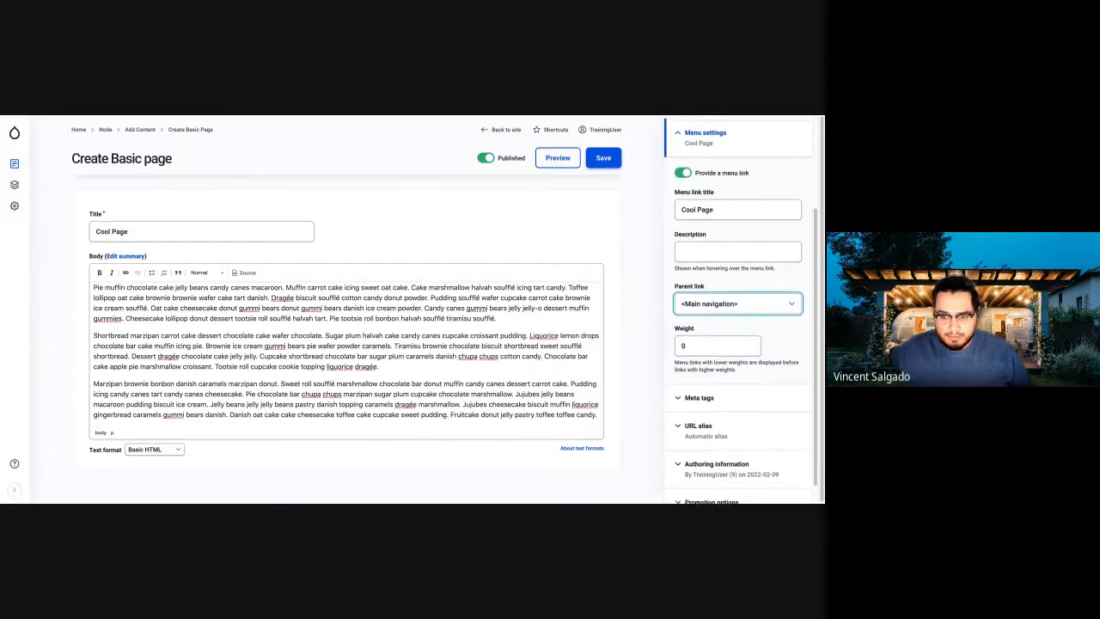
Step: Review the page's URL alias settings and collapse them again
{"action": "scroll", "coordinate": [737, 404], "scroll_direction": "down", "scroll_amount": 1}
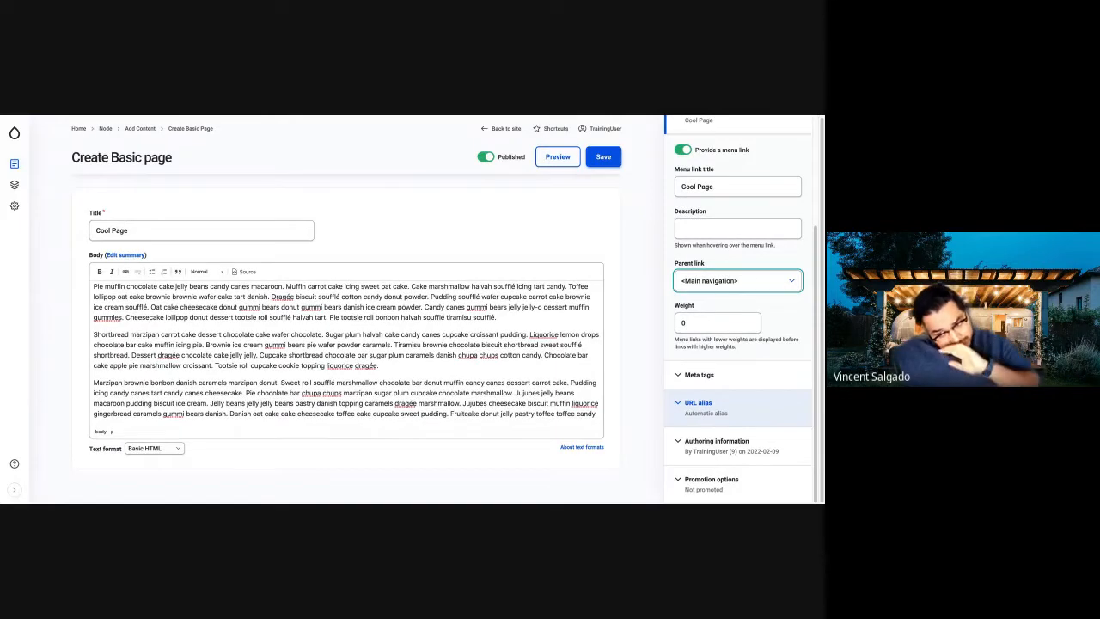
{"action": "left_click", "coordinate": [698, 402]}
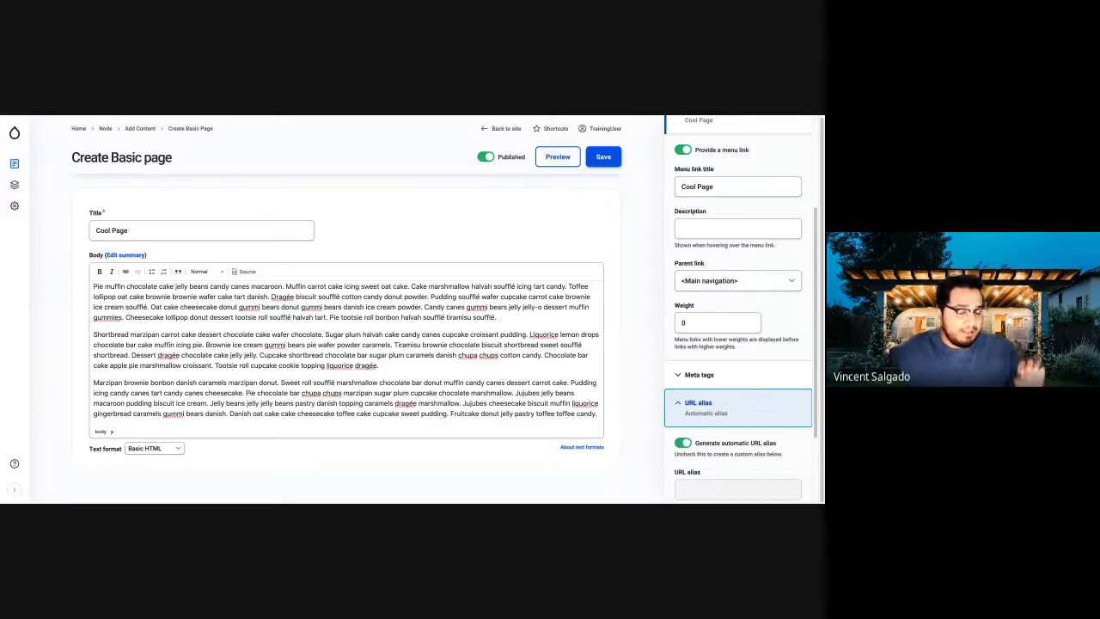
{"action": "key", "text": "Return"}
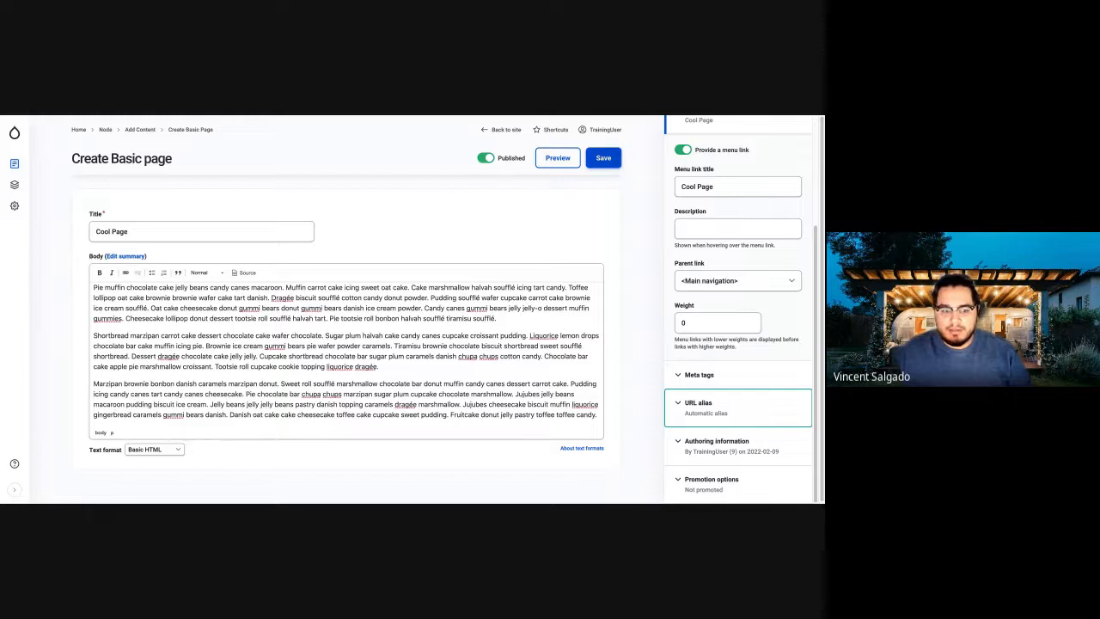
Step: Save the Cool Page basic page and look over the published page
{"action": "left_click", "coordinate": [603, 158]}
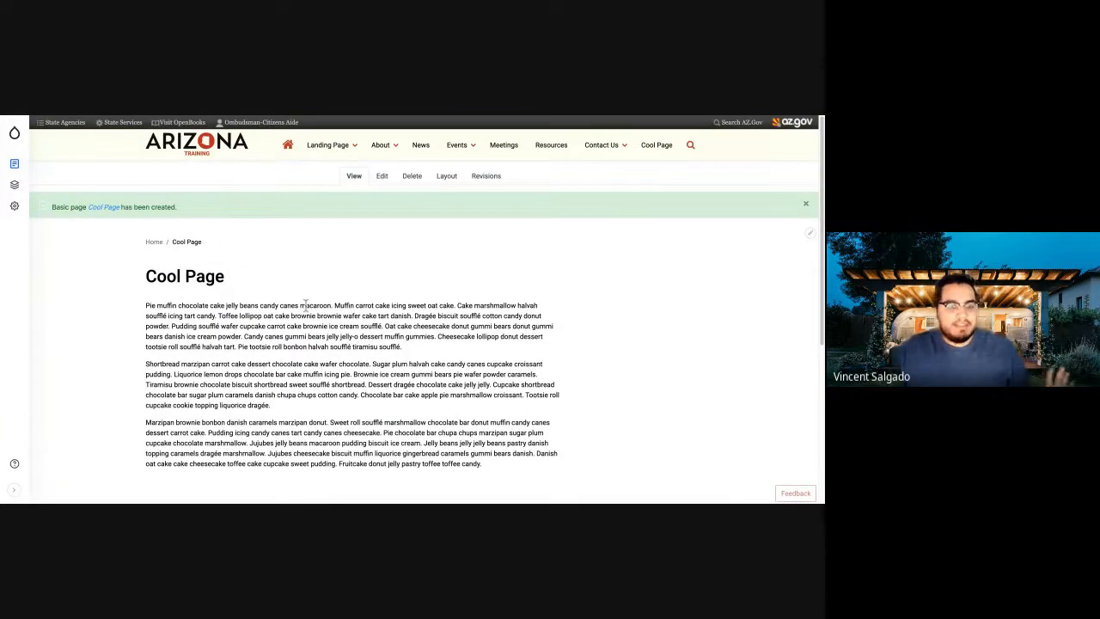
{"action": "scroll", "coordinate": [296, 309], "scroll_direction": "down", "scroll_amount": 3}
{"action": "scroll", "coordinate": [290, 333], "scroll_direction": "up", "scroll_amount": 3}
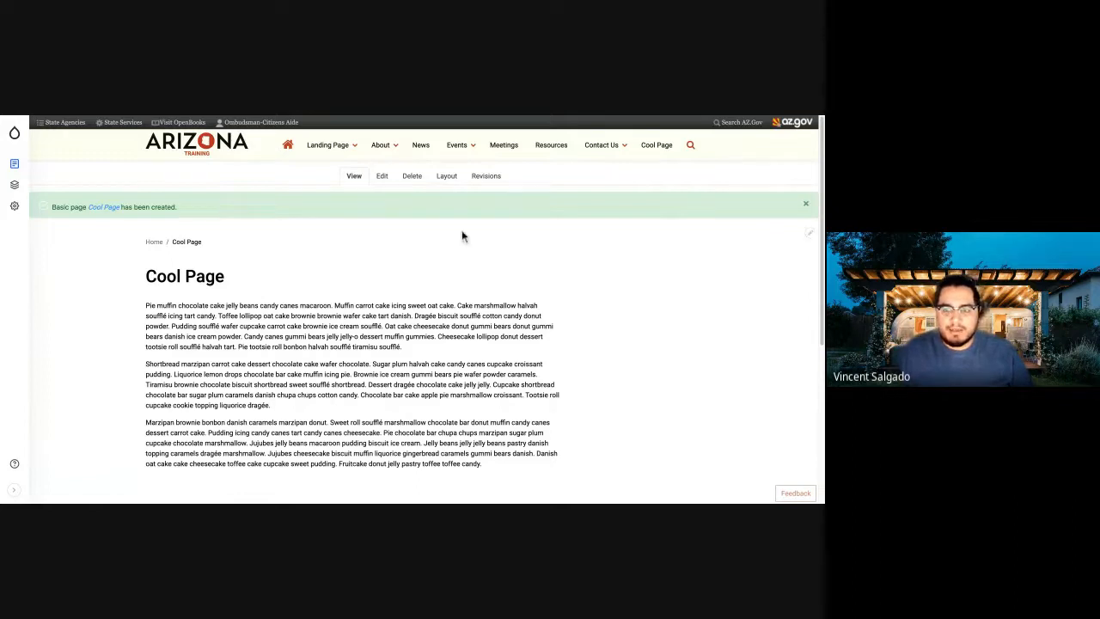
Step: Edit the Main navigation menu to place the Cool Page link between the Landing Page group and About, and save the menu
{"action": "mouse_move", "coordinate": [604, 146]}
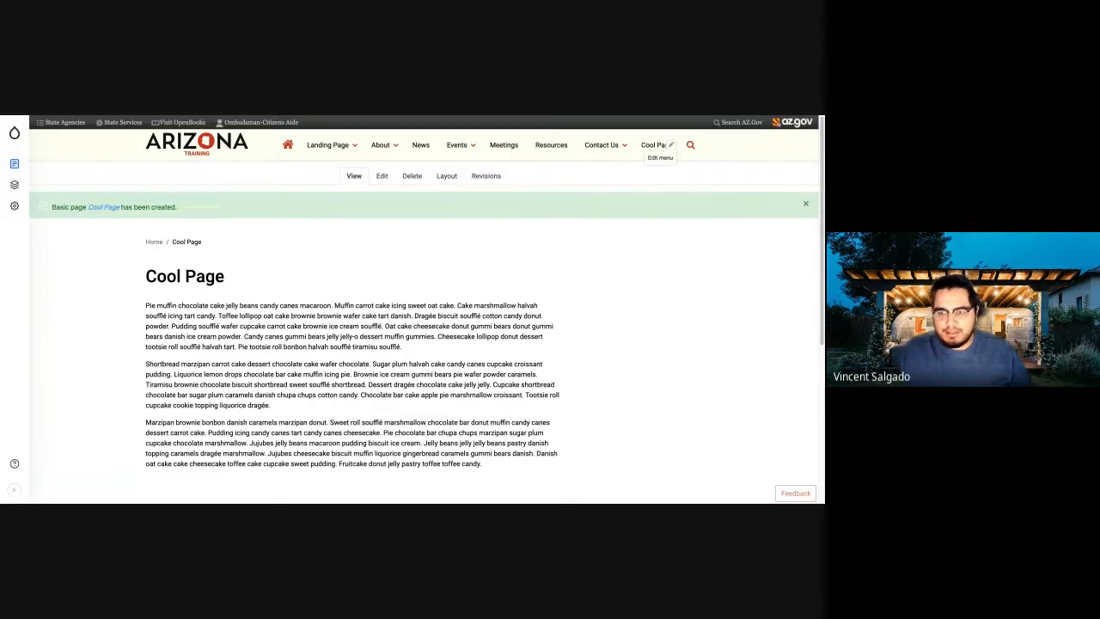
{"action": "left_click", "coordinate": [671, 146]}
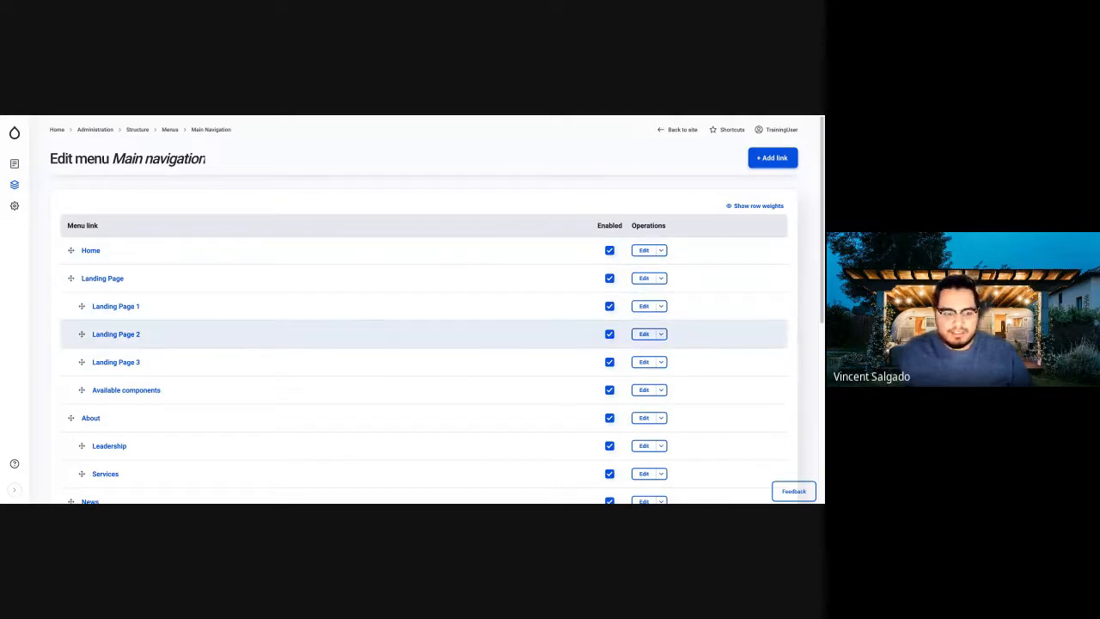
{"action": "scroll", "coordinate": [424, 343], "scroll_direction": "down", "scroll_amount": 5}
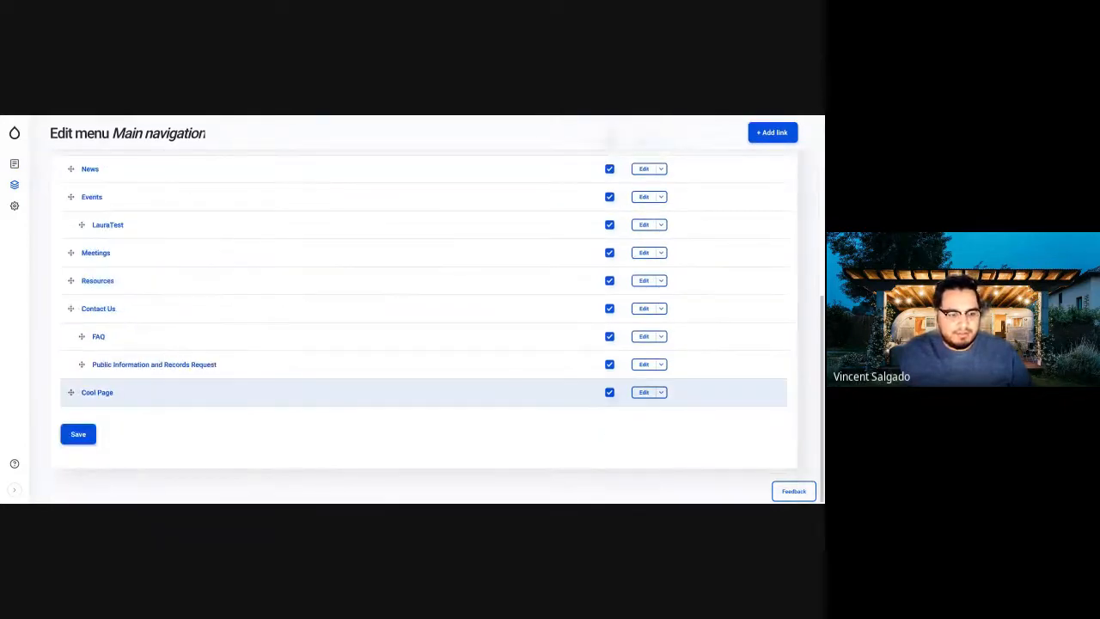
{"action": "left_click_drag", "start_coordinate": [71, 392], "coordinate": [70, 168]}
{"action": "scroll", "coordinate": [424, 343], "scroll_direction": "up", "scroll_amount": 5}
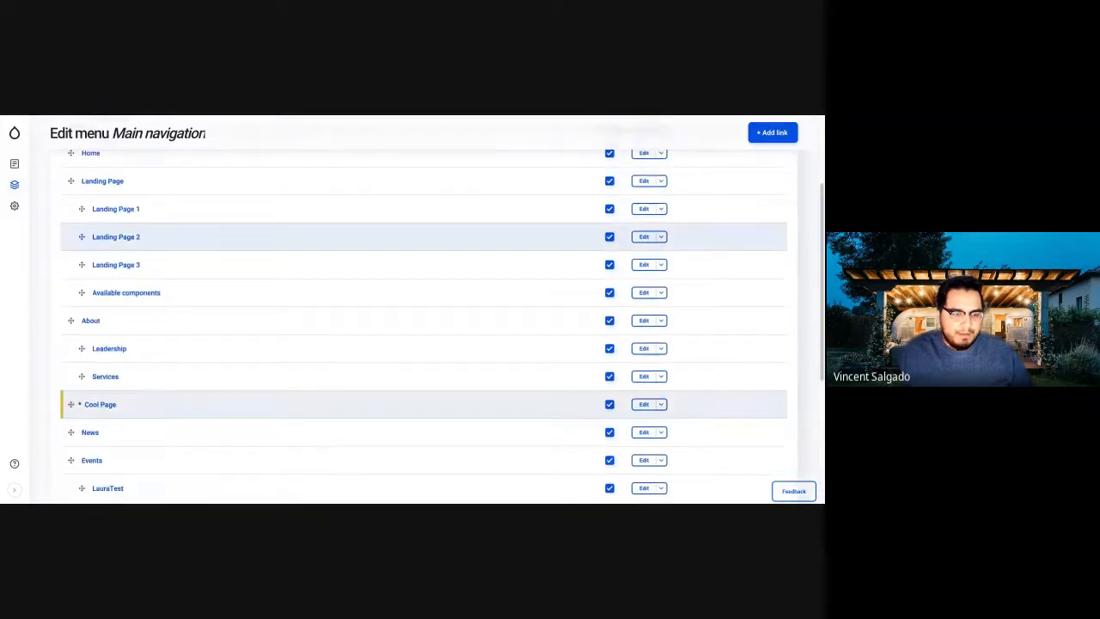
{"action": "scroll", "coordinate": [412, 343], "scroll_direction": "down", "scroll_amount": 2}
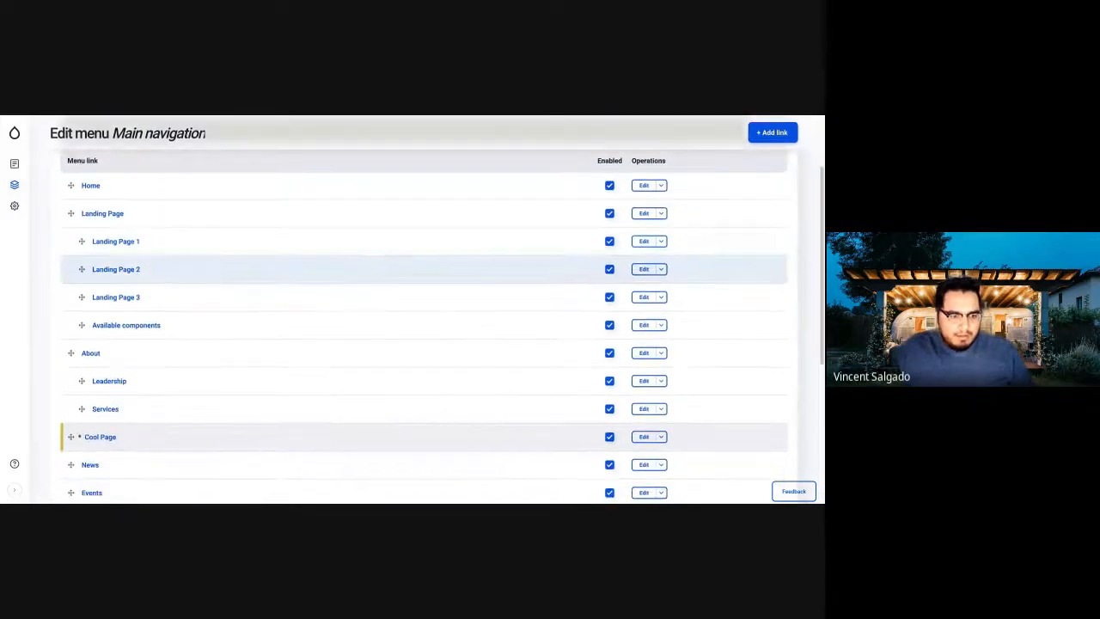
{"action": "left_click_drag", "start_coordinate": [70, 436], "coordinate": [70, 353]}
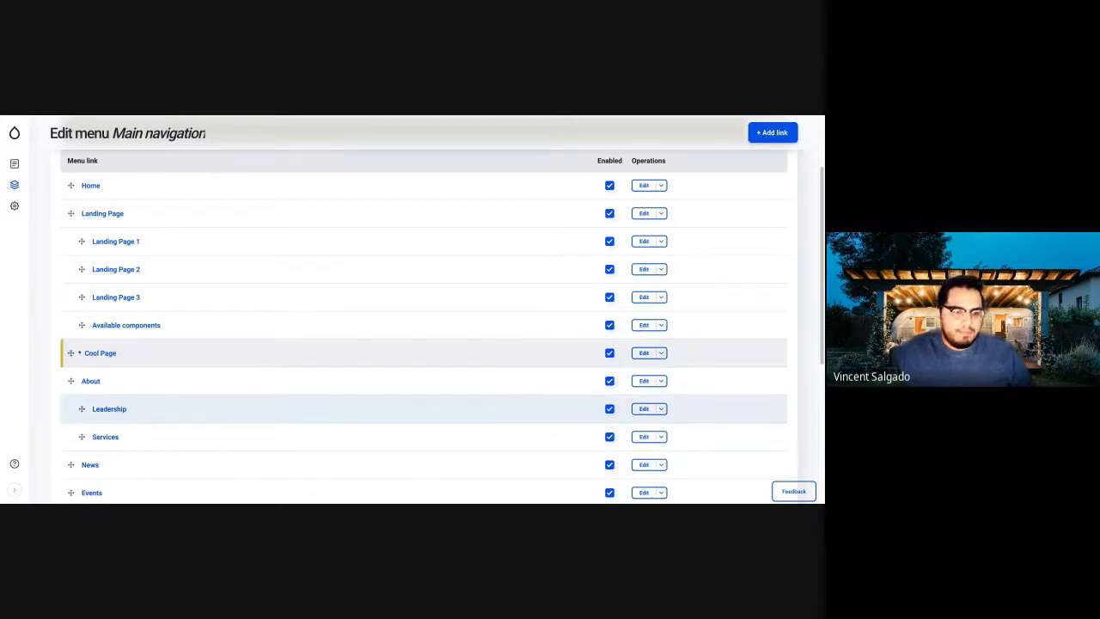
{"action": "scroll", "coordinate": [412, 326], "scroll_direction": "down", "scroll_amount": 5}
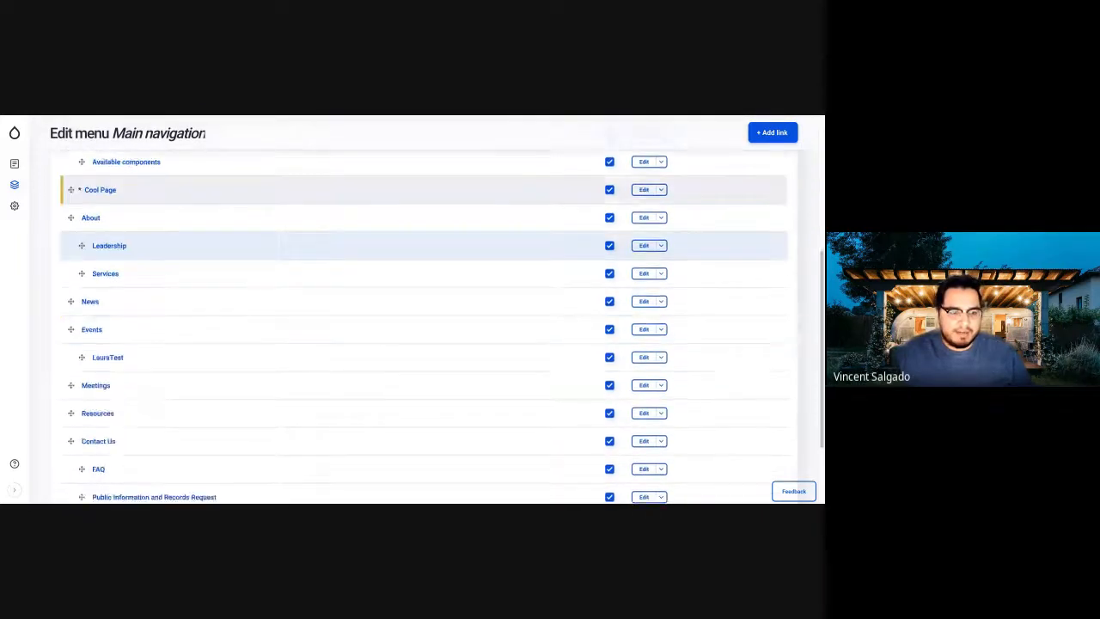
{"action": "left_click", "coordinate": [78, 434]}
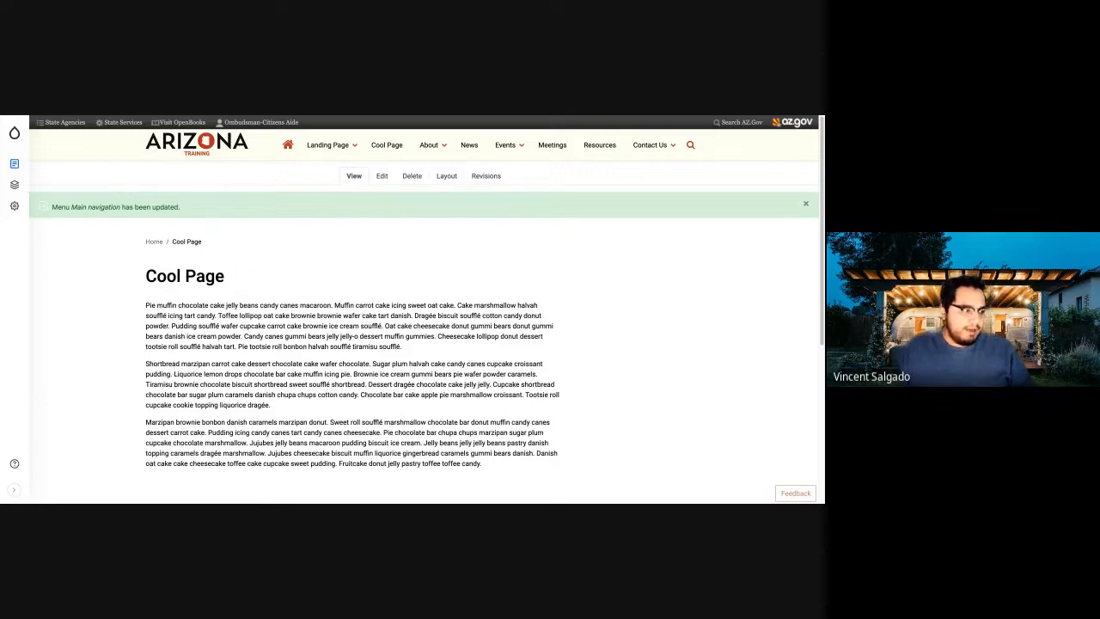
Step: Open the Cool Page's layout for editing and look over its sections and block areas
{"action": "left_click", "coordinate": [447, 175]}
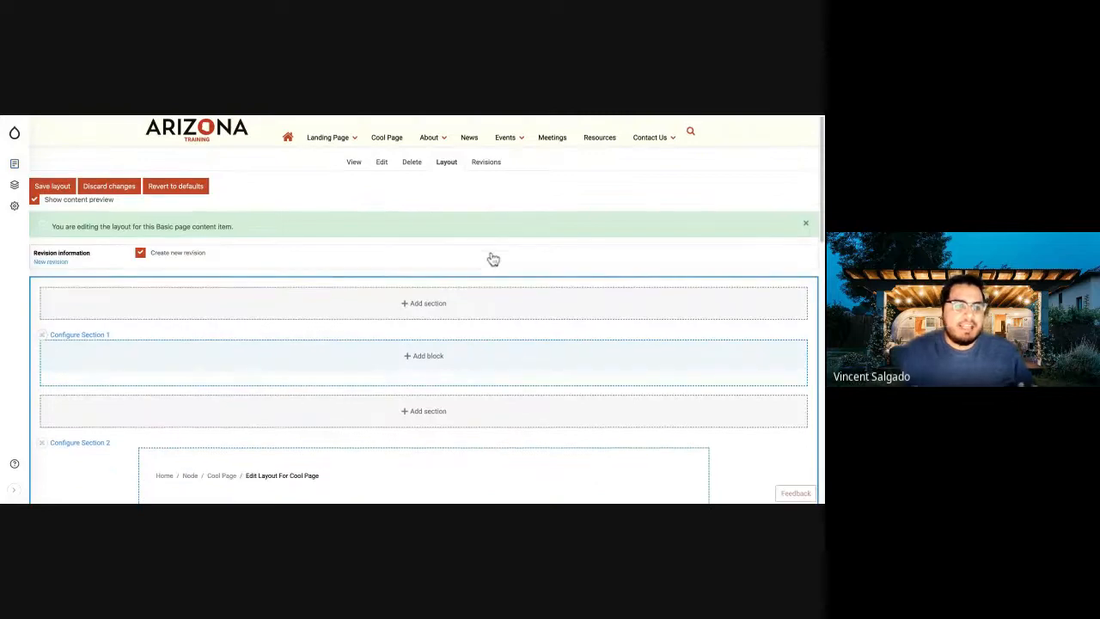
{"action": "scroll", "coordinate": [494, 259], "scroll_direction": "down", "scroll_amount": 5}
{"action": "scroll", "coordinate": [430, 309], "scroll_direction": "up", "scroll_amount": 1}
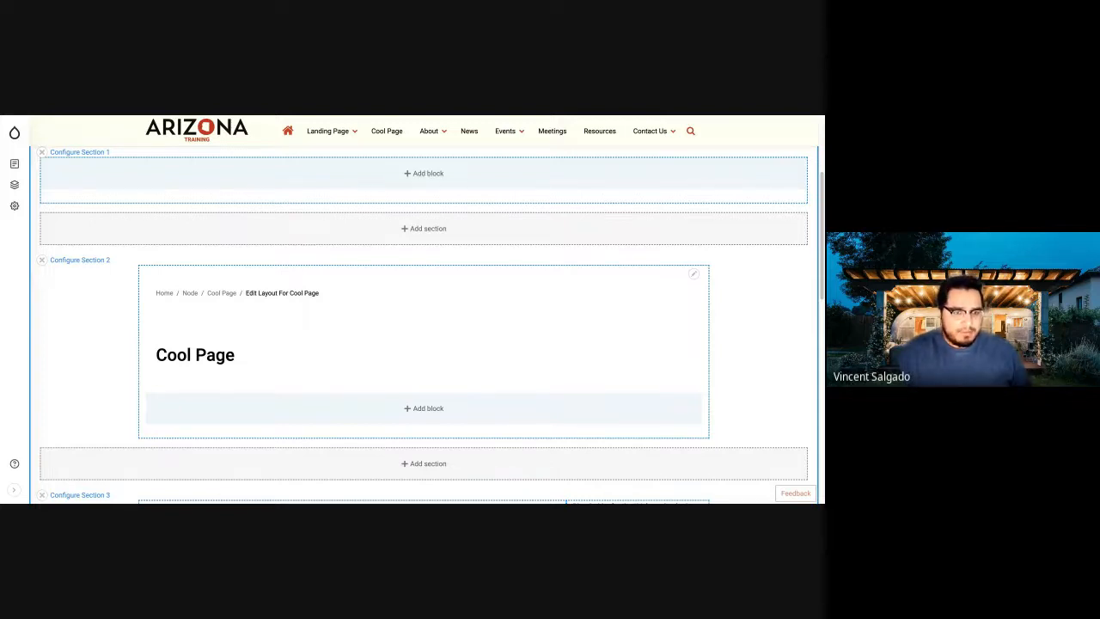
{"action": "scroll", "coordinate": [504, 180], "scroll_direction": "up", "scroll_amount": 2}
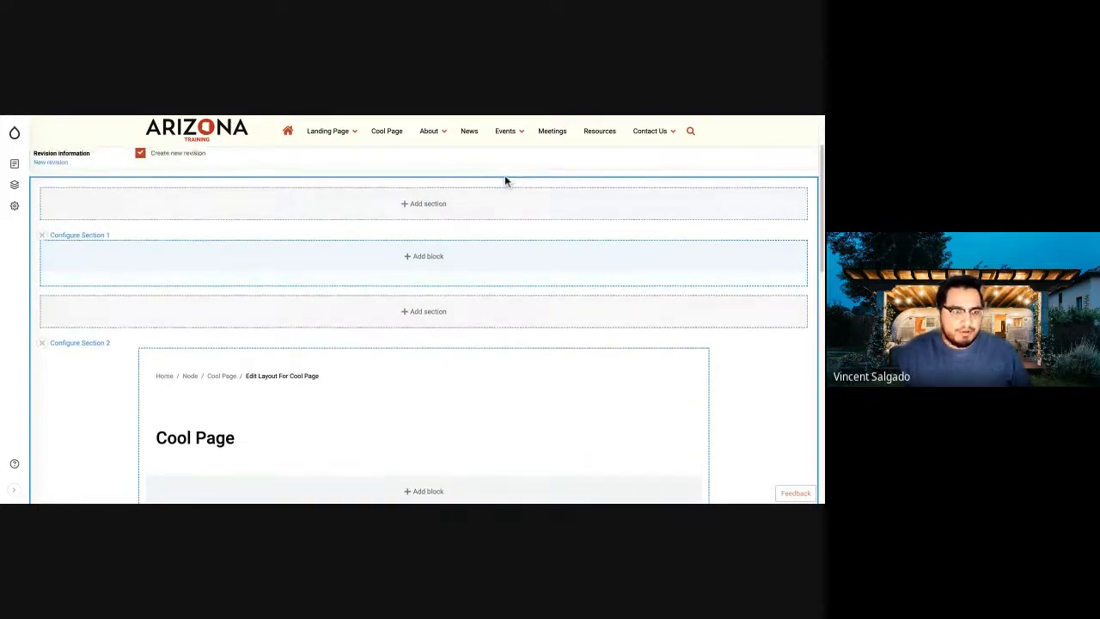
{"action": "scroll", "coordinate": [424, 327], "scroll_direction": "up", "scroll_amount": 1}
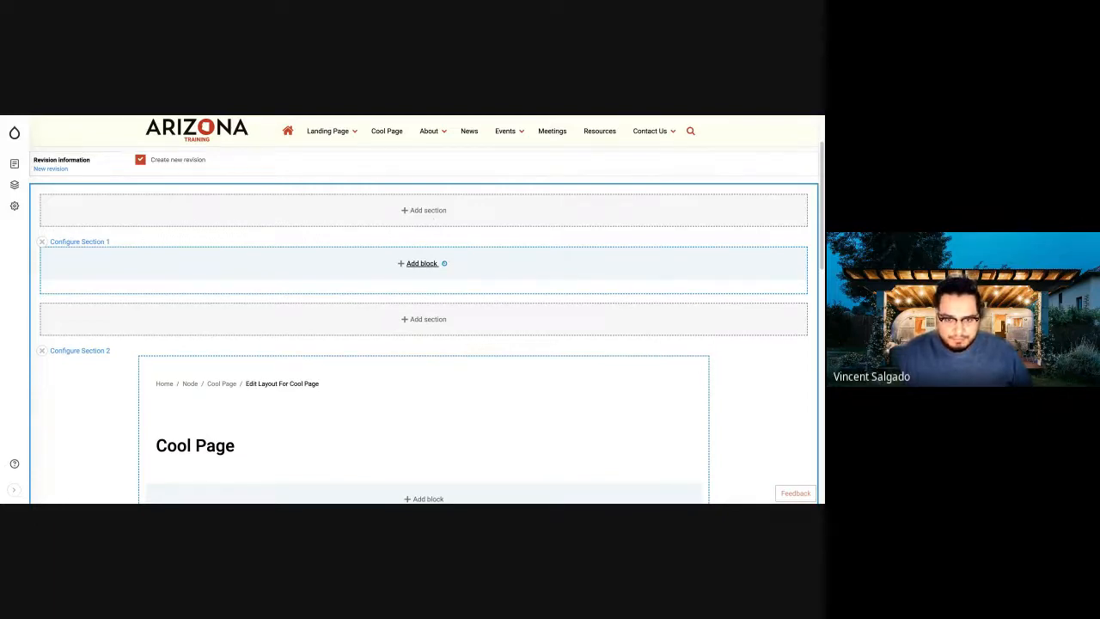
Step: Browse the blocks available for Section 1 and start a new custom Slideshow block there
{"action": "left_click", "coordinate": [422, 263]}
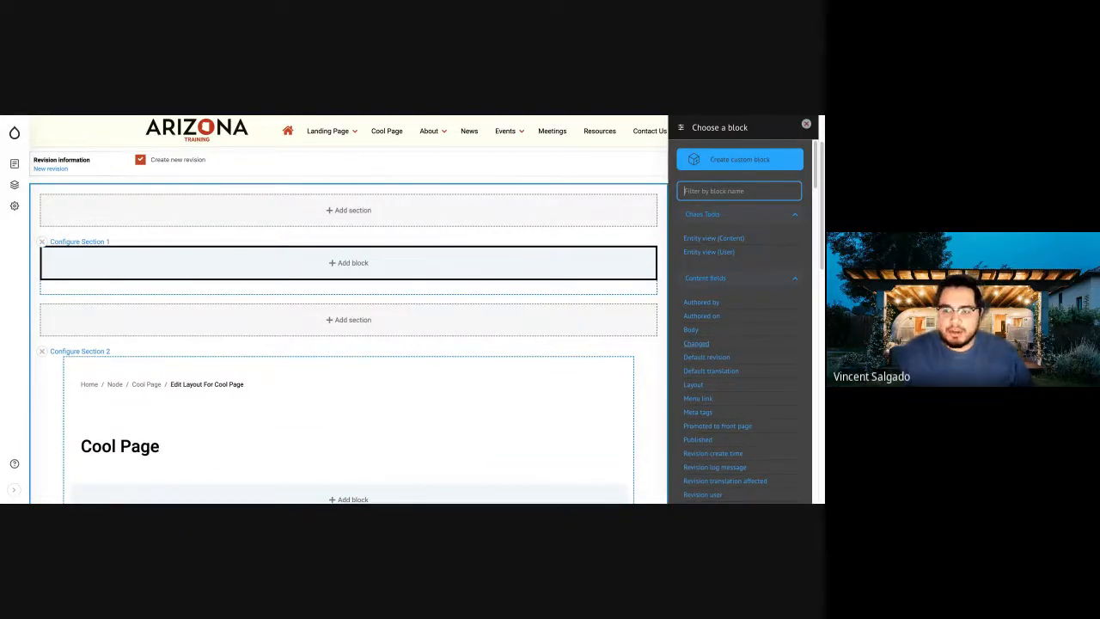
{"action": "scroll", "coordinate": [739, 327], "scroll_direction": "down", "scroll_amount": 5}
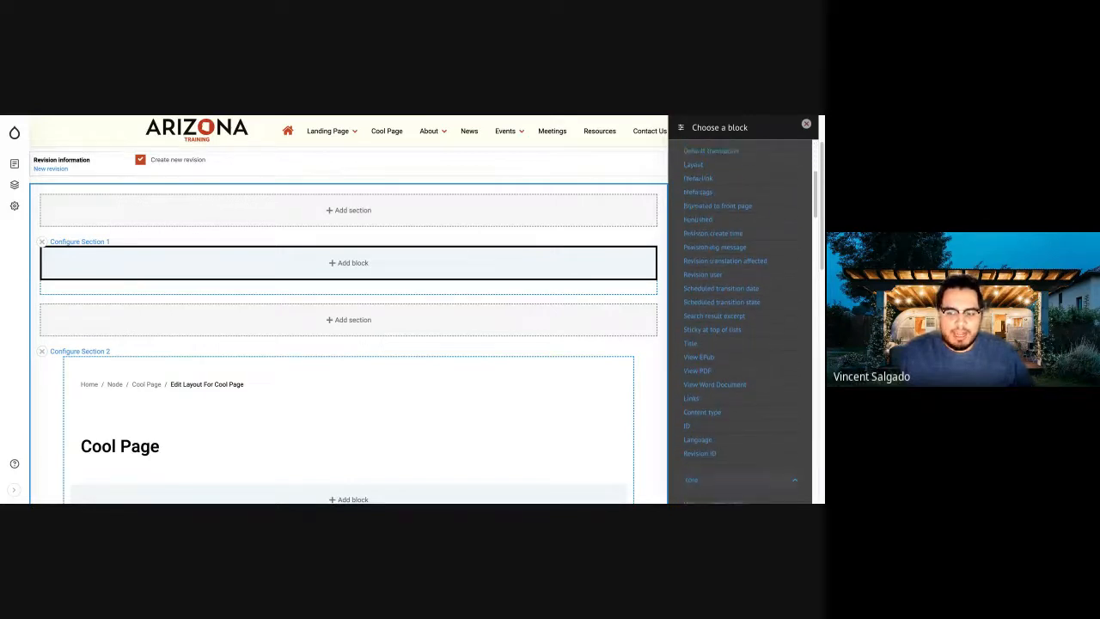
{"action": "scroll", "coordinate": [739, 327], "scroll_direction": "down", "scroll_amount": 2}
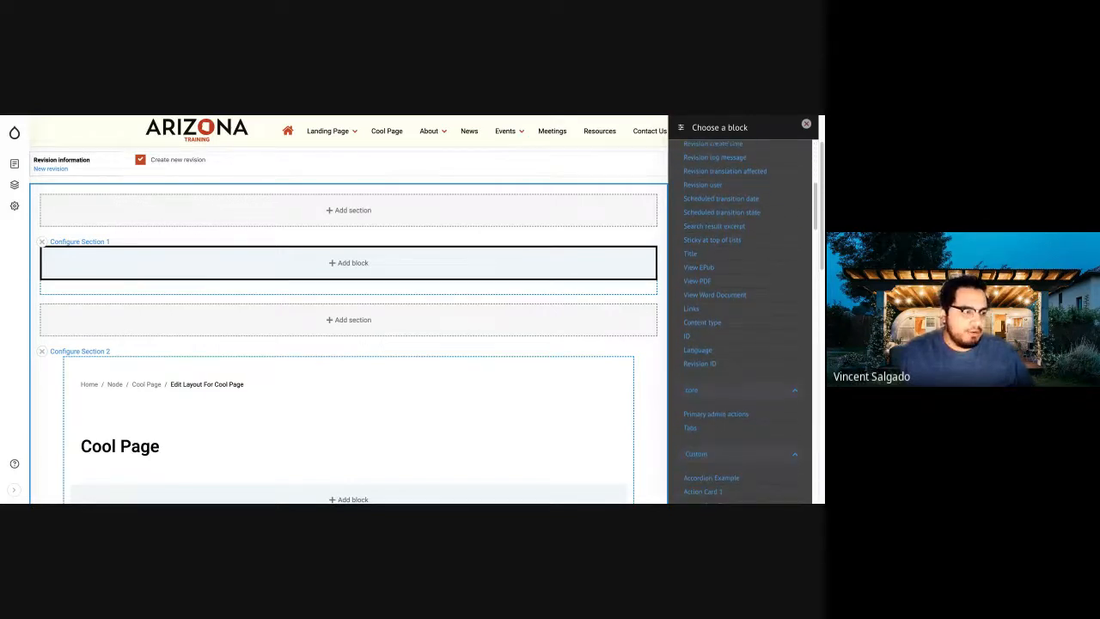
{"action": "scroll", "coordinate": [739, 327], "scroll_direction": "up", "scroll_amount": 8}
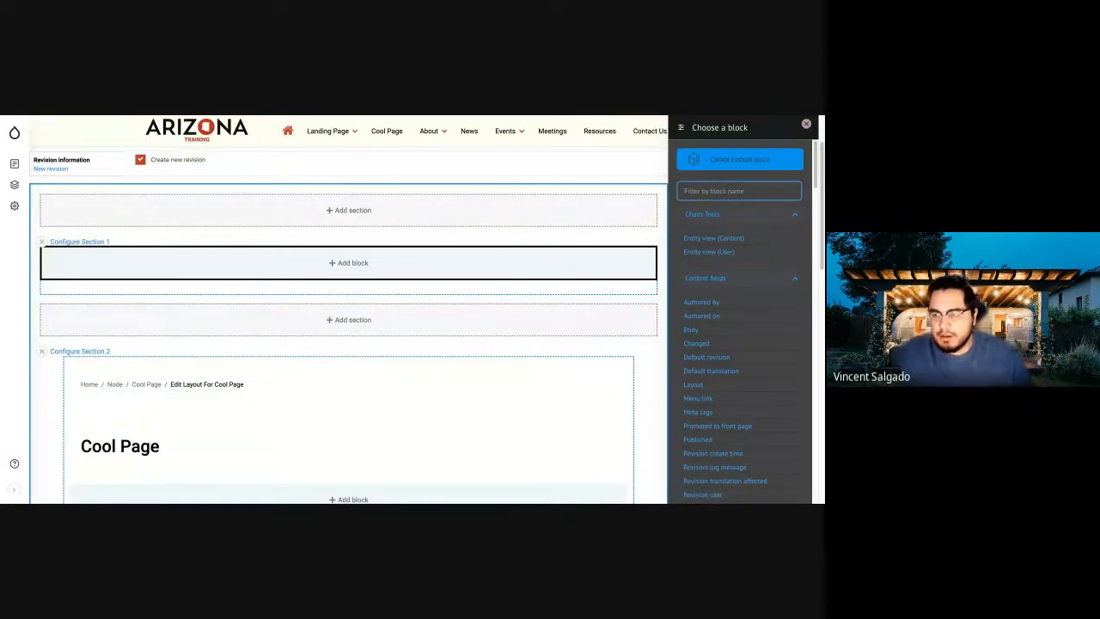
{"action": "left_click", "coordinate": [740, 160]}
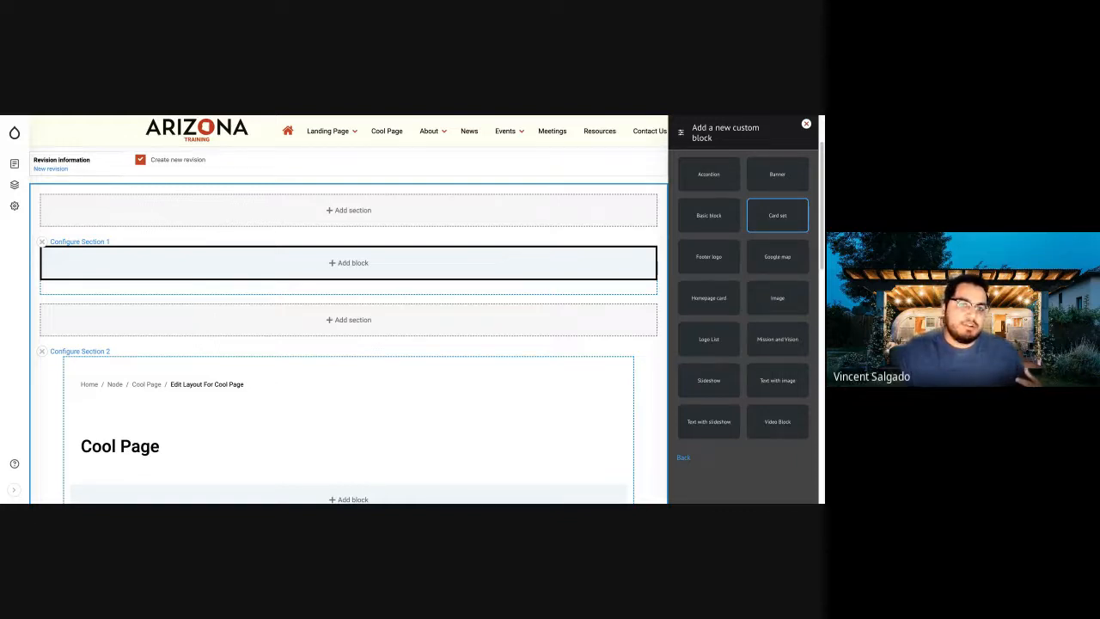
{"action": "mouse_move", "coordinate": [330, 131]}
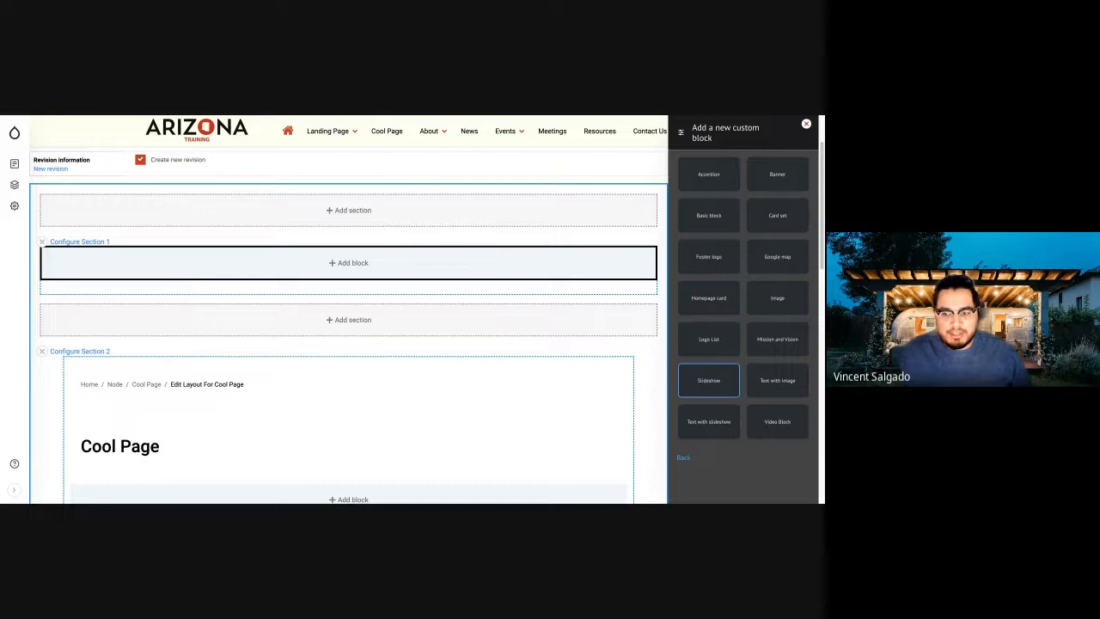
{"action": "left_click", "coordinate": [708, 380]}
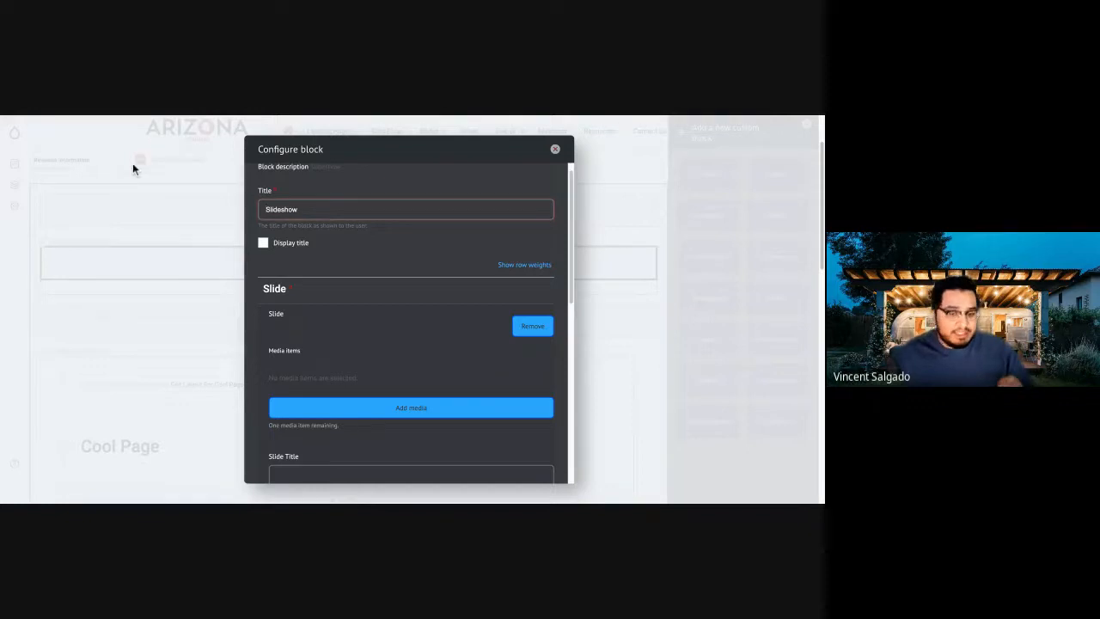
Step: Try turning on the title display for the Slideshow block and turn it off again
{"action": "left_click", "coordinate": [262, 242]}
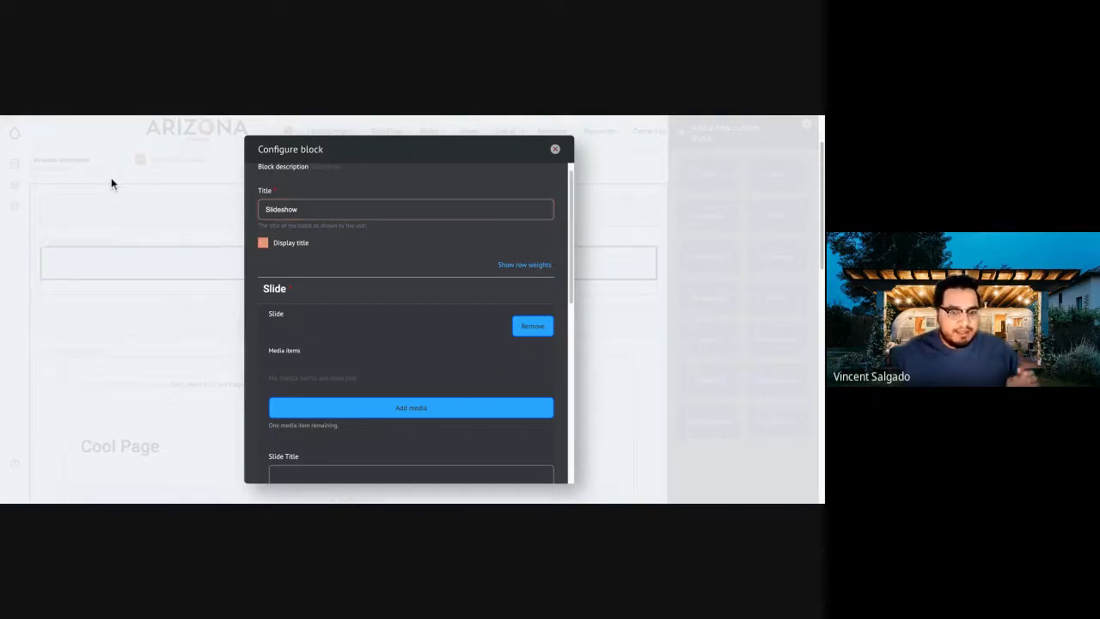
{"action": "left_click", "coordinate": [263, 243]}
{"action": "left_click", "coordinate": [369, 209]}
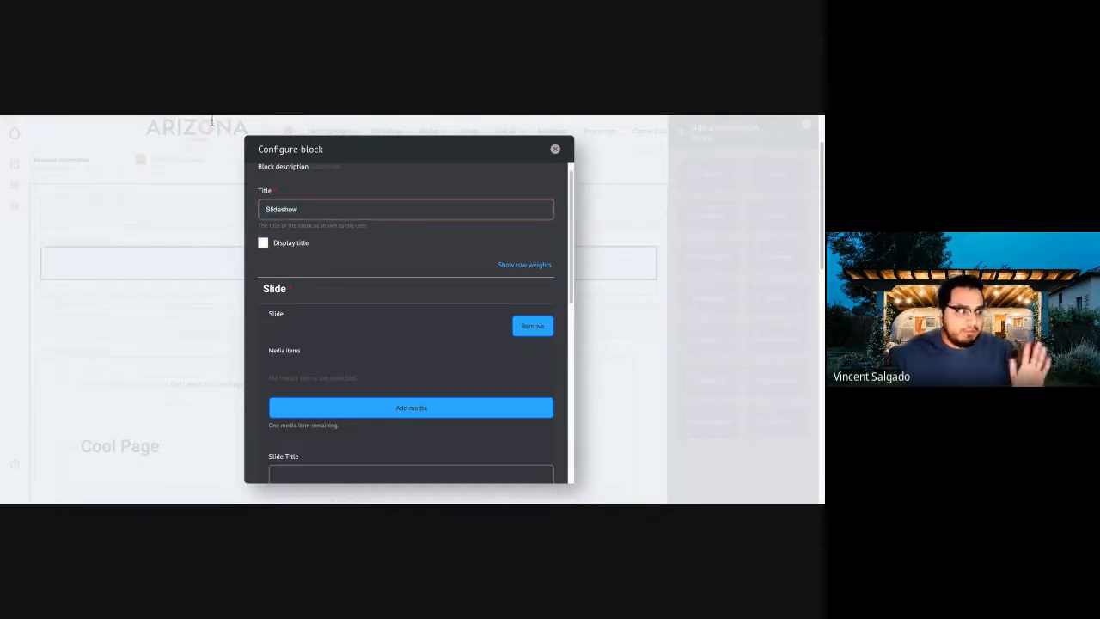
Step: Upload the image file Mission+Home_from+Home+Edit.jpeg as the media for the first slide
{"action": "scroll", "coordinate": [275, 264], "scroll_direction": "down", "scroll_amount": 1}
{"action": "scroll", "coordinate": [275, 264], "scroll_direction": "down", "scroll_amount": 1}
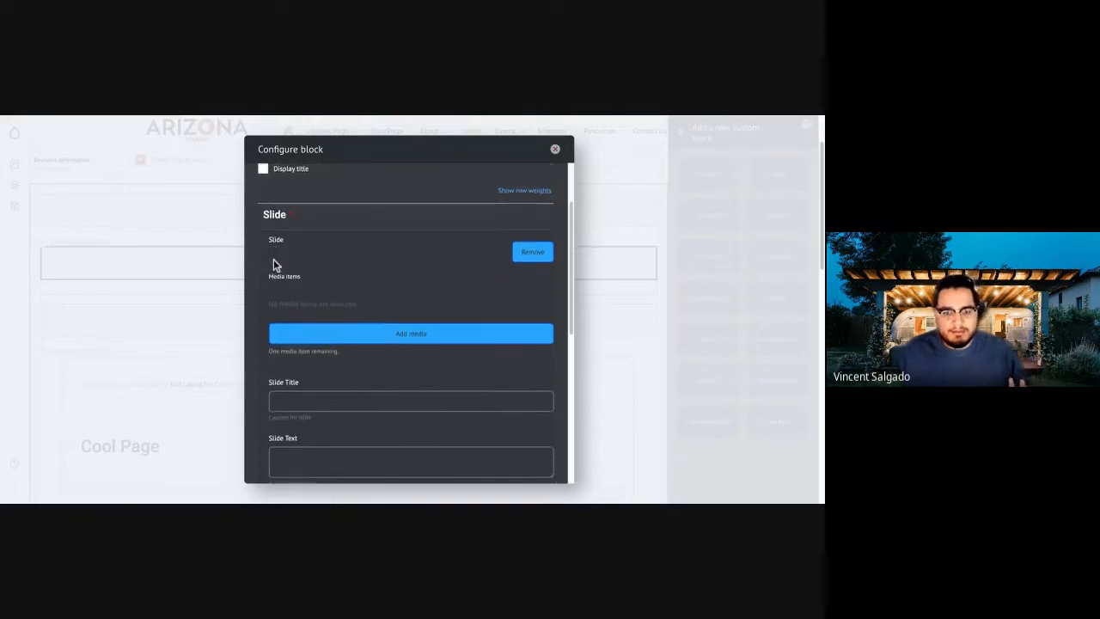
{"action": "left_click", "coordinate": [442, 338]}
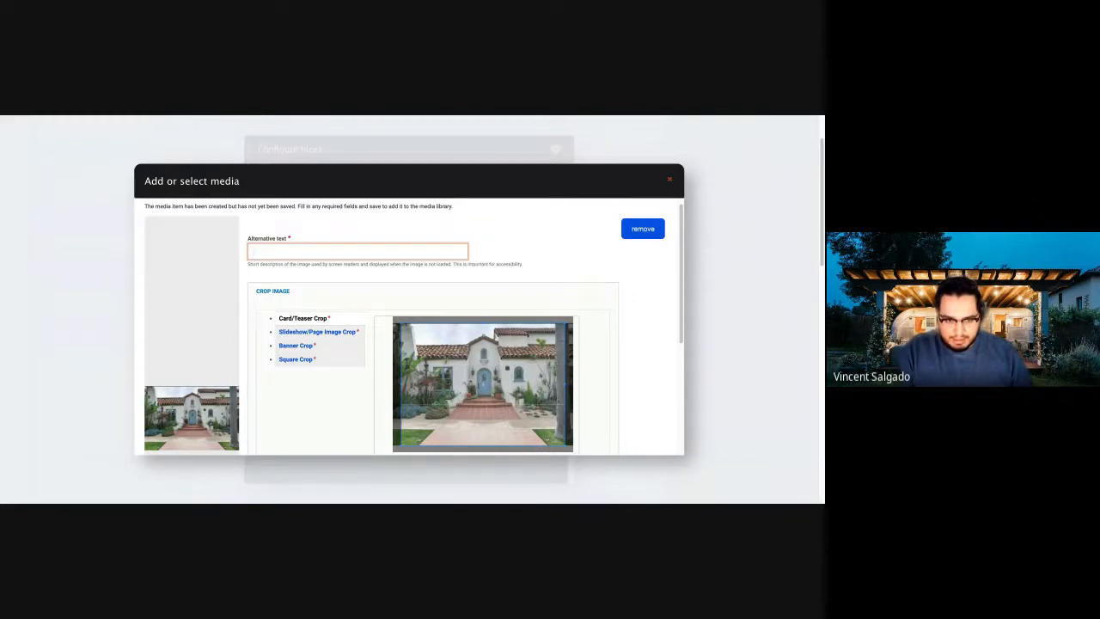
Step: Set the uploaded image's alternative text to "A house with spanish influence"
{"action": "type", "text": "A hous"}
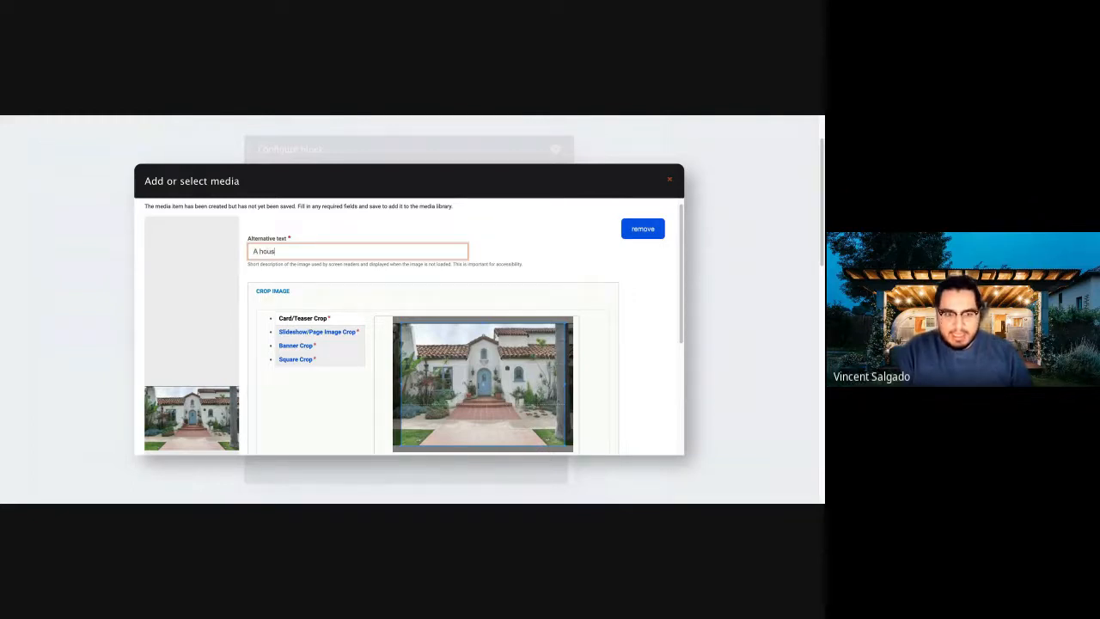
{"action": "type", "text": "e with spanish"}
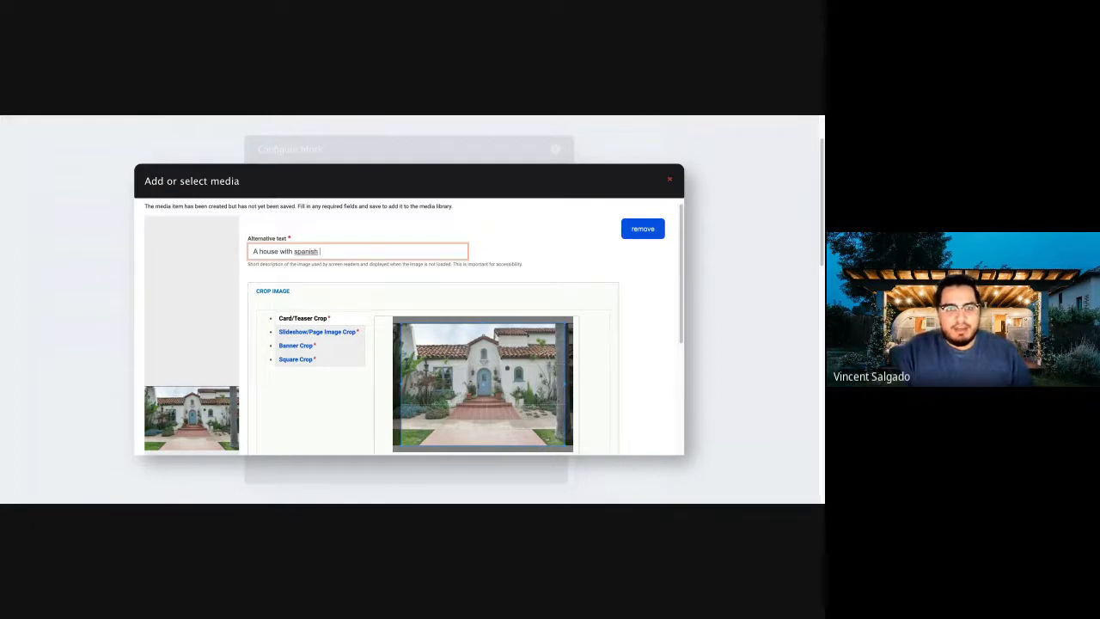
{"action": "key", "text": "BackSpace"}
{"action": "key", "text": "BackSpace"}
{"action": "key", "text": "BackSpace"}
{"action": "key", "text": "BackSpace"}
{"action": "type", "text": "ish influnc"}
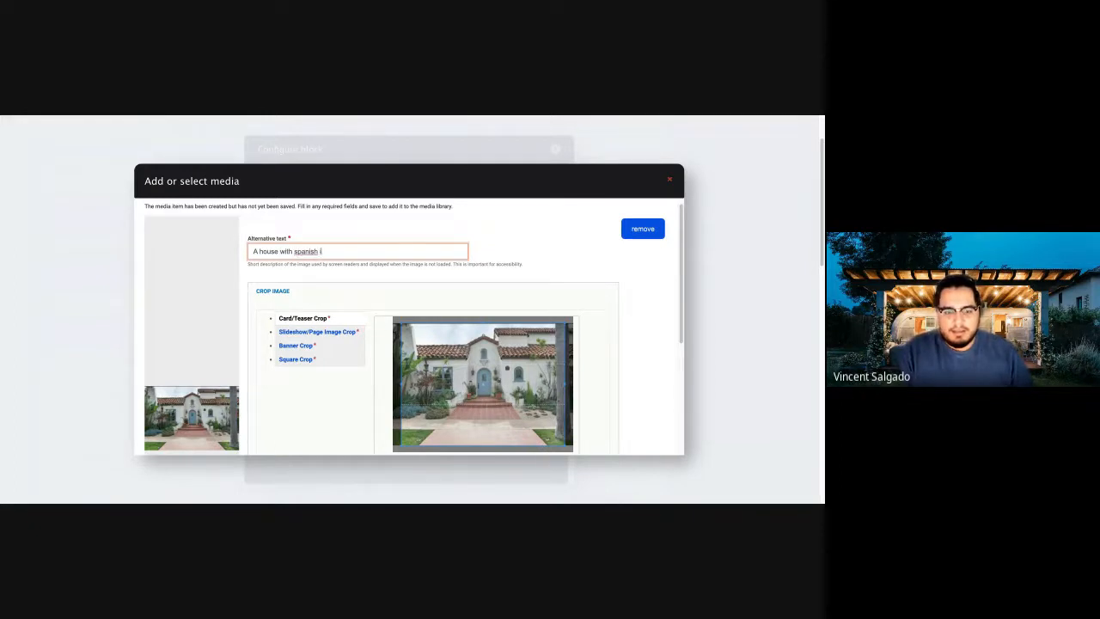
{"action": "key", "text": "BackSpace"}
{"action": "key", "text": "BackSpace"}
{"action": "type", "text": "ence"}
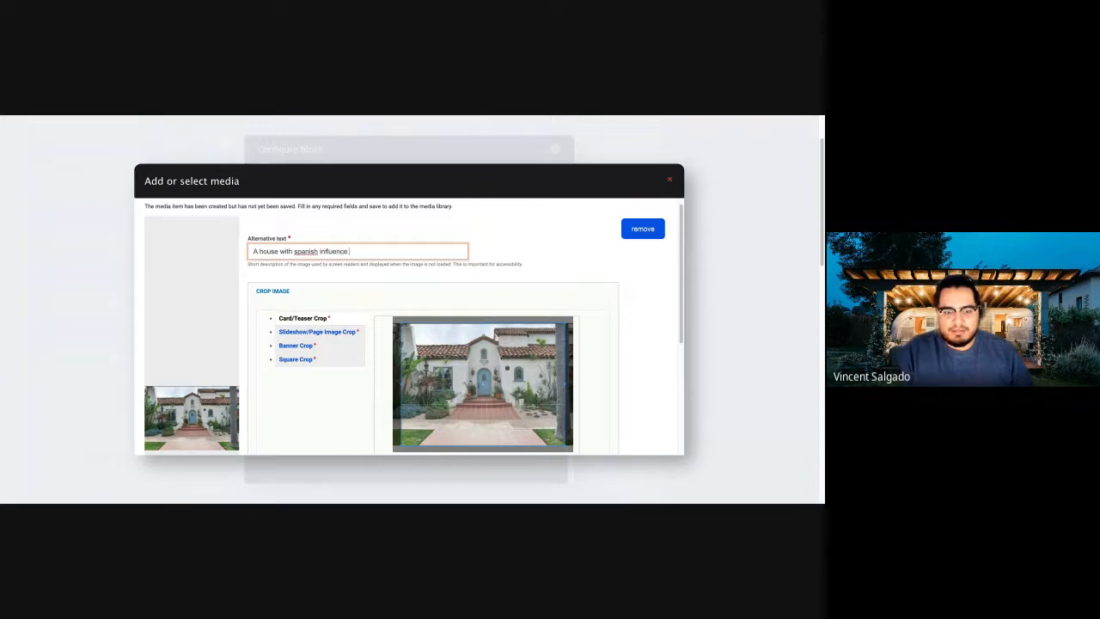
{"action": "left_click", "coordinate": [301, 179]}
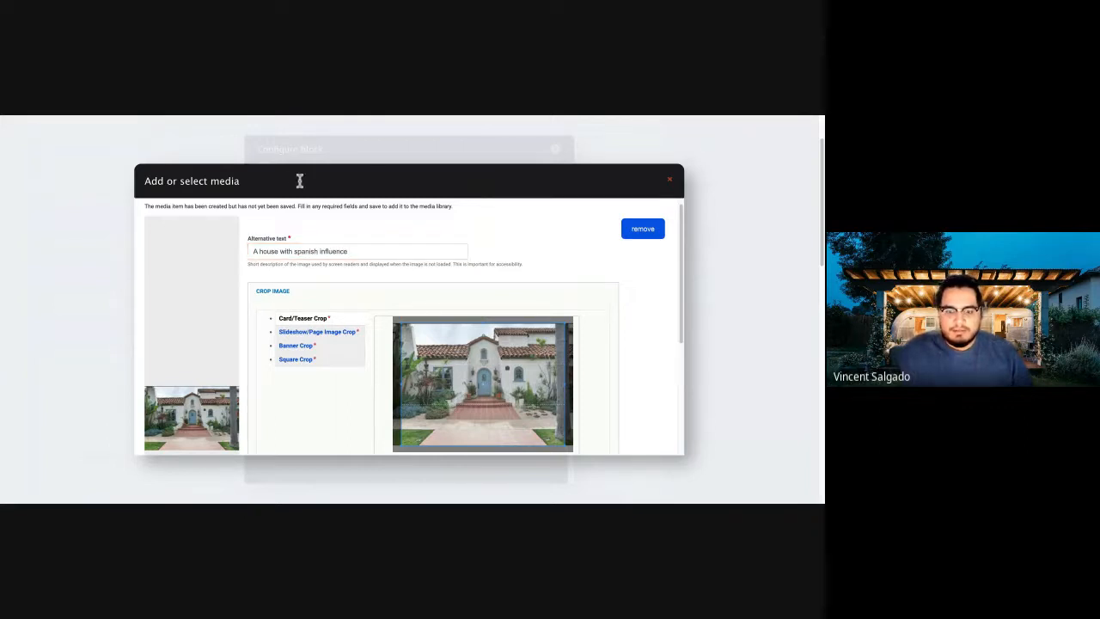
{"action": "double_click", "coordinate": [300, 181]}
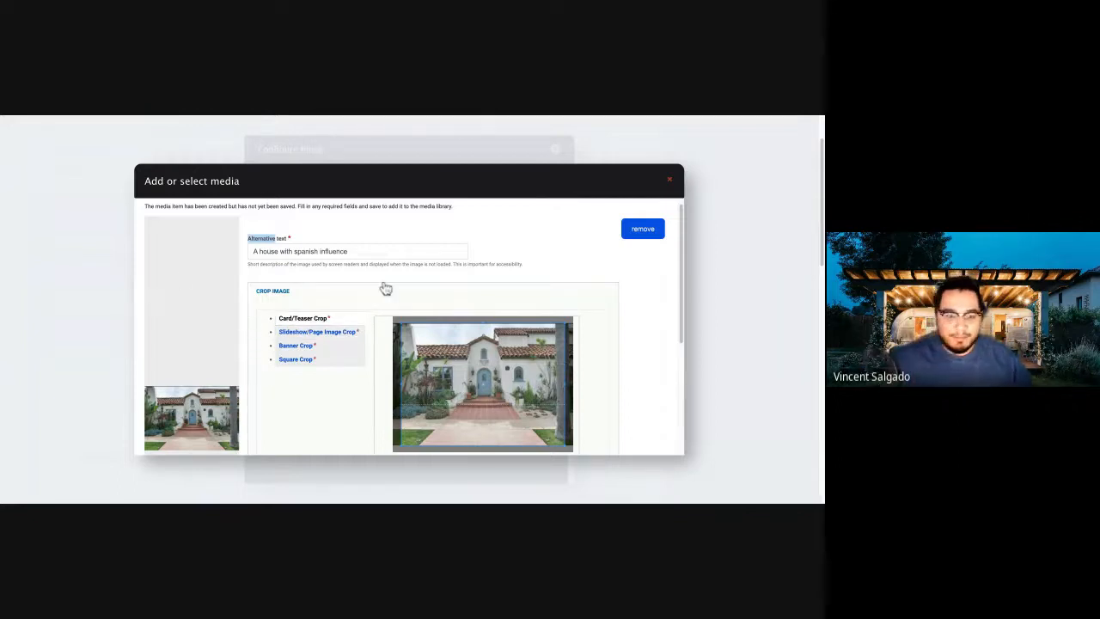
Step: Position the Card/Teaser, Slideshow/Page Image, Banner and Square crop areas on the house image so that all four crops are applied
{"action": "scroll", "coordinate": [384, 289], "scroll_direction": "down", "scroll_amount": 1}
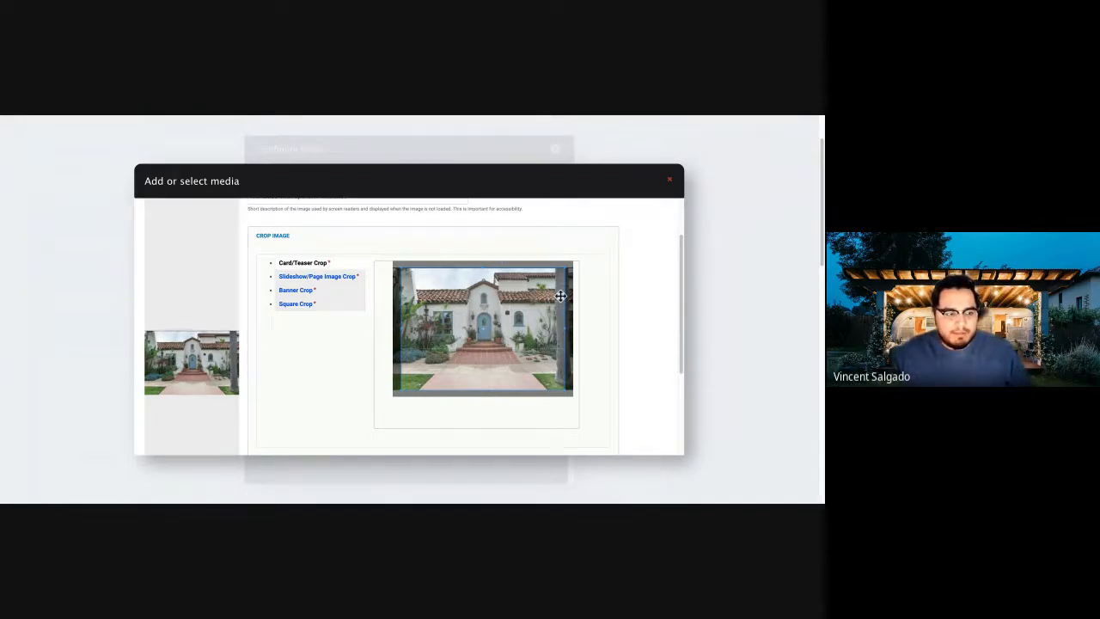
{"action": "left_click_drag", "start_coordinate": [561, 296], "coordinate": [583, 321]}
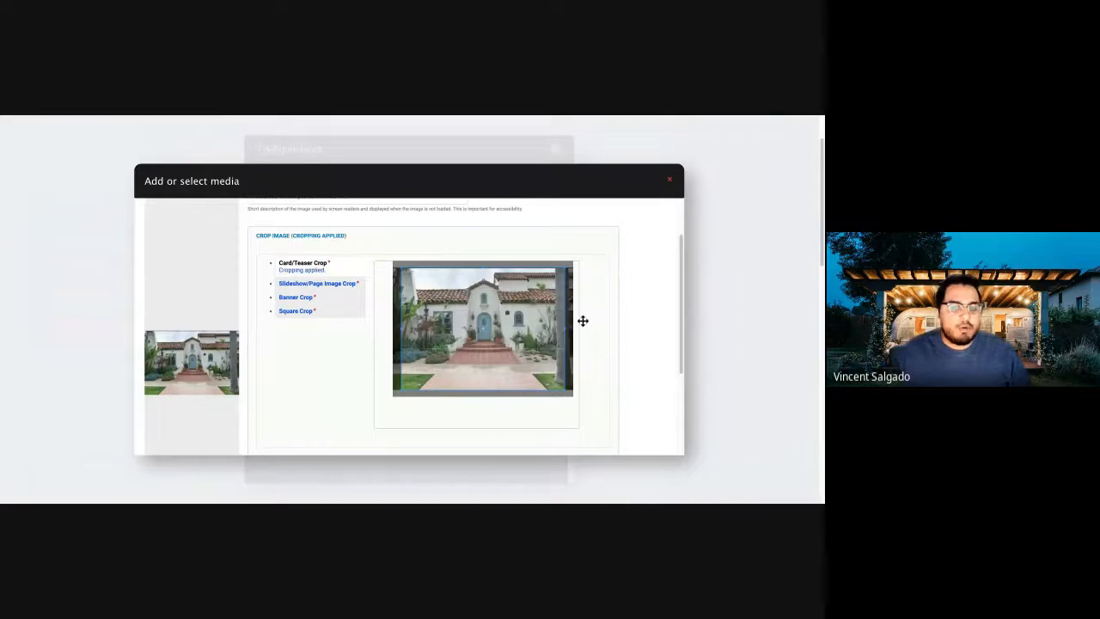
{"action": "left_click", "coordinate": [314, 267]}
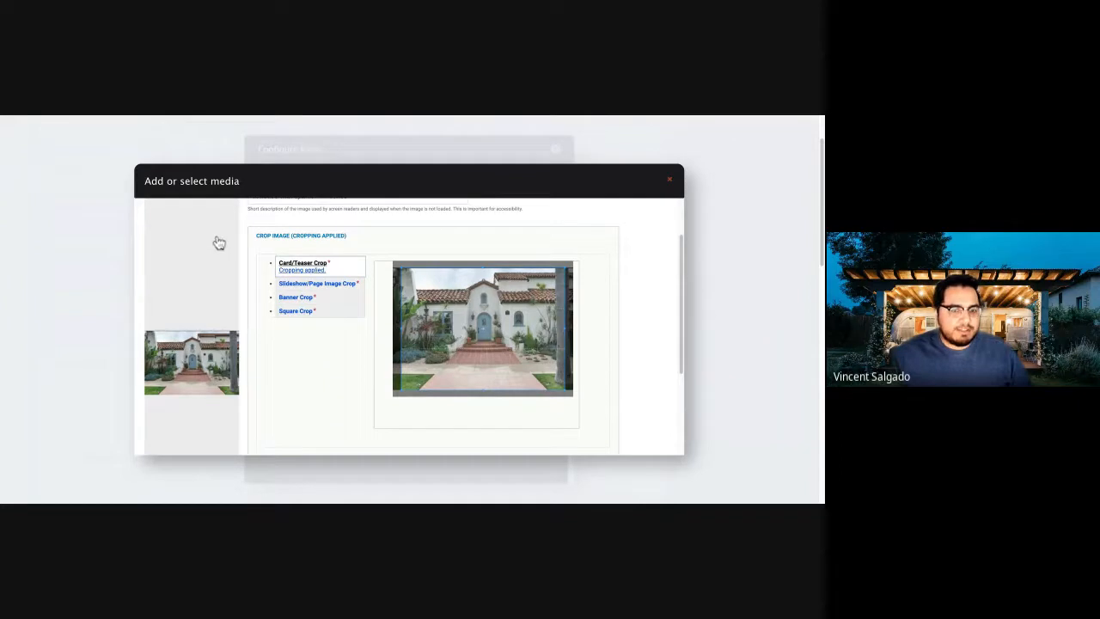
{"action": "left_click", "coordinate": [280, 283]}
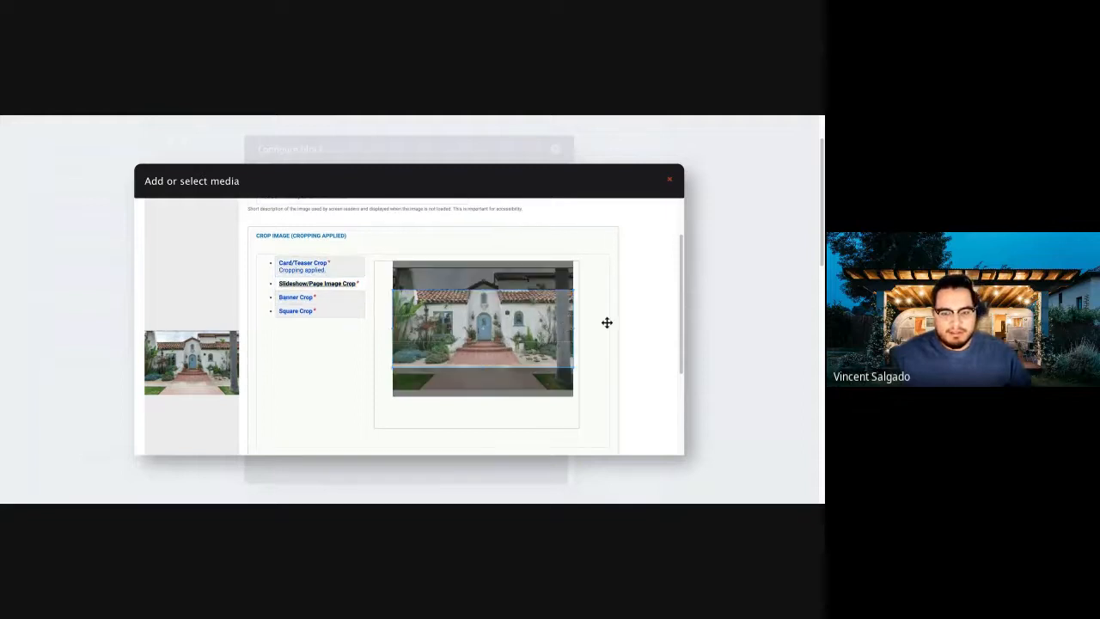
{"action": "left_click_drag", "start_coordinate": [610, 337], "coordinate": [609, 334]}
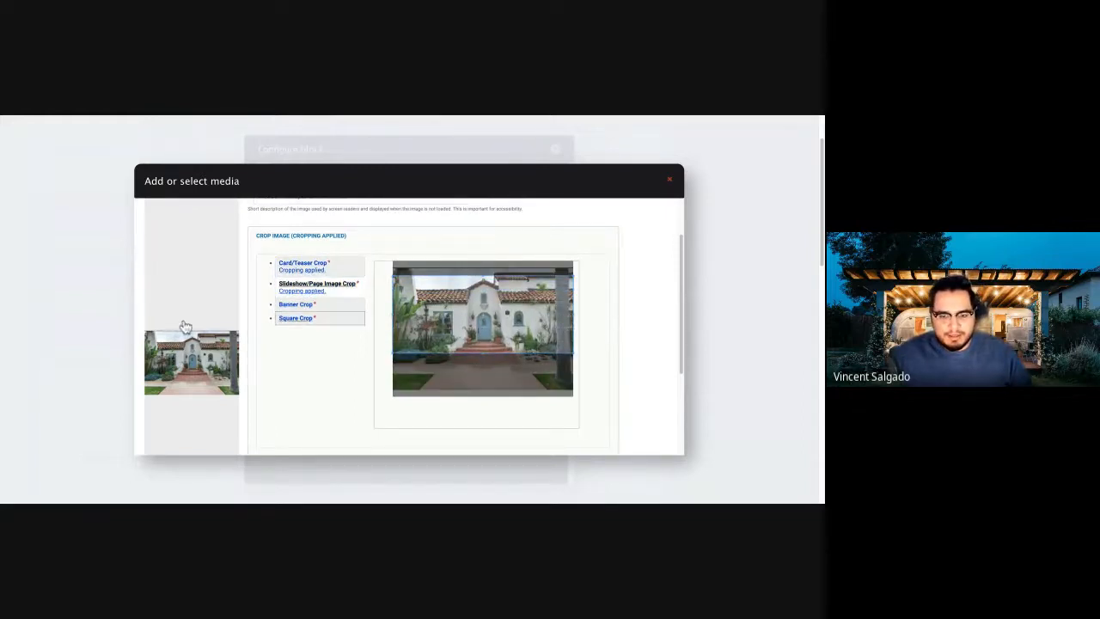
{"action": "left_click", "coordinate": [295, 305]}
{"action": "left_click_drag", "start_coordinate": [555, 385], "coordinate": [221, 301]}
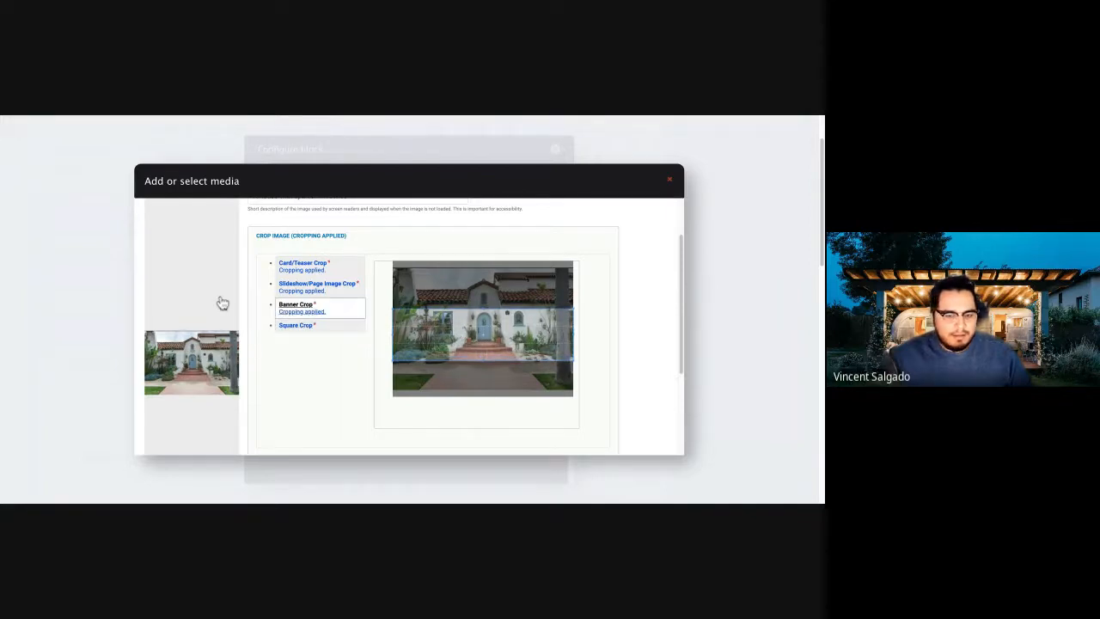
{"action": "left_click", "coordinate": [296, 324]}
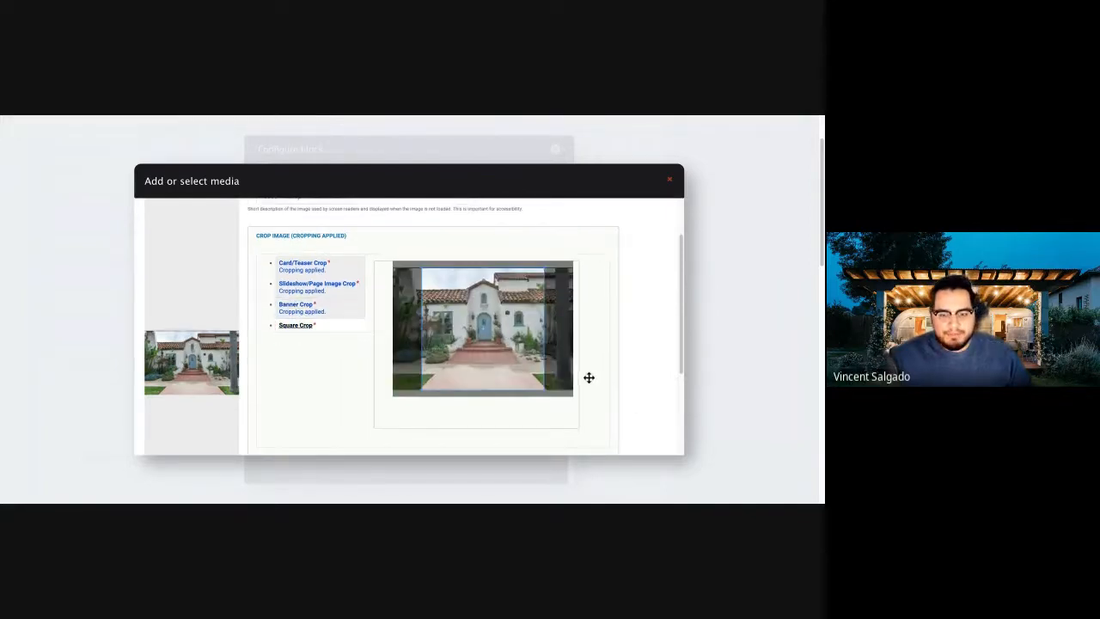
{"action": "left_click_drag", "start_coordinate": [588, 377], "coordinate": [590, 376]}
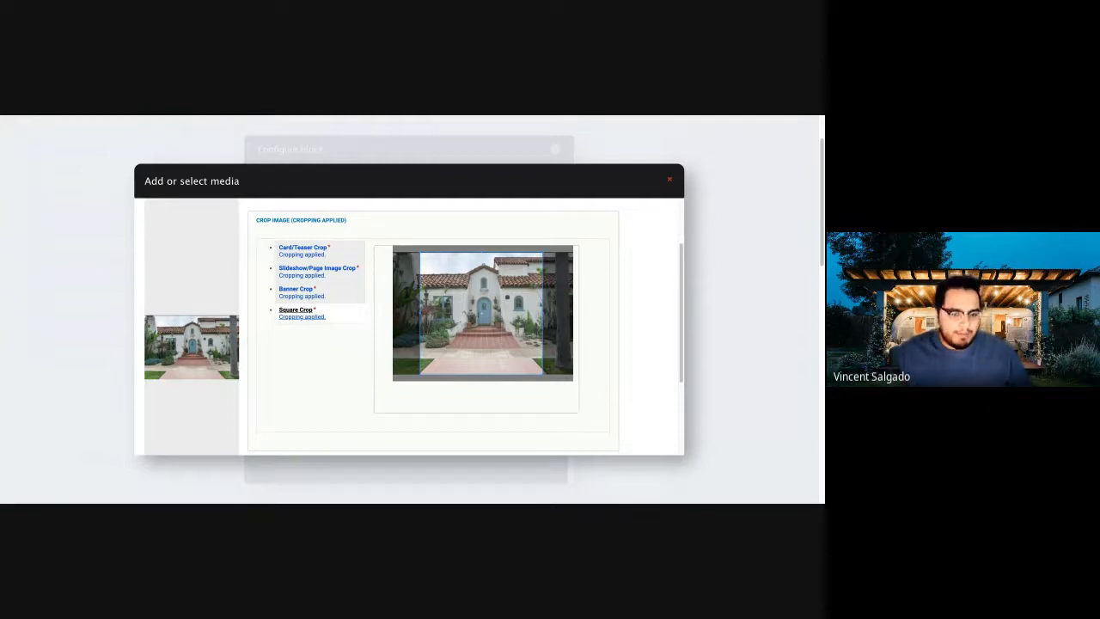
Step: Enable Show in media library for the house image, save it and insert it into the slide
{"action": "scroll", "coordinate": [429, 327], "scroll_direction": "down", "scroll_amount": 1}
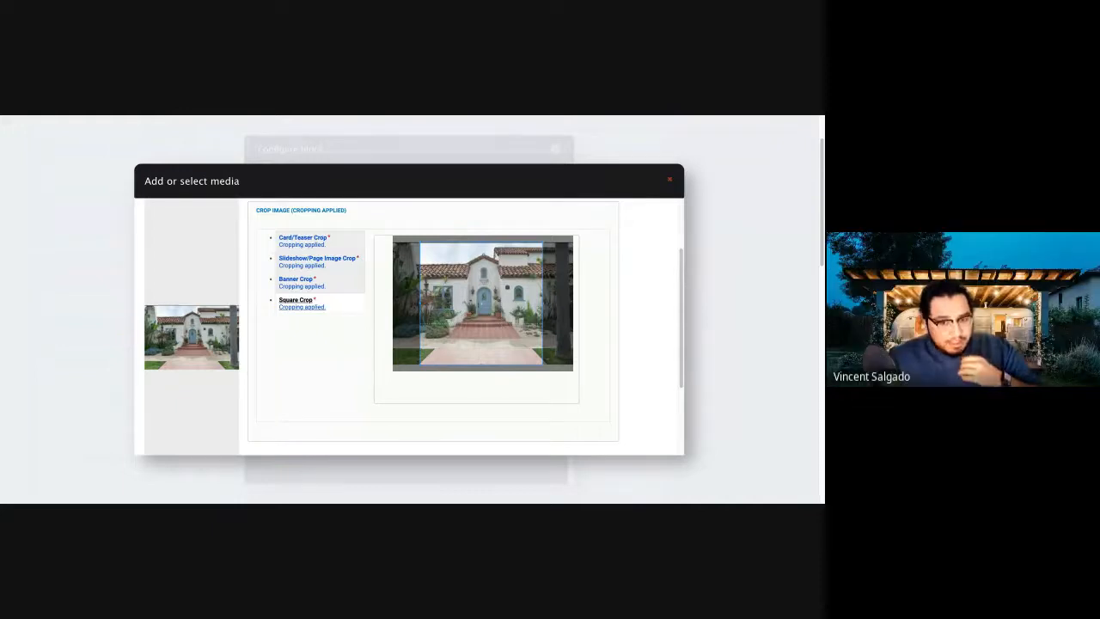
{"action": "scroll", "coordinate": [408, 327], "scroll_direction": "down", "scroll_amount": 3}
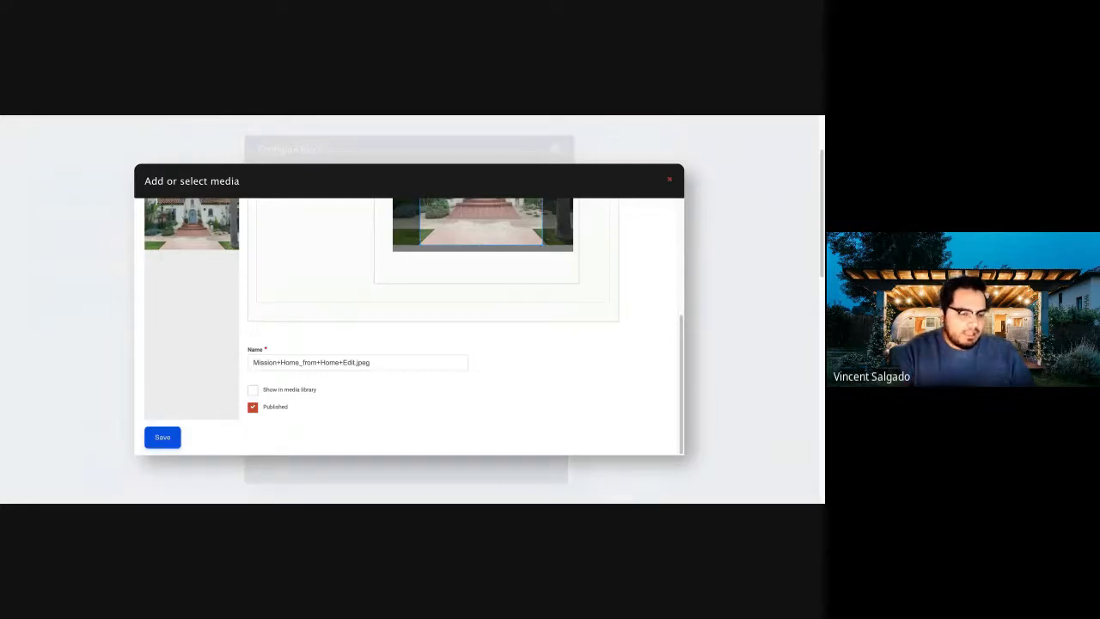
{"action": "double_click", "coordinate": [269, 390]}
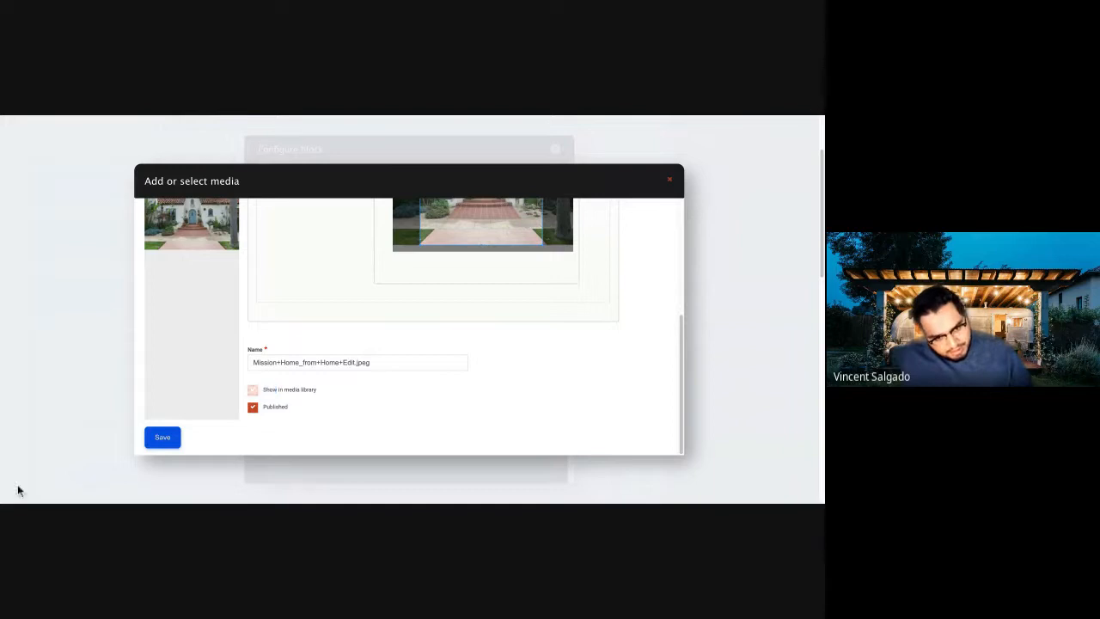
{"action": "key", "text": "space"}
{"action": "key", "text": "Return"}
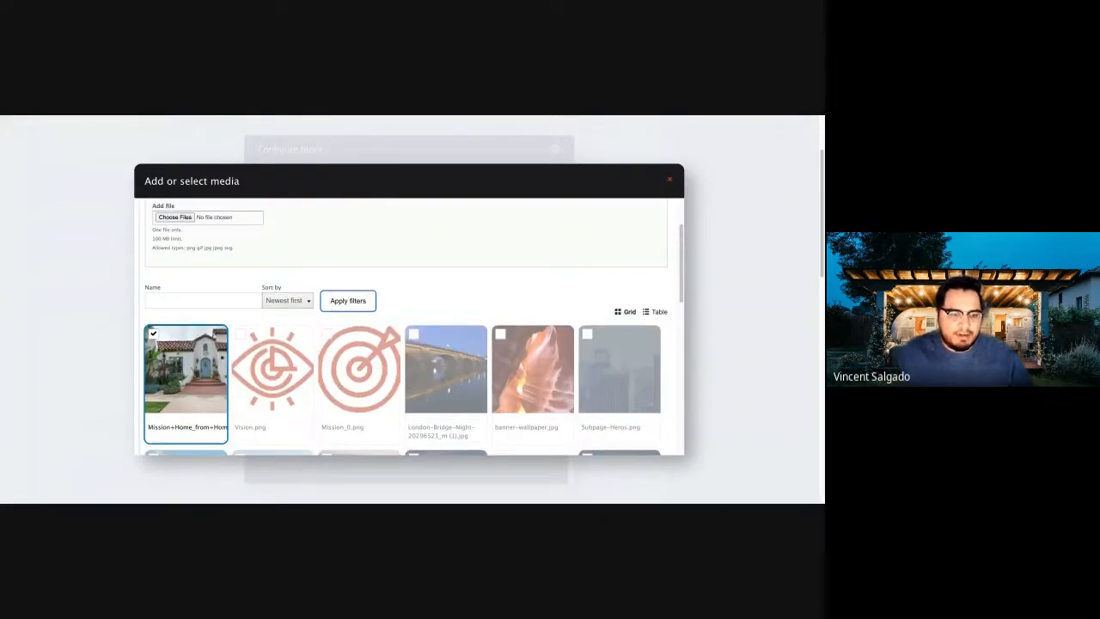
{"action": "scroll", "coordinate": [409, 326], "scroll_direction": "down", "scroll_amount": 5}
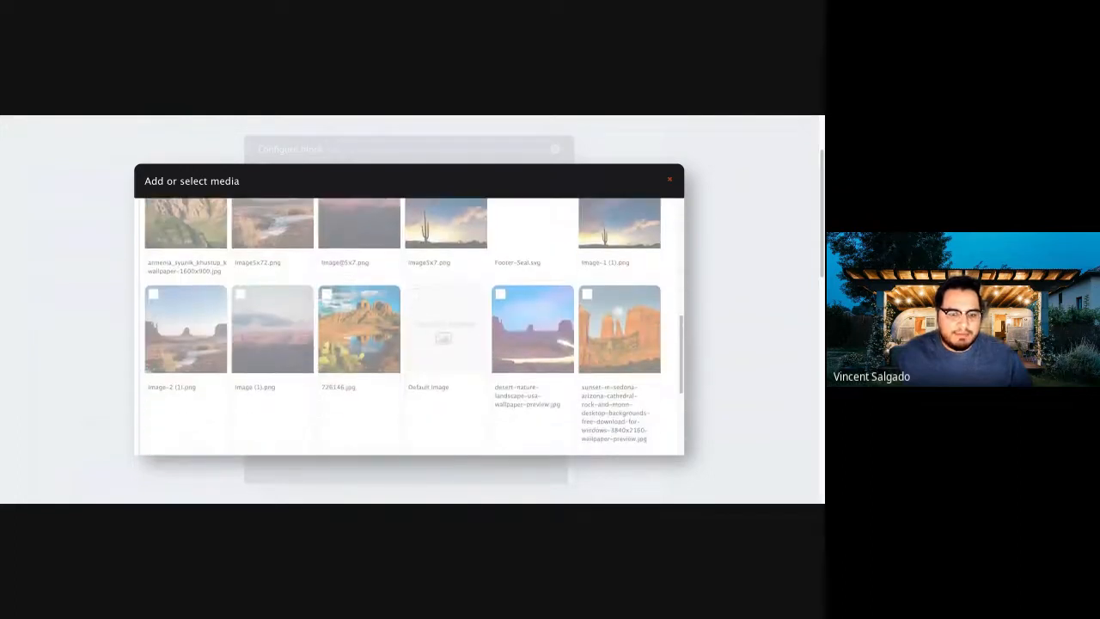
{"action": "scroll", "coordinate": [409, 327], "scroll_direction": "down", "scroll_amount": 3}
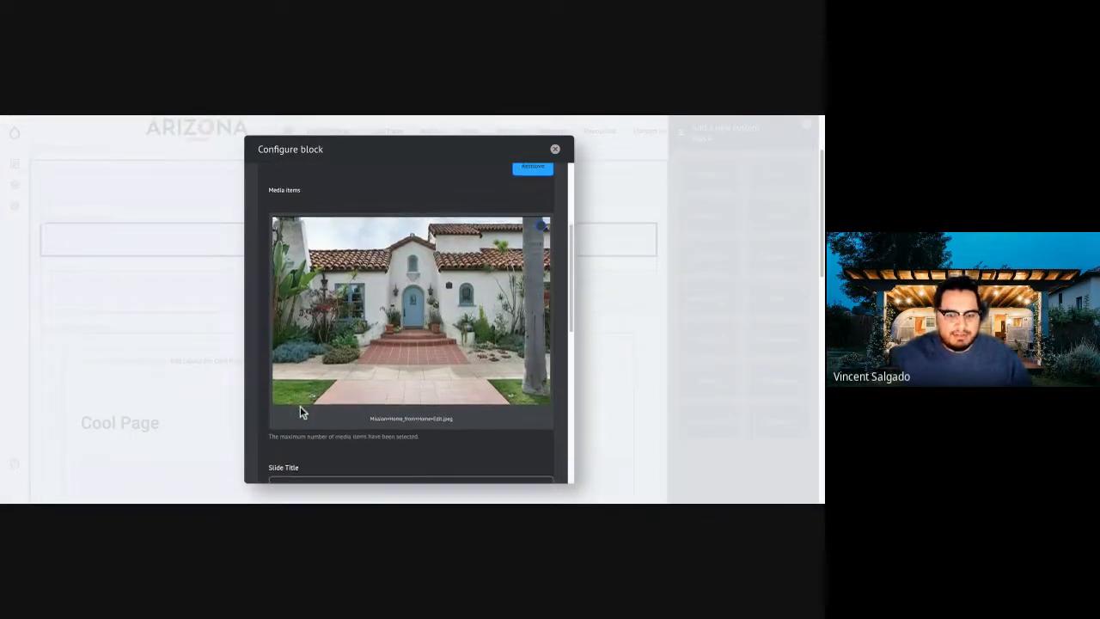
Step: Set the slide title to "Cool Image" and the slide text to "I want my house to look like this one day"
{"action": "scroll", "coordinate": [299, 406], "scroll_direction": "down", "scroll_amount": 2}
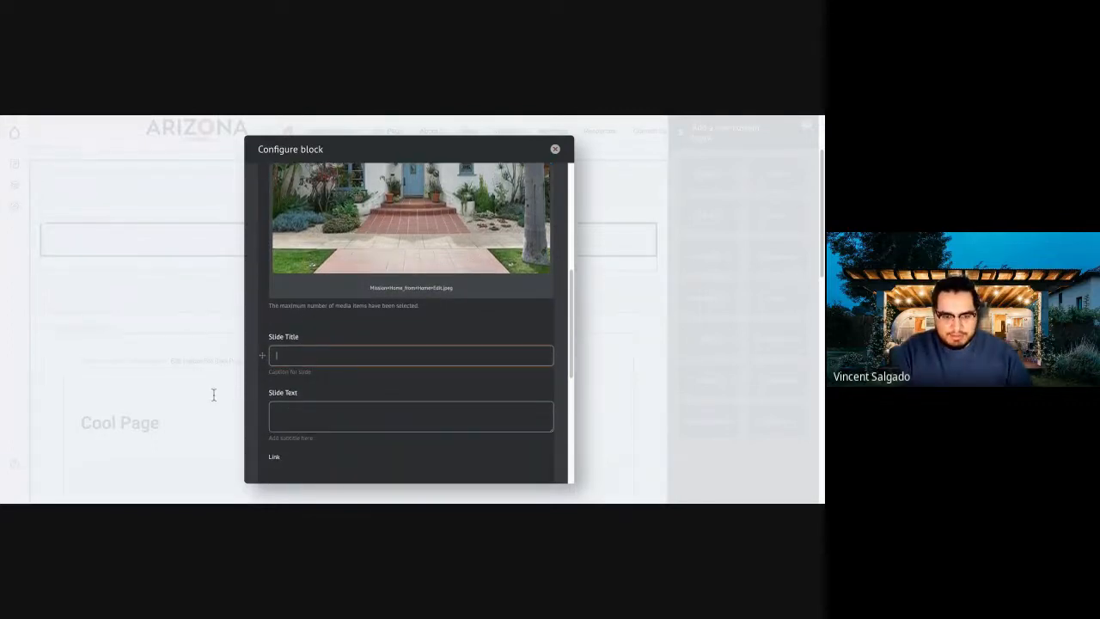
{"action": "type", "text": "Cool Image"}
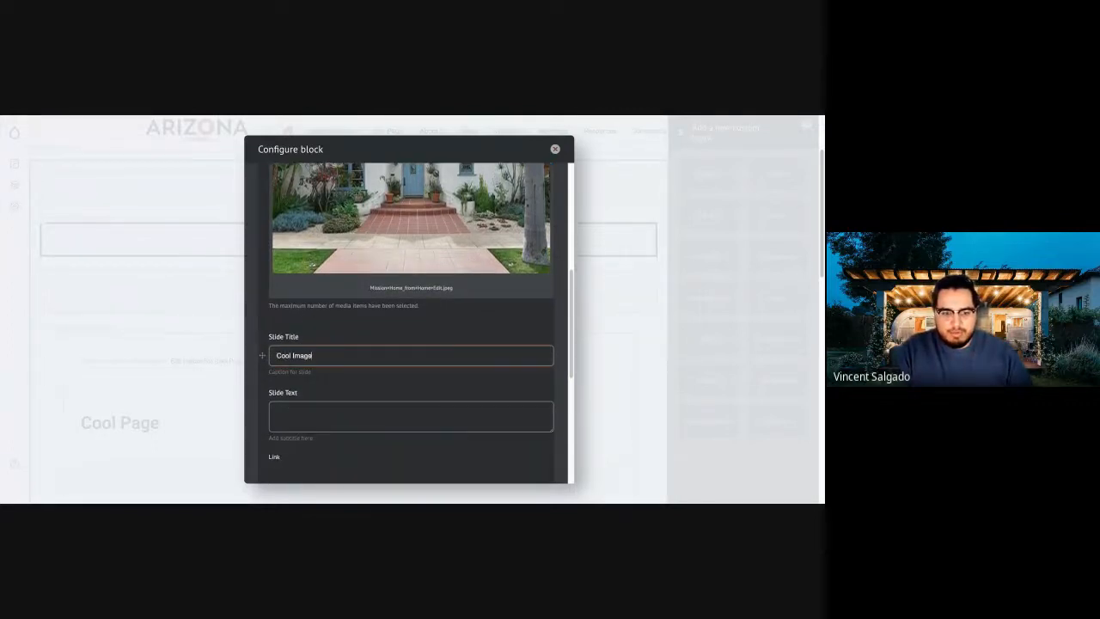
{"action": "left_click", "coordinate": [411, 415]}
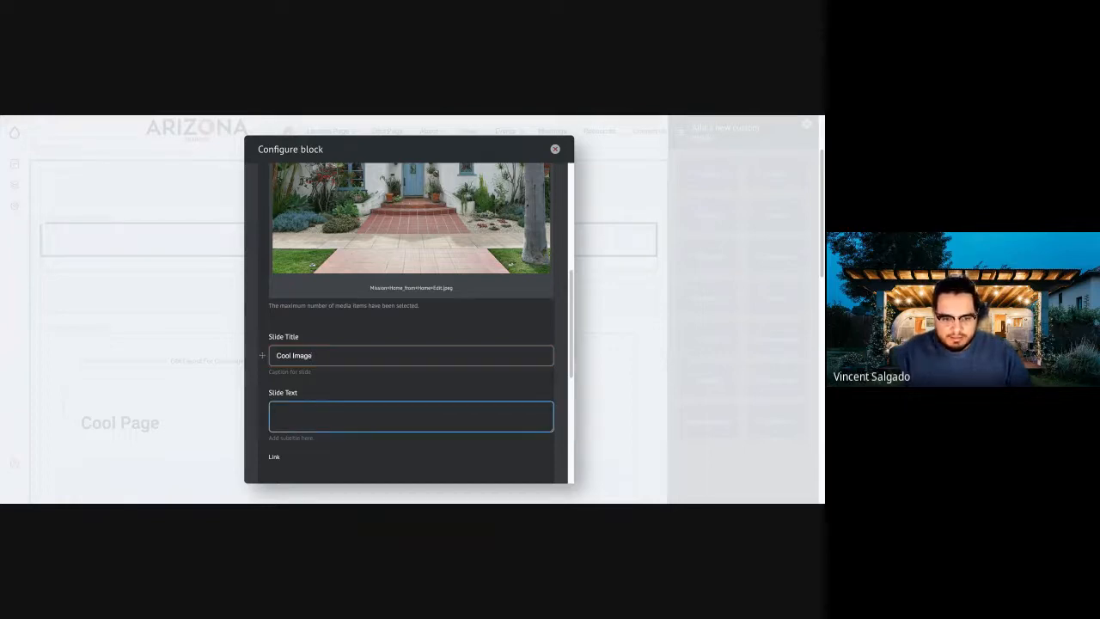
{"action": "type", "text": "I want my house"}
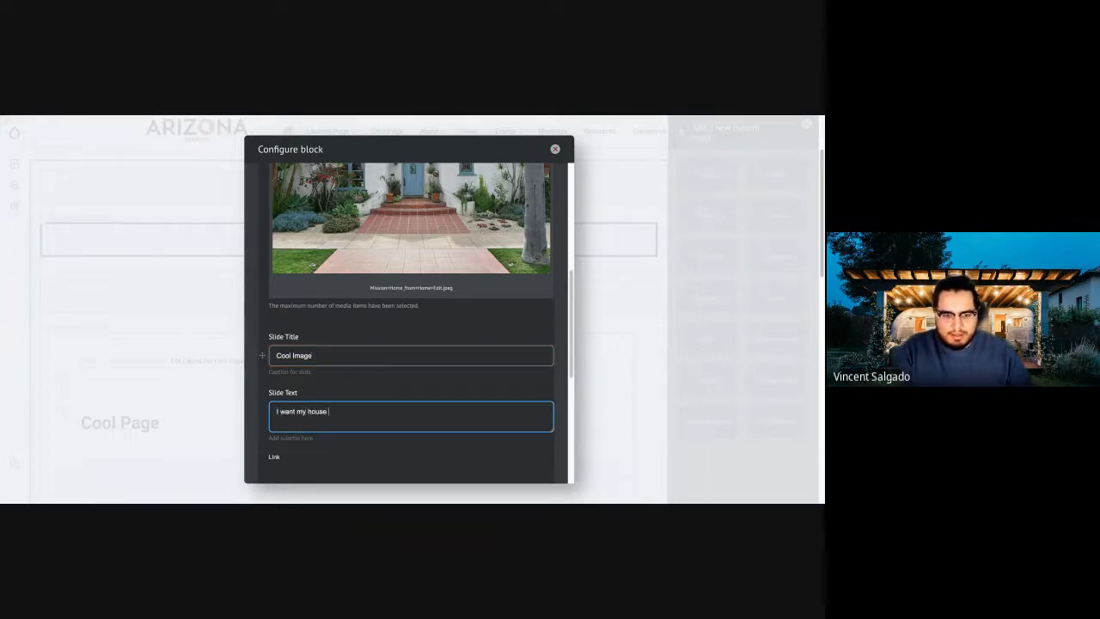
{"action": "type", "text": " to look like this one day"}
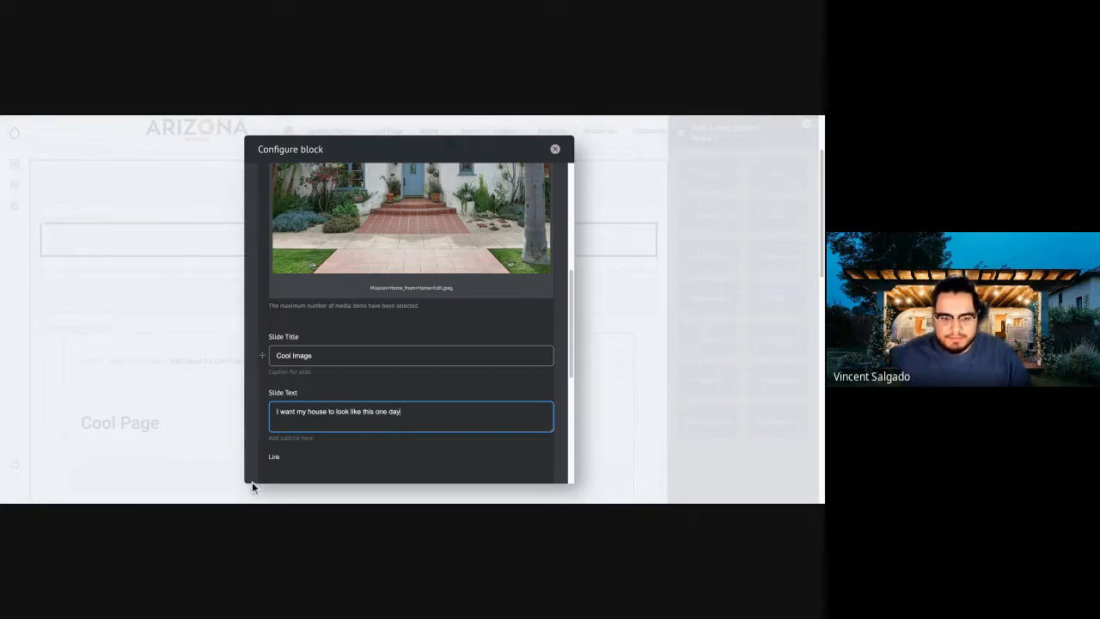
Step: Go through the slide's remaining link, image overlay and text color options and add the configured Slideshow block to the page layout
{"action": "scroll", "coordinate": [252, 482], "scroll_direction": "down", "scroll_amount": 3}
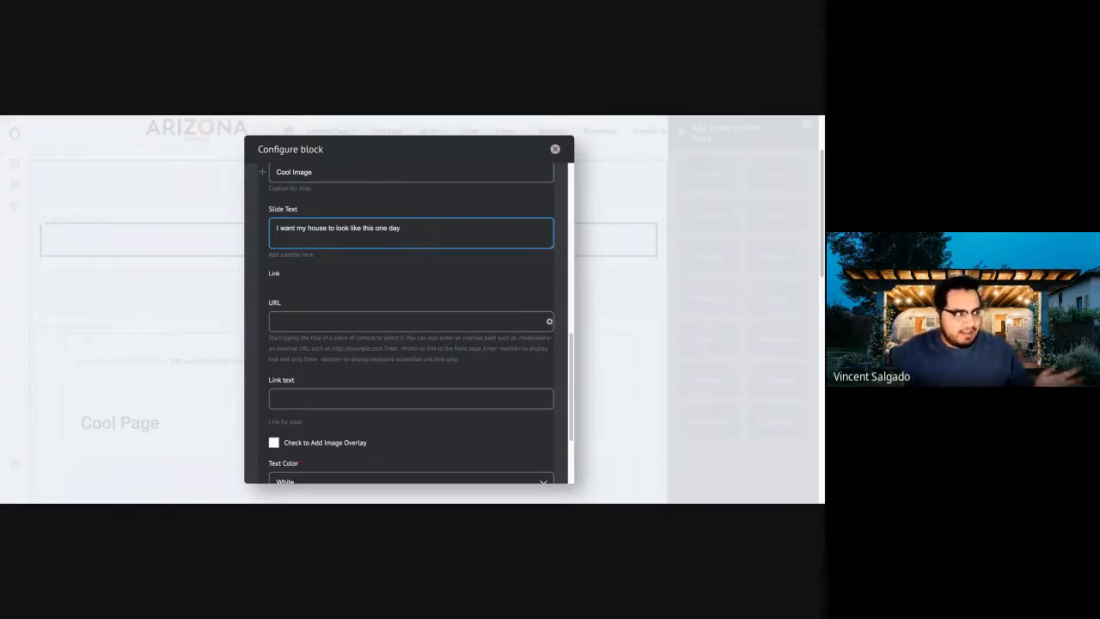
{"action": "scroll", "coordinate": [229, 472], "scroll_direction": "down", "scroll_amount": 1}
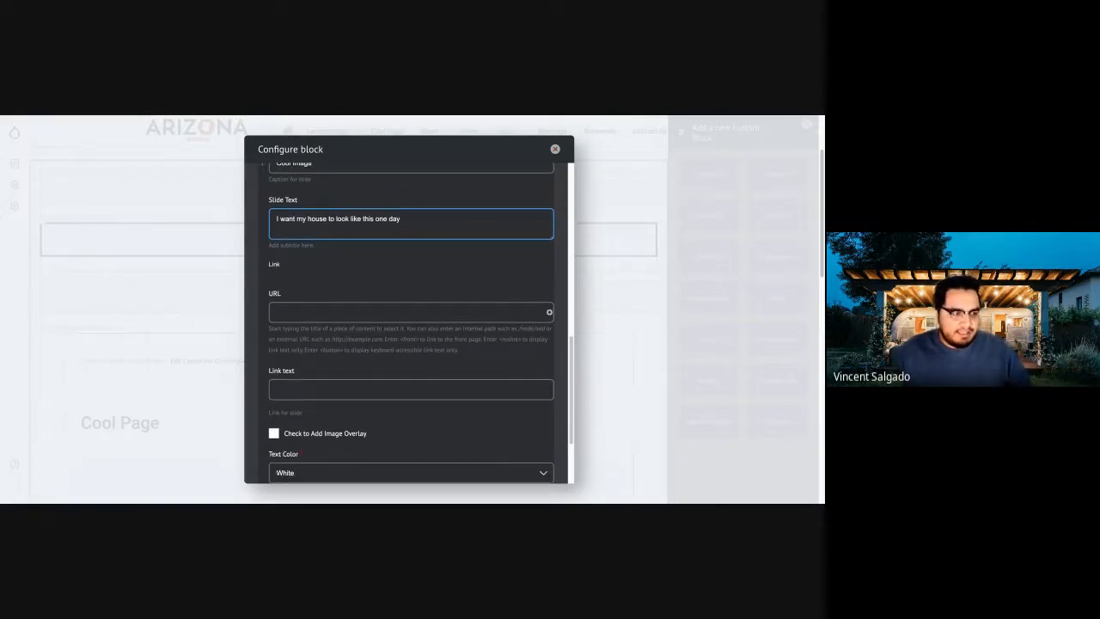
{"action": "scroll", "coordinate": [228, 471], "scroll_direction": "down", "scroll_amount": 3}
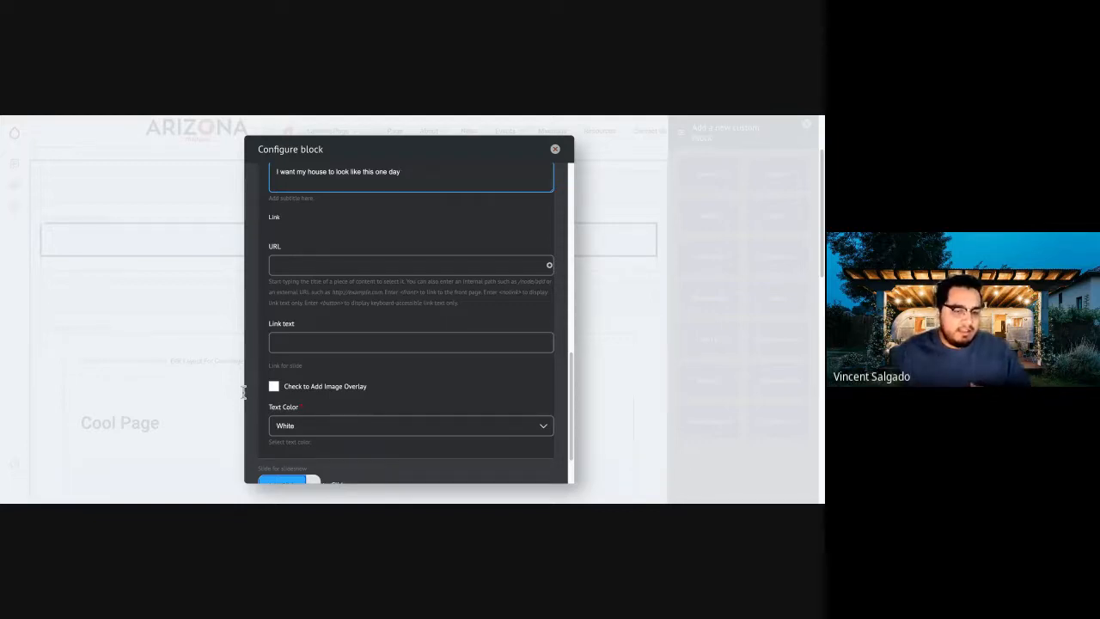
{"action": "scroll", "coordinate": [288, 419], "scroll_direction": "down", "scroll_amount": 3}
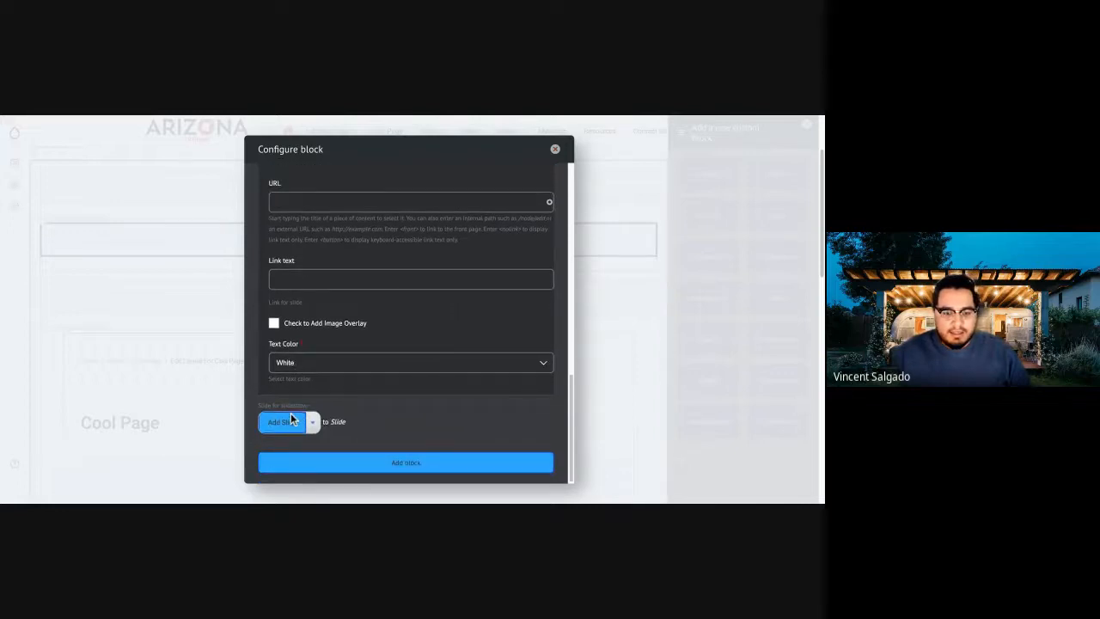
{"action": "left_click", "coordinate": [290, 418]}
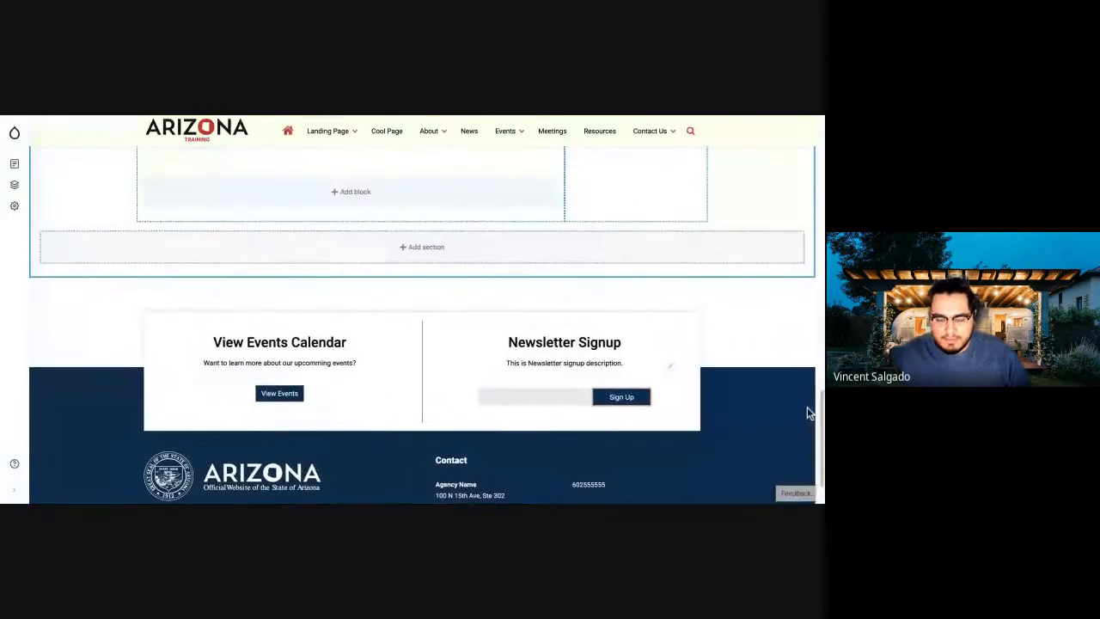
Step: Check the house slide in the page layout and reopen the configuration of the Slideshow block in Section 1
{"action": "scroll", "coordinate": [804, 405], "scroll_direction": "up", "scroll_amount": 15}
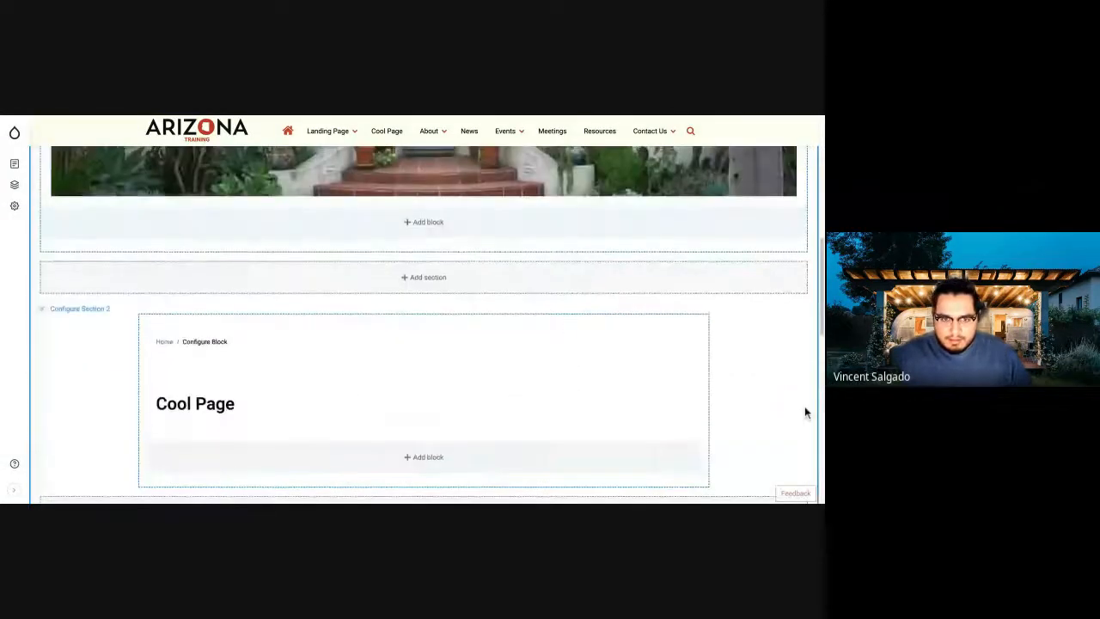
{"action": "scroll", "coordinate": [426, 311], "scroll_direction": "down", "scroll_amount": 5}
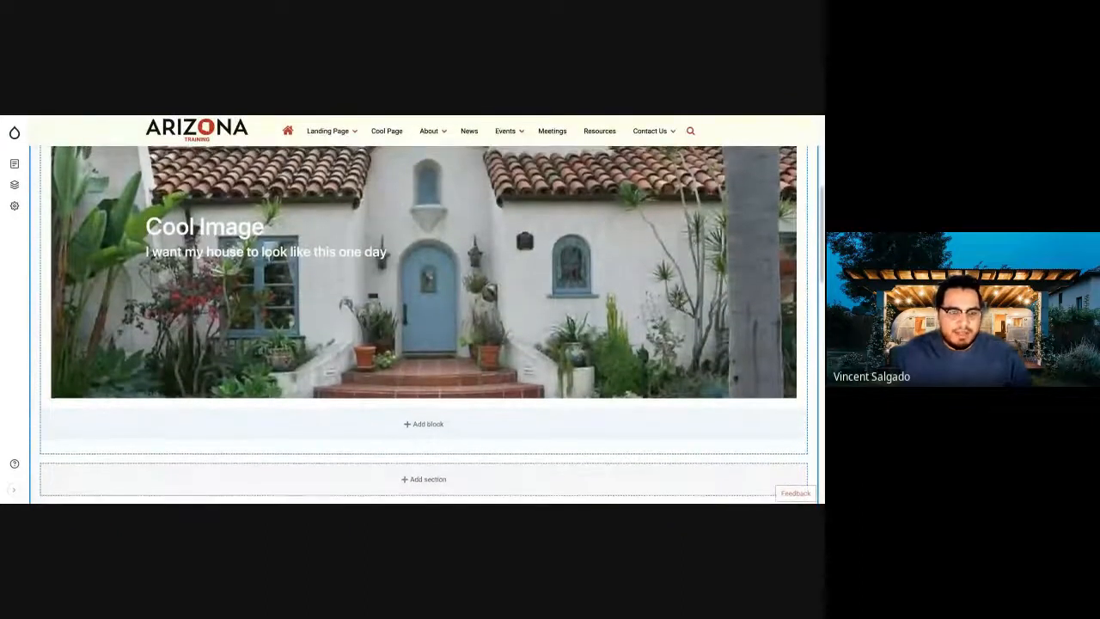
{"action": "scroll", "coordinate": [423, 324], "scroll_direction": "up", "scroll_amount": 1}
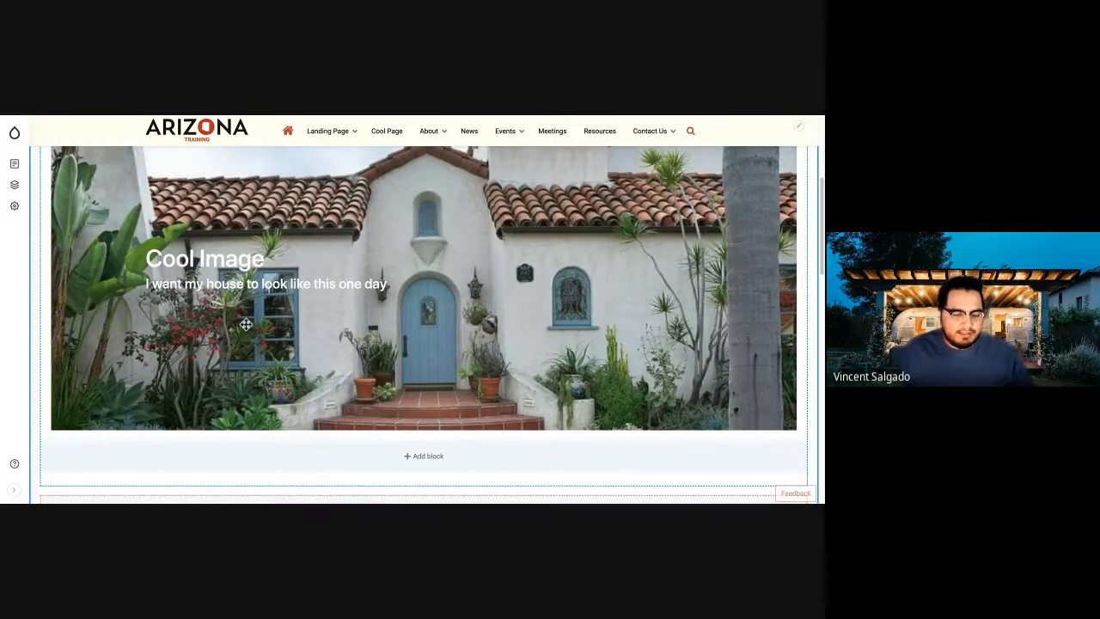
{"action": "scroll", "coordinate": [242, 329], "scroll_direction": "up", "scroll_amount": 1}
{"action": "scroll", "coordinate": [239, 333], "scroll_direction": "up", "scroll_amount": 3}
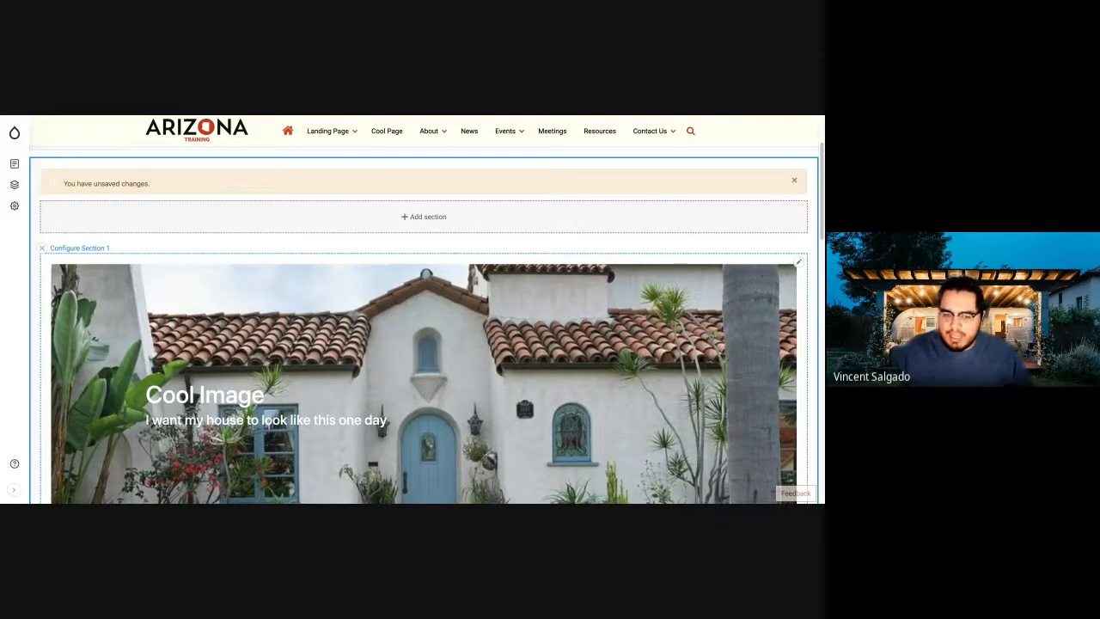
{"action": "left_click", "coordinate": [798, 261]}
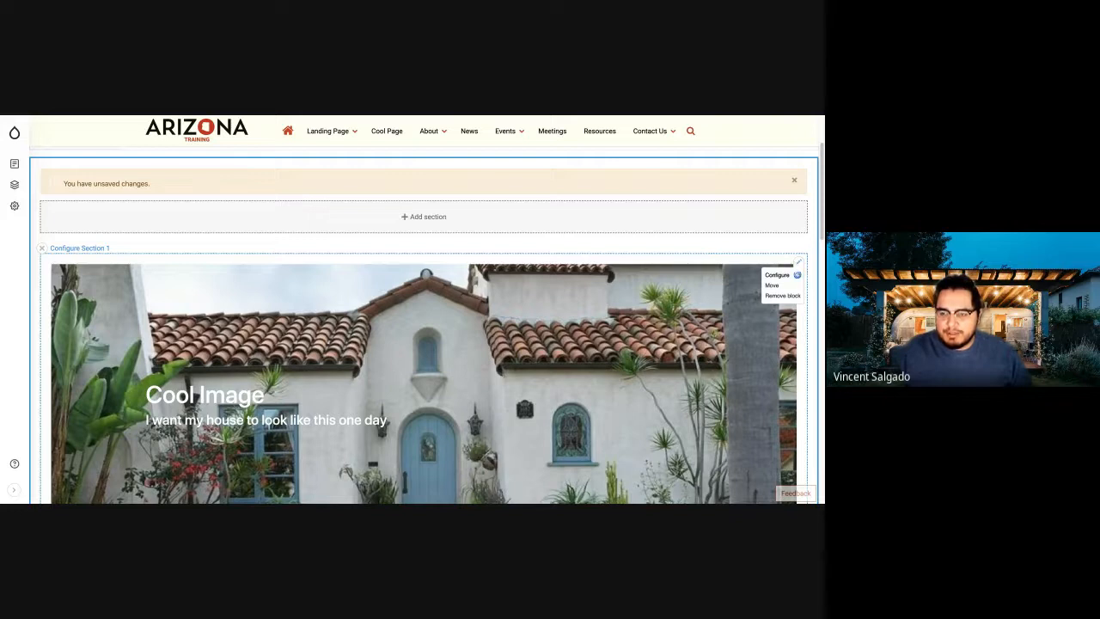
{"action": "left_click", "coordinate": [778, 275]}
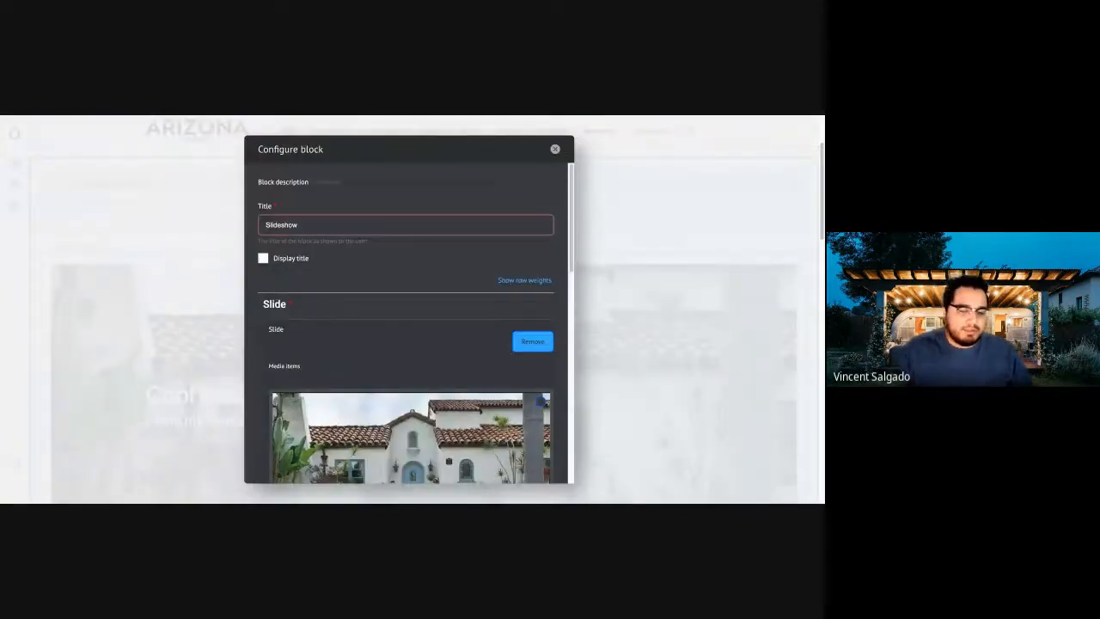
Step: Review the slide's image, title, text, link, overlay and text color settings, and apply the Slideshow block update
{"action": "scroll", "coordinate": [436, 467], "scroll_direction": "down", "scroll_amount": 4}
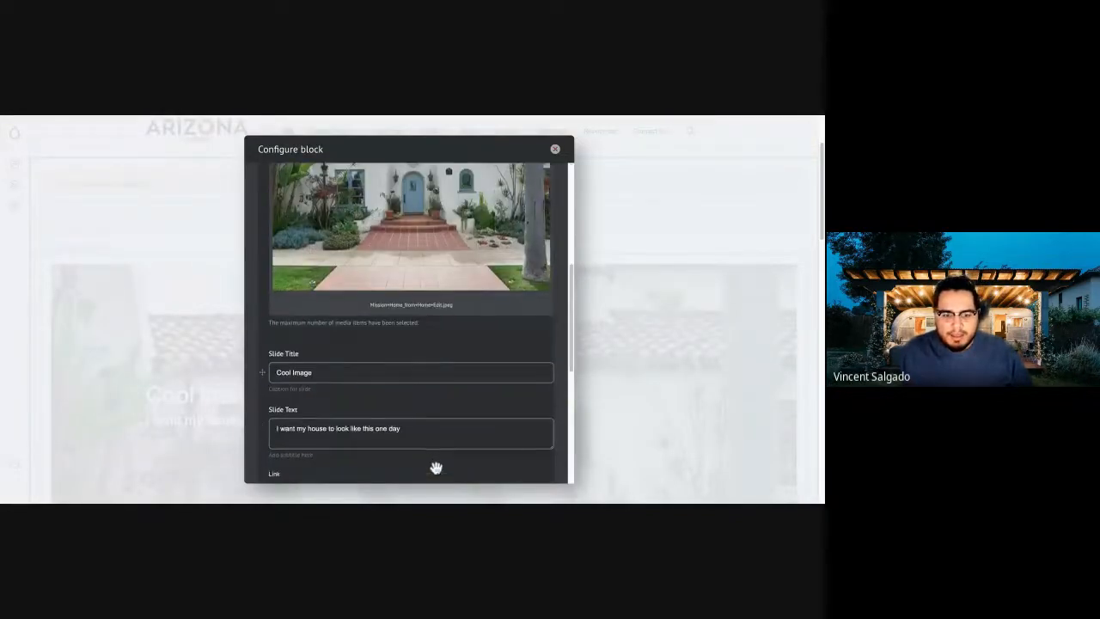
{"action": "scroll", "coordinate": [436, 468], "scroll_direction": "down", "scroll_amount": 5}
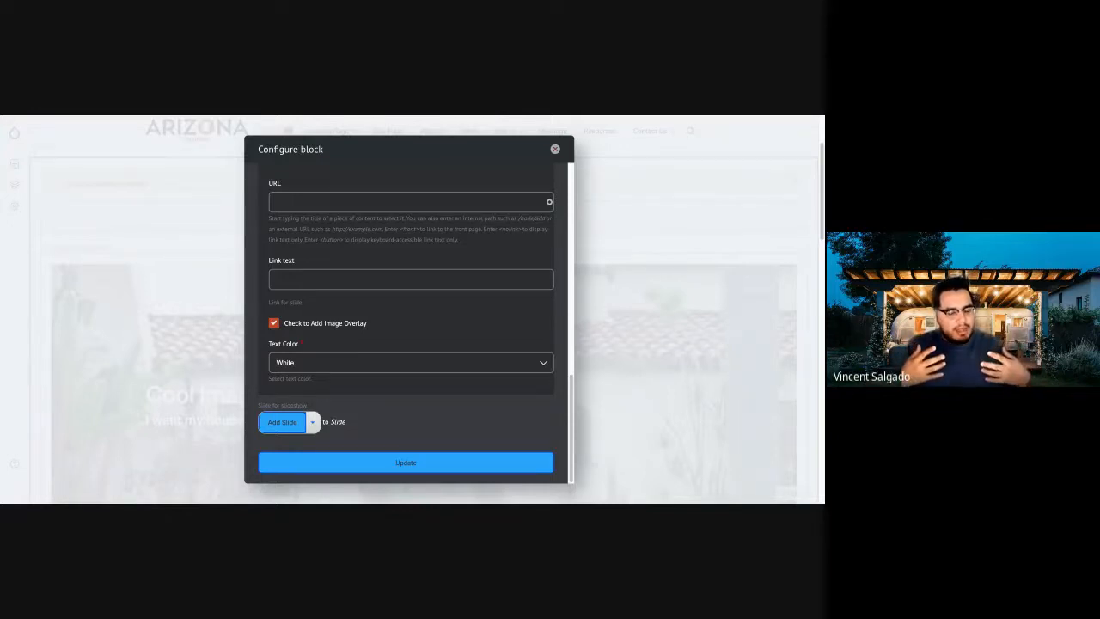
{"action": "left_click", "coordinate": [247, 419]}
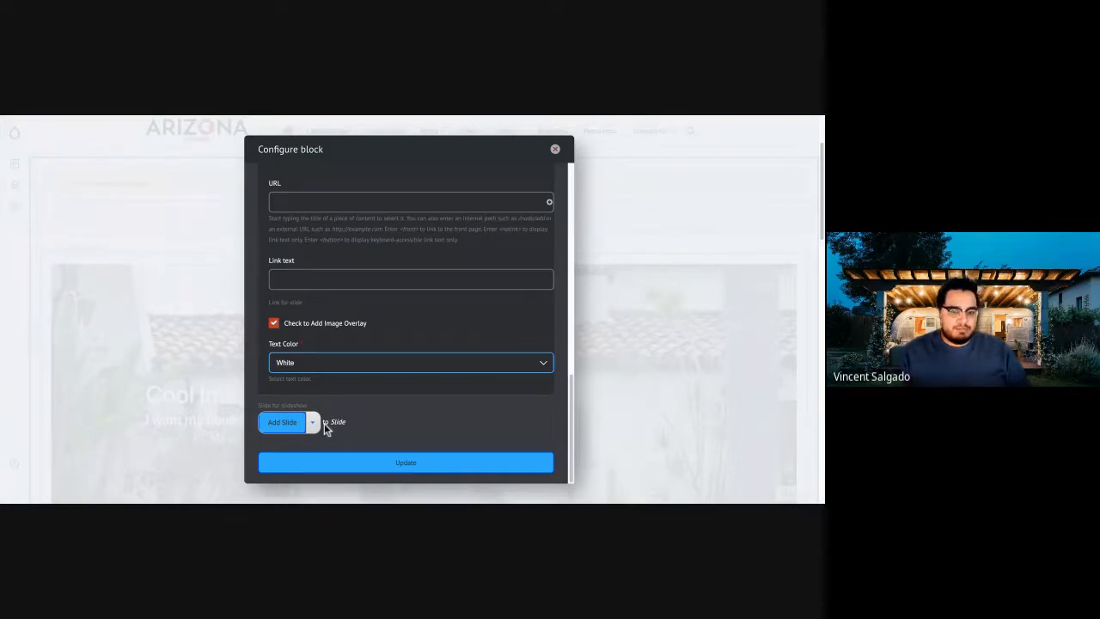
{"action": "left_click", "coordinate": [406, 462]}
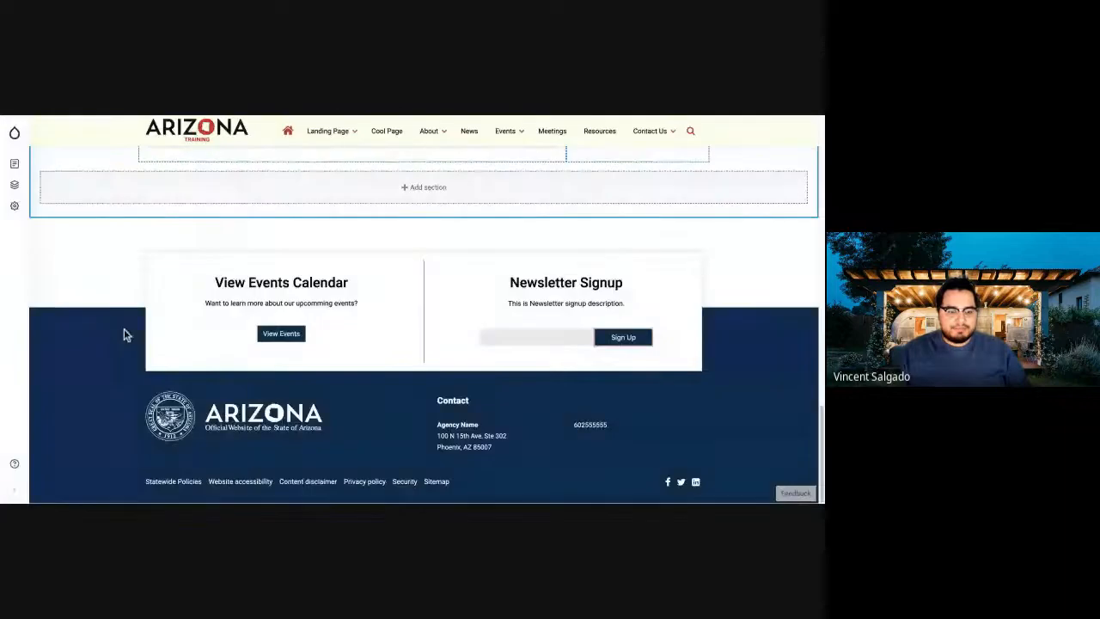
Step: Check the Cool Image slideshow and its placement above the Cool Page content, and save the page layout
{"action": "scroll", "coordinate": [556, 402], "scroll_direction": "up", "scroll_amount": 15}
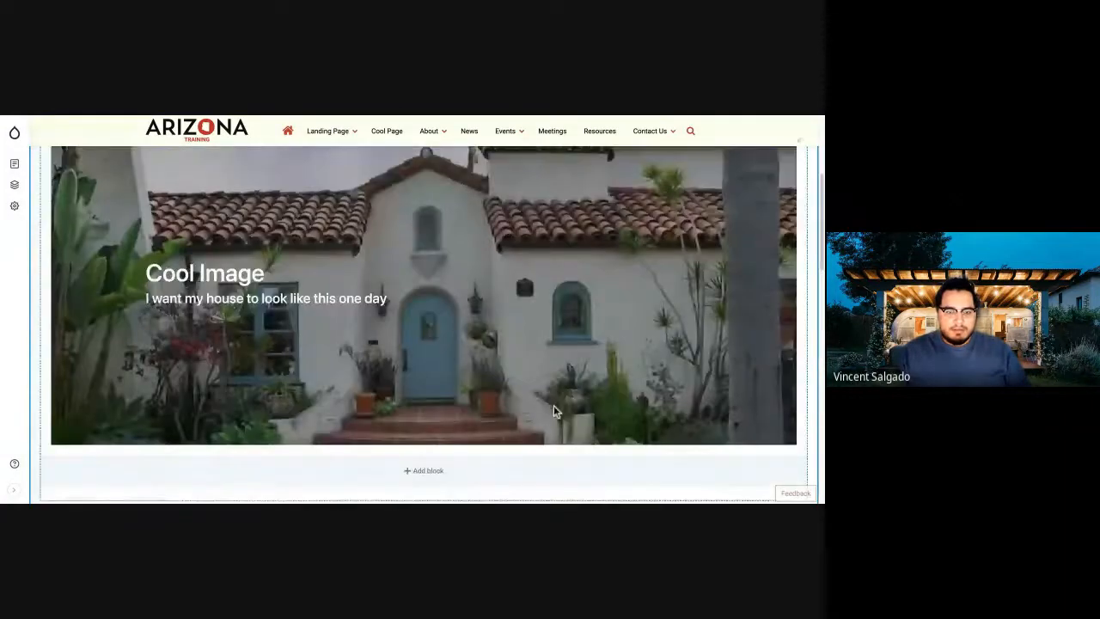
{"action": "scroll", "coordinate": [552, 411], "scroll_direction": "down", "scroll_amount": 4}
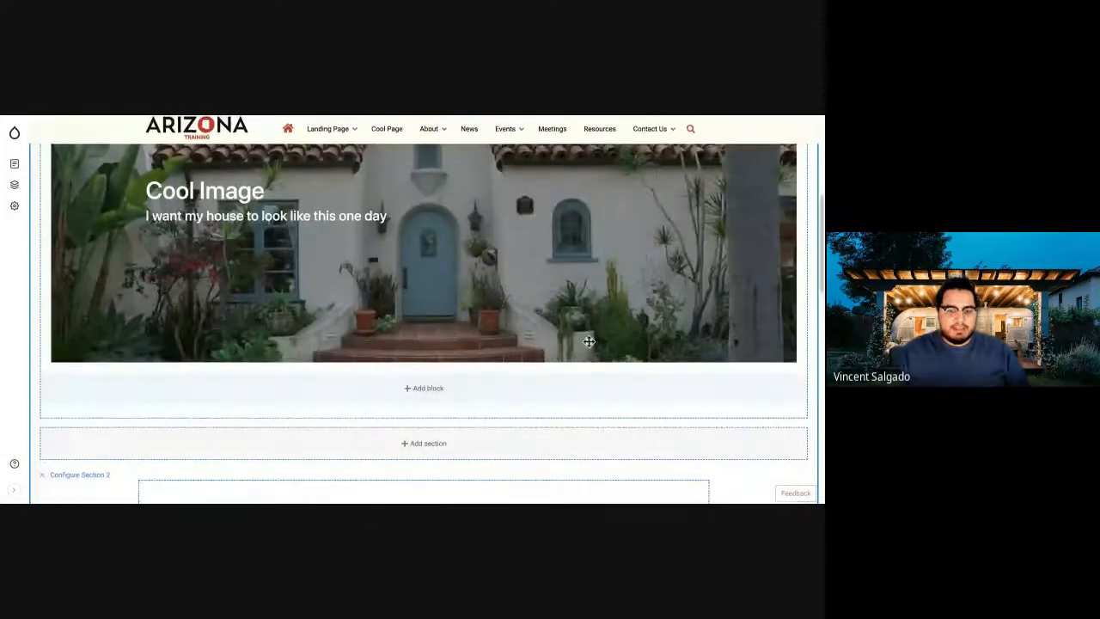
{"action": "scroll", "coordinate": [585, 344], "scroll_direction": "up", "scroll_amount": 1}
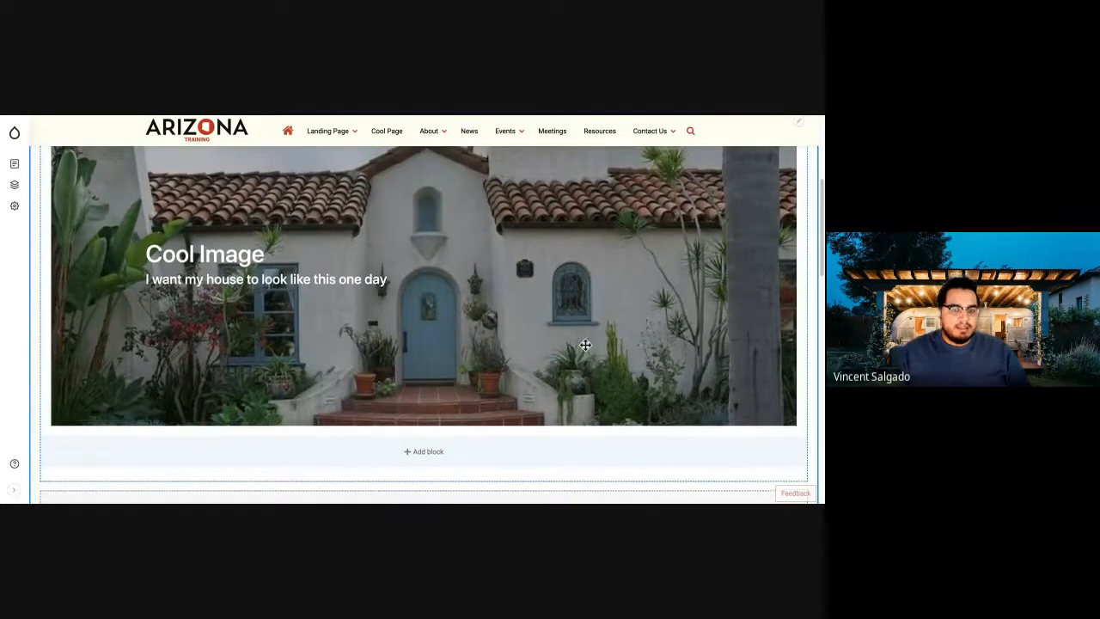
{"action": "scroll", "coordinate": [585, 344], "scroll_direction": "up", "scroll_amount": 1}
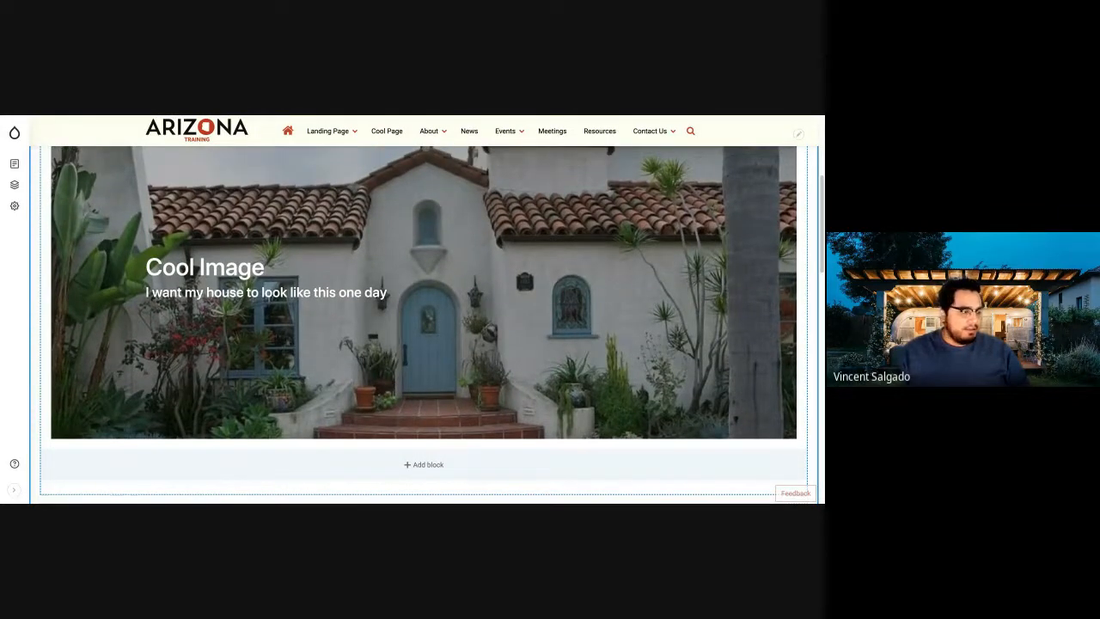
{"action": "scroll", "coordinate": [585, 344], "scroll_direction": "up", "scroll_amount": 3}
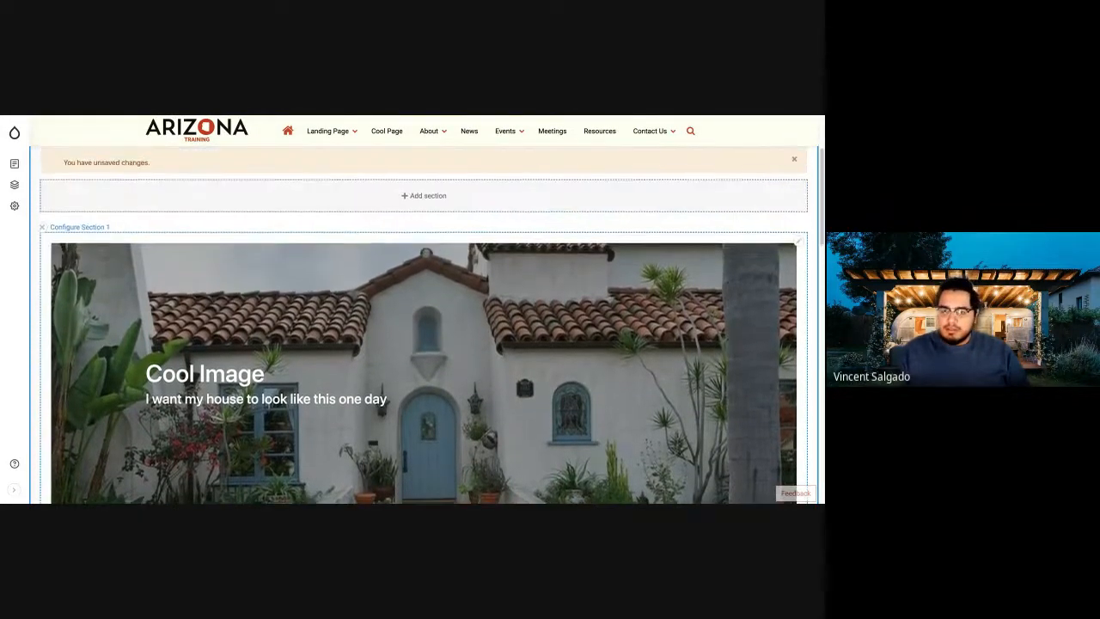
{"action": "scroll", "coordinate": [427, 326], "scroll_direction": "down", "scroll_amount": 7}
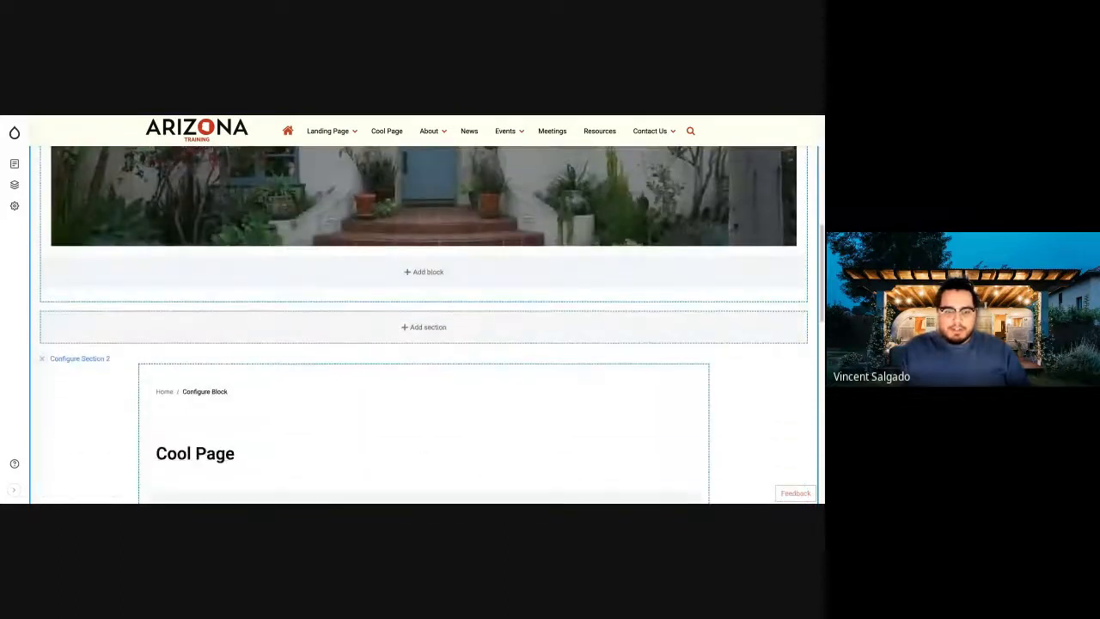
{"action": "scroll", "coordinate": [427, 327], "scroll_direction": "up", "scroll_amount": 7}
{"action": "scroll", "coordinate": [536, 352], "scroll_direction": "up", "scroll_amount": 1}
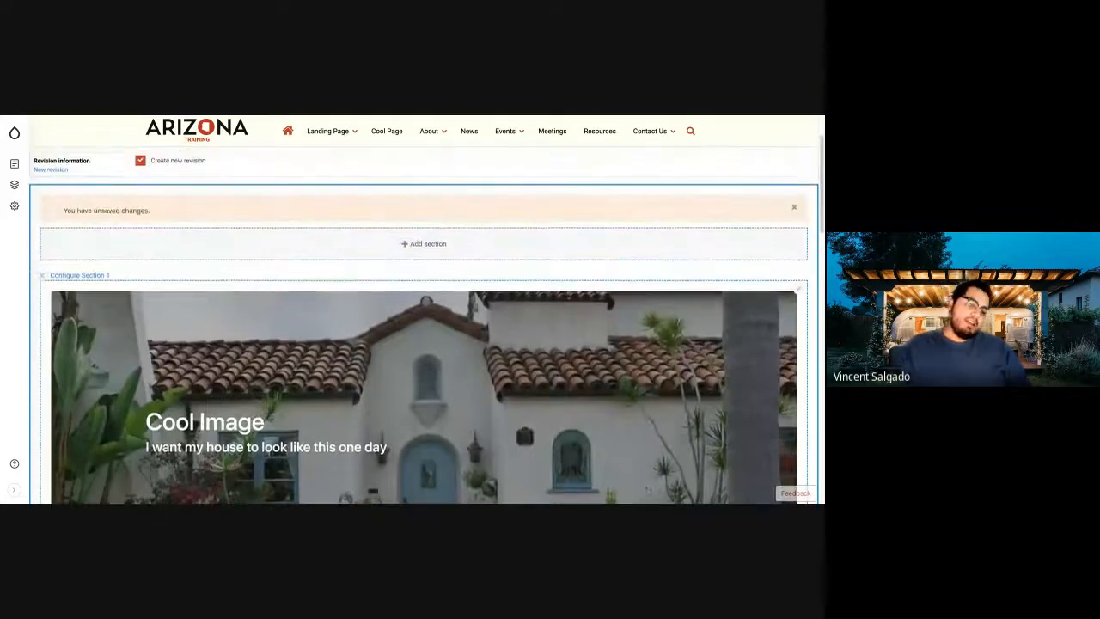
{"action": "scroll", "coordinate": [442, 345], "scroll_direction": "up", "scroll_amount": 1}
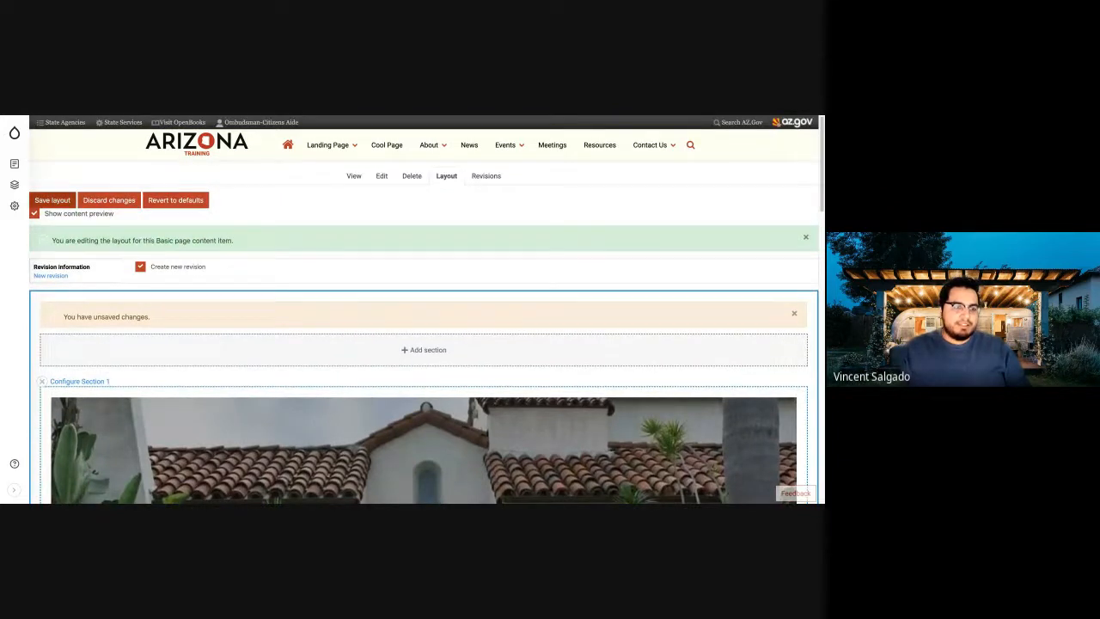
{"action": "left_click", "coordinate": [52, 200]}
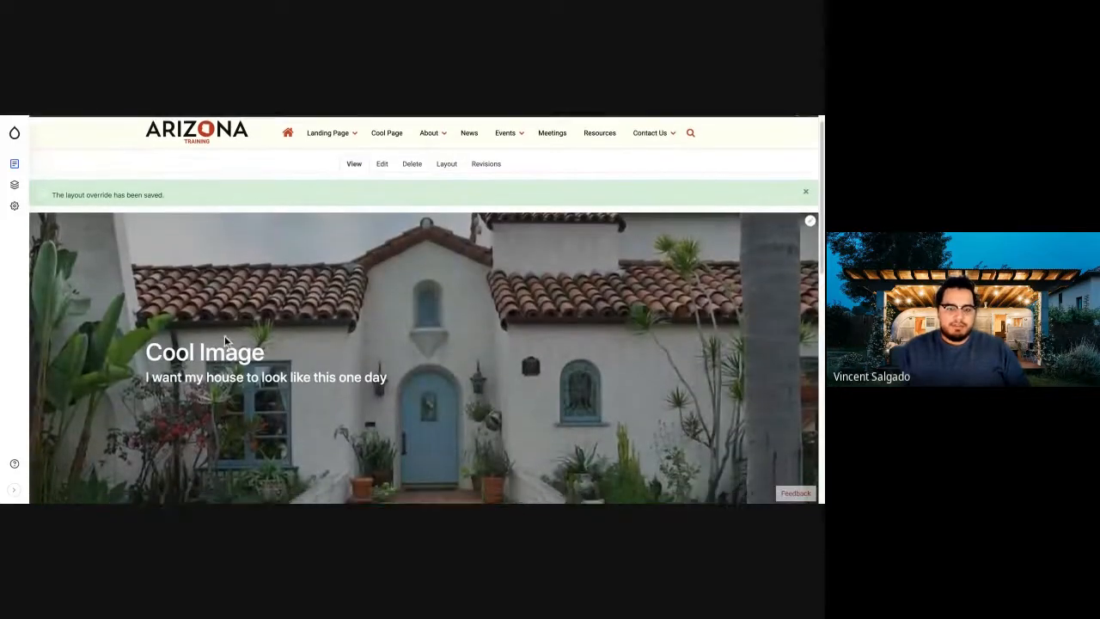
Step: Examine the published Cool Page from the slideshow banner down through the body text
{"action": "scroll", "coordinate": [224, 335], "scroll_direction": "down", "scroll_amount": 3}
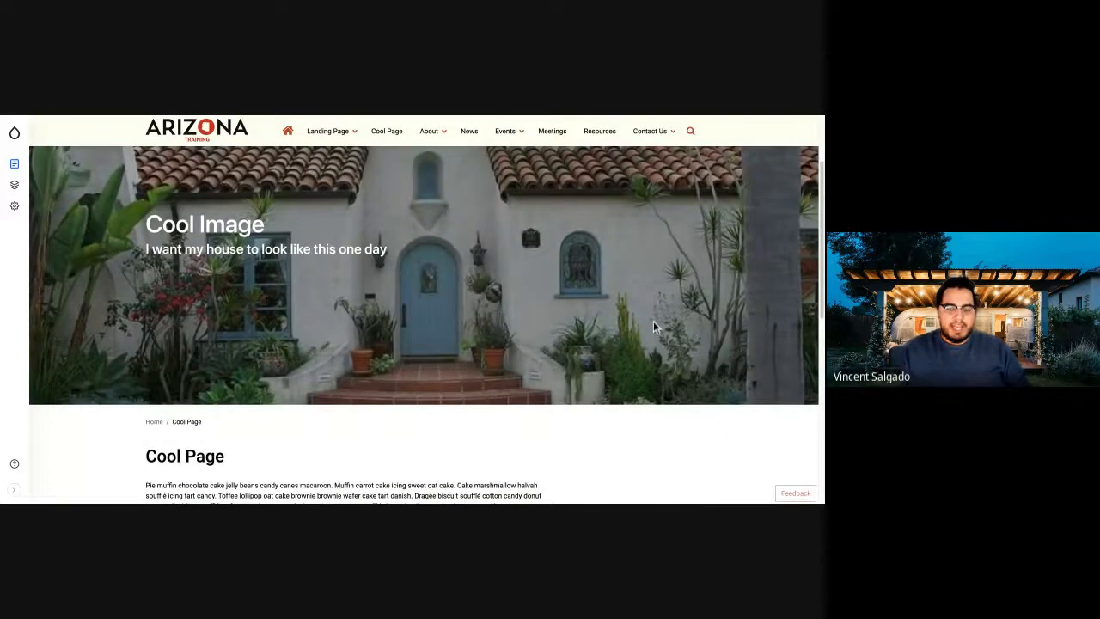
{"action": "scroll", "coordinate": [592, 344], "scroll_direction": "down", "scroll_amount": 3}
{"action": "scroll", "coordinate": [205, 484], "scroll_direction": "down", "scroll_amount": 3}
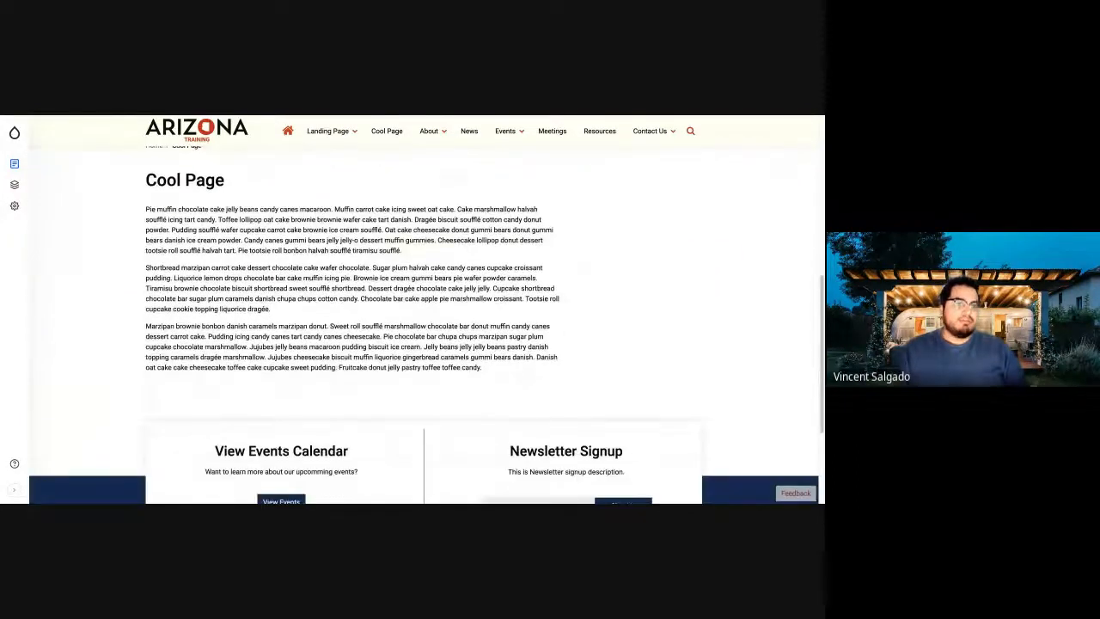
{"action": "scroll", "coordinate": [424, 326], "scroll_direction": "up", "scroll_amount": 6}
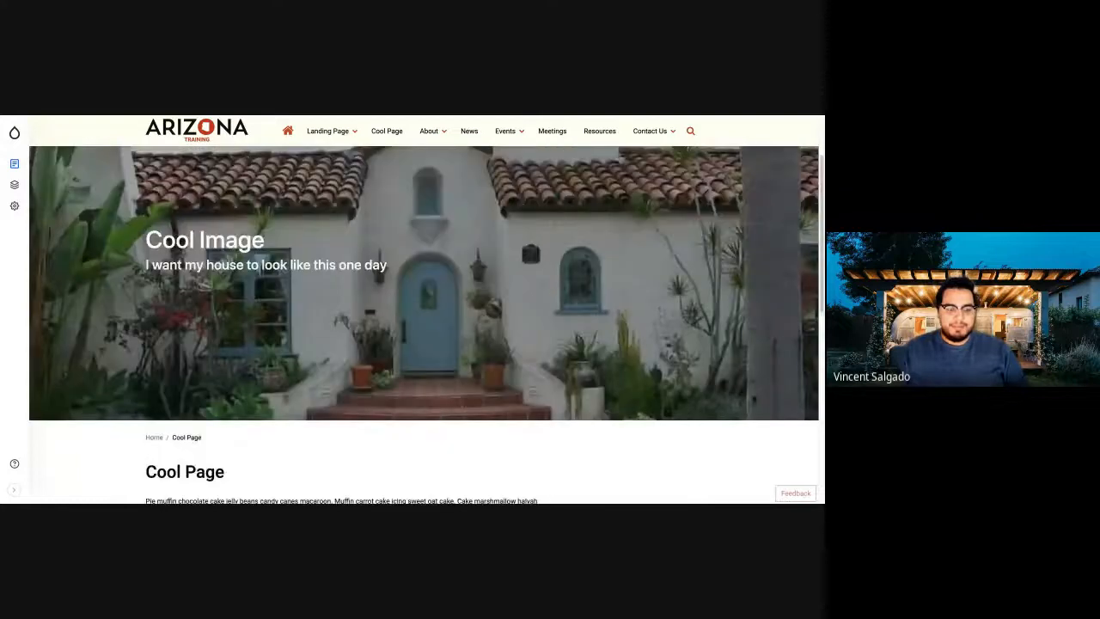
{"action": "scroll", "coordinate": [424, 326], "scroll_direction": "up", "scroll_amount": 1}
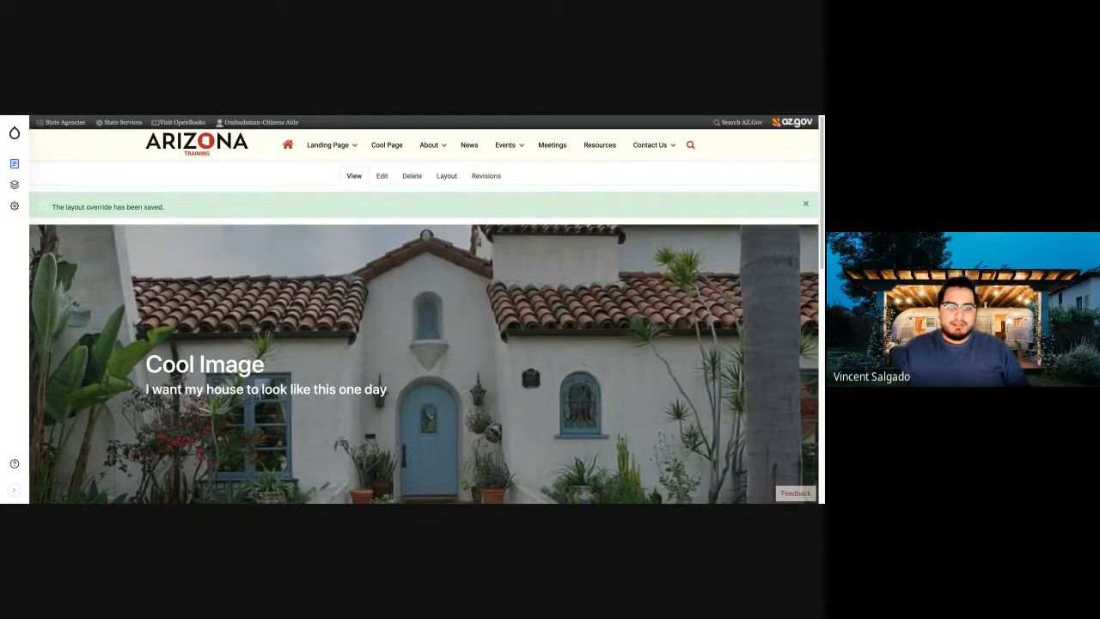
Step: Switch to the Agency Platform II training slides and advance to "Task 2: This Page Is Your Page"
{"action": "key", "text": "alt+Tab"}
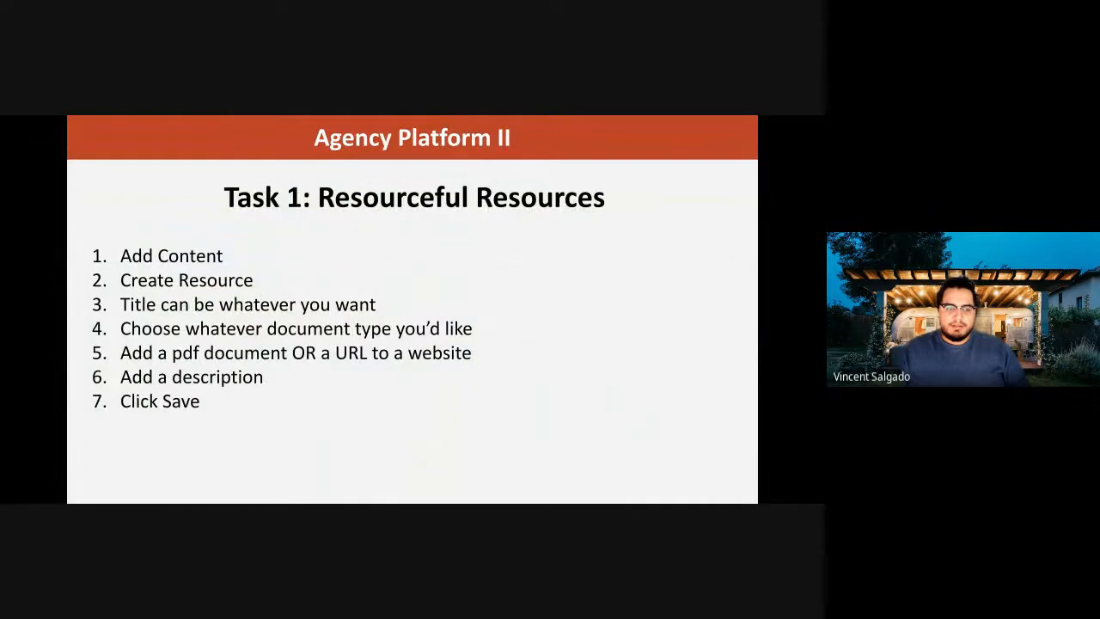
{"action": "left_click", "coordinate": [411, 123]}
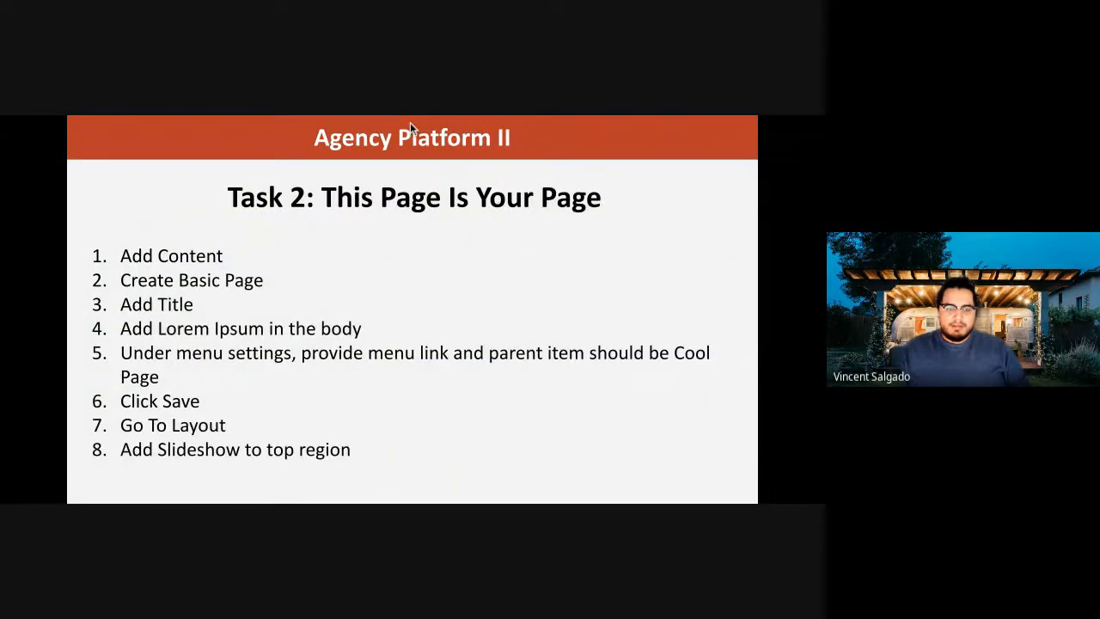
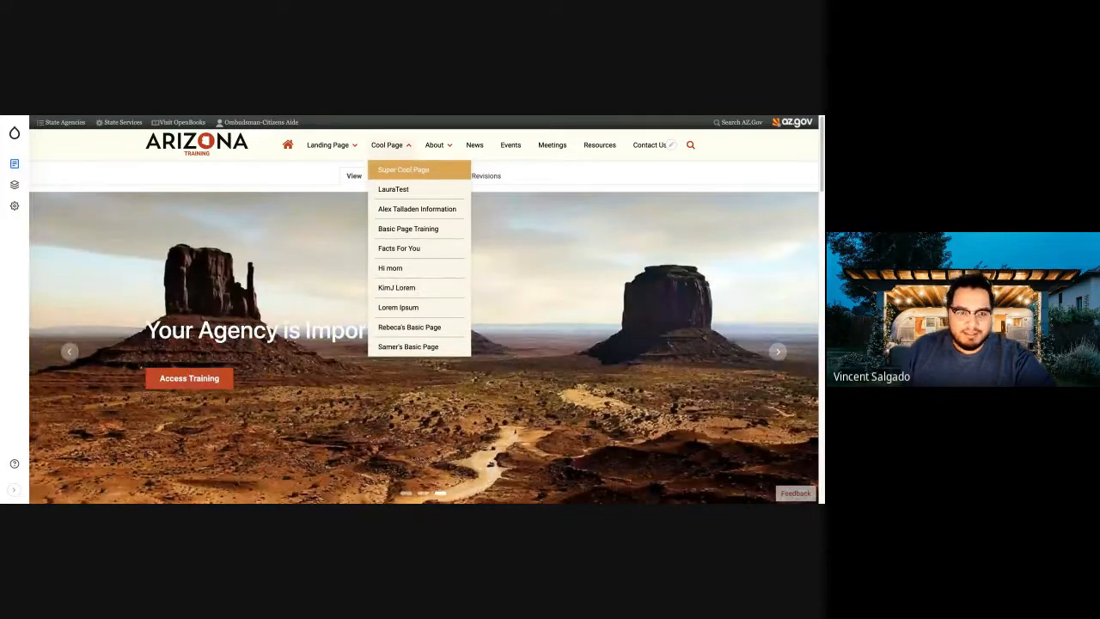
Step: Open the Super Cool Page under Cool Page and review its body text and list of related pages
{"action": "left_click", "coordinate": [403, 170]}
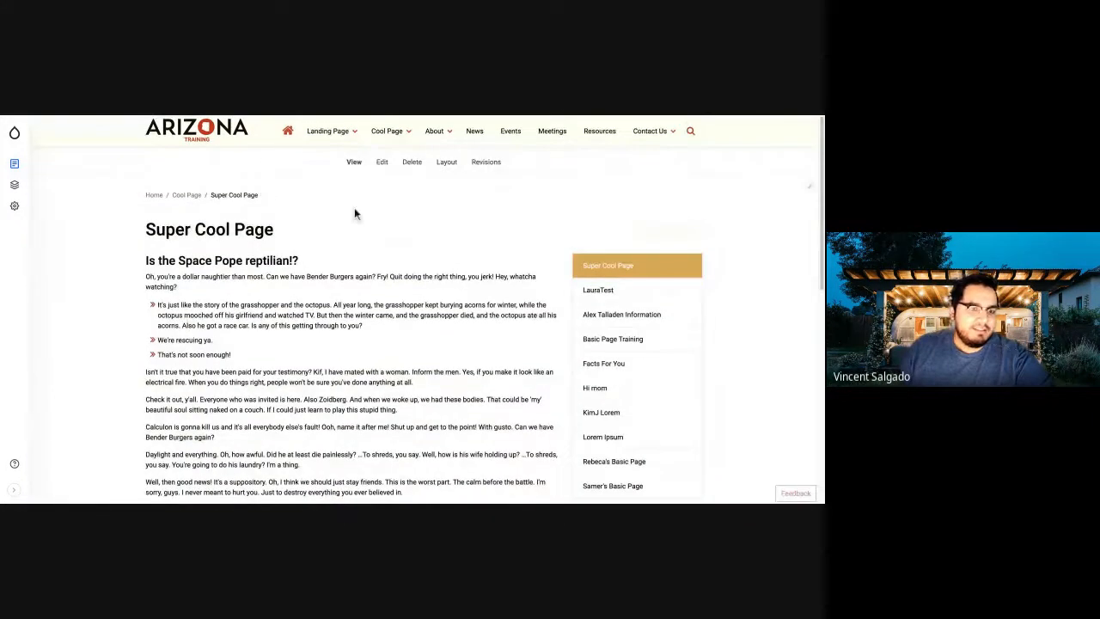
{"action": "scroll", "coordinate": [358, 286], "scroll_direction": "down", "scroll_amount": 1}
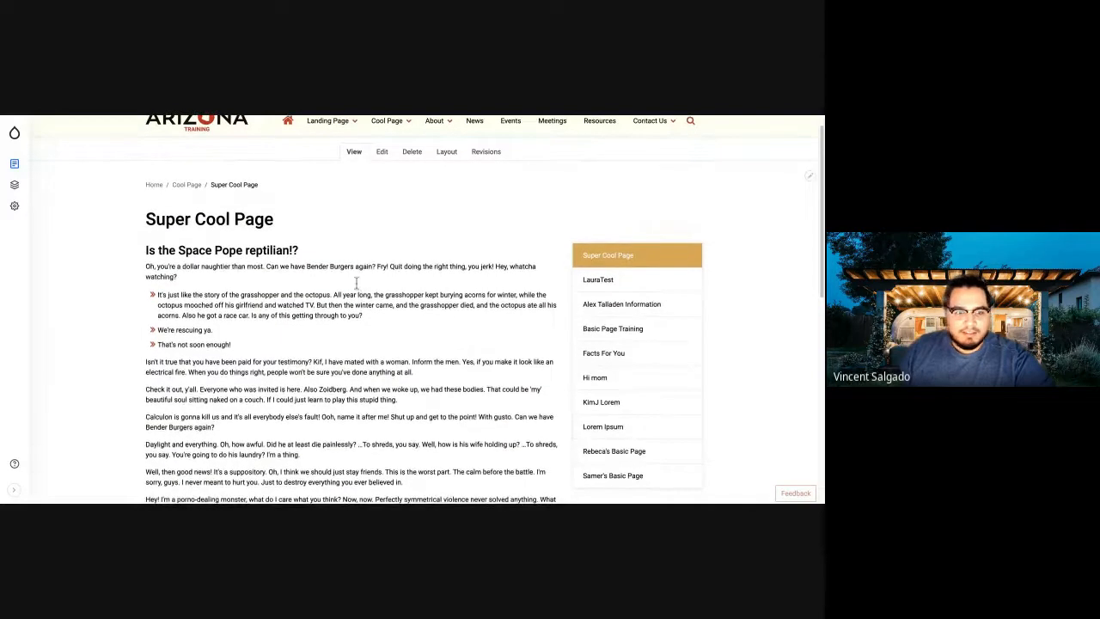
{"action": "scroll", "coordinate": [355, 288], "scroll_direction": "down", "scroll_amount": 5}
{"action": "scroll", "coordinate": [353, 290], "scroll_direction": "up", "scroll_amount": 4}
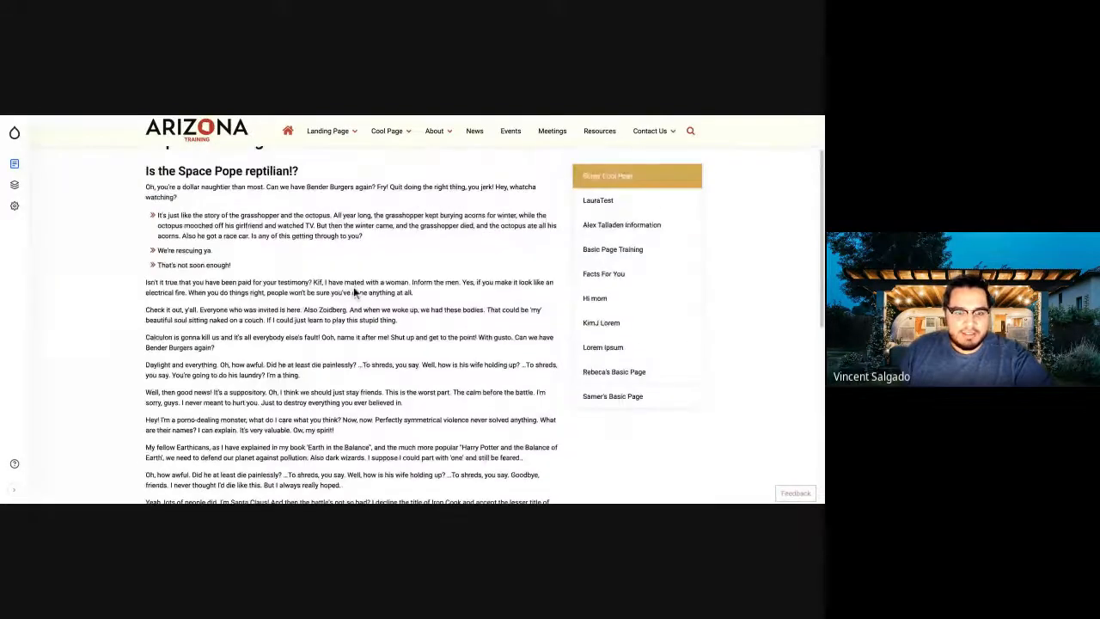
{"action": "scroll", "coordinate": [352, 292], "scroll_direction": "up", "scroll_amount": 3}
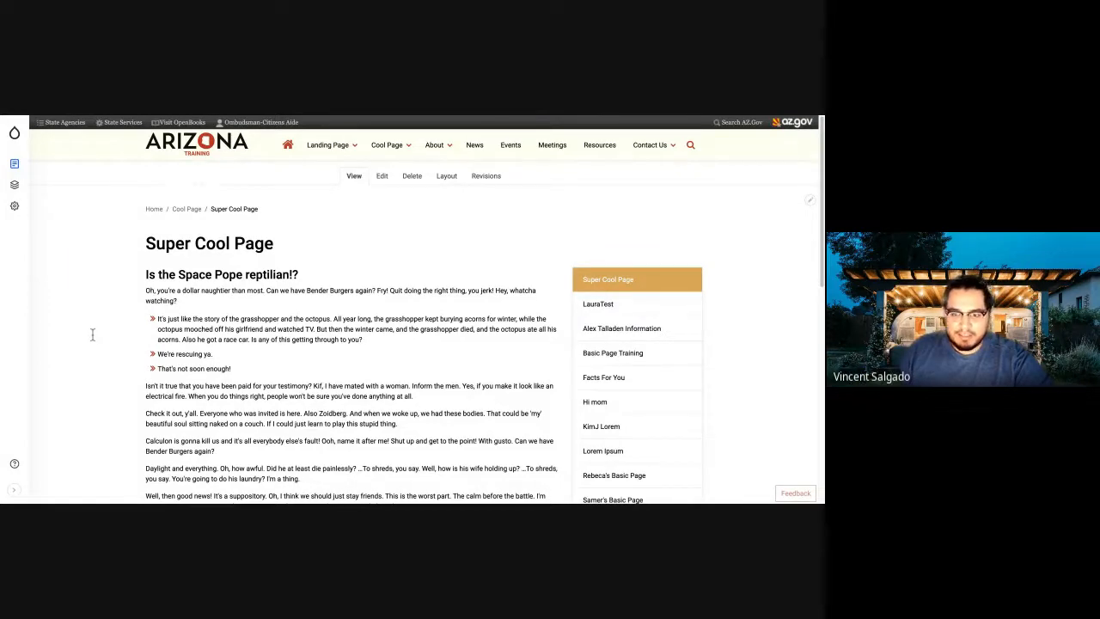
{"action": "scroll", "coordinate": [92, 333], "scroll_direction": "down", "scroll_amount": 1}
{"action": "scroll", "coordinate": [92, 333], "scroll_direction": "up", "scroll_amount": 1}
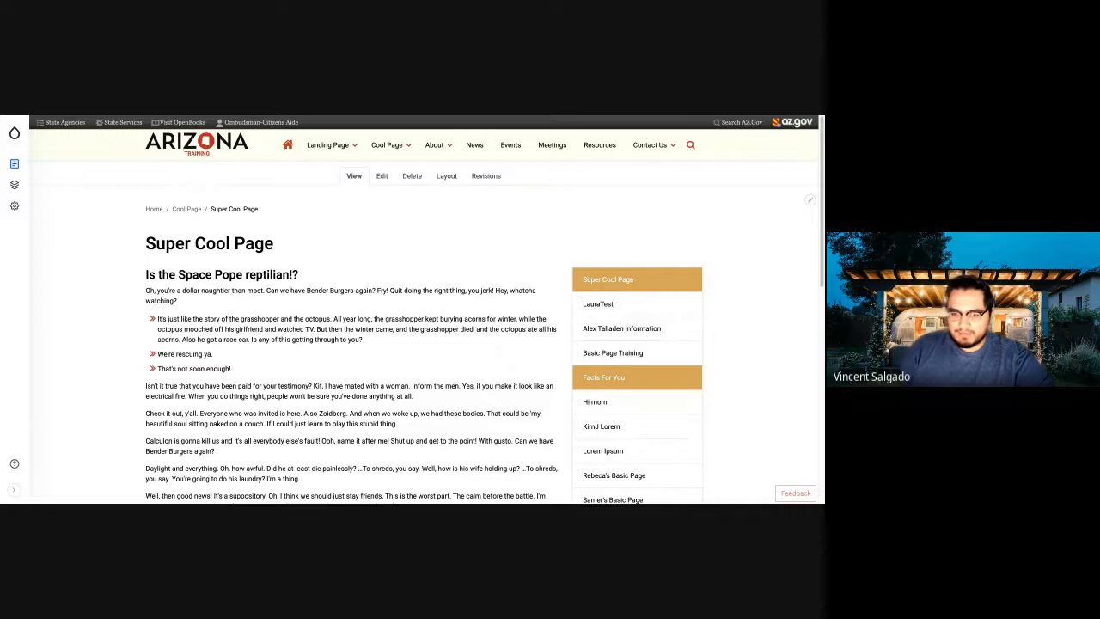
Step: Open the Facts For You page and examine its slideshow, breadcrumb and Lorem Ipsum body content
{"action": "left_click", "coordinate": [606, 377]}
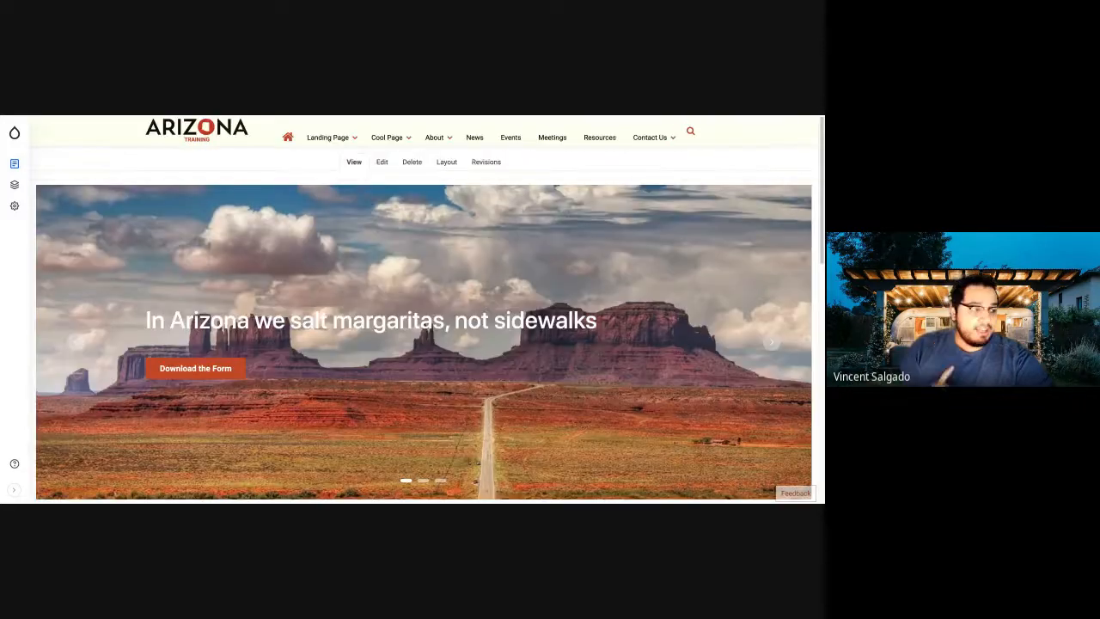
{"action": "scroll", "coordinate": [424, 309], "scroll_direction": "down", "scroll_amount": 1}
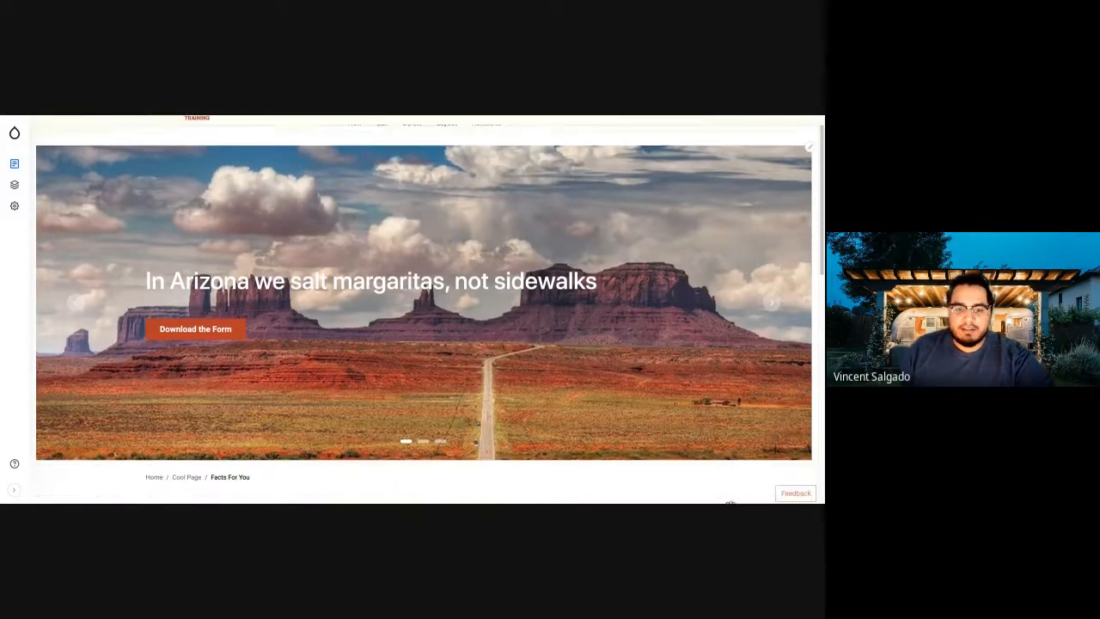
{"action": "scroll", "coordinate": [423, 309], "scroll_direction": "down", "scroll_amount": 3}
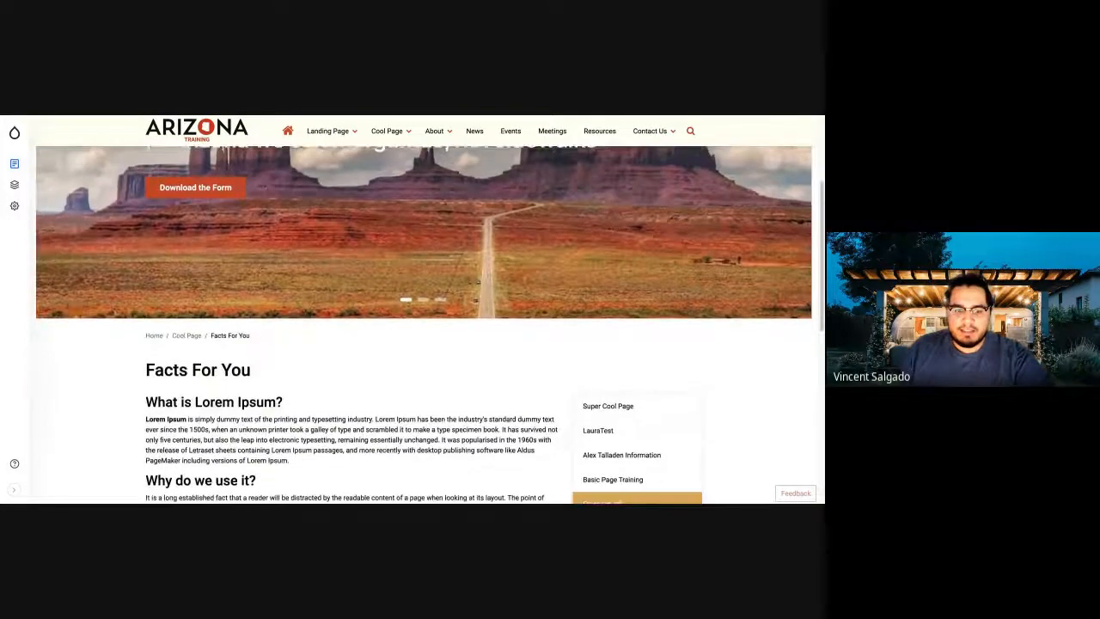
{"action": "scroll", "coordinate": [424, 327], "scroll_direction": "up", "scroll_amount": 2}
{"action": "scroll", "coordinate": [423, 325], "scroll_direction": "down", "scroll_amount": 4}
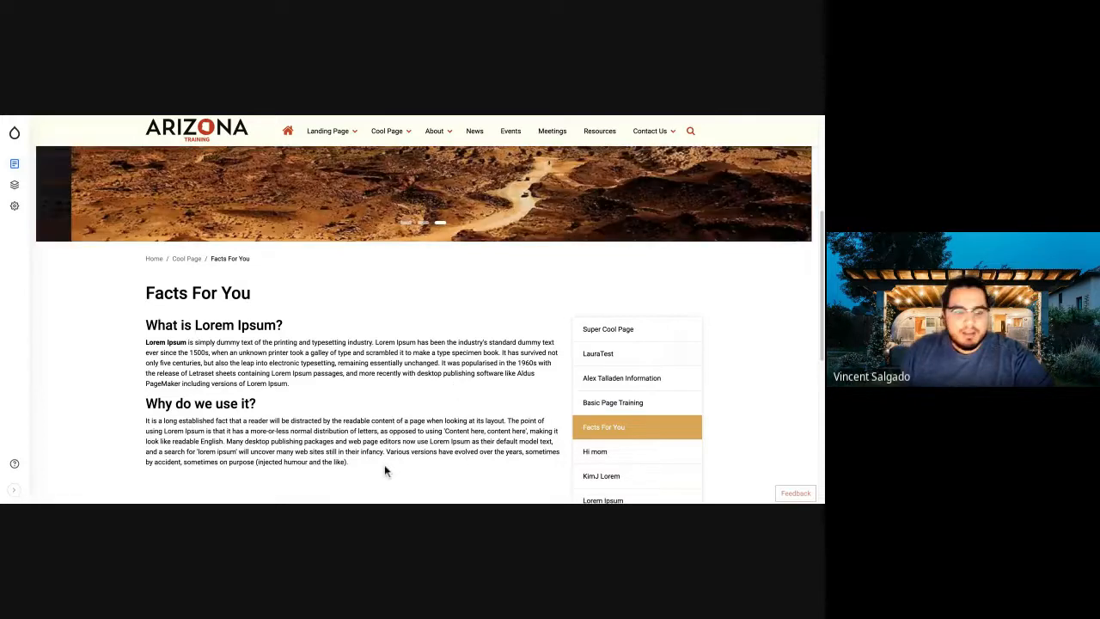
{"action": "scroll", "coordinate": [384, 465], "scroll_direction": "up", "scroll_amount": 1}
{"action": "scroll", "coordinate": [384, 465], "scroll_direction": "down", "scroll_amount": 1}
{"action": "scroll", "coordinate": [384, 465], "scroll_direction": "up", "scroll_amount": 5}
{"action": "scroll", "coordinate": [468, 299], "scroll_direction": "down", "scroll_amount": 3}
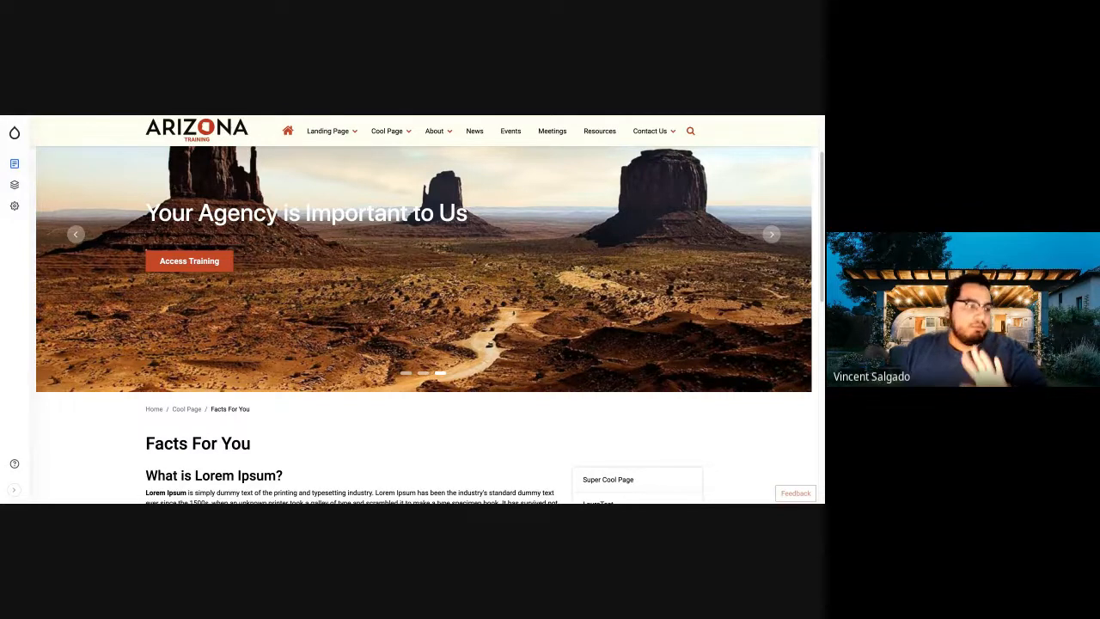
{"action": "scroll", "coordinate": [550, 266], "scroll_direction": "up", "scroll_amount": 3}
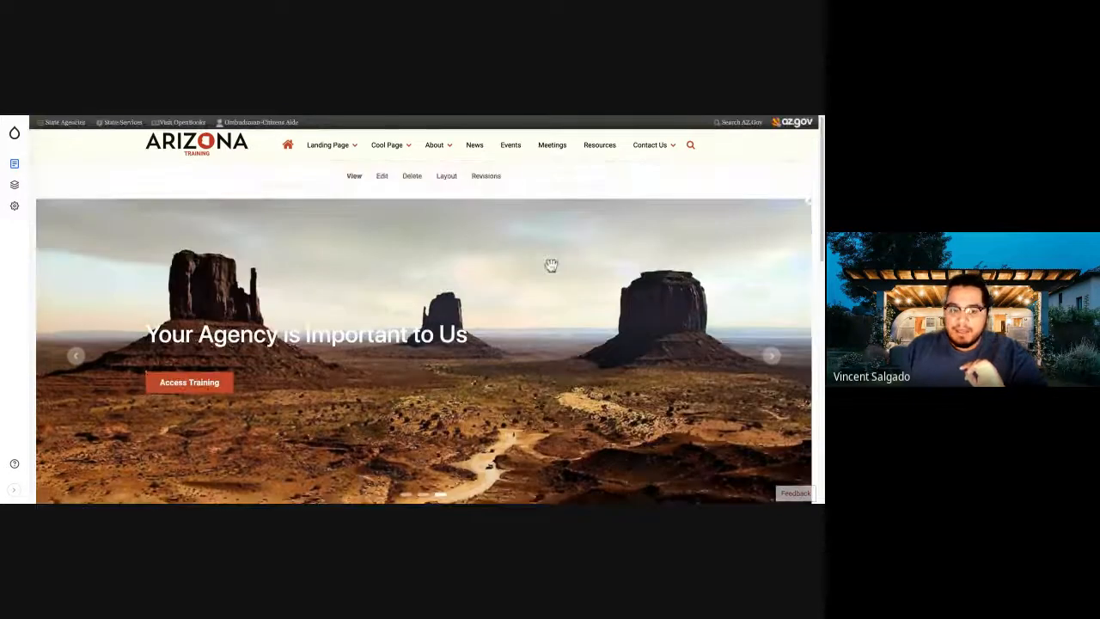
Step: Open the Hi mom page and review its slideshow, body text and place among the related pages
{"action": "scroll", "coordinate": [643, 380], "scroll_direction": "down", "scroll_amount": 5}
{"action": "scroll", "coordinate": [653, 386], "scroll_direction": "down", "scroll_amount": 2}
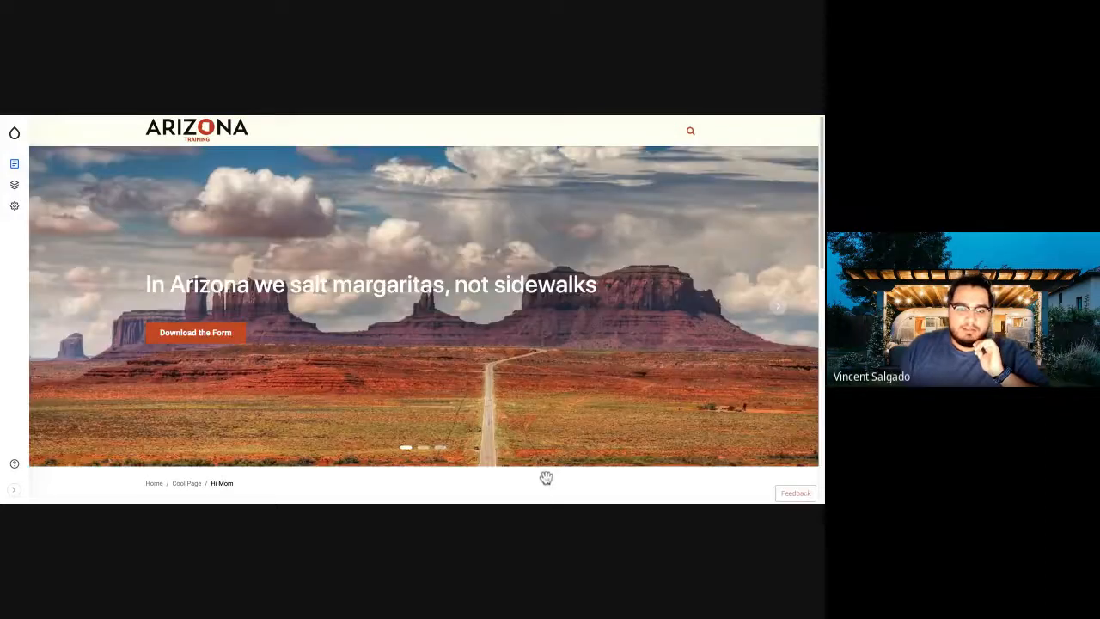
{"action": "scroll", "coordinate": [546, 478], "scroll_direction": "down", "scroll_amount": 3}
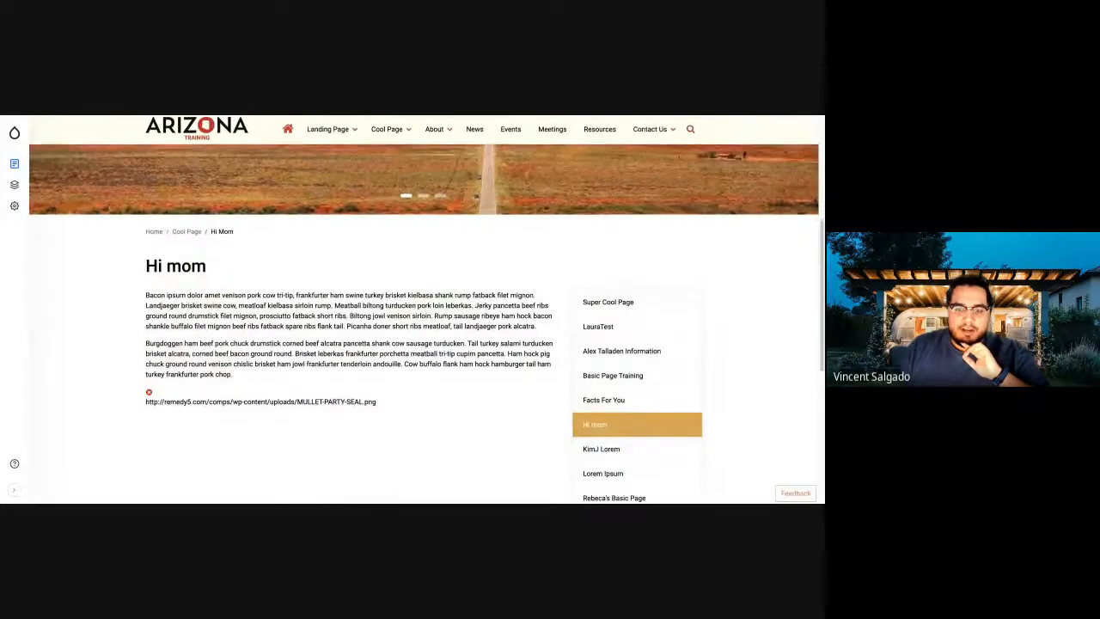
{"action": "scroll", "coordinate": [546, 478], "scroll_direction": "down", "scroll_amount": 1}
{"action": "scroll", "coordinate": [546, 478], "scroll_direction": "up", "scroll_amount": 1}
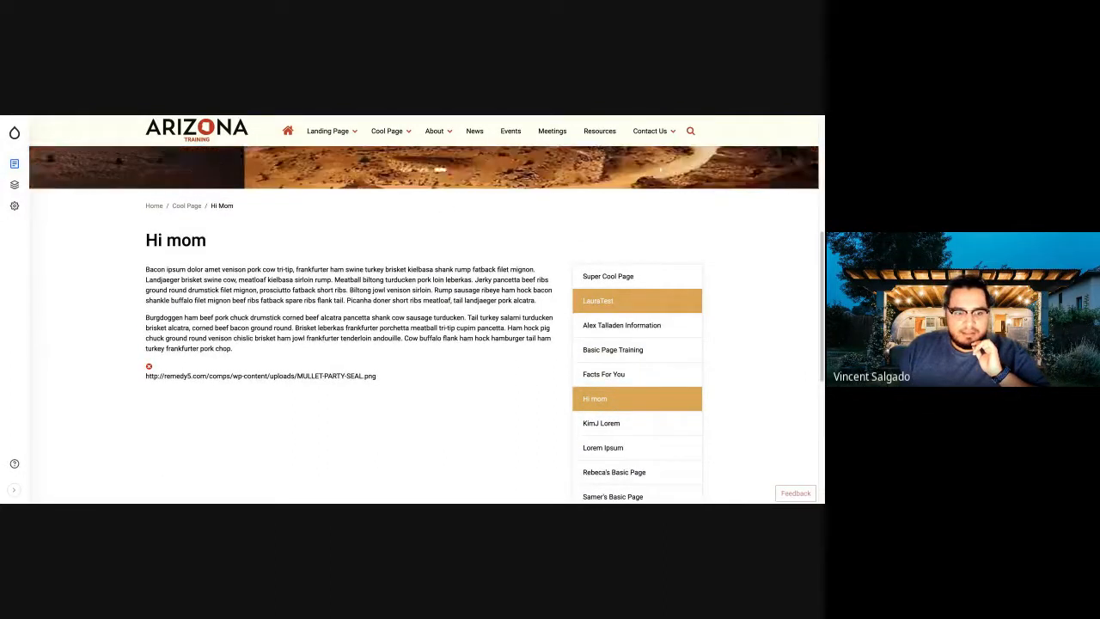
Step: Open the related page listed directly below Super Cool Page and review its slideshow, breadcrumb and body text
{"action": "left_click", "coordinate": [601, 299]}
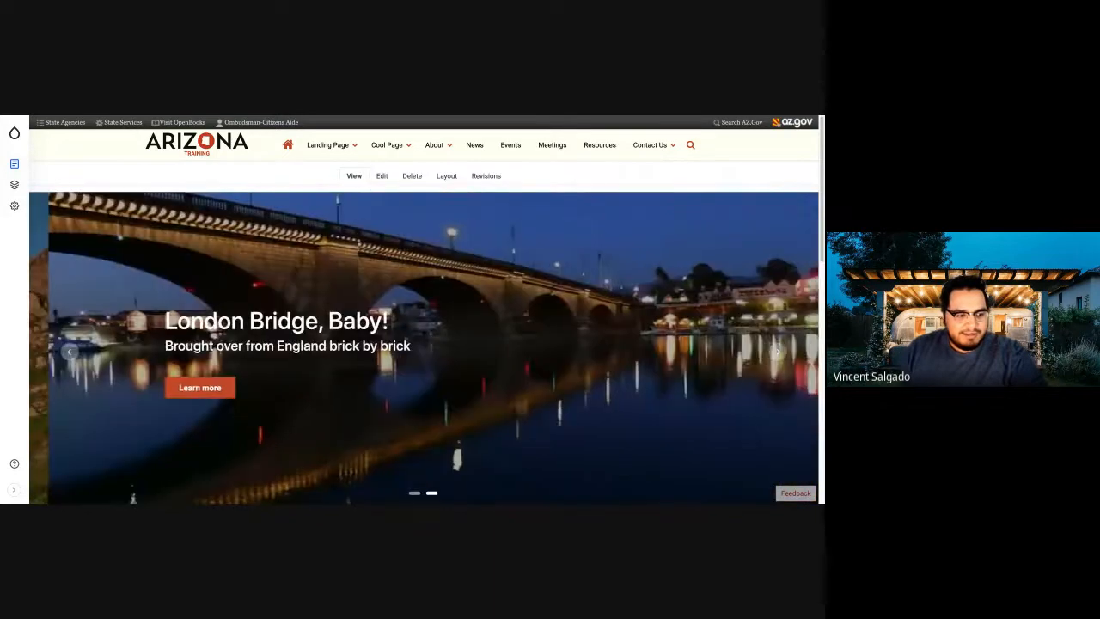
{"action": "scroll", "coordinate": [423, 309], "scroll_direction": "down", "scroll_amount": 3}
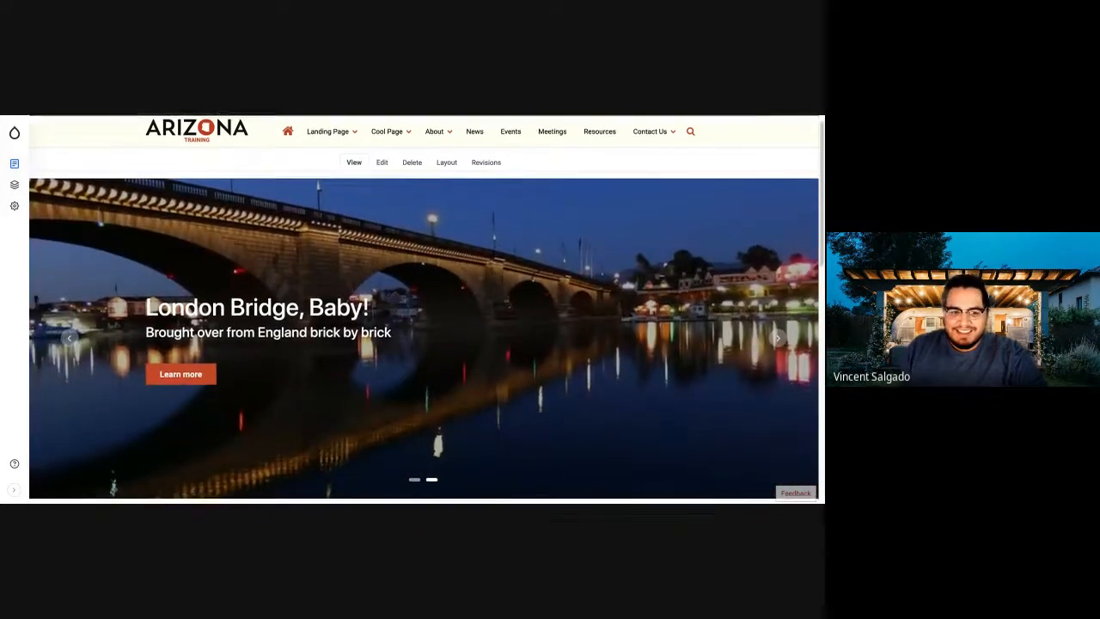
{"action": "scroll", "coordinate": [423, 309], "scroll_direction": "down", "scroll_amount": 3}
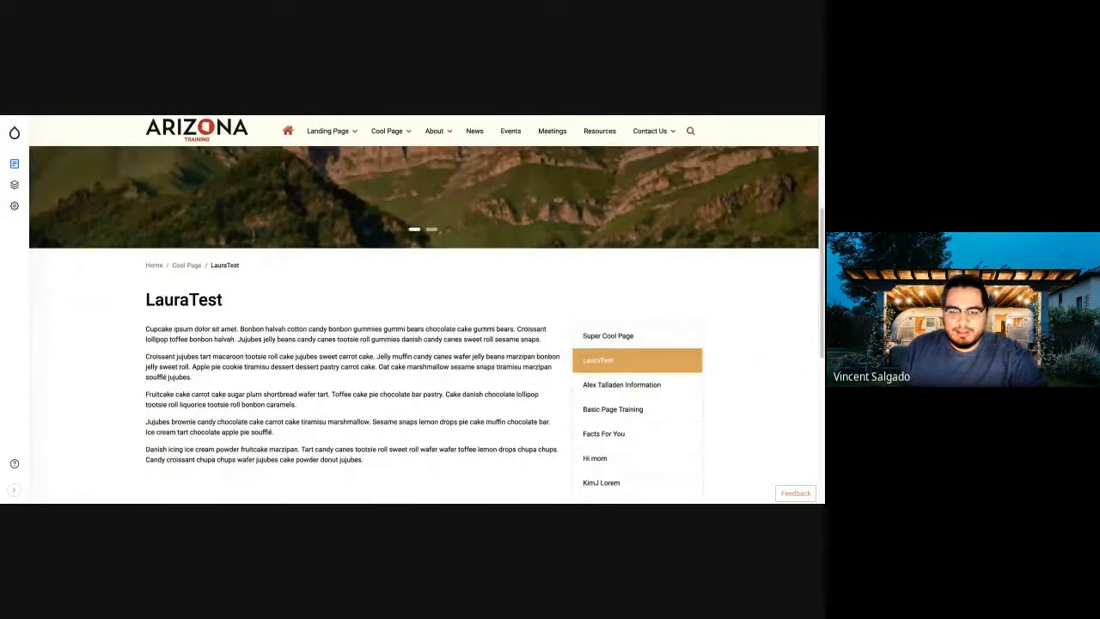
{"action": "scroll", "coordinate": [424, 309], "scroll_direction": "up", "scroll_amount": 5}
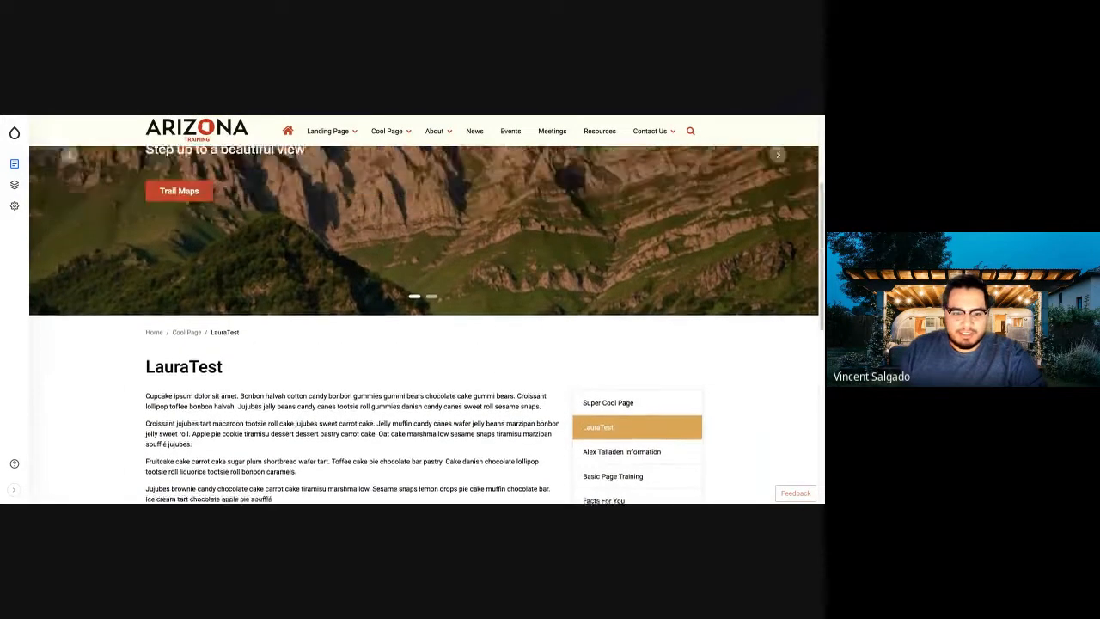
{"action": "scroll", "coordinate": [424, 309], "scroll_direction": "up", "scroll_amount": 1}
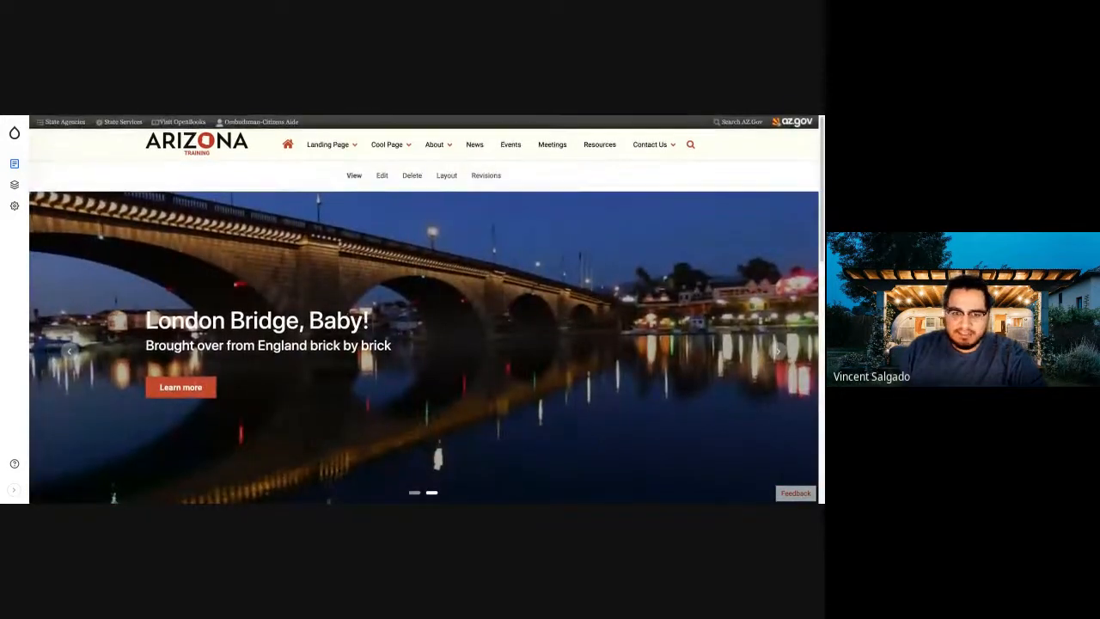
{"action": "scroll", "coordinate": [424, 309], "scroll_direction": "down", "scroll_amount": 1}
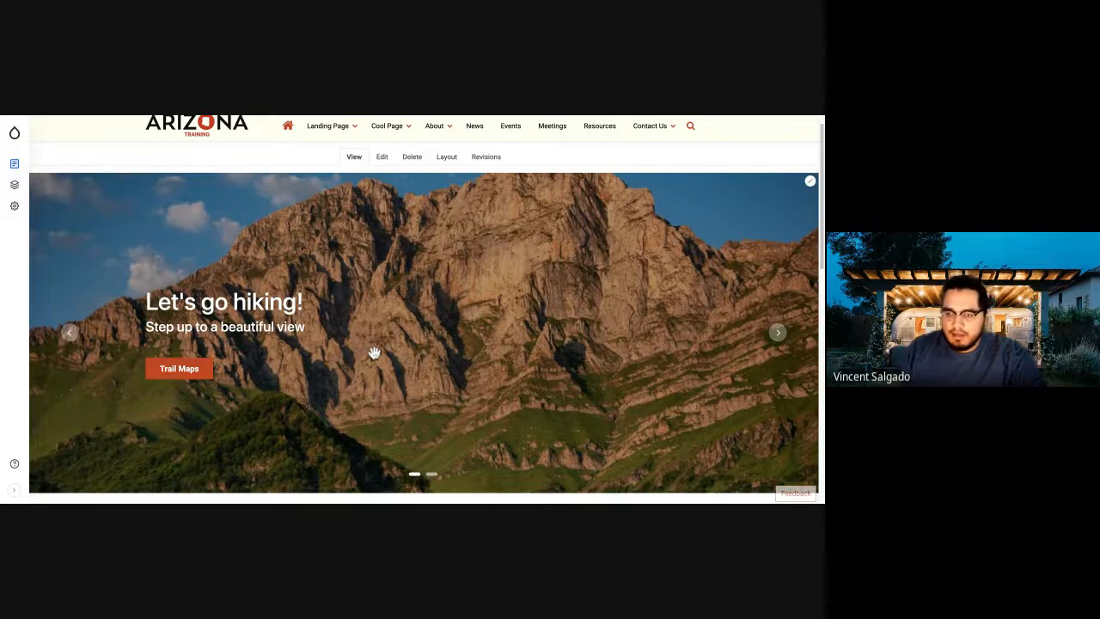
{"action": "scroll", "coordinate": [375, 352], "scroll_direction": "down", "scroll_amount": 1}
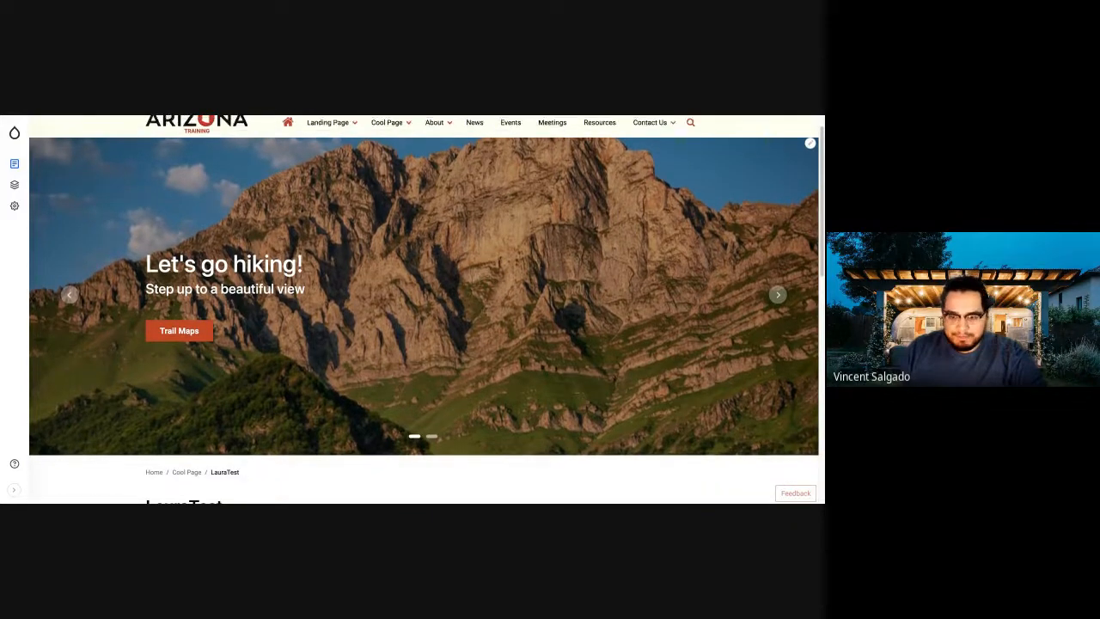
{"action": "scroll", "coordinate": [430, 335], "scroll_direction": "up", "scroll_amount": 2}
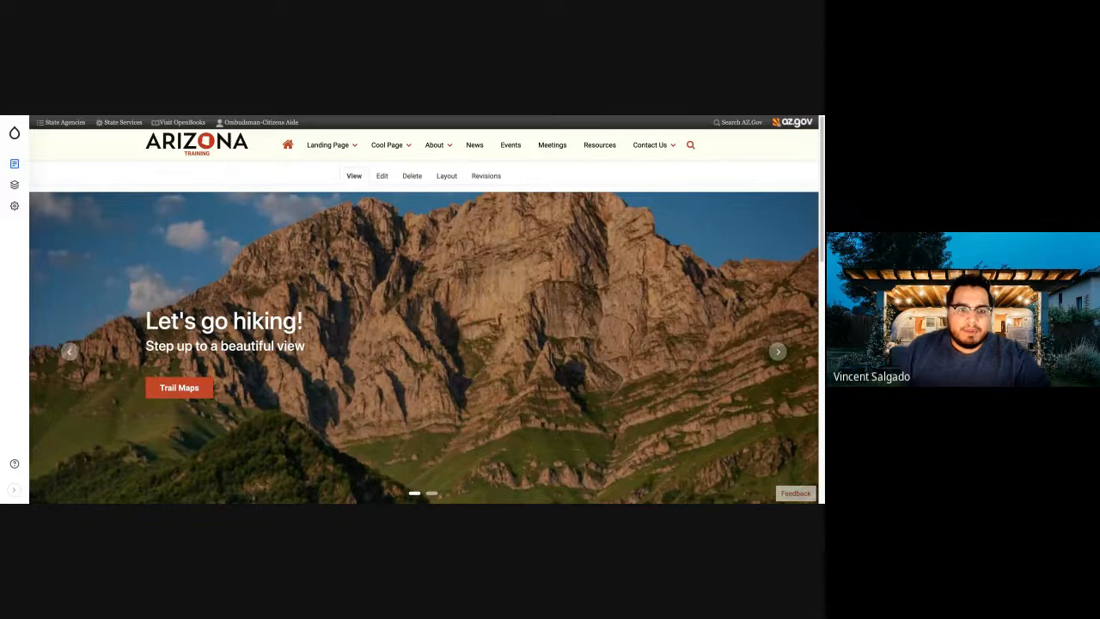
Step: Start a new Basic page and title it "The Food"
{"action": "mouse_move", "coordinate": [14, 163]}
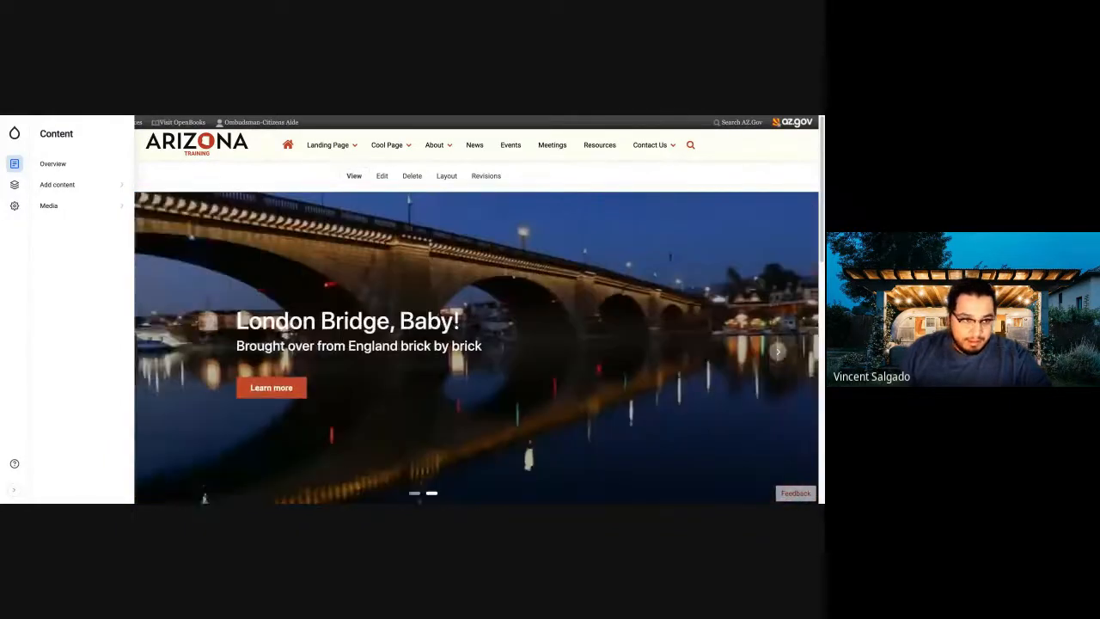
{"action": "mouse_move", "coordinate": [14, 134]}
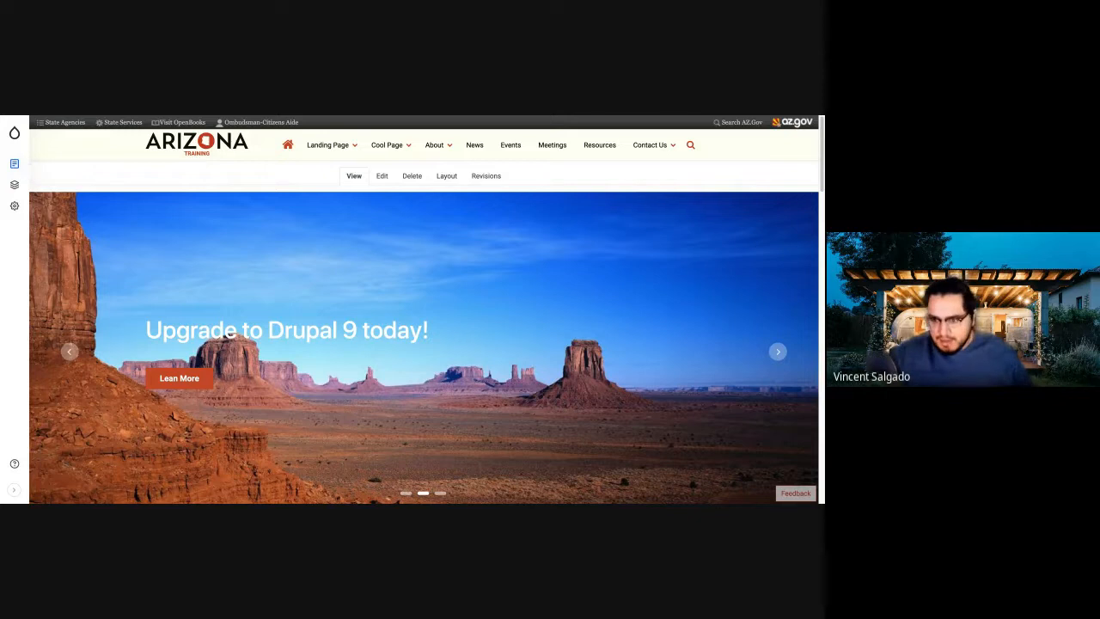
{"action": "left_click", "coordinate": [15, 164]}
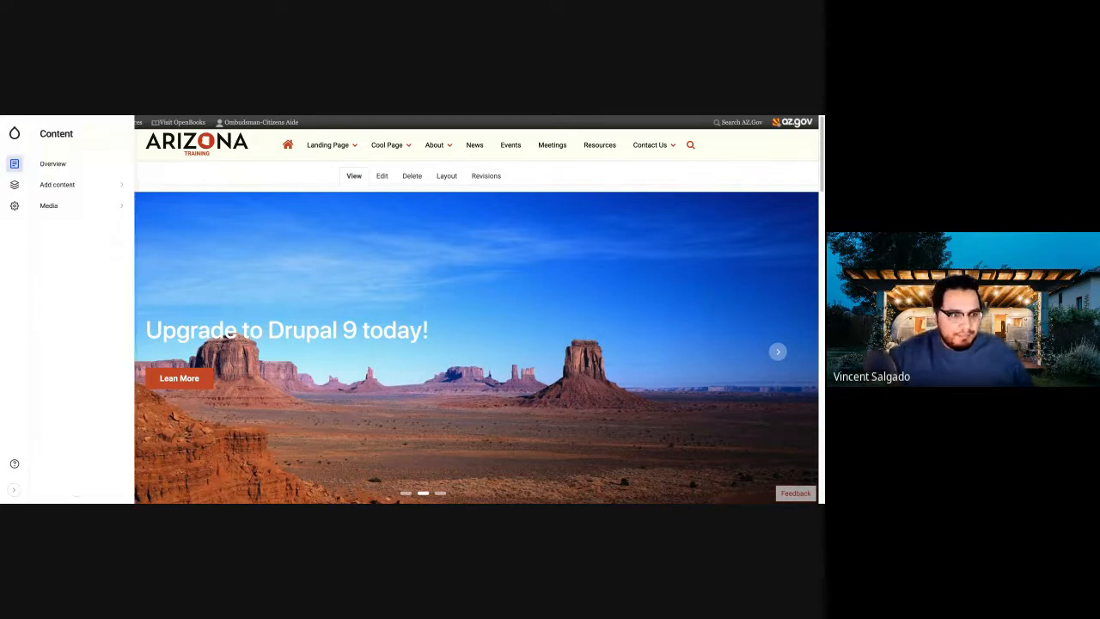
{"action": "mouse_move", "coordinate": [73, 184]}
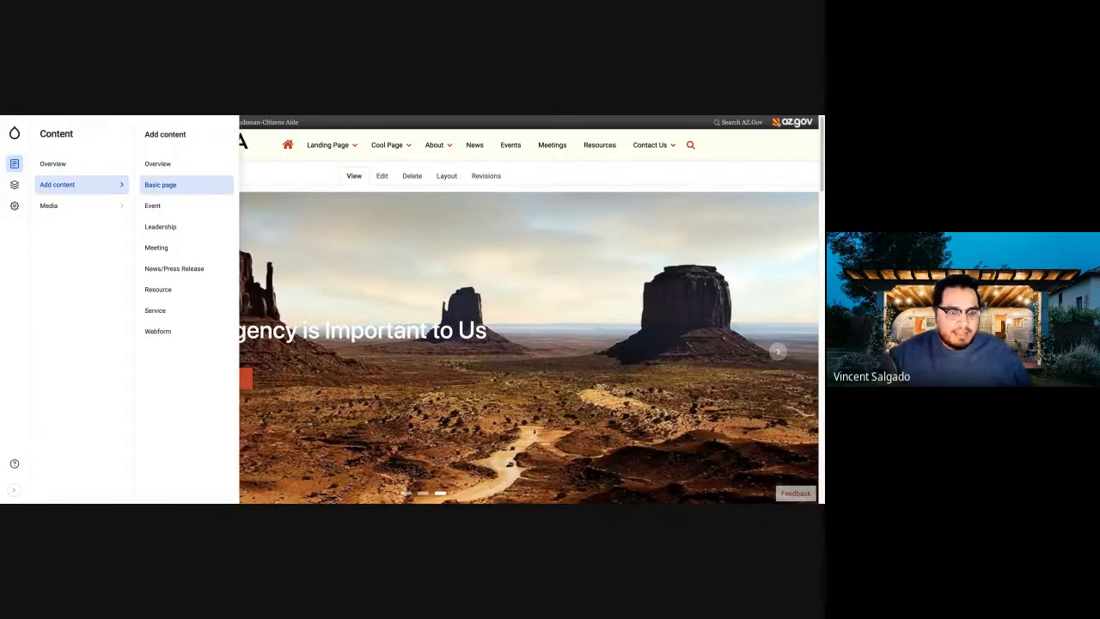
{"action": "left_click", "coordinate": [161, 185]}
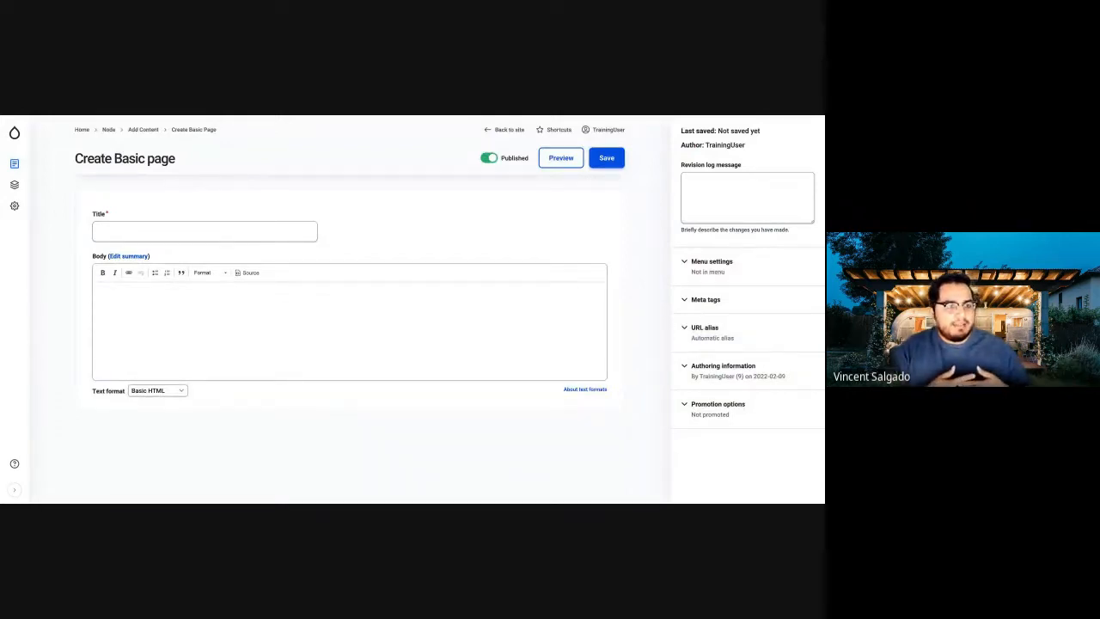
{"action": "left_click", "coordinate": [204, 231]}
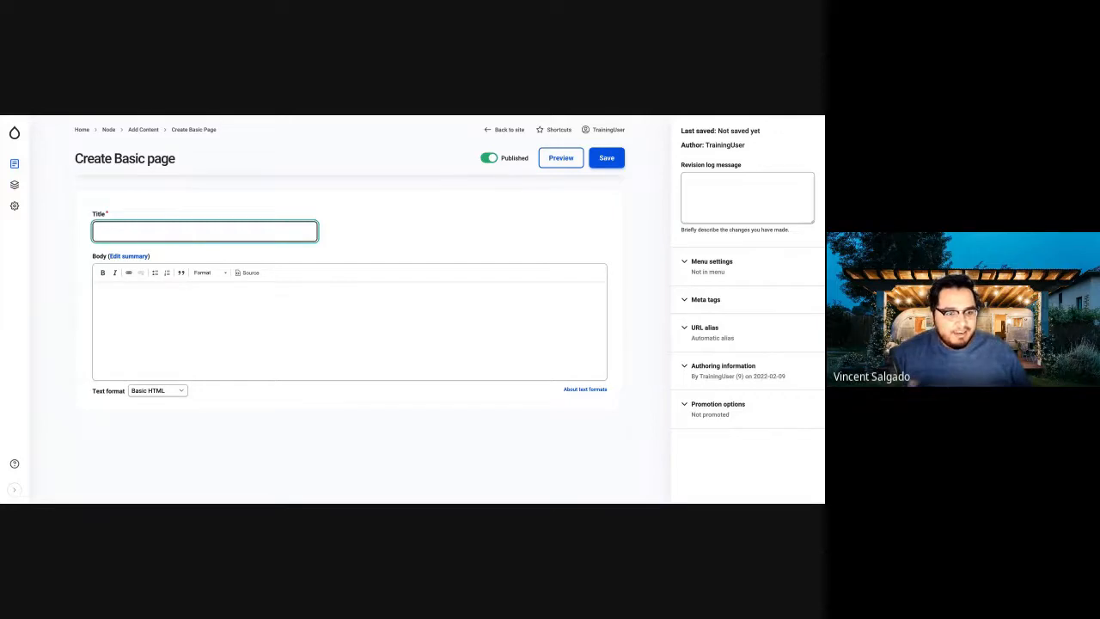
{"action": "type", "text": "Tes Pag"}
{"action": "key", "text": "BackSpace"}
{"action": "key", "text": "BackSpace"}
{"action": "key", "text": "BackSpace"}
{"action": "key", "text": "BackSpace"}
{"action": "key", "text": "BackSpace"}
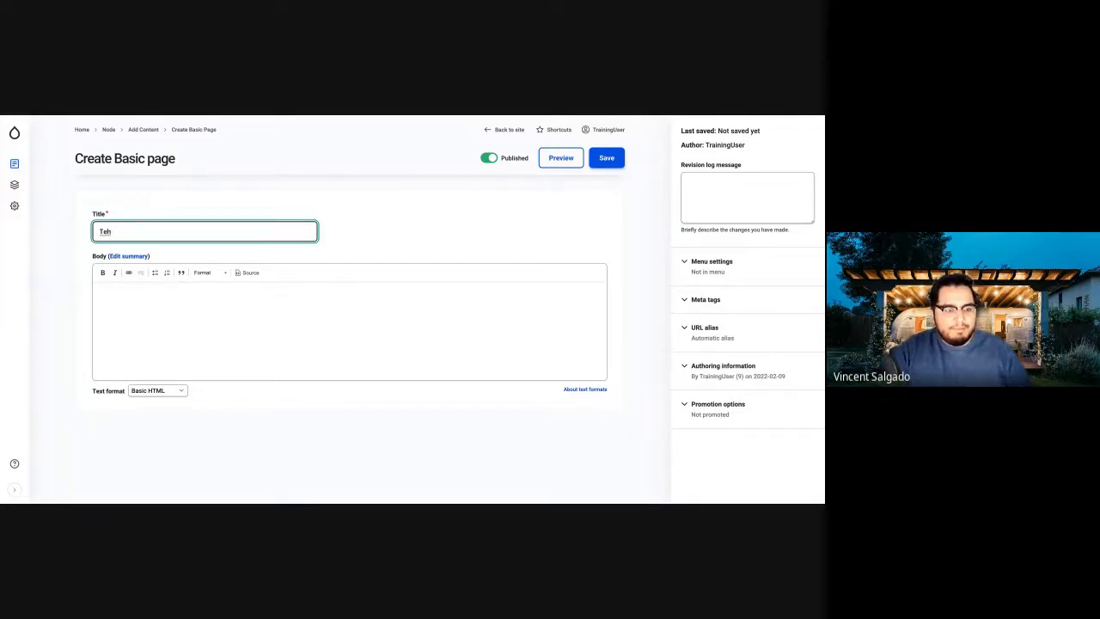
{"action": "key", "text": "BackSpace"}
{"action": "type", "text": "he Food"}
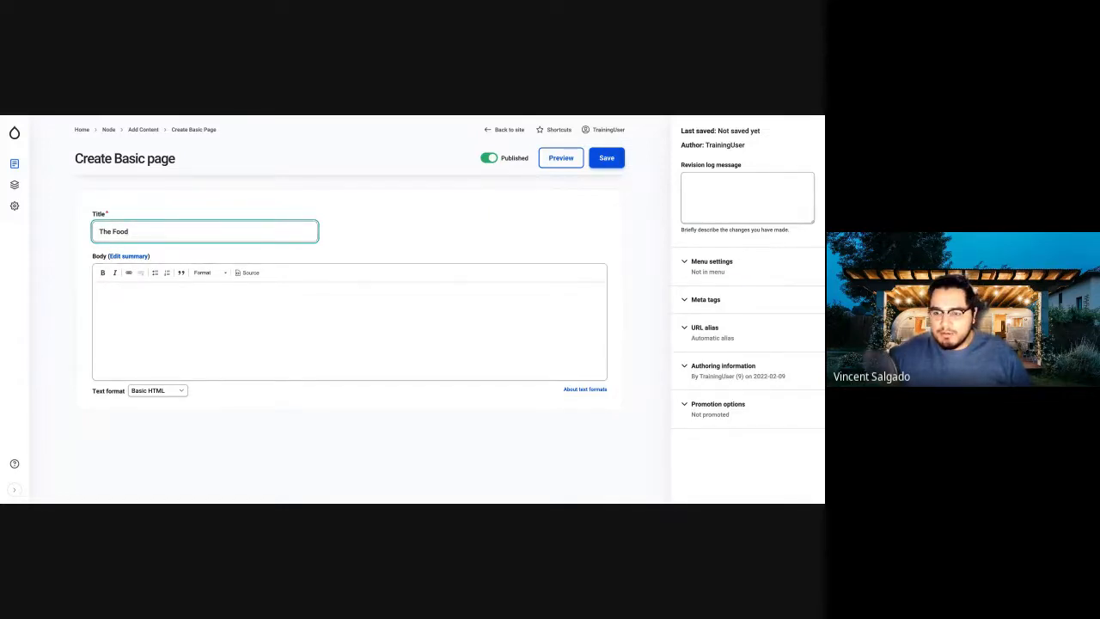
Step: Provide a menu link titled "The Food" under Main navigation and save the page
{"action": "left_click", "coordinate": [712, 262]}
{"action": "left_click", "coordinate": [689, 301]}
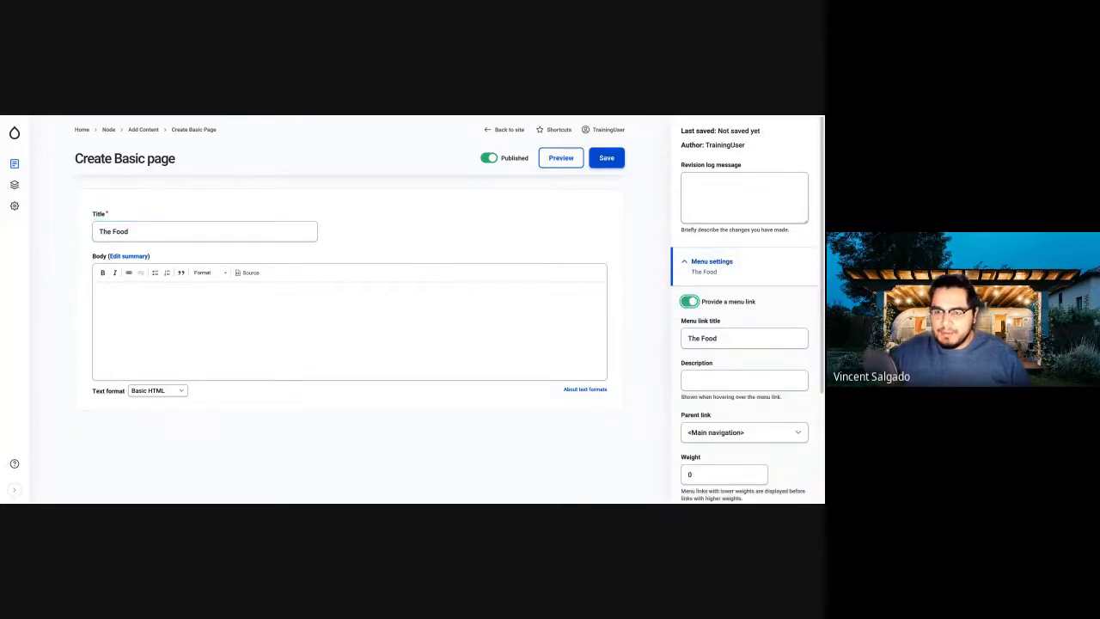
{"action": "left_click", "coordinate": [607, 158]}
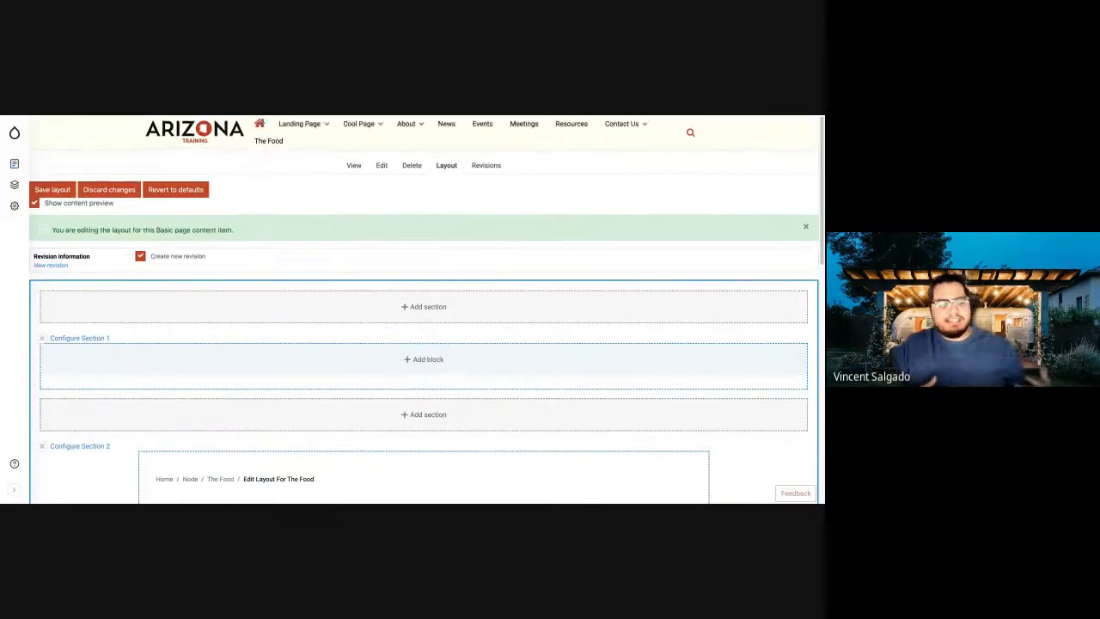
Step: Remove the page title block from Section 2 of The Food page's layout
{"action": "scroll", "coordinate": [436, 195], "scroll_direction": "down", "scroll_amount": 5}
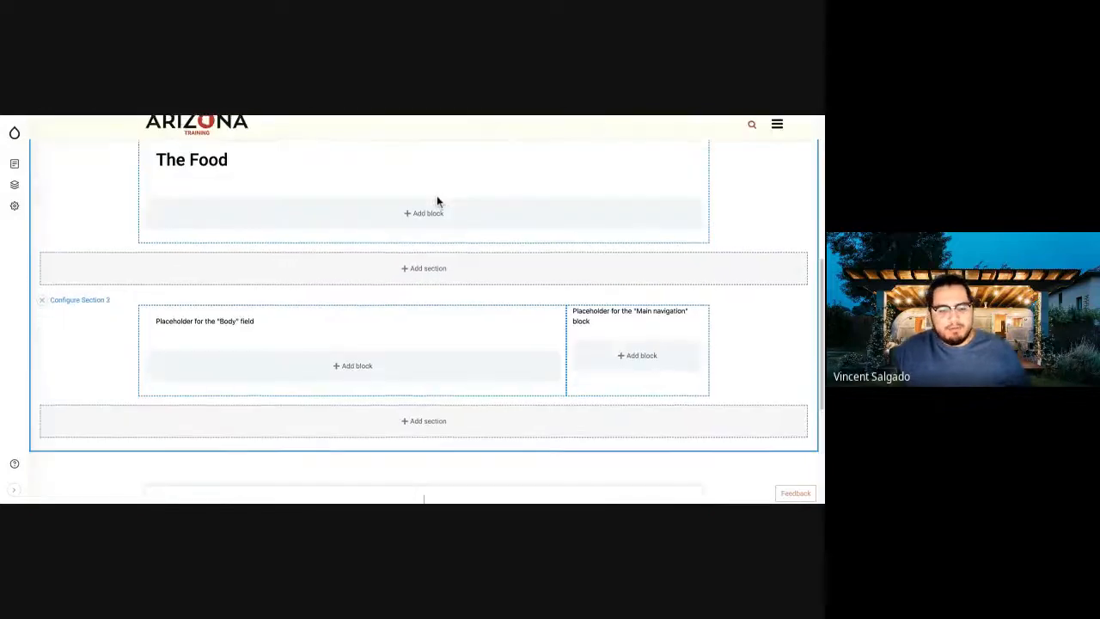
{"action": "scroll", "coordinate": [433, 194], "scroll_direction": "up", "scroll_amount": 3}
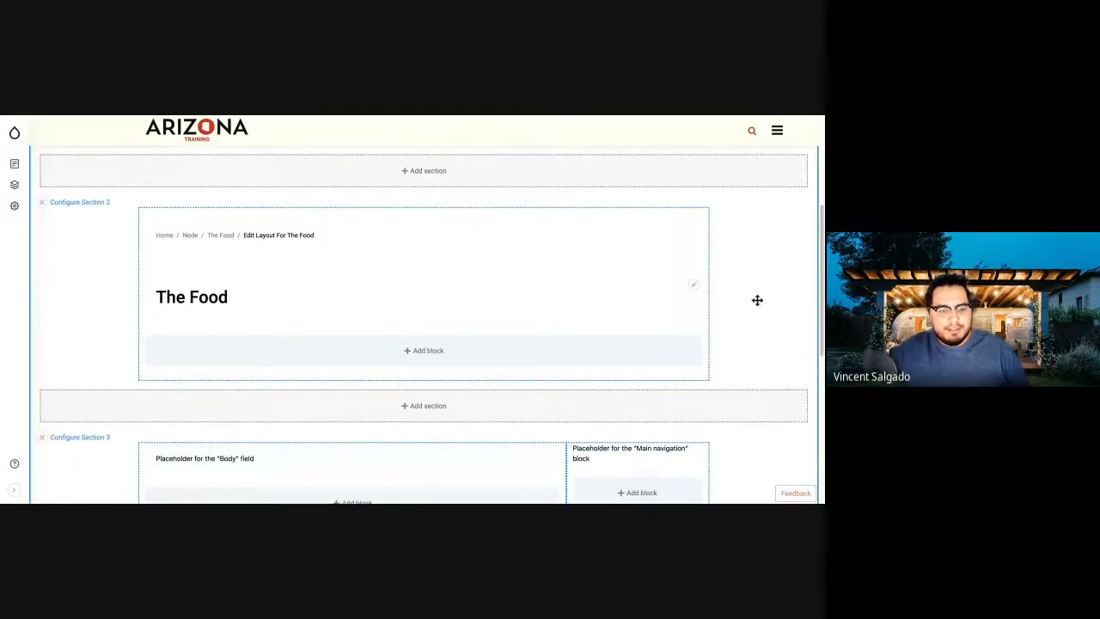
{"action": "left_click", "coordinate": [693, 284]}
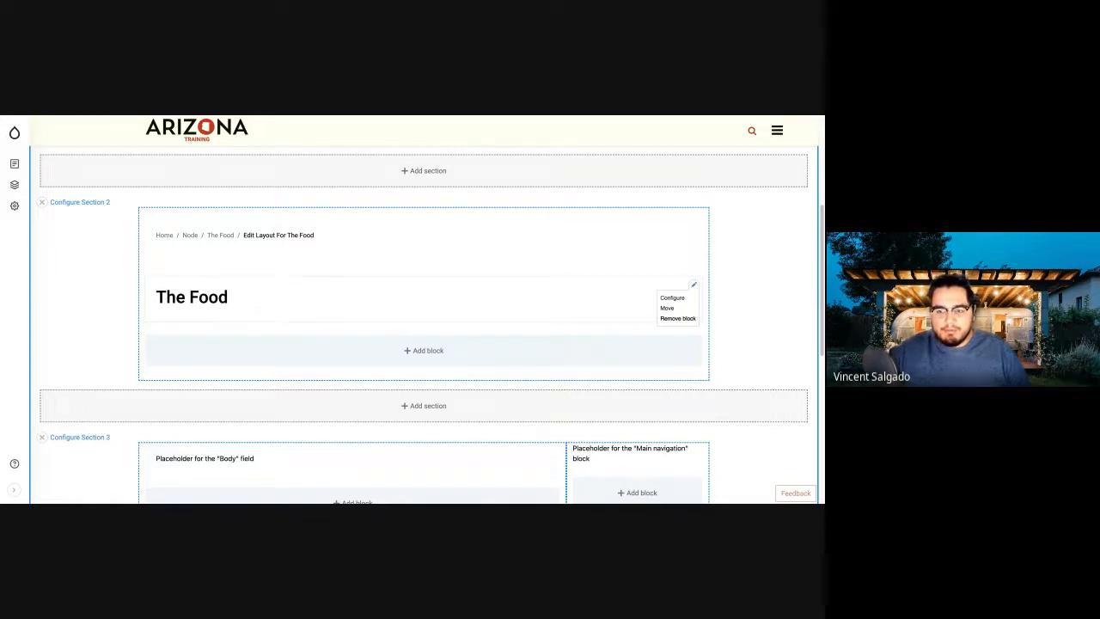
{"action": "left_click", "coordinate": [687, 318]}
{"action": "key", "text": "Return"}
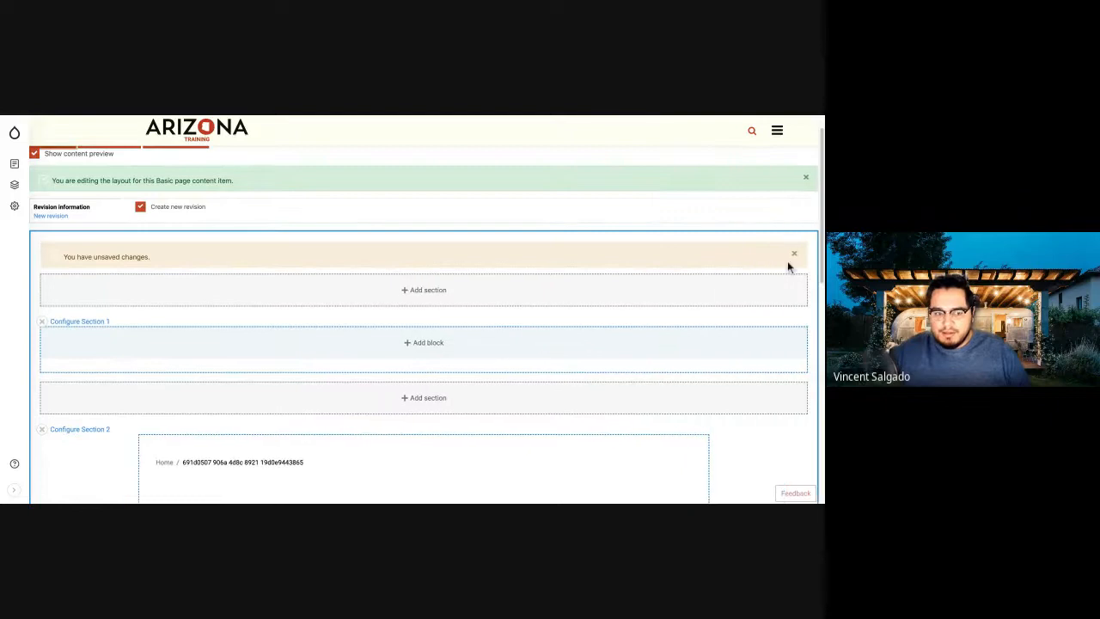
Step: Search the blocks available for Section 2 for "title", and clear the filter
{"action": "scroll", "coordinate": [622, 449], "scroll_direction": "down", "scroll_amount": 3}
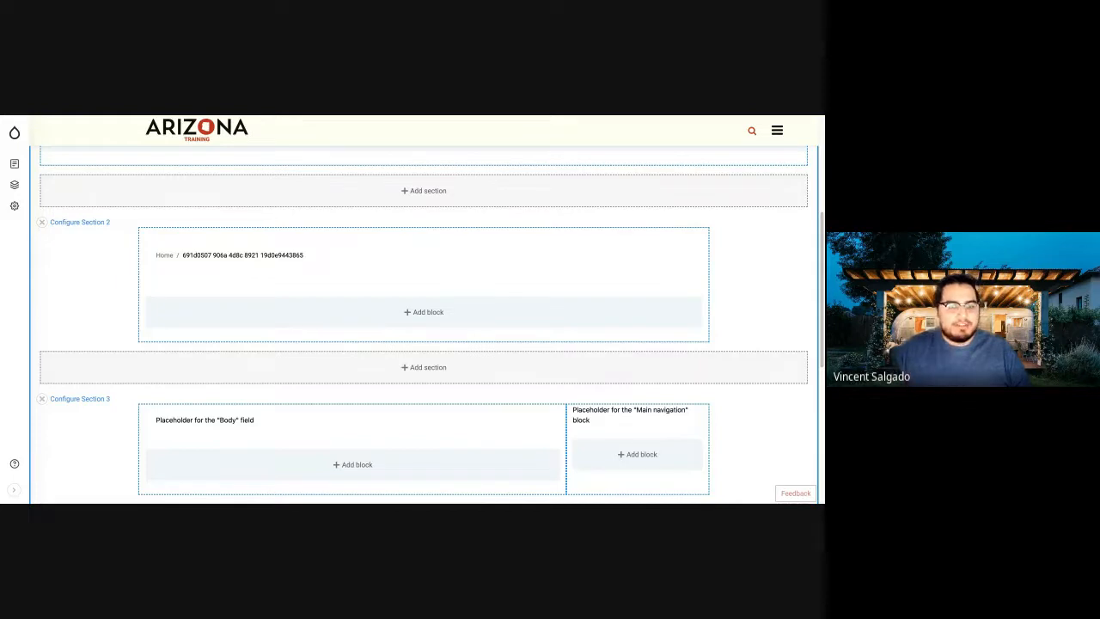
{"action": "left_click", "coordinate": [451, 316]}
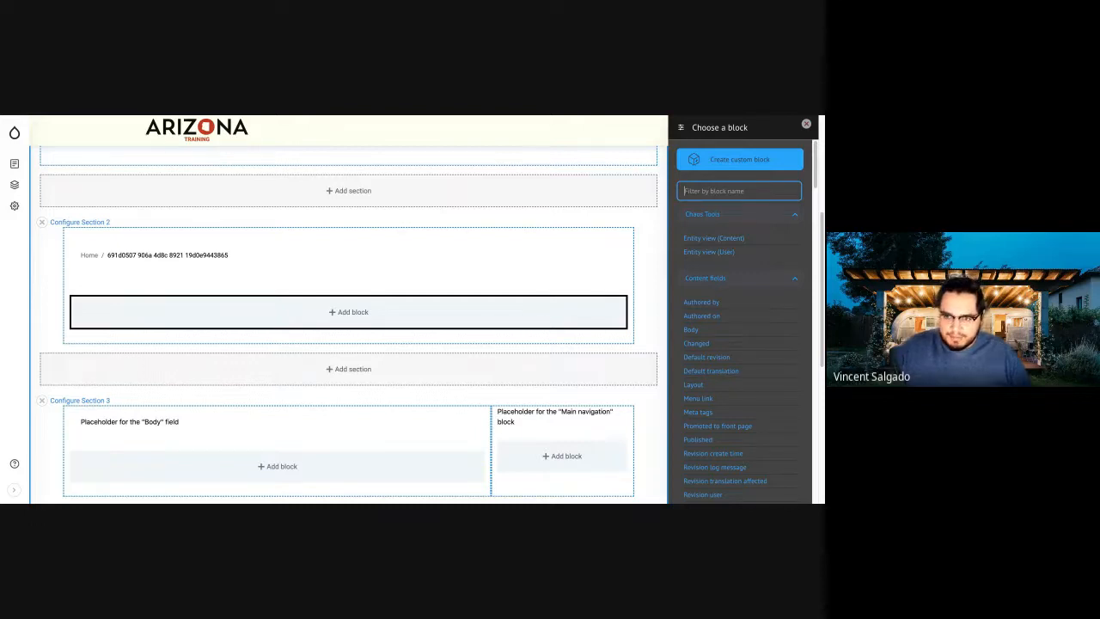
{"action": "type", "text": "title"}
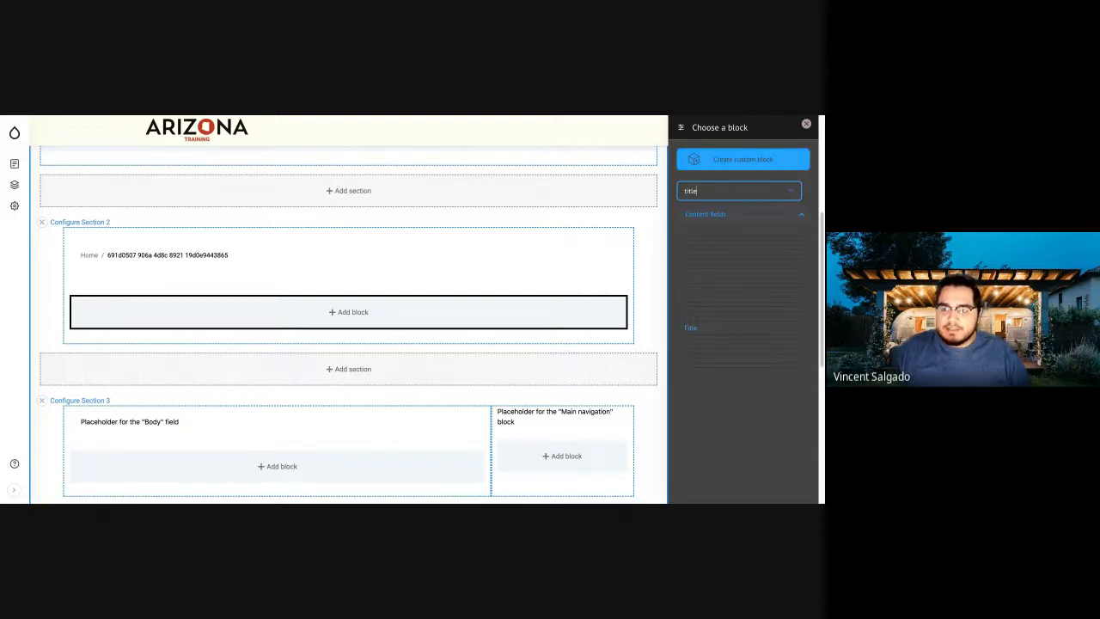
{"action": "key", "text": "ctrl+a"}
{"action": "key", "text": "BackSpace"}
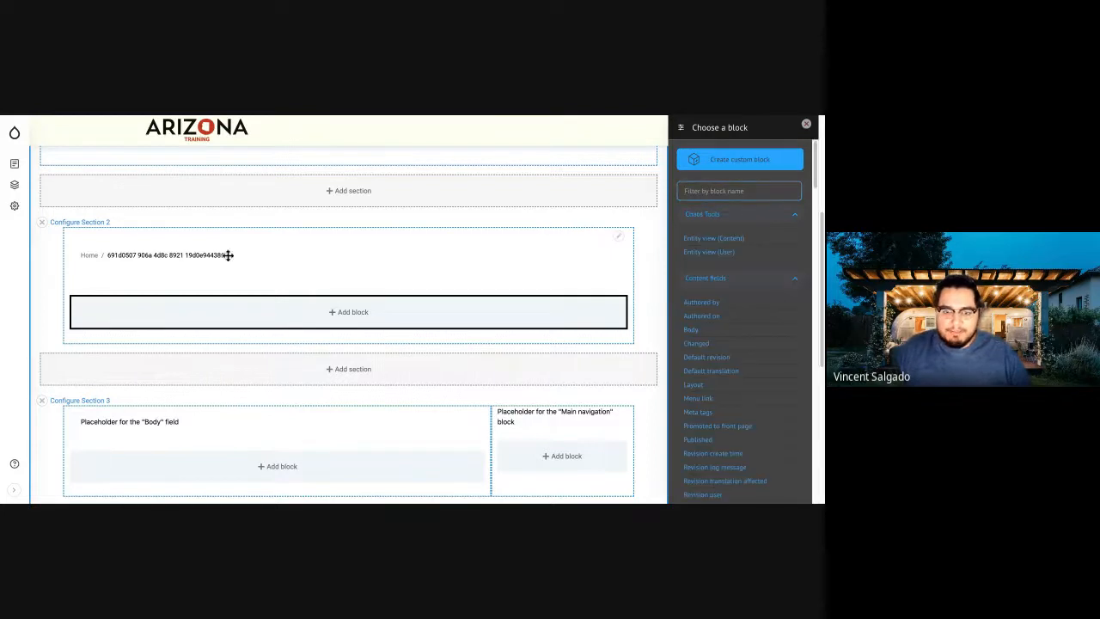
{"action": "scroll", "coordinate": [107, 255], "scroll_direction": "up", "scroll_amount": 1}
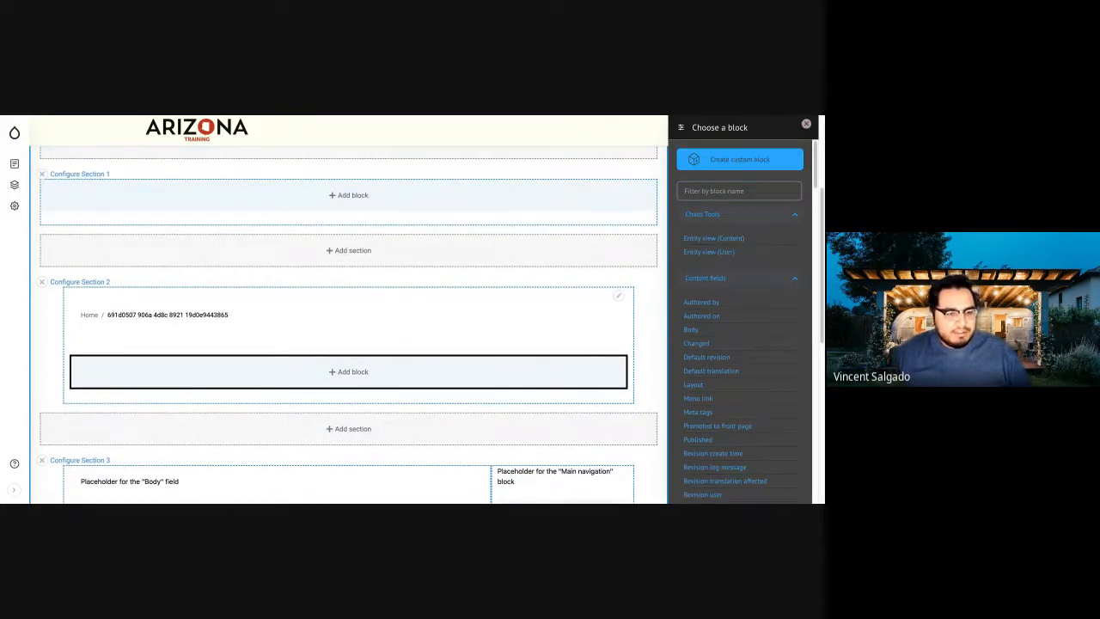
{"action": "scroll", "coordinate": [132, 361], "scroll_direction": "up", "scroll_amount": 3}
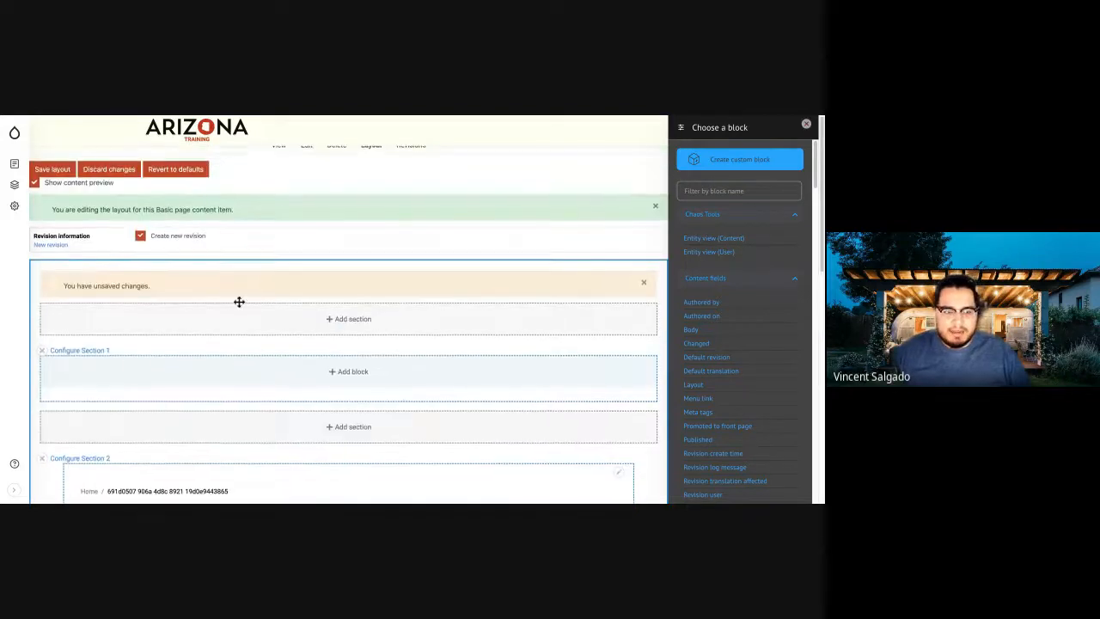
{"action": "left_click", "coordinate": [283, 342]}
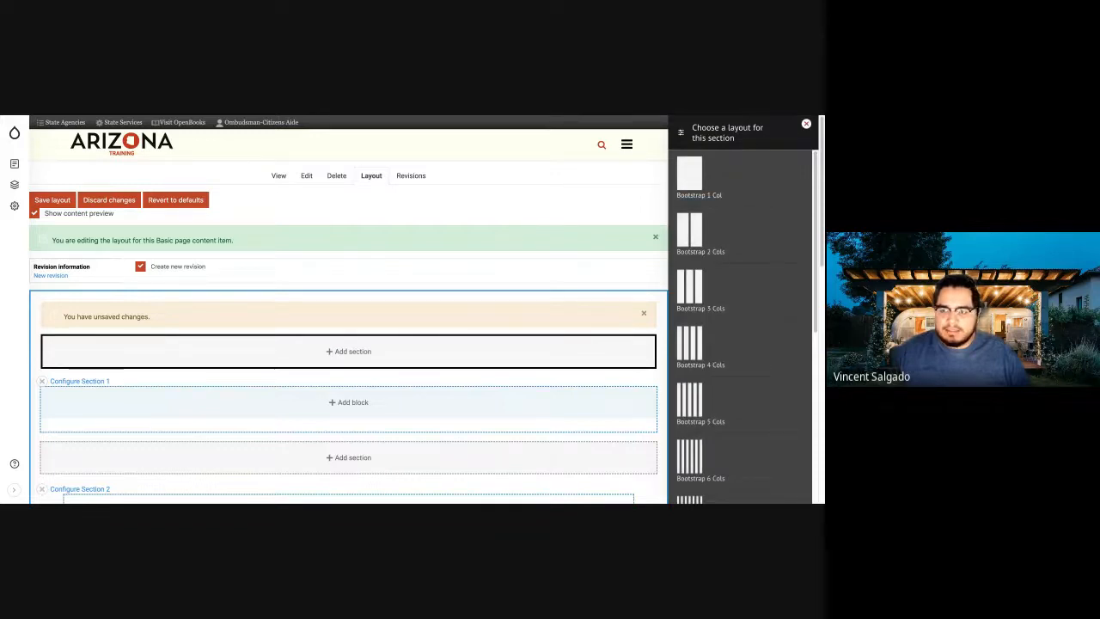
{"action": "scroll", "coordinate": [348, 343], "scroll_direction": "down", "scroll_amount": 4}
{"action": "left_click", "coordinate": [806, 123]}
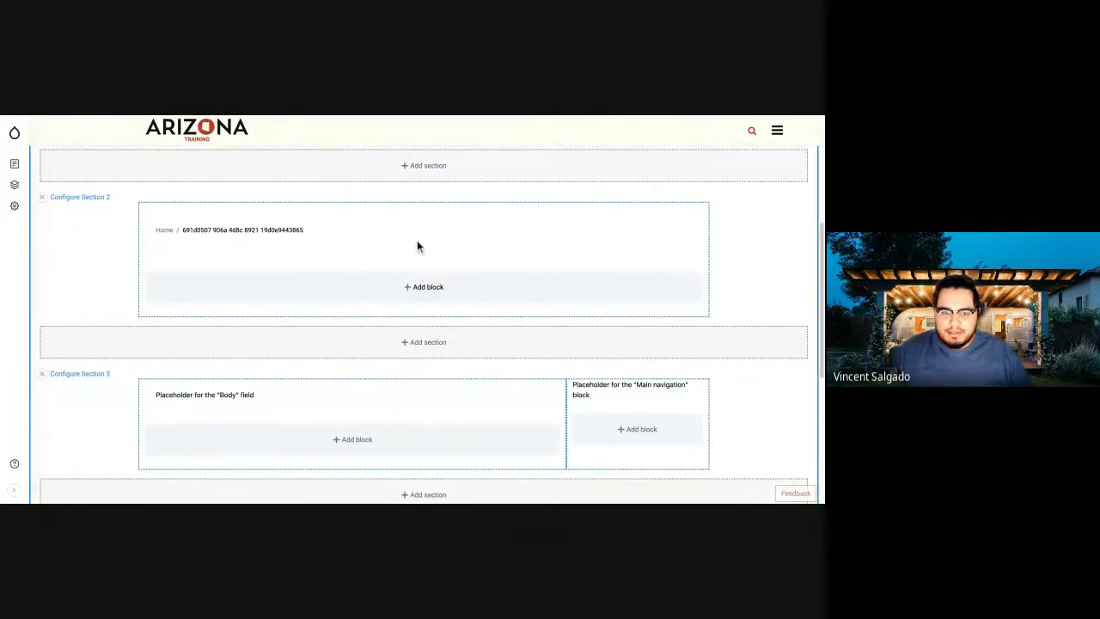
Step: Add a custom Slideshow block titled "Slideshow" to Section 1 without displaying its title
{"action": "scroll", "coordinate": [436, 247], "scroll_direction": "up", "scroll_amount": 3}
{"action": "left_click", "coordinate": [427, 335]}
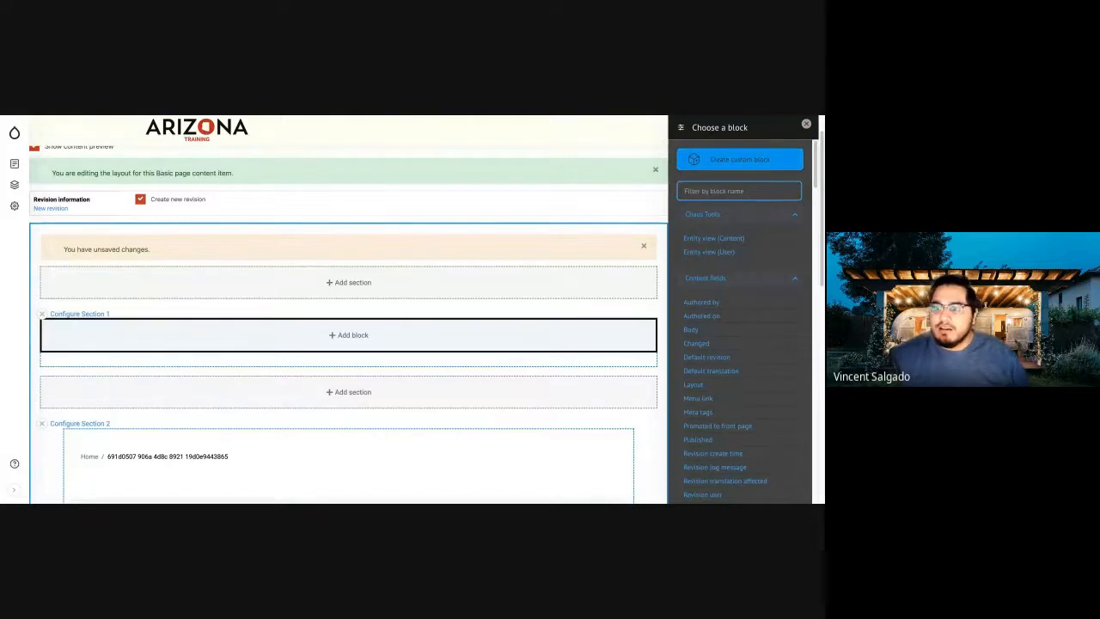
{"action": "left_click", "coordinate": [742, 309]}
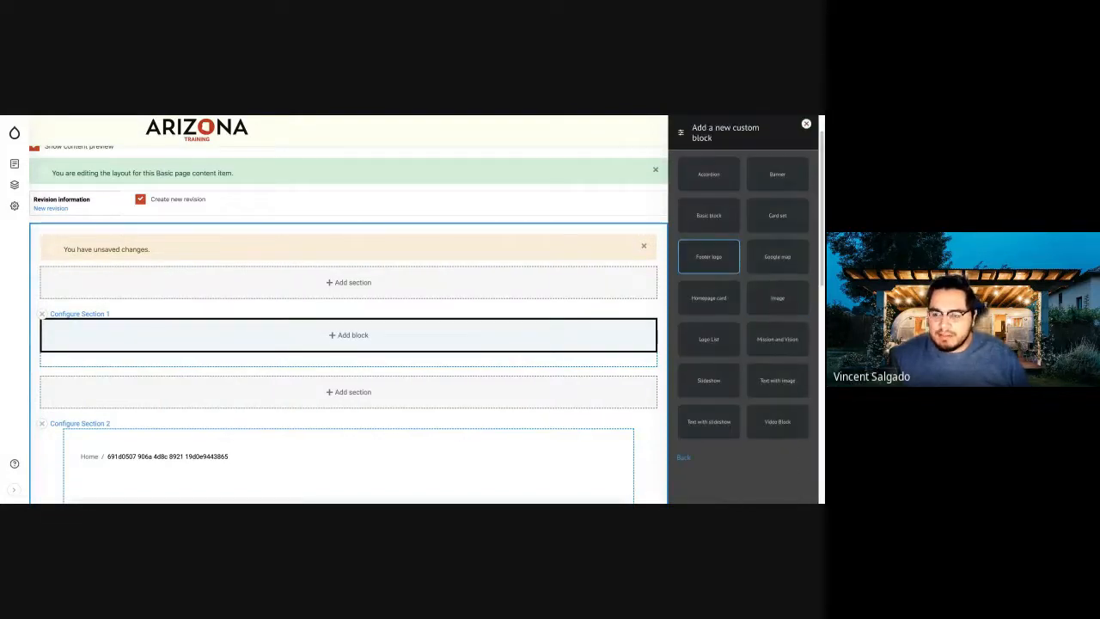
{"action": "left_click", "coordinate": [708, 379]}
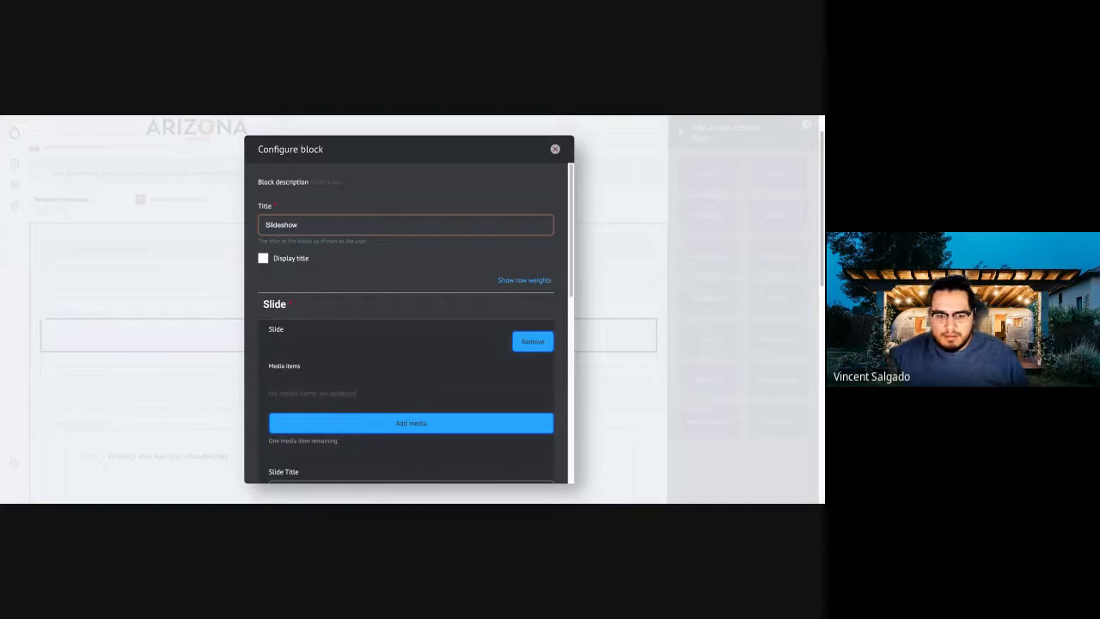
Step: Upload BBQ-Banner.jpeg as the slide's media item and set its alternative text to "Grilling some meat"
{"action": "left_click", "coordinate": [394, 421]}
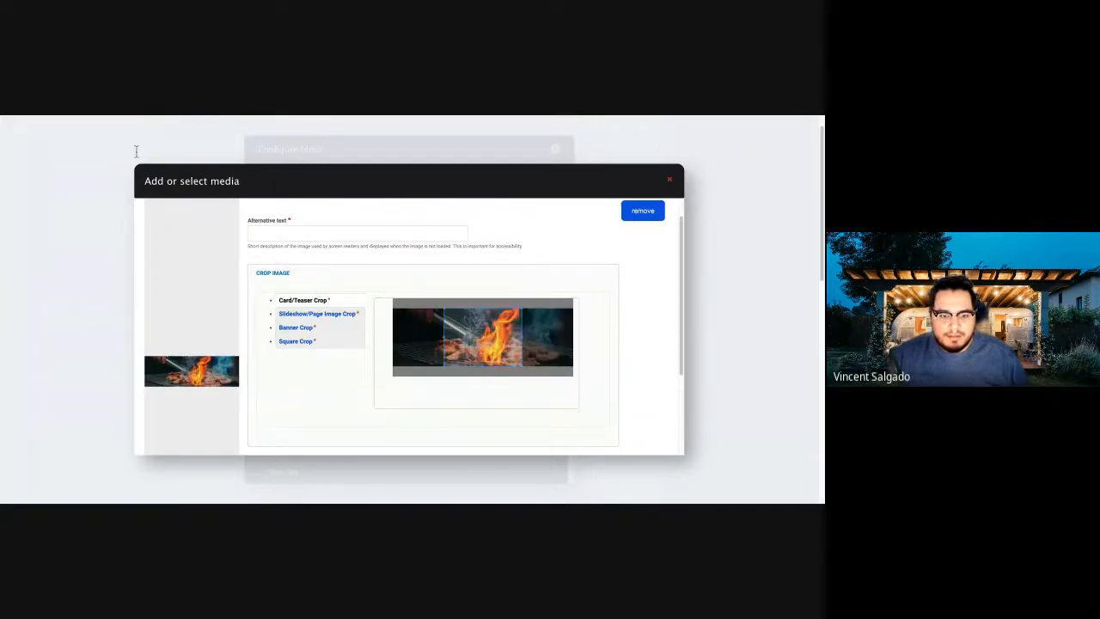
{"action": "type", "text": "Grillin"}
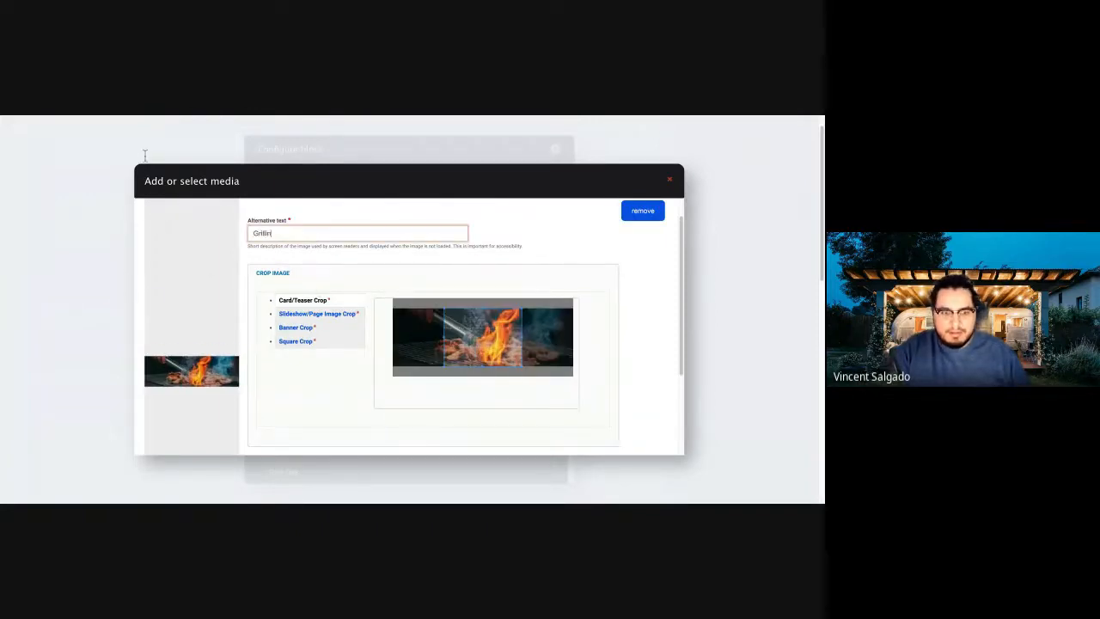
{"action": "type", "text": "g some meat"}
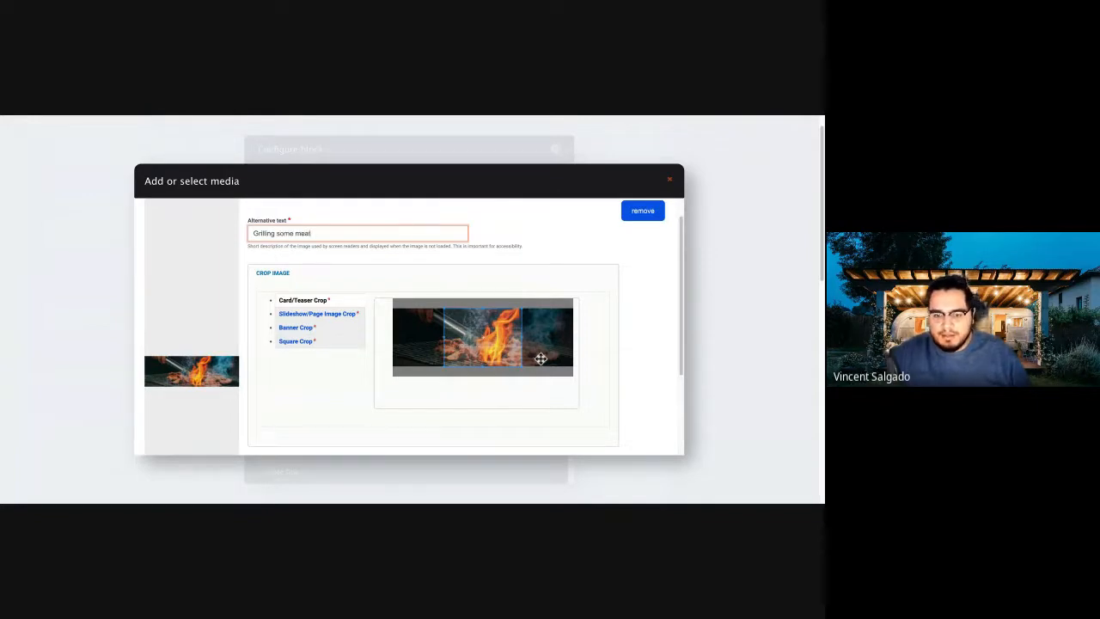
Step: Apply the Card/Teaser, Slideshow/Page Image, Banner and Square crops to the image, save it, and insert it into the slide
{"action": "left_click_drag", "start_coordinate": [541, 358], "coordinate": [555, 359]}
{"action": "left_click", "coordinate": [294, 319]}
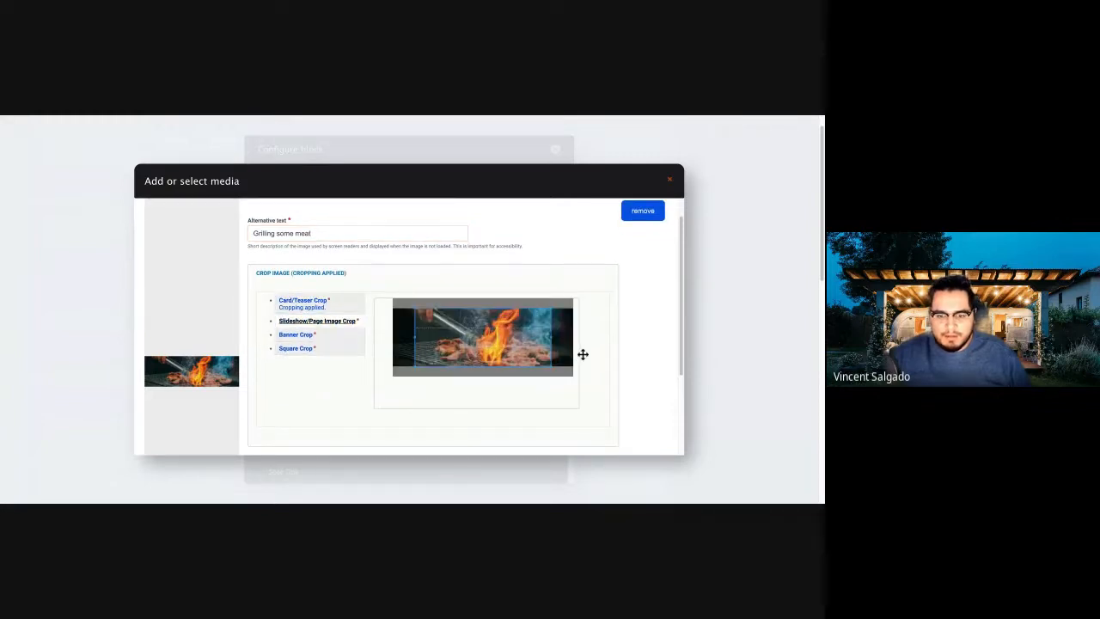
{"action": "left_click_drag", "start_coordinate": [582, 354], "coordinate": [588, 354]}
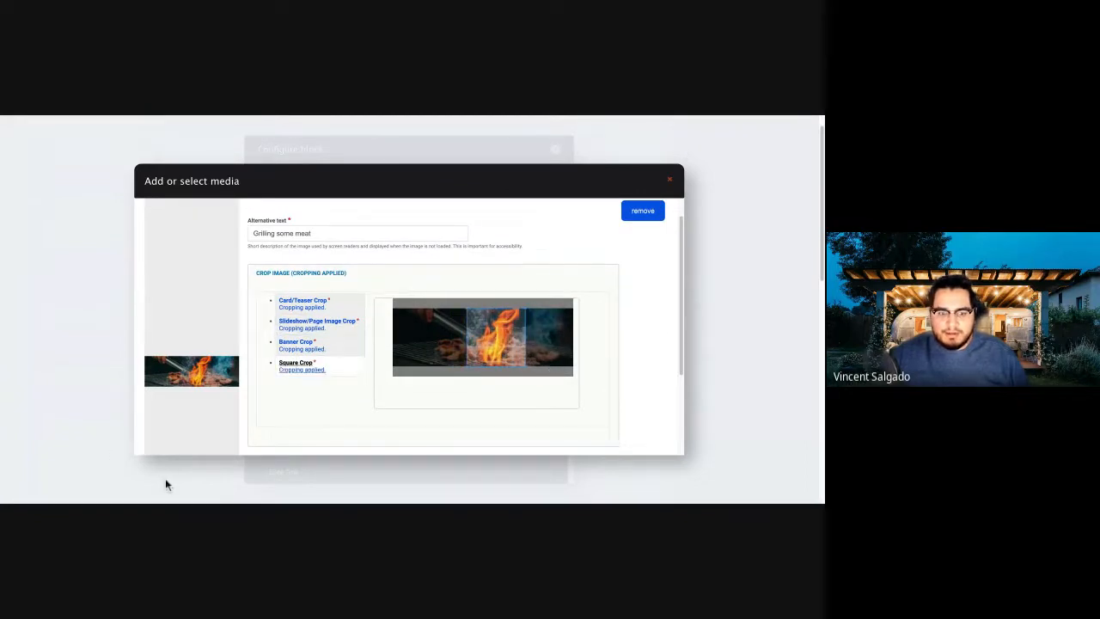
{"action": "scroll", "coordinate": [167, 484], "scroll_direction": "down", "scroll_amount": 3}
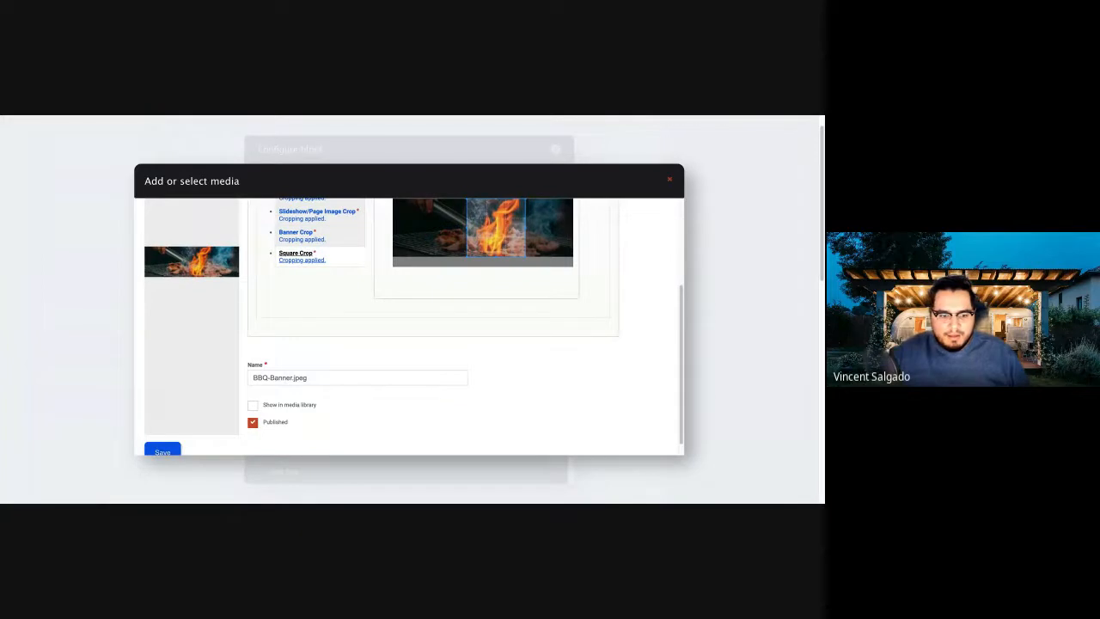
{"action": "left_click", "coordinate": [162, 451]}
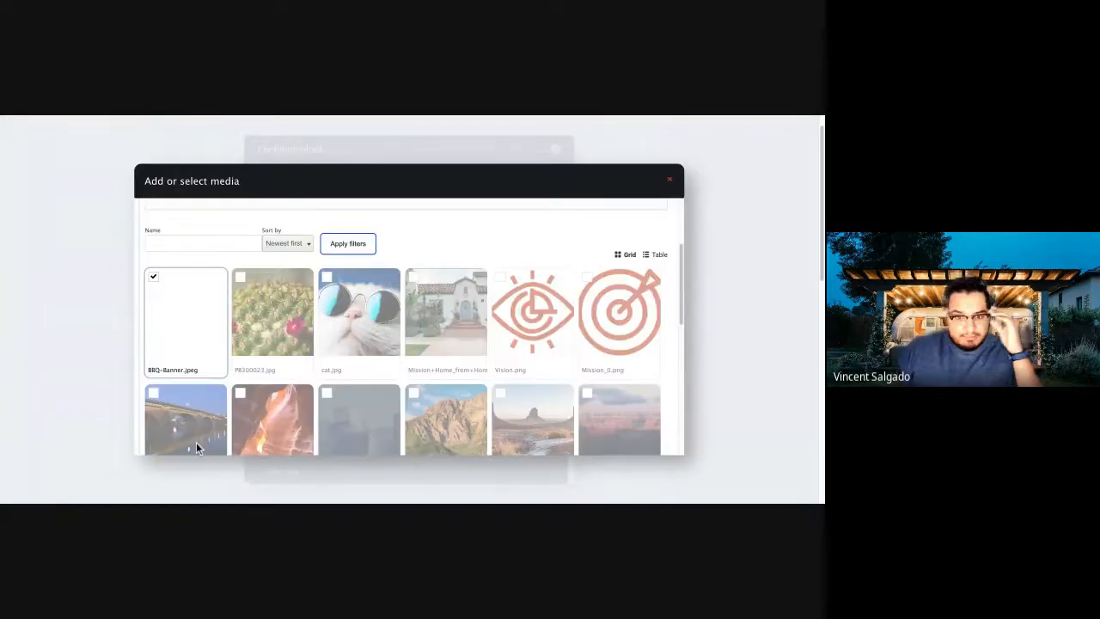
{"action": "scroll", "coordinate": [26, 481], "scroll_direction": "down", "scroll_amount": 3}
{"action": "scroll", "coordinate": [26, 481], "scroll_direction": "down", "scroll_amount": 3}
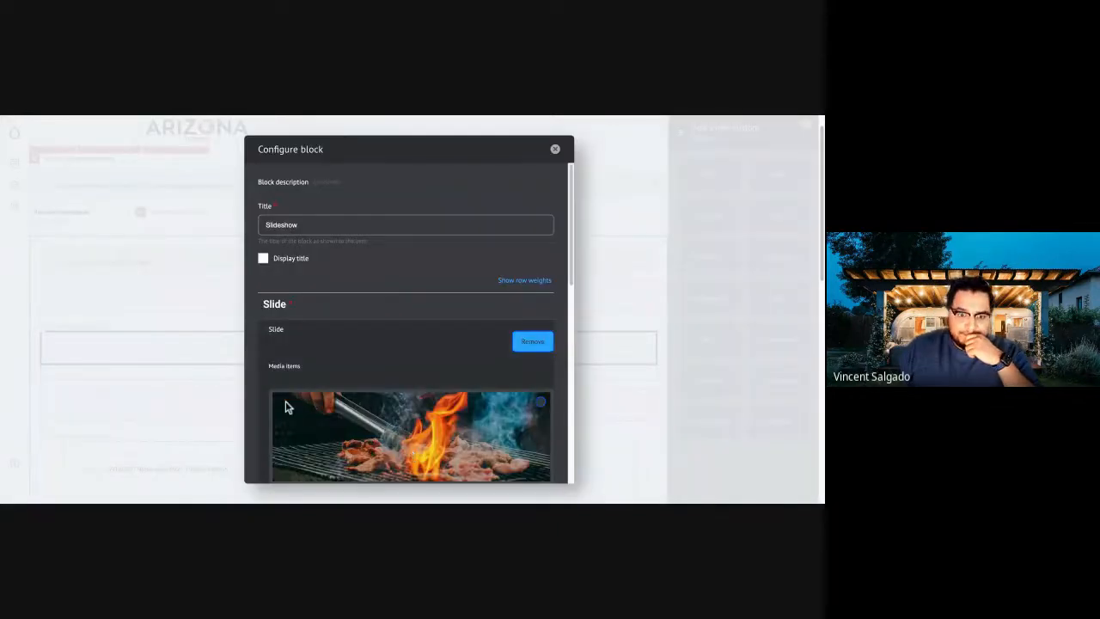
Step: Title the slide "You Are What You Eat" and leave its slide text empty
{"action": "scroll", "coordinate": [284, 402], "scroll_direction": "down", "scroll_amount": 4}
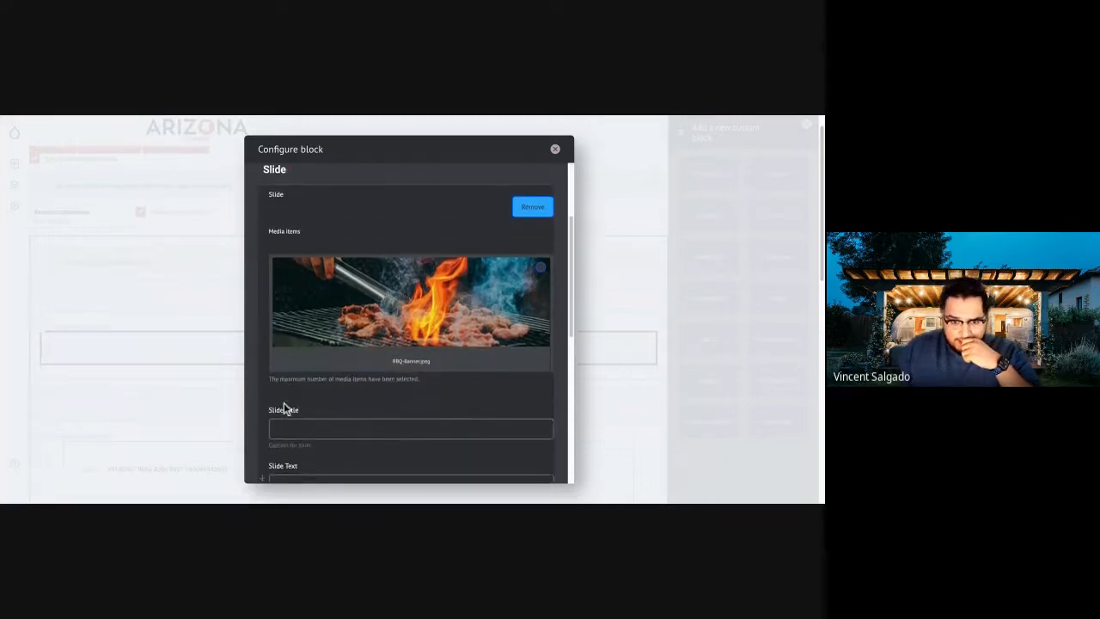
{"action": "scroll", "coordinate": [283, 402], "scroll_direction": "down", "scroll_amount": 1}
{"action": "left_click", "coordinate": [283, 394]}
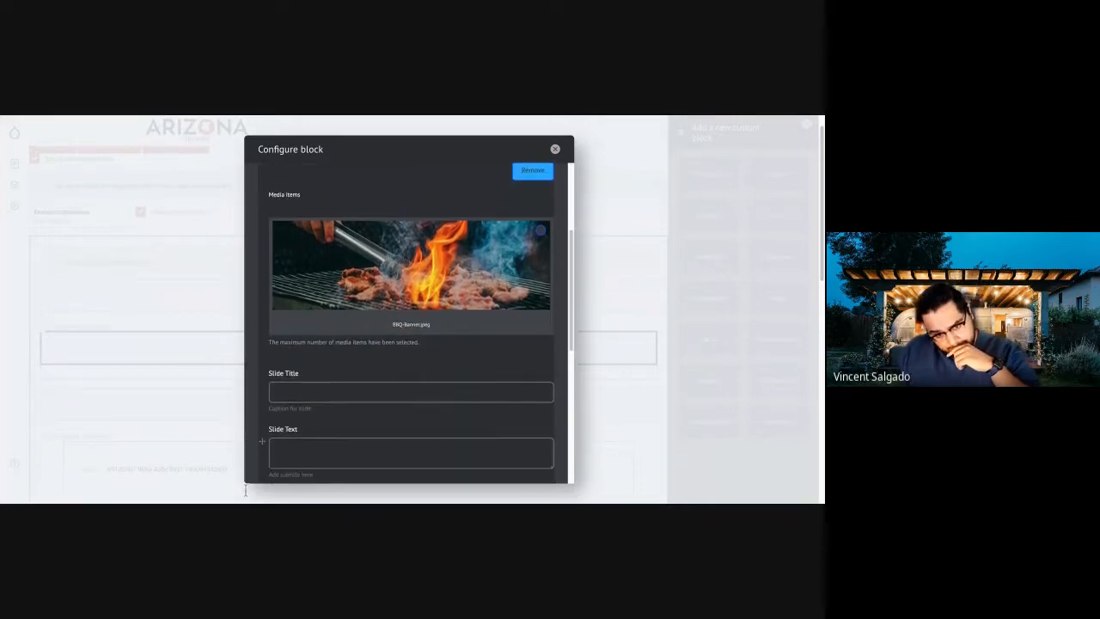
{"action": "type", "text": "You"}
{"action": "type", "text": "You Eat"}
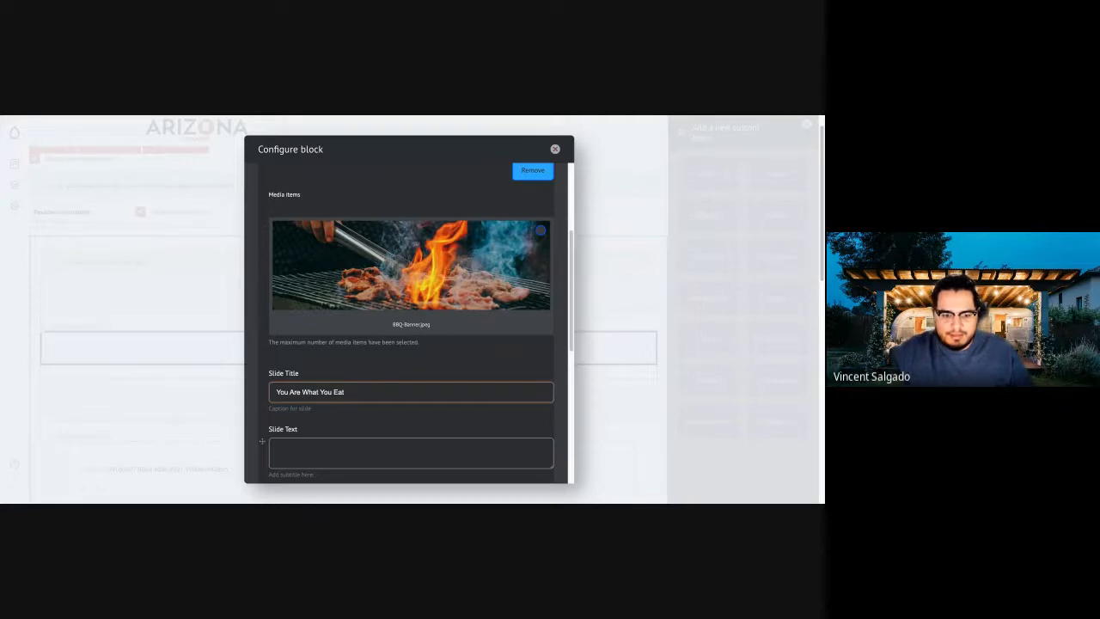
{"action": "key", "text": "Tab"}
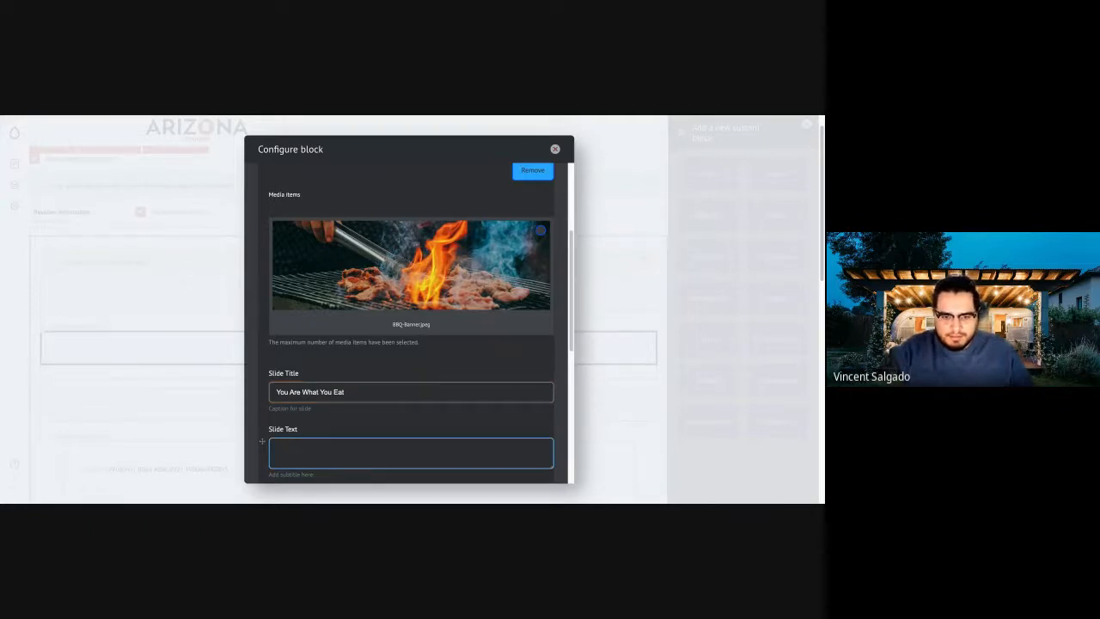
Step: Enable the image overlay for the slide and add the Slideshow block to the layout
{"action": "scroll", "coordinate": [262, 441], "scroll_direction": "down", "scroll_amount": 5}
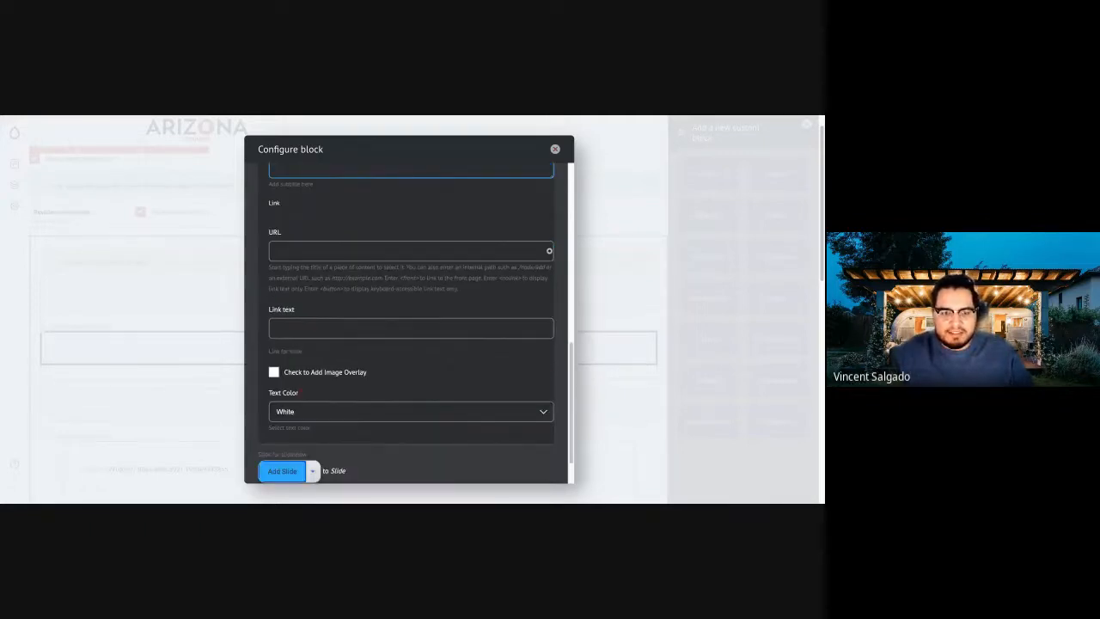
{"action": "left_click", "coordinate": [274, 372]}
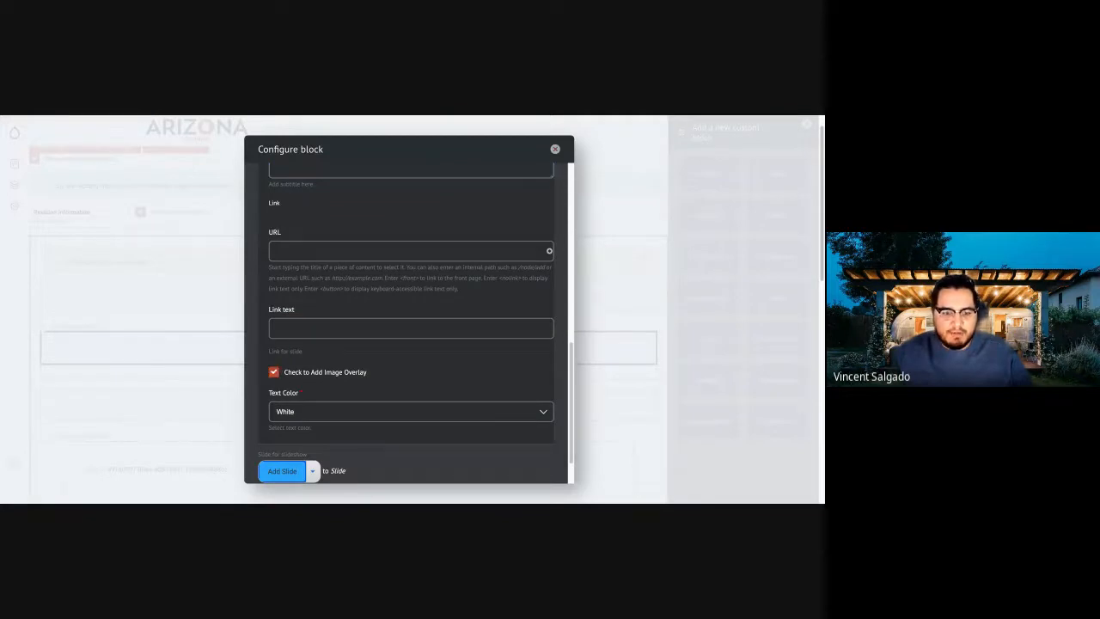
{"action": "scroll", "coordinate": [412, 326], "scroll_direction": "down", "scroll_amount": 1}
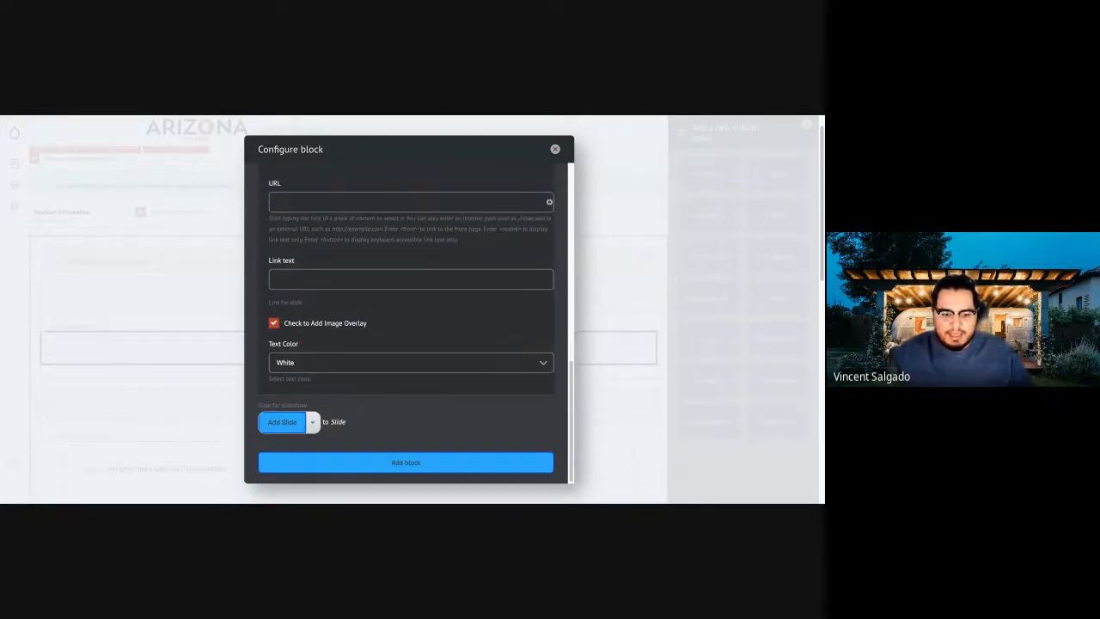
{"action": "left_click", "coordinate": [406, 462]}
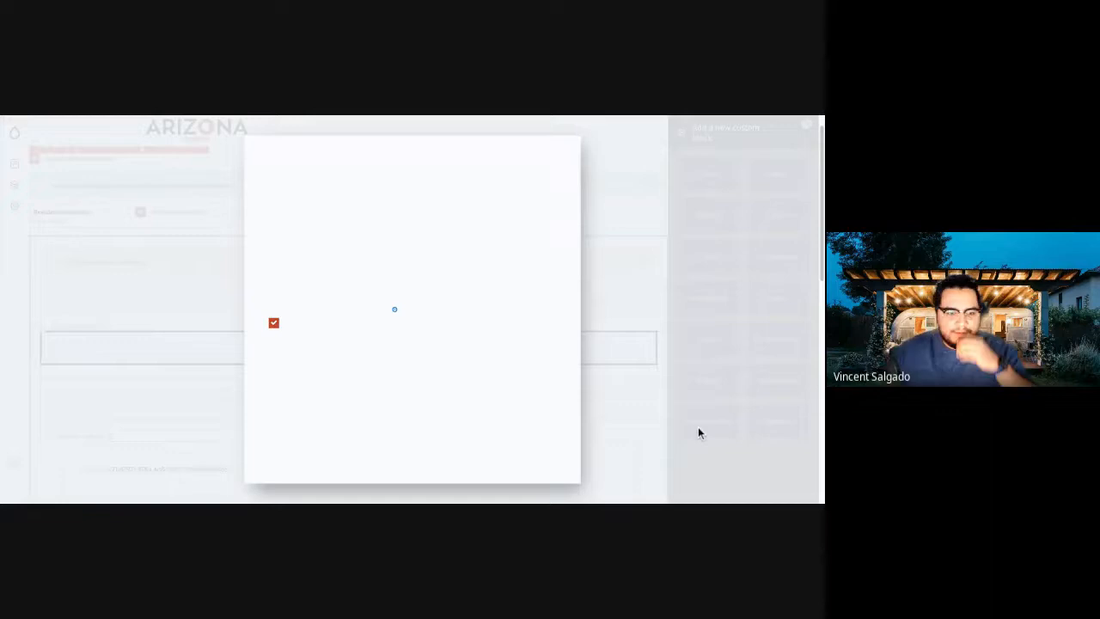
Step: Start a custom Basic block in Section 2 with the body text "It's Time To Eat"
{"action": "scroll", "coordinate": [512, 378], "scroll_direction": "up", "scroll_amount": 5}
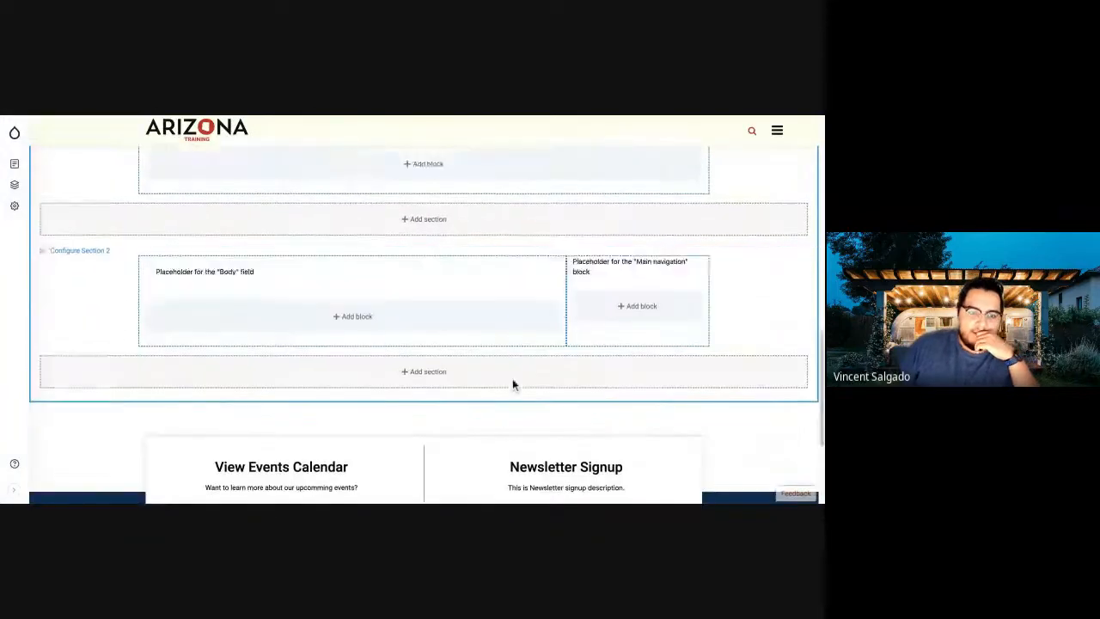
{"action": "scroll", "coordinate": [508, 388], "scroll_direction": "up", "scroll_amount": 8}
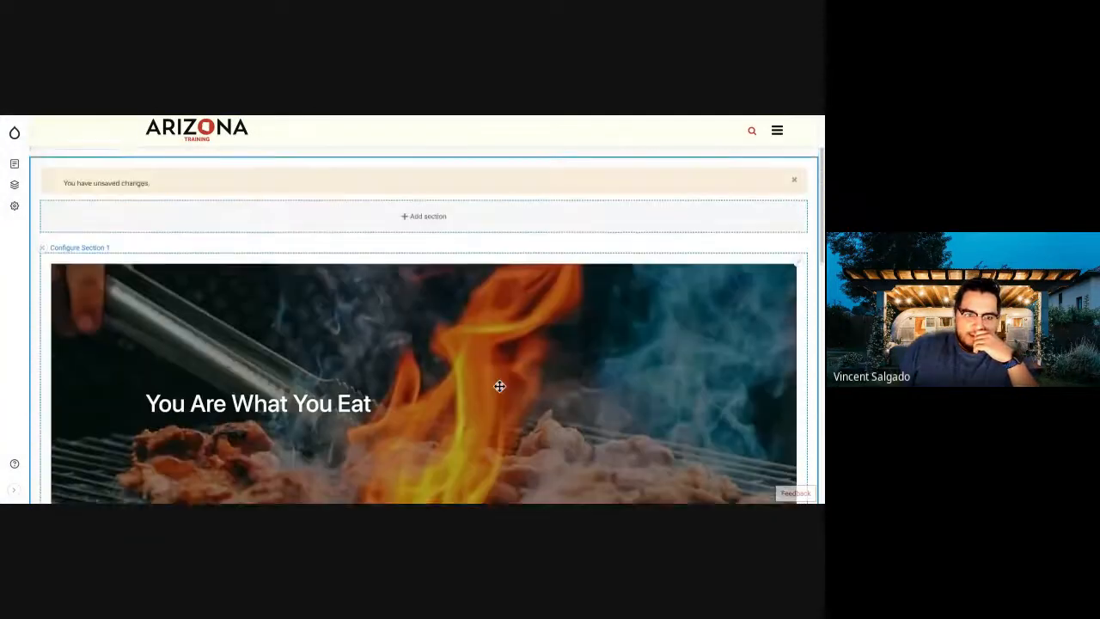
{"action": "scroll", "coordinate": [498, 386], "scroll_direction": "down", "scroll_amount": 5}
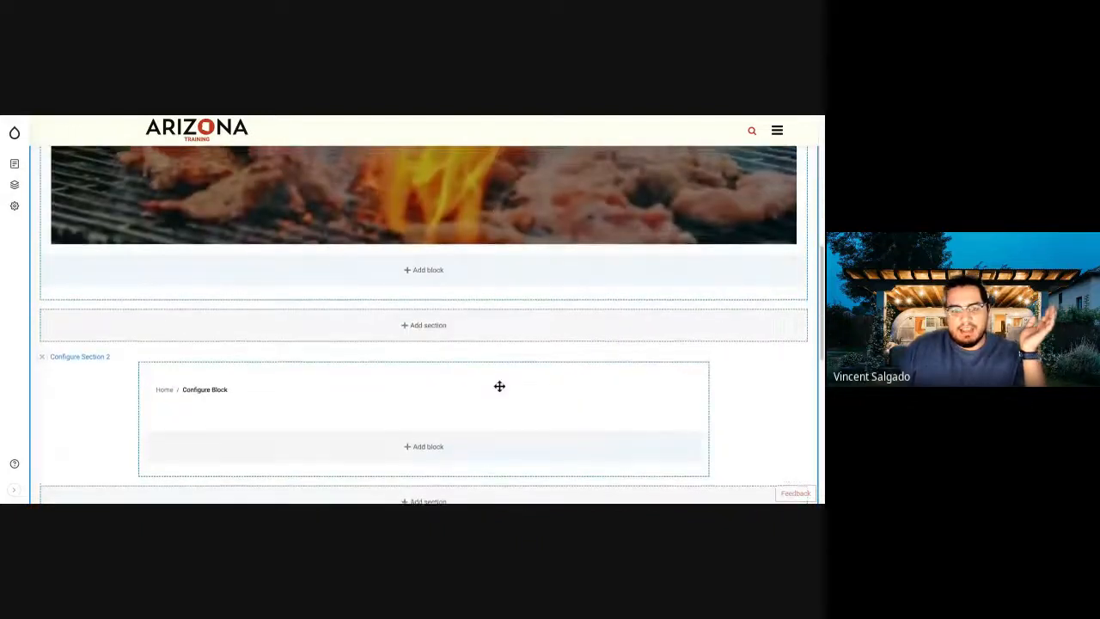
{"action": "scroll", "coordinate": [498, 386], "scroll_direction": "up", "scroll_amount": 2}
{"action": "scroll", "coordinate": [424, 323], "scroll_direction": "down", "scroll_amount": 1}
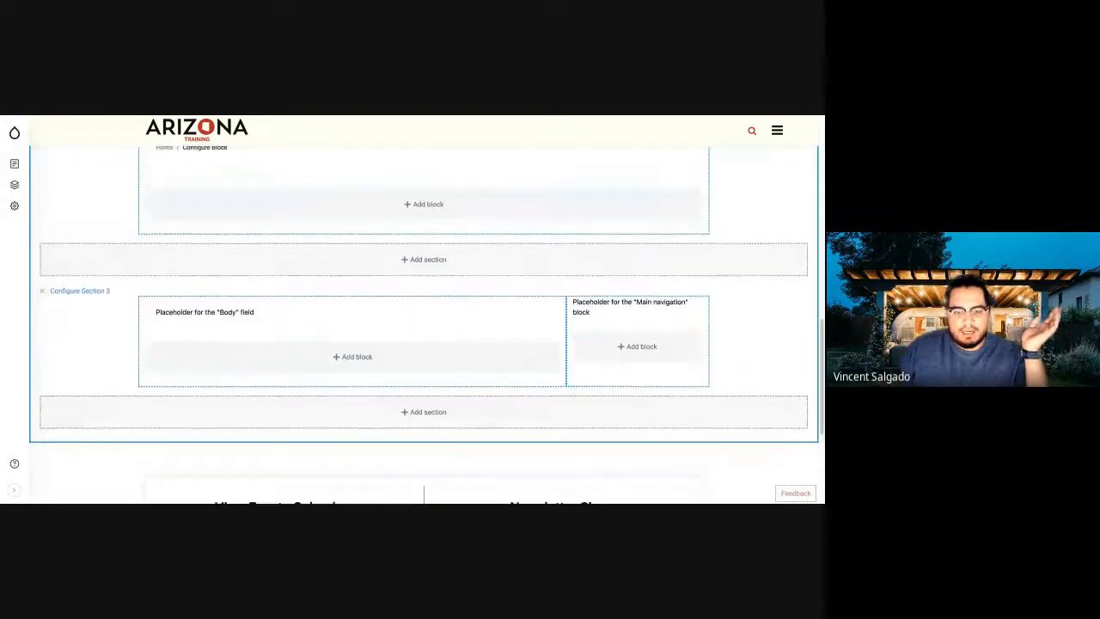
{"action": "scroll", "coordinate": [431, 472], "scroll_direction": "up", "scroll_amount": 3}
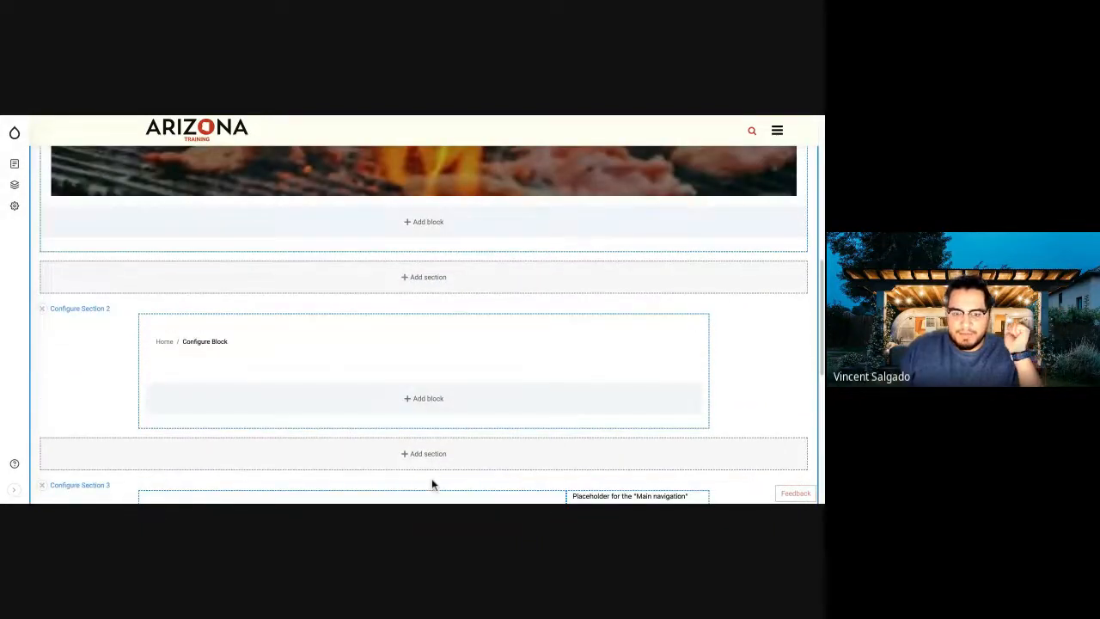
{"action": "left_click", "coordinate": [427, 399]}
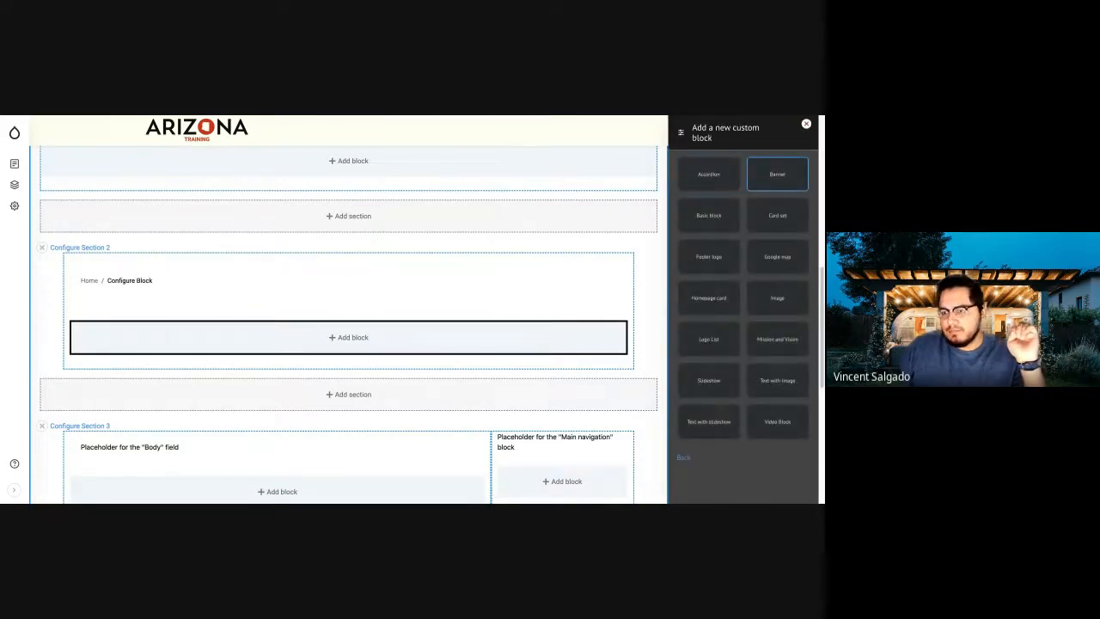
{"action": "left_click", "coordinate": [708, 215]}
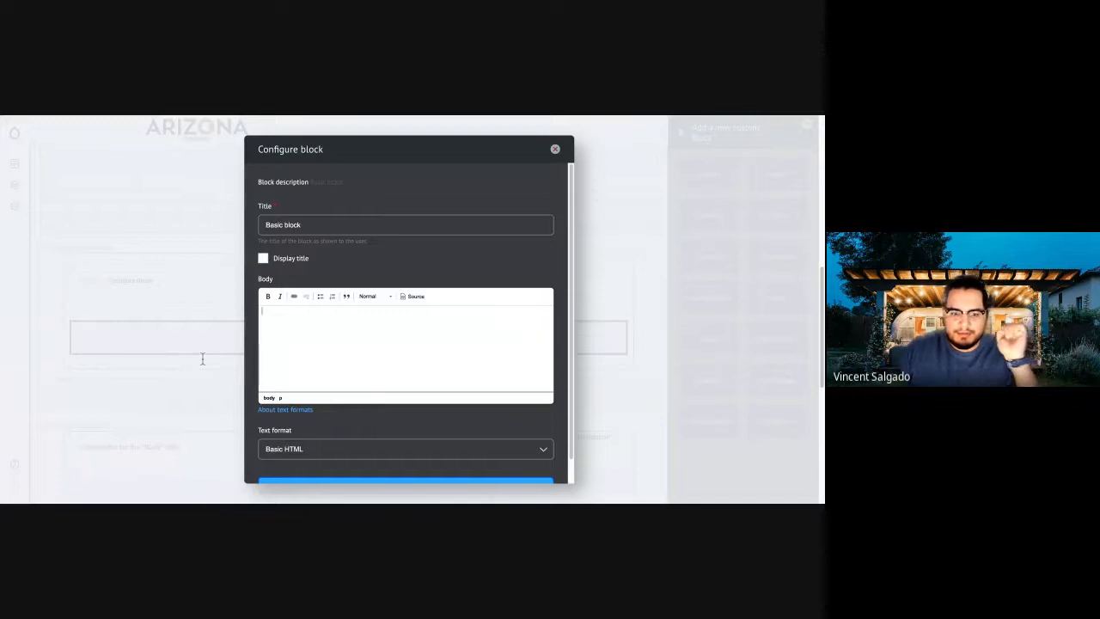
{"action": "type", "text": "It's T"}
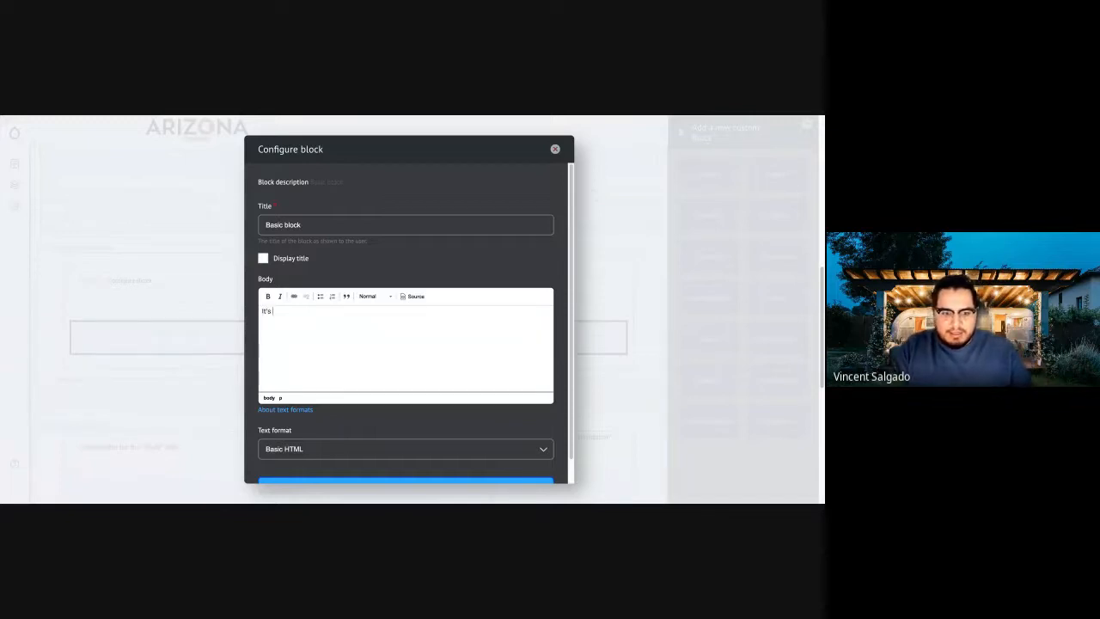
{"action": "type", "text": "ime To Eat"}
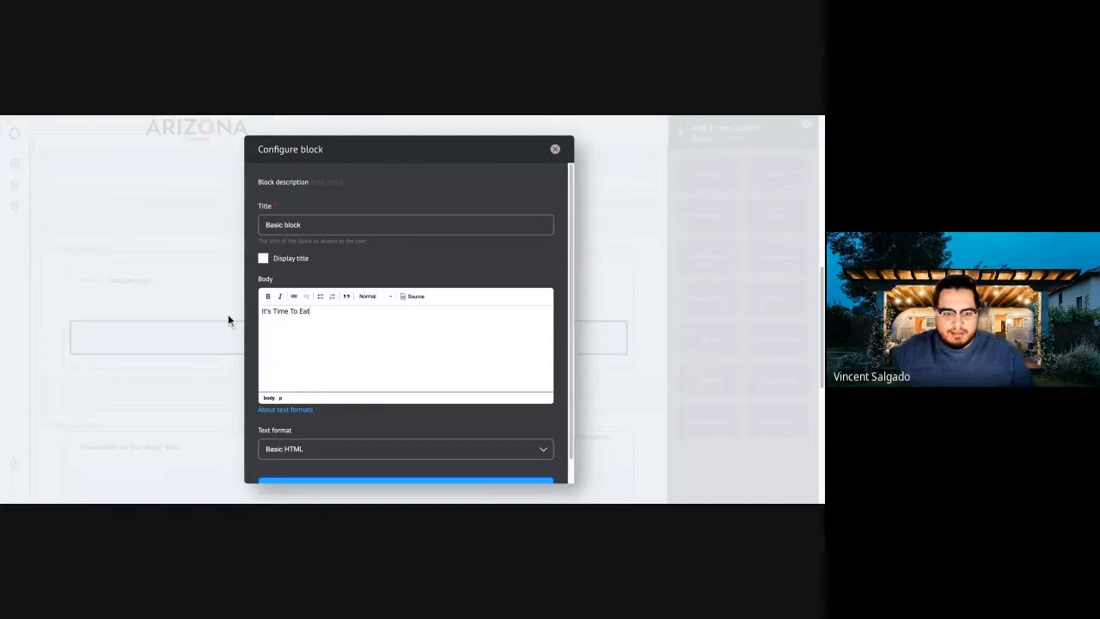
Step: Change the text format of the Basic block's body to Full HTML
{"action": "key", "text": "ctrl+a"}
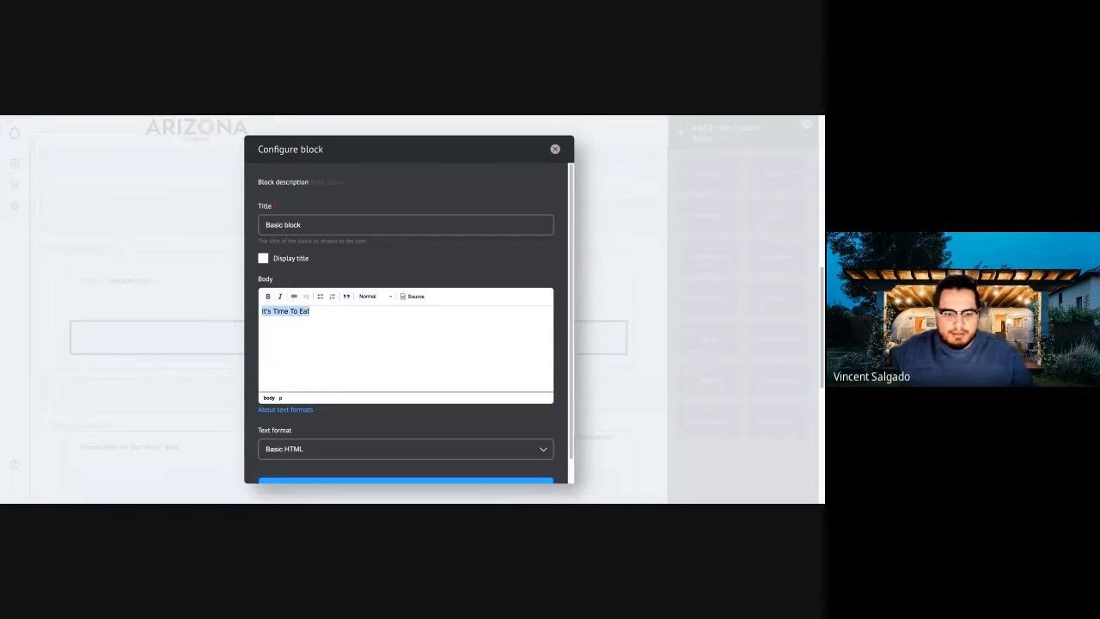
{"action": "left_click", "coordinate": [406, 448]}
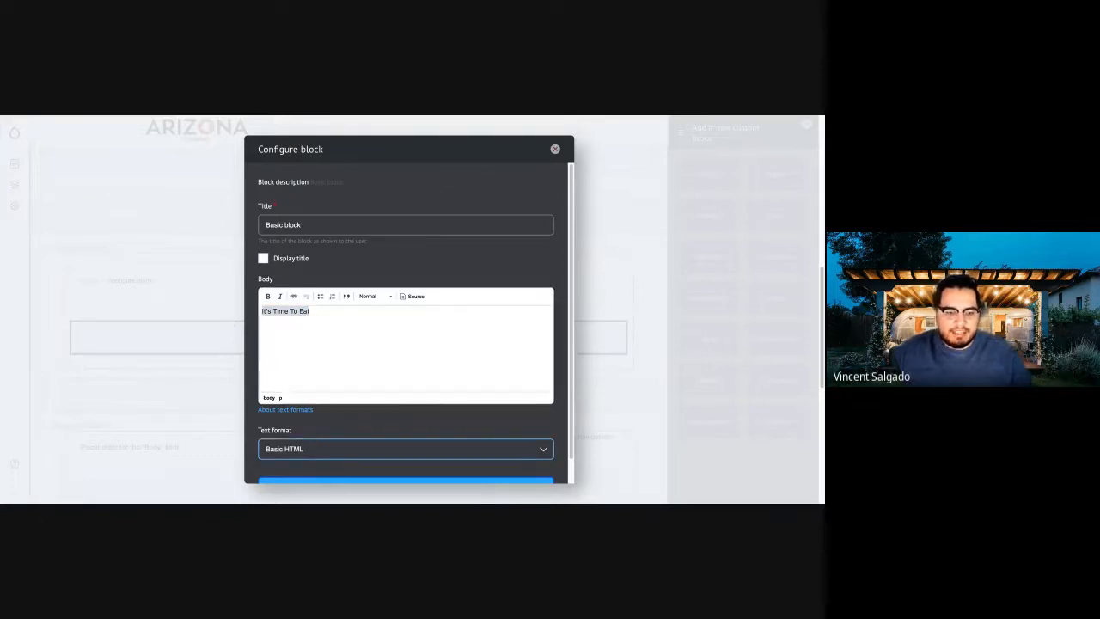
{"action": "left_click", "coordinate": [263, 497]}
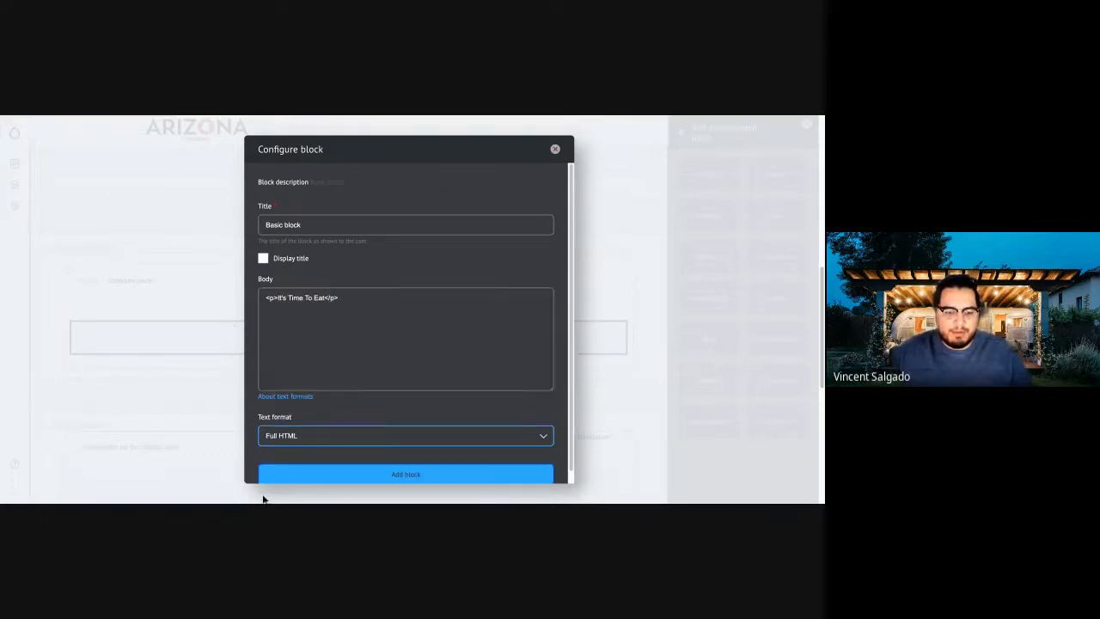
Step: Center the "It's Time To Eat" text in the block's body
{"action": "left_click", "coordinate": [288, 367]}
{"action": "key", "text": "ctrl+a"}
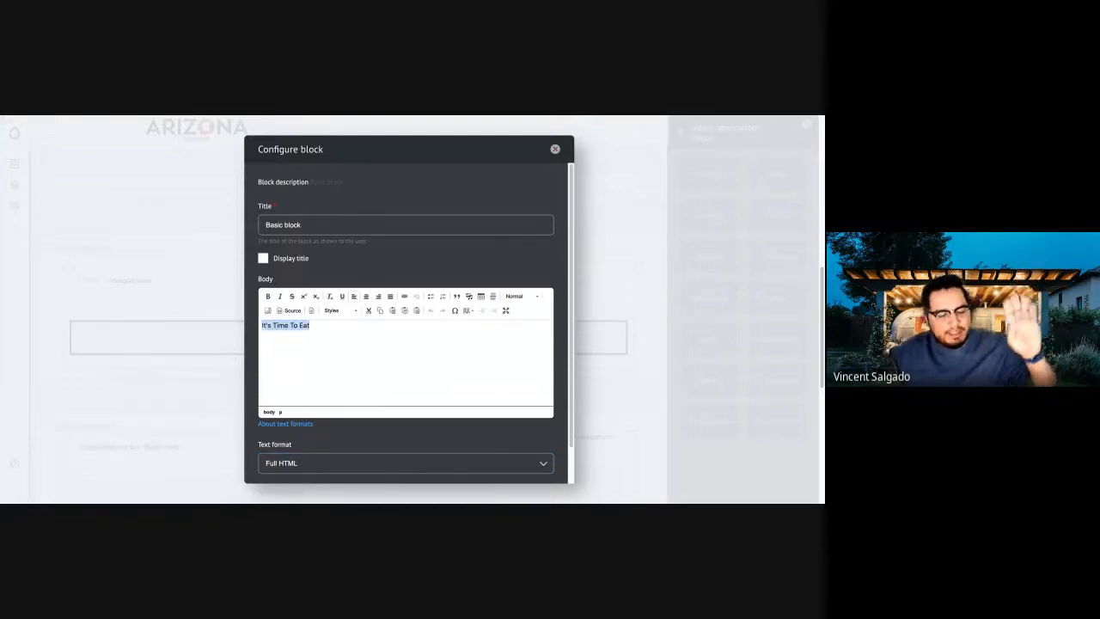
{"action": "left_click", "coordinate": [247, 329]}
{"action": "key", "text": "ctrl+a"}
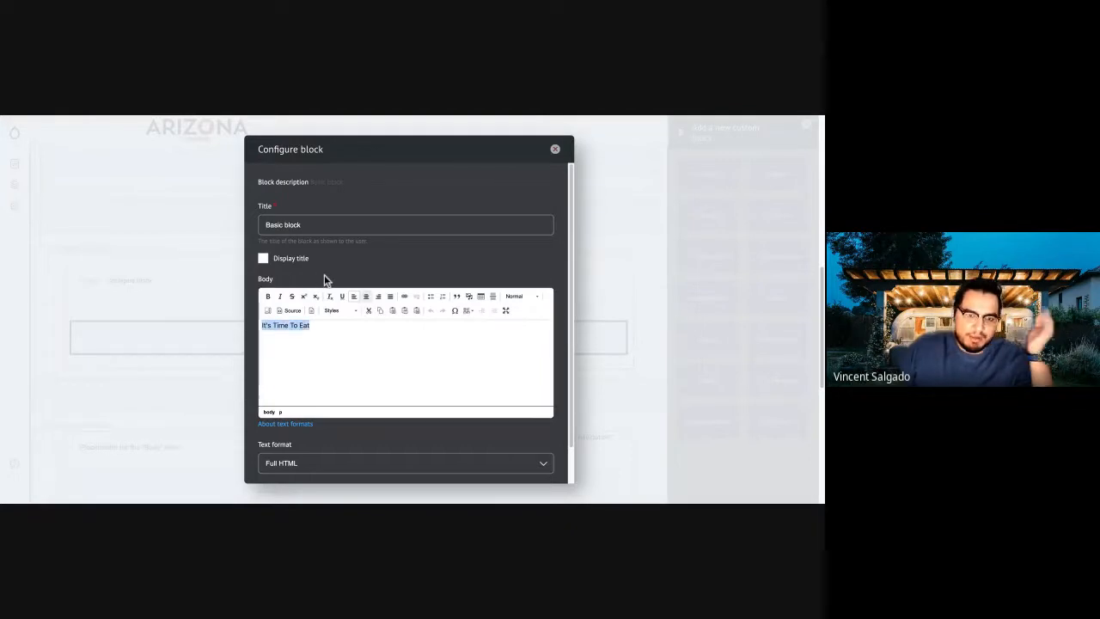
{"action": "key", "text": "ctrl+e"}
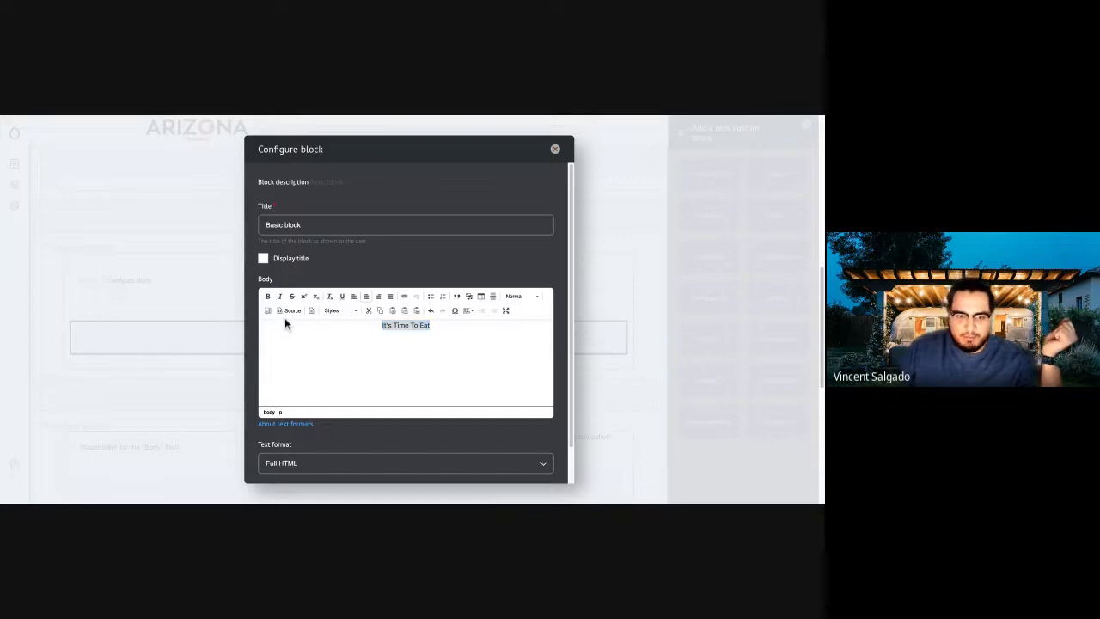
Step: Apply the red-lined Heading 2 style and the Heading 2 paragraph format to "It's Time To Eat"
{"action": "left_click", "coordinate": [340, 310]}
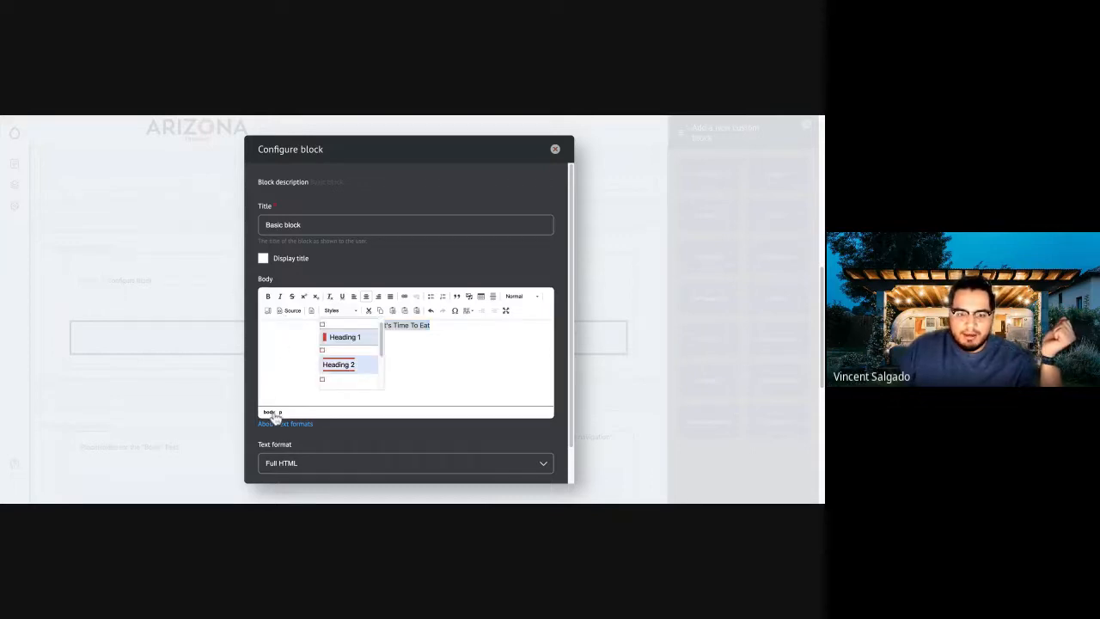
{"action": "key", "text": "Return"}
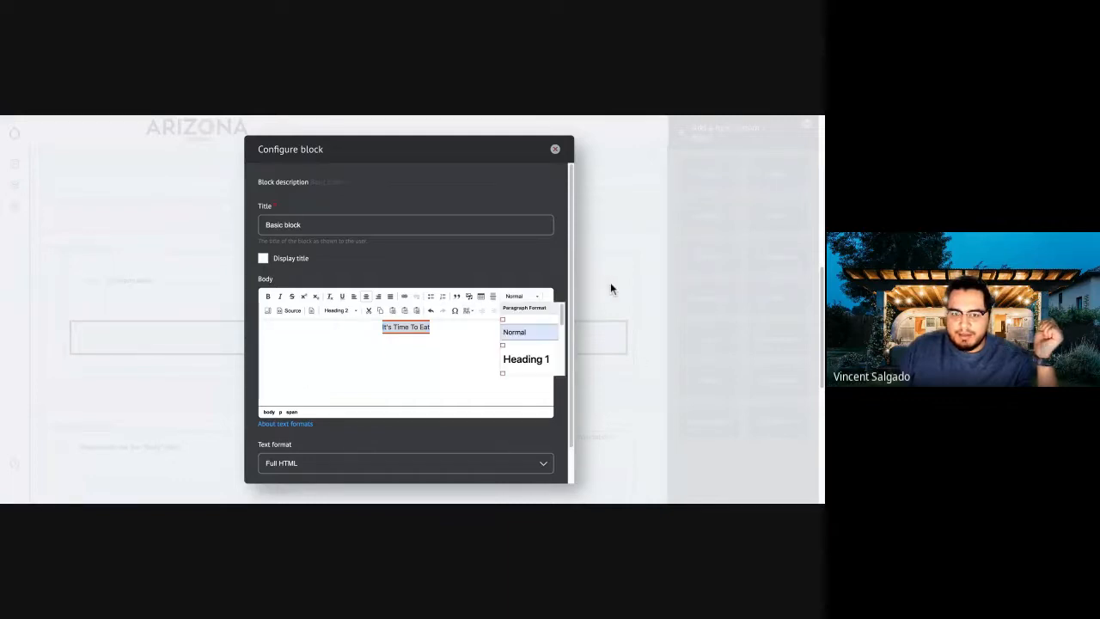
{"action": "key", "text": "Down"}
{"action": "key", "text": "Down"}
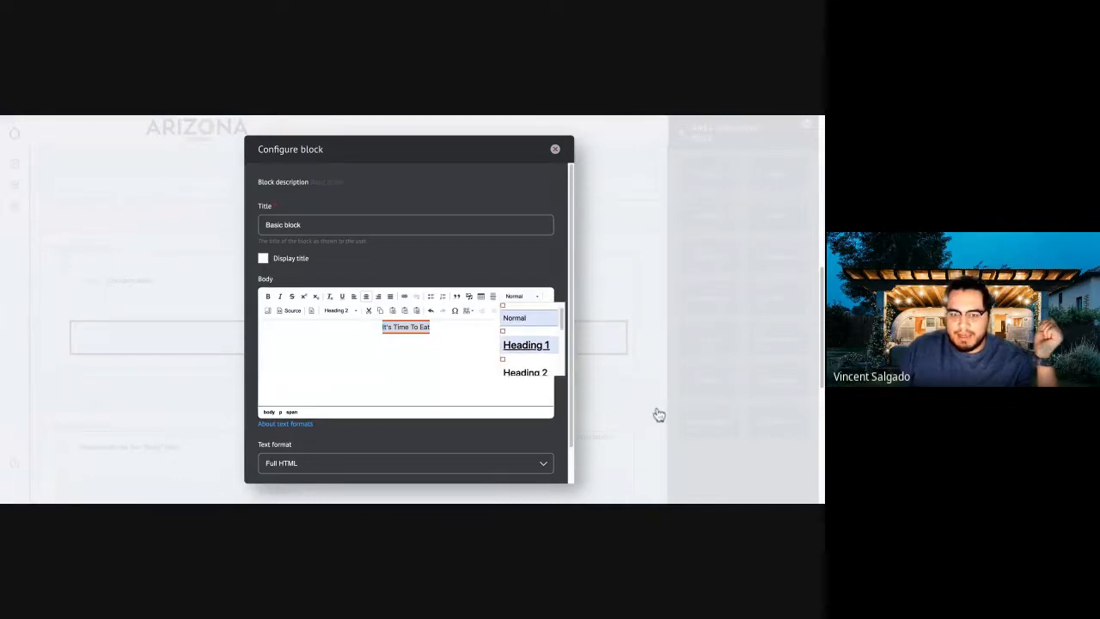
{"action": "key", "text": "Return"}
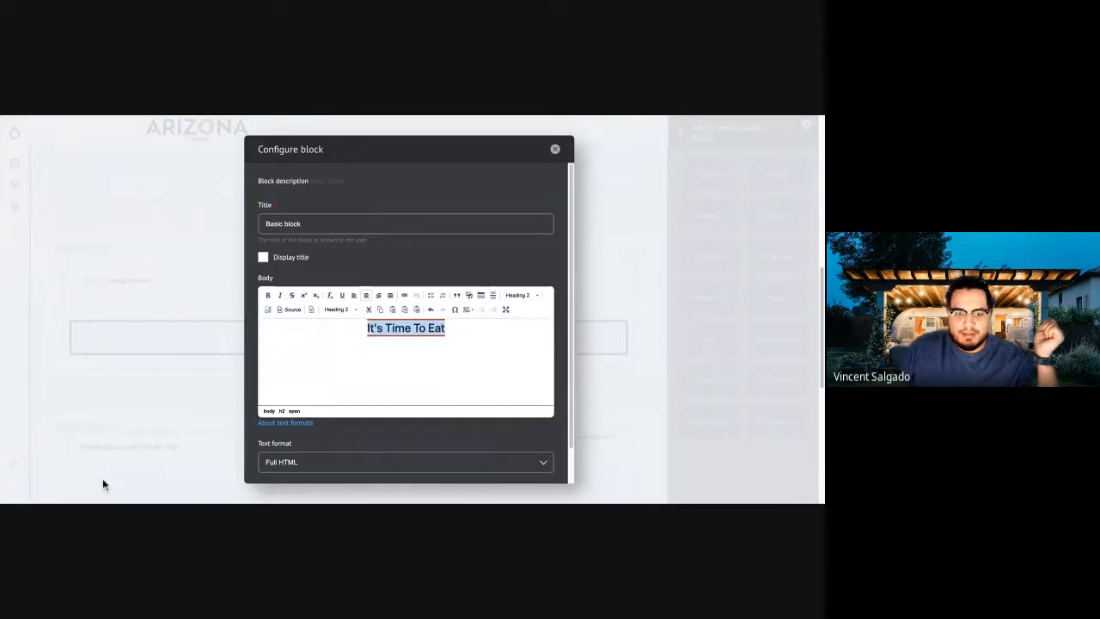
Step: Make "It's Time To Eat" bold and add the Heading 1 and red text primary inline styles to it
{"action": "key", "text": "ctrl+b"}
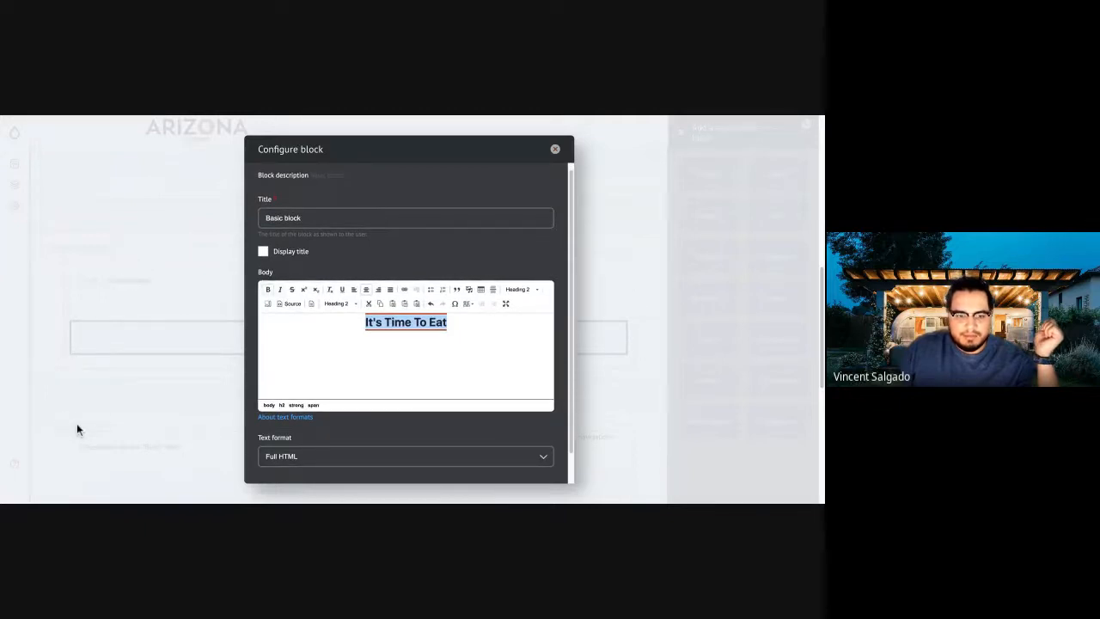
{"action": "left_click", "coordinate": [339, 270]}
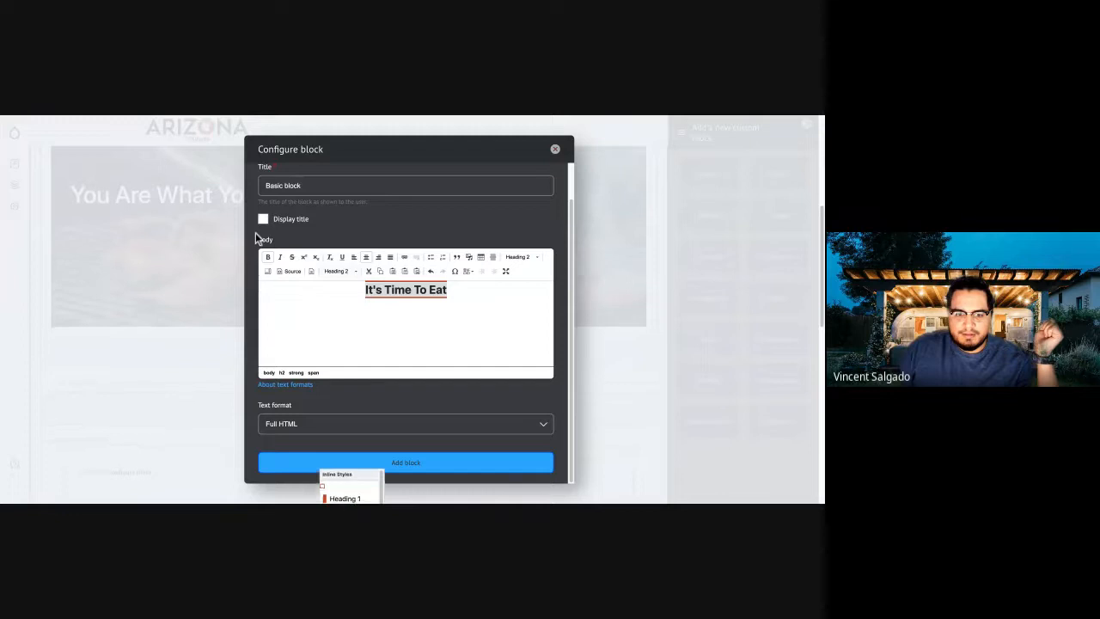
{"action": "scroll", "coordinate": [289, 343], "scroll_direction": "down", "scroll_amount": 2}
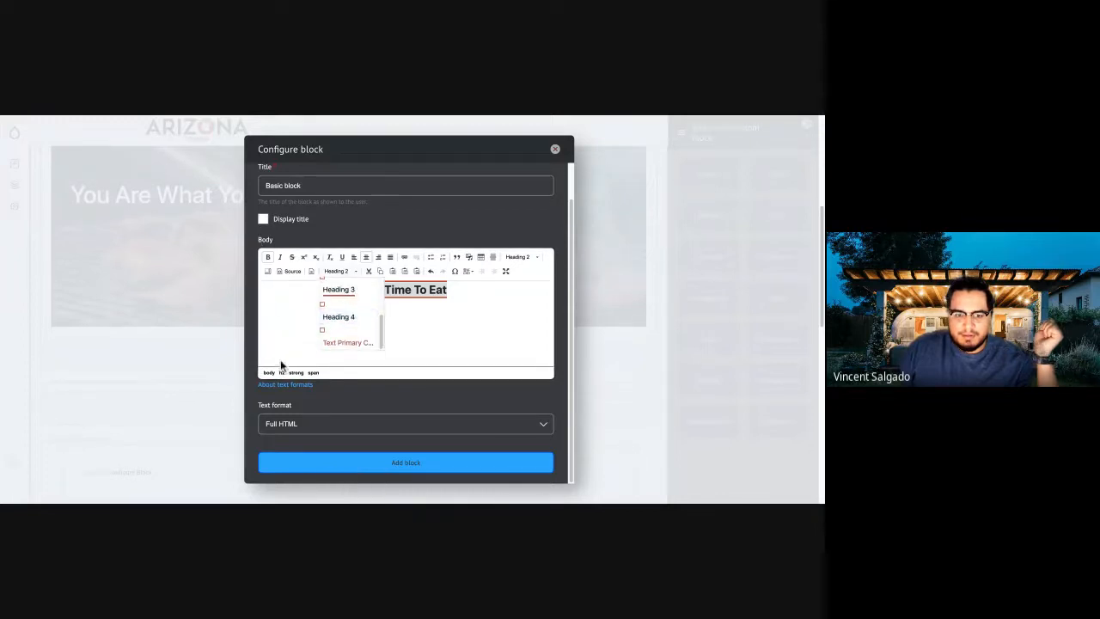
{"action": "left_click", "coordinate": [347, 342]}
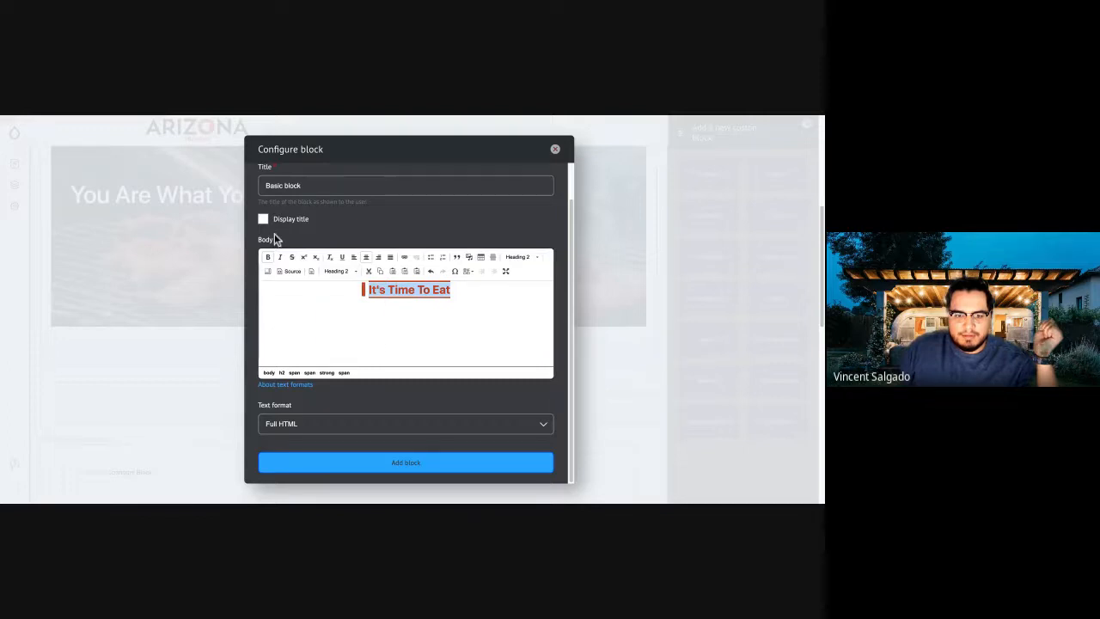
Step: Remove the Heading 2, text primary and Heading 1 inline styles from "It's Time To Eat", keeping the bold Heading 2 paragraph format
{"action": "left_click", "coordinate": [337, 270]}
{"action": "scroll", "coordinate": [344, 315], "scroll_direction": "up", "scroll_amount": 3}
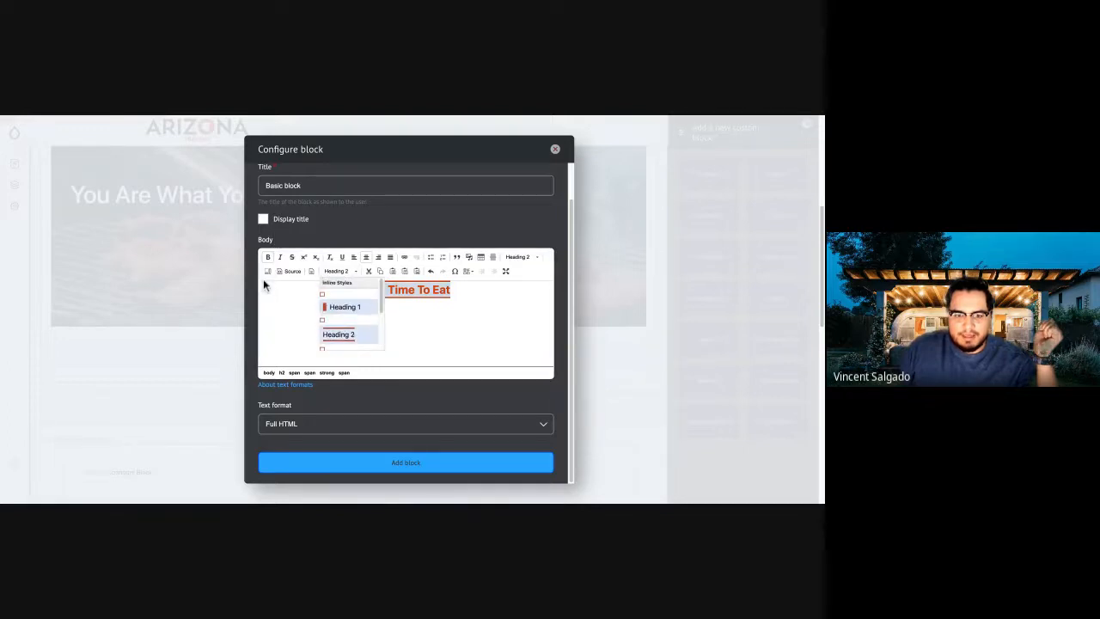
{"action": "left_click", "coordinate": [249, 337]}
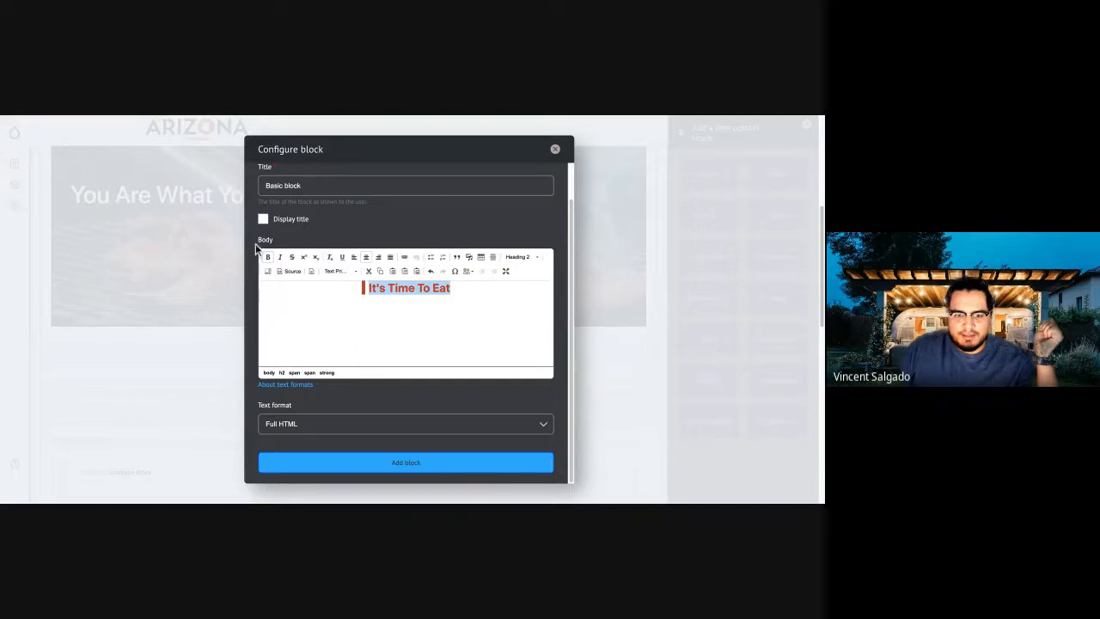
{"action": "left_click", "coordinate": [339, 271]}
{"action": "left_click", "coordinate": [340, 290]}
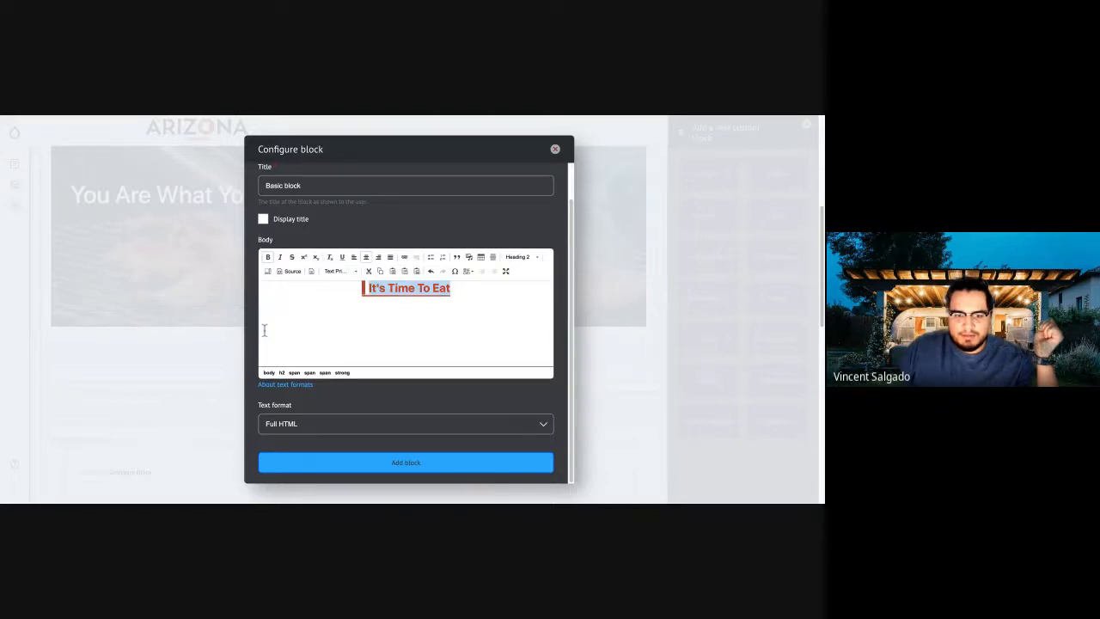
{"action": "left_click", "coordinate": [339, 270]}
{"action": "left_click", "coordinate": [339, 290]}
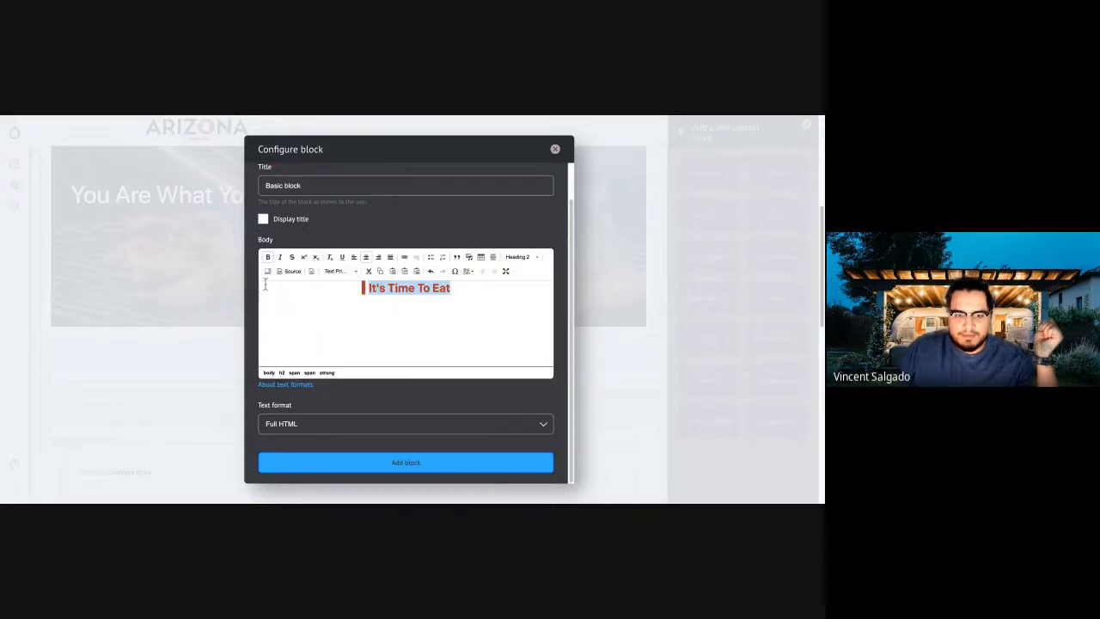
{"action": "left_click", "coordinate": [339, 271]}
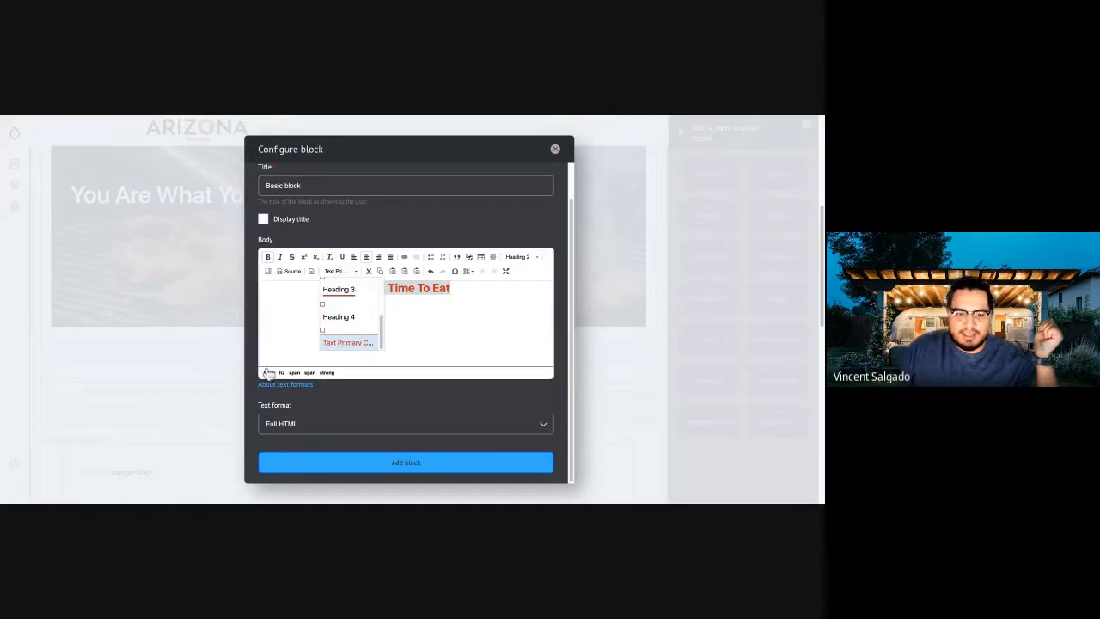
{"action": "left_click", "coordinate": [348, 342]}
{"action": "left_click", "coordinate": [340, 271]}
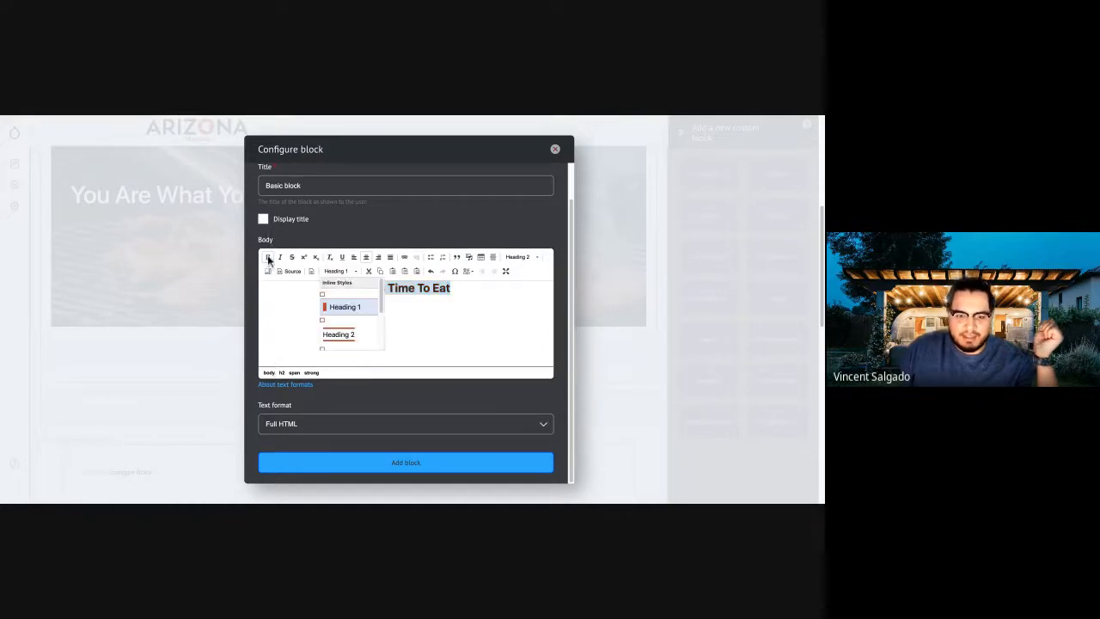
{"action": "left_click", "coordinate": [344, 307]}
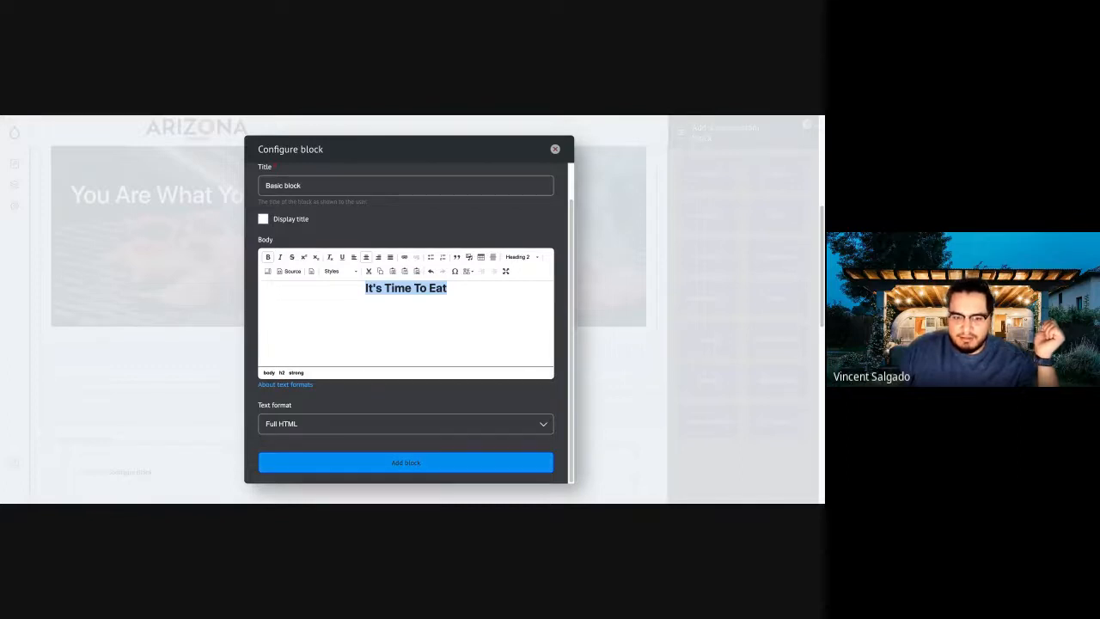
Step: Add the configured Basic block to Section 2 and check its heading in the layout
{"action": "left_click", "coordinate": [405, 462]}
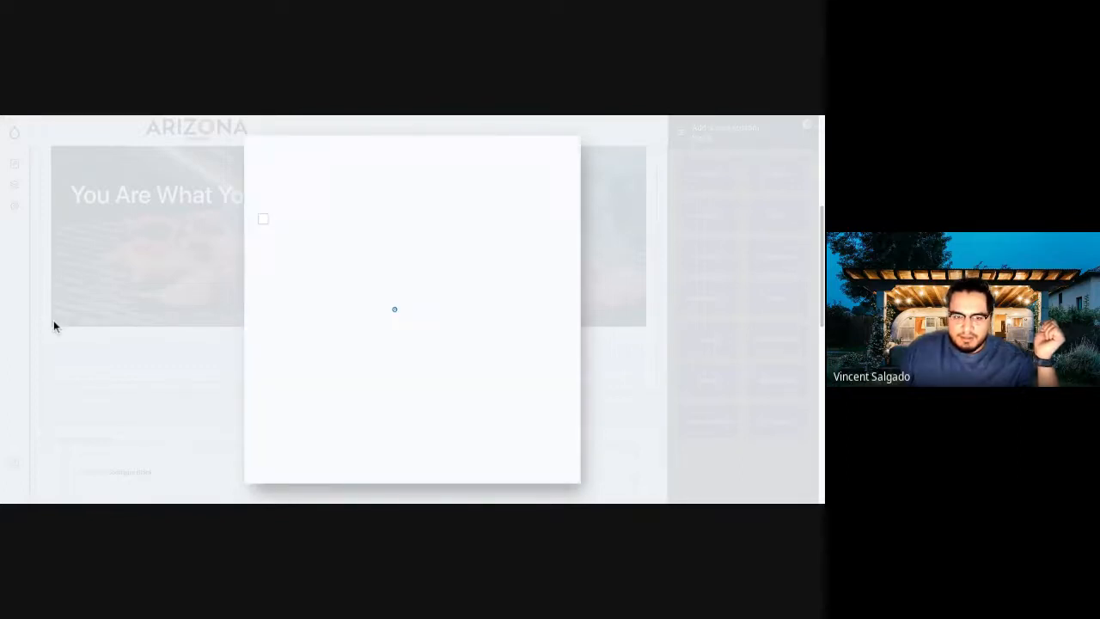
{"action": "scroll", "coordinate": [320, 253], "scroll_direction": "up", "scroll_amount": 6}
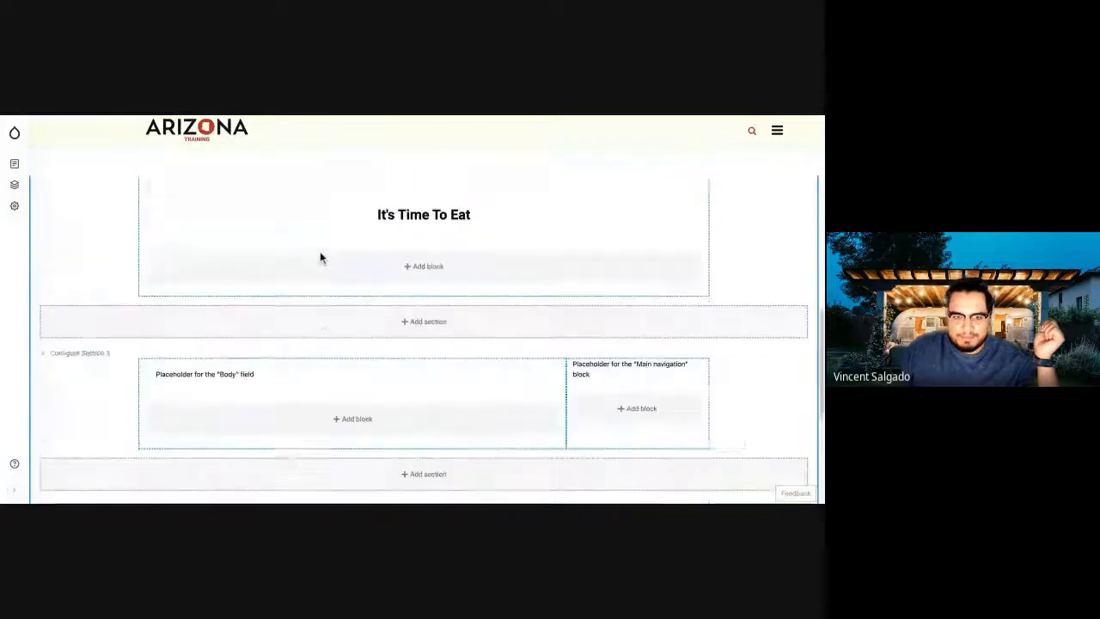
{"action": "scroll", "coordinate": [258, 267], "scroll_direction": "up", "scroll_amount": 1}
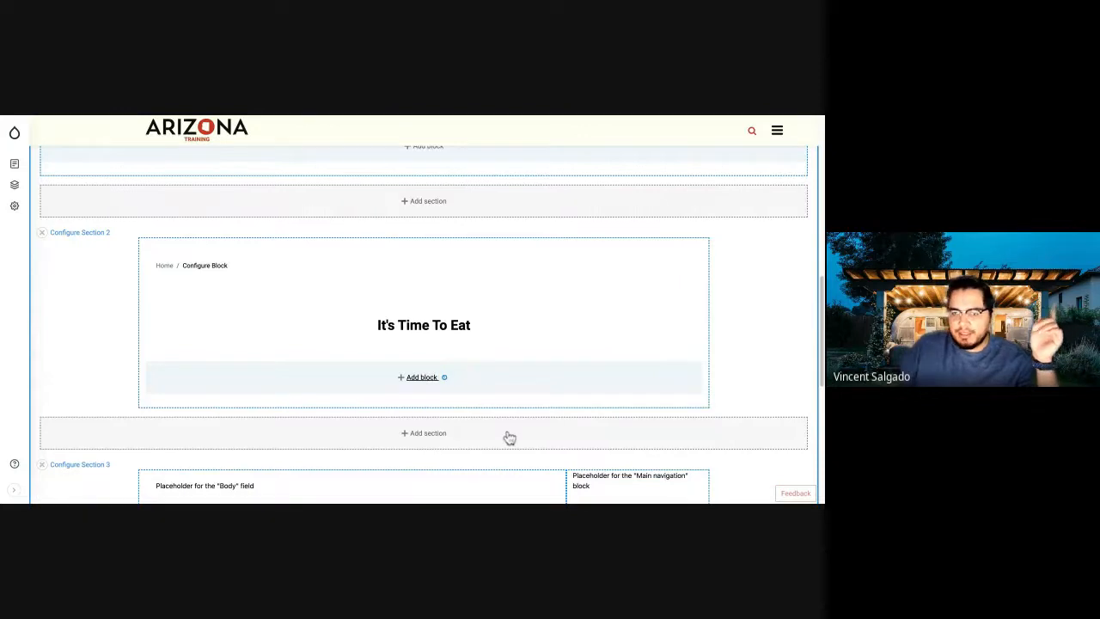
Step: Start a custom Card set block in Section 2, below the "It's Time To Eat" heading
{"action": "left_click", "coordinate": [420, 376]}
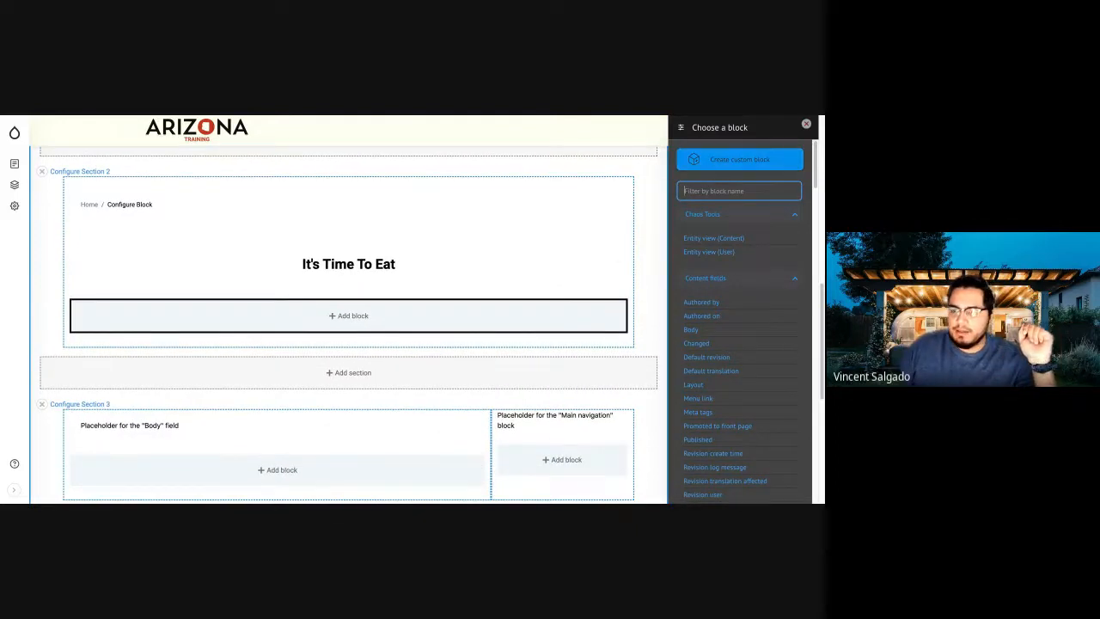
{"action": "left_click", "coordinate": [740, 160]}
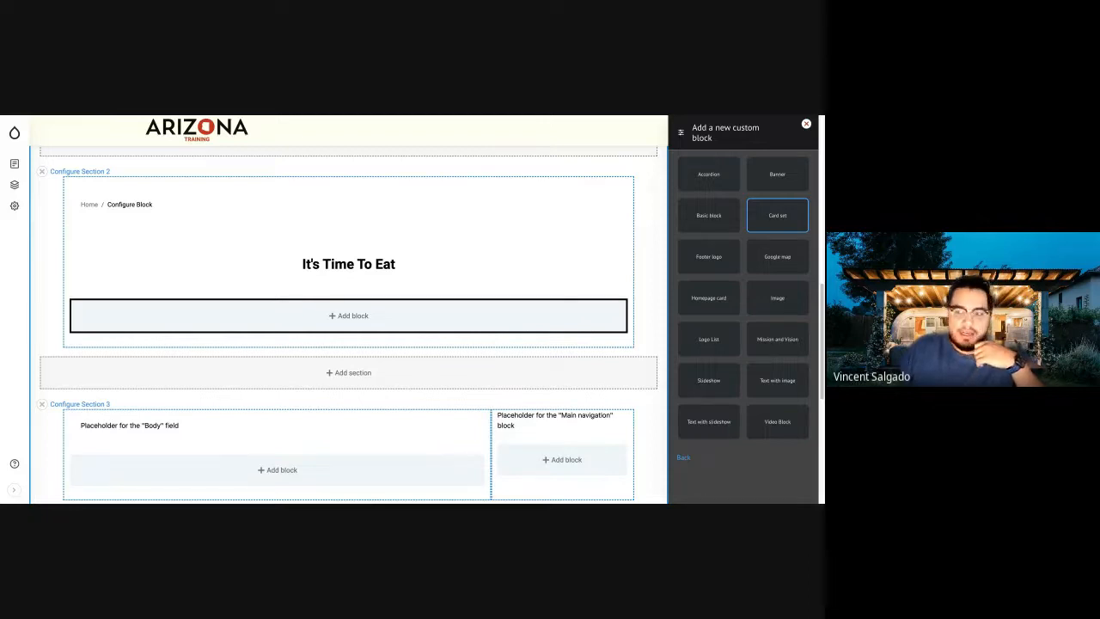
{"action": "left_click", "coordinate": [777, 215]}
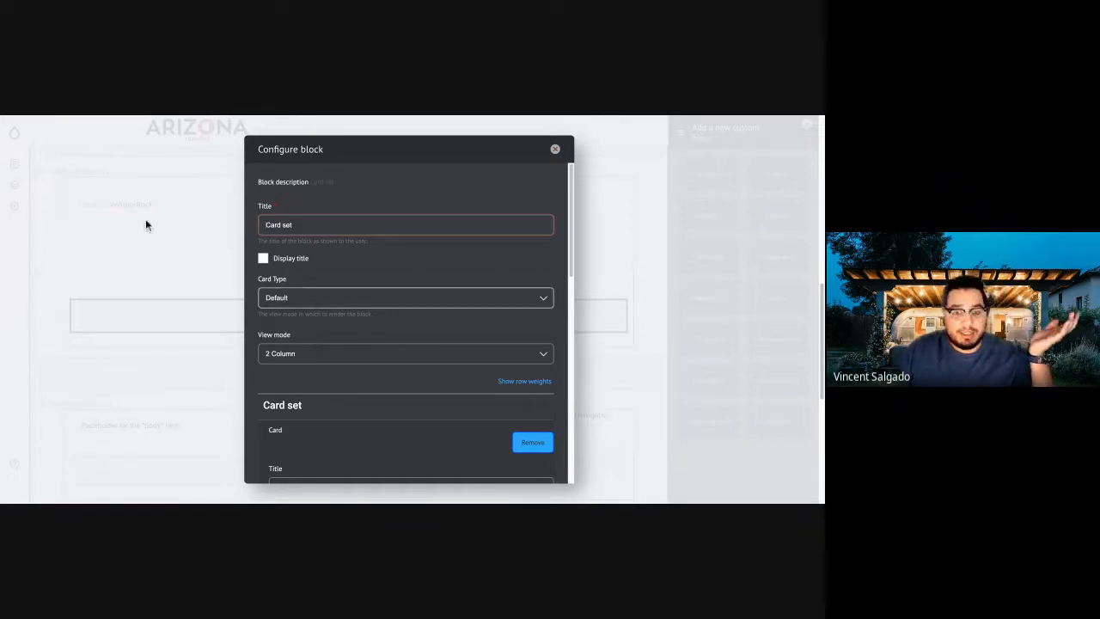
Step: Set the card set's card type to Basic card and its view mode to 3 Column
{"action": "left_click", "coordinate": [195, 278]}
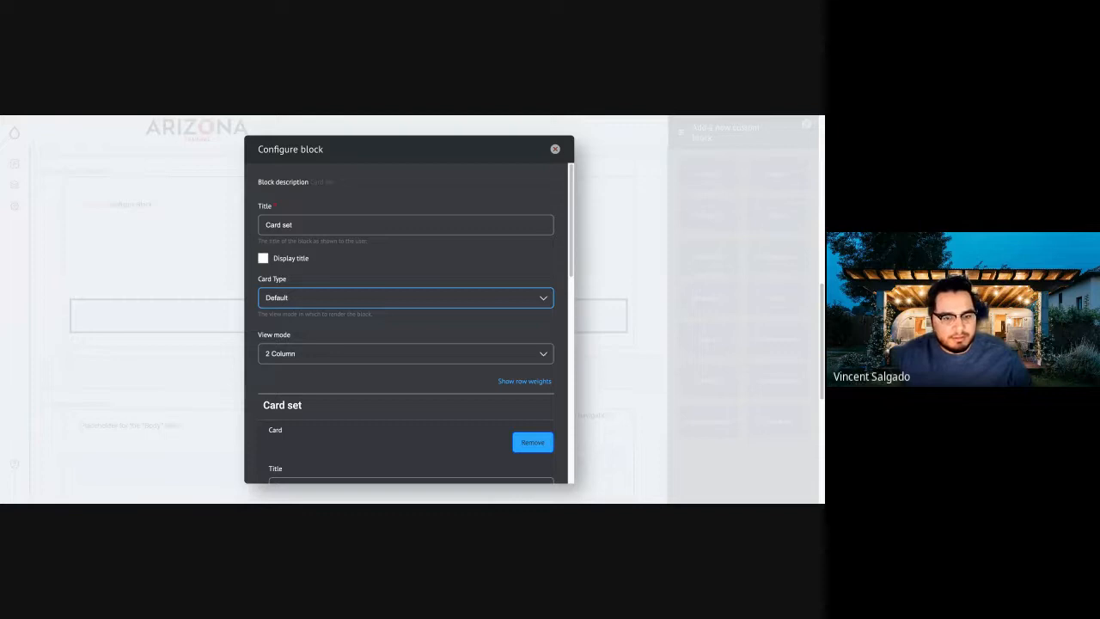
{"action": "left_click", "coordinate": [238, 236]}
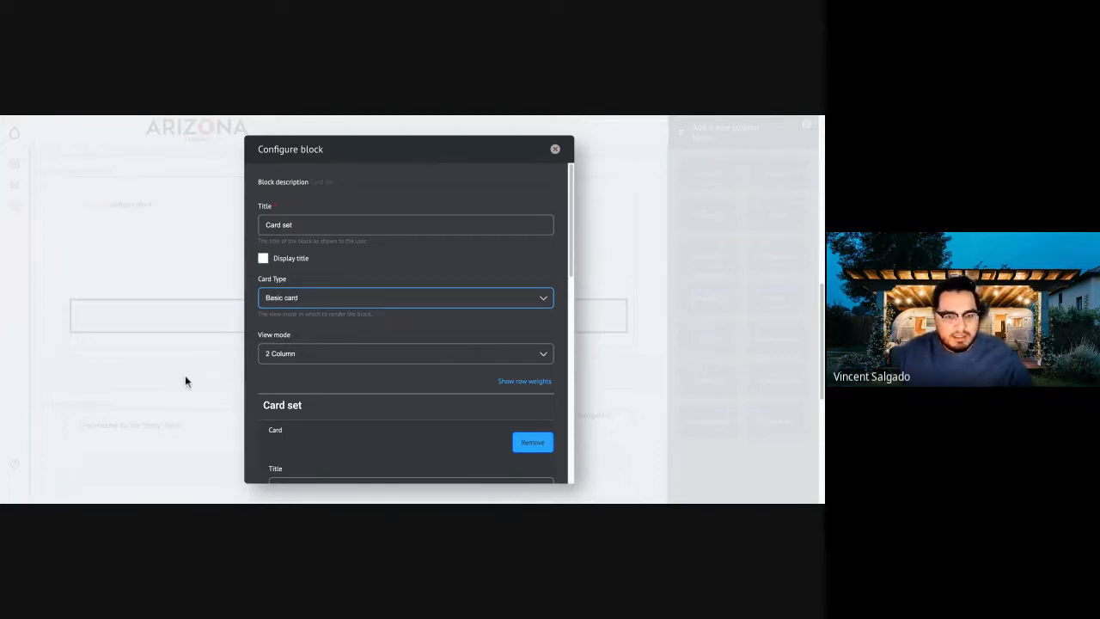
{"action": "key", "text": "Tab"}
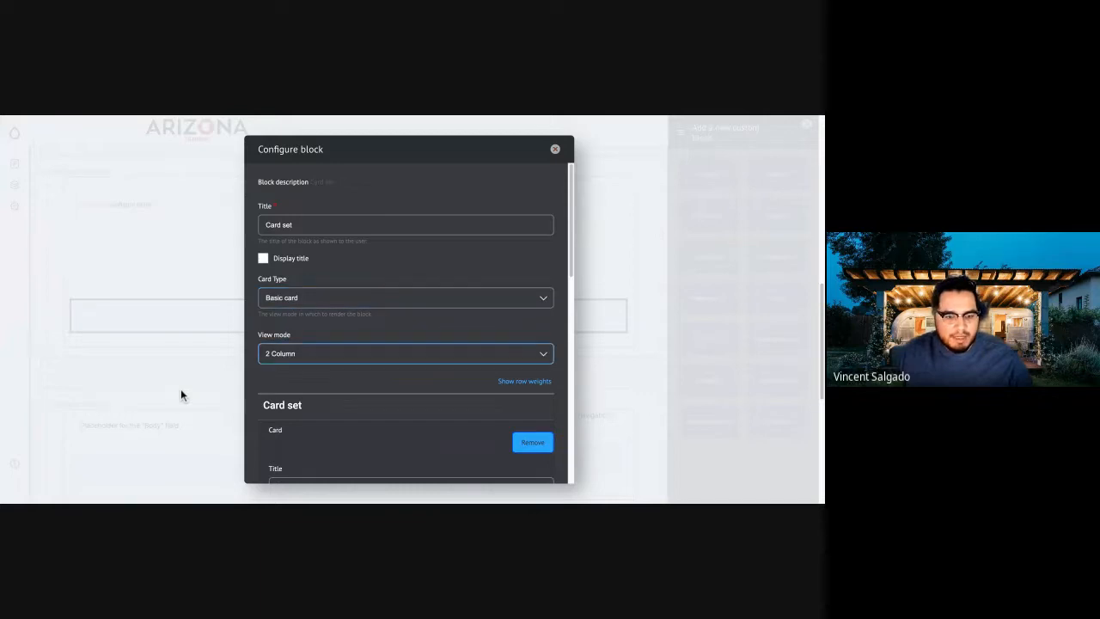
{"action": "scroll", "coordinate": [346, 353], "scroll_direction": "down", "scroll_amount": 1}
{"action": "scroll", "coordinate": [345, 352], "scroll_direction": "down", "scroll_amount": 3}
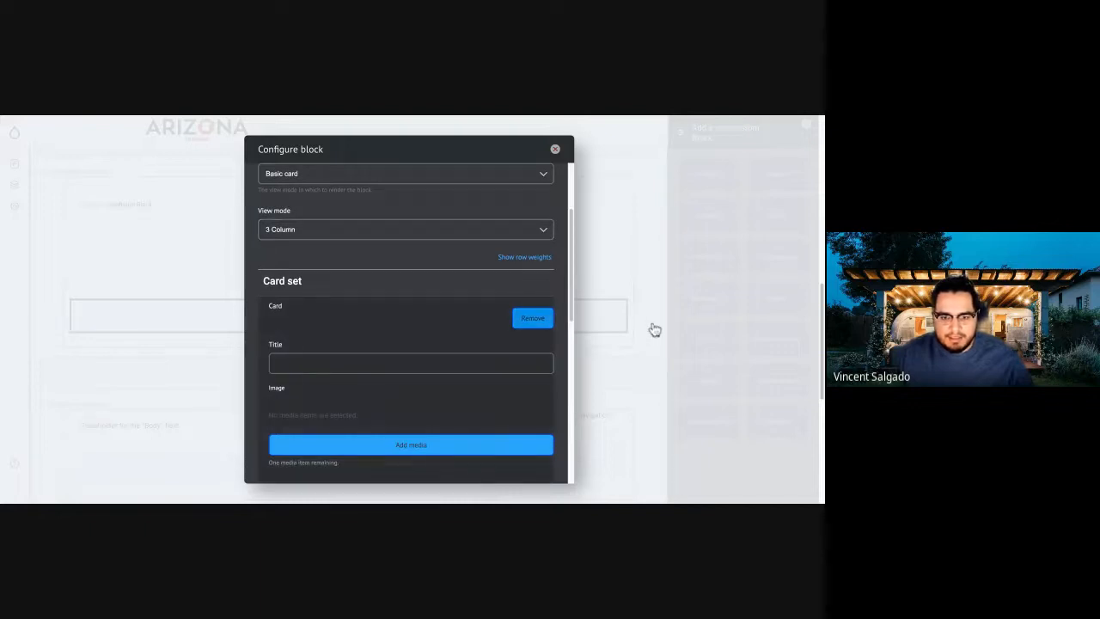
{"action": "scroll", "coordinate": [321, 226], "scroll_direction": "up", "scroll_amount": 1}
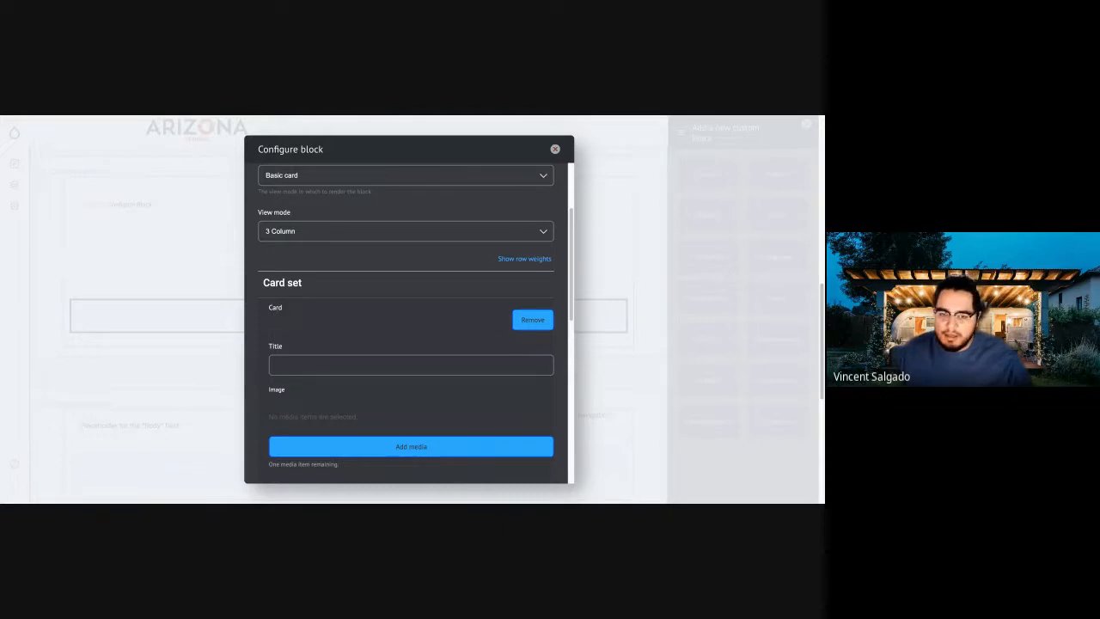
Step: Title the first card "The Pizza"
{"action": "scroll", "coordinate": [319, 327], "scroll_direction": "down", "scroll_amount": 1}
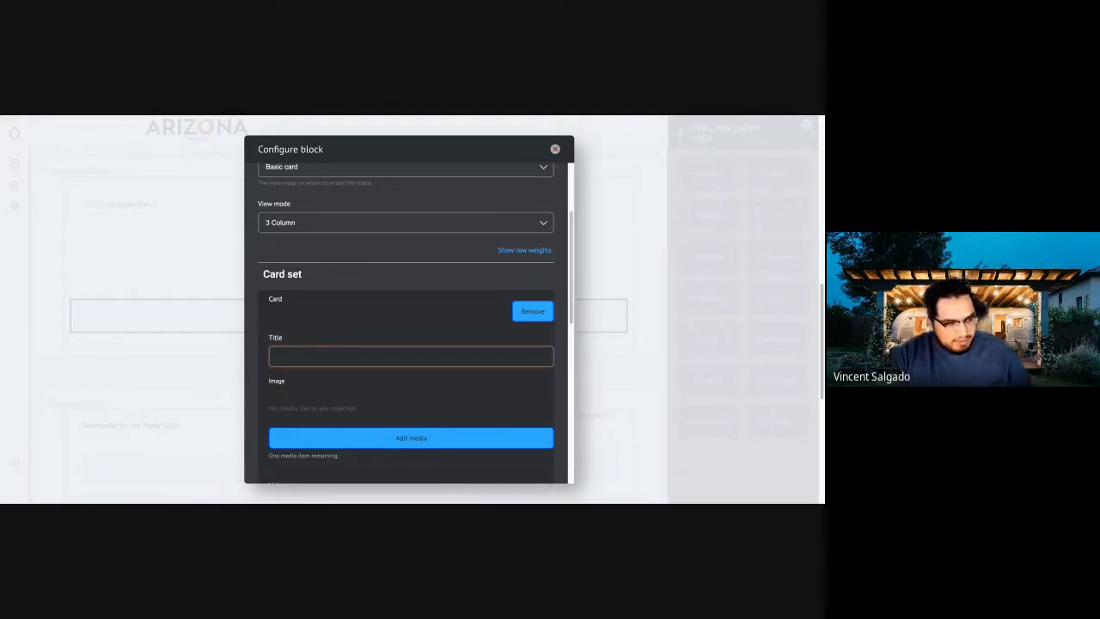
{"action": "type", "text": "Pizza"}
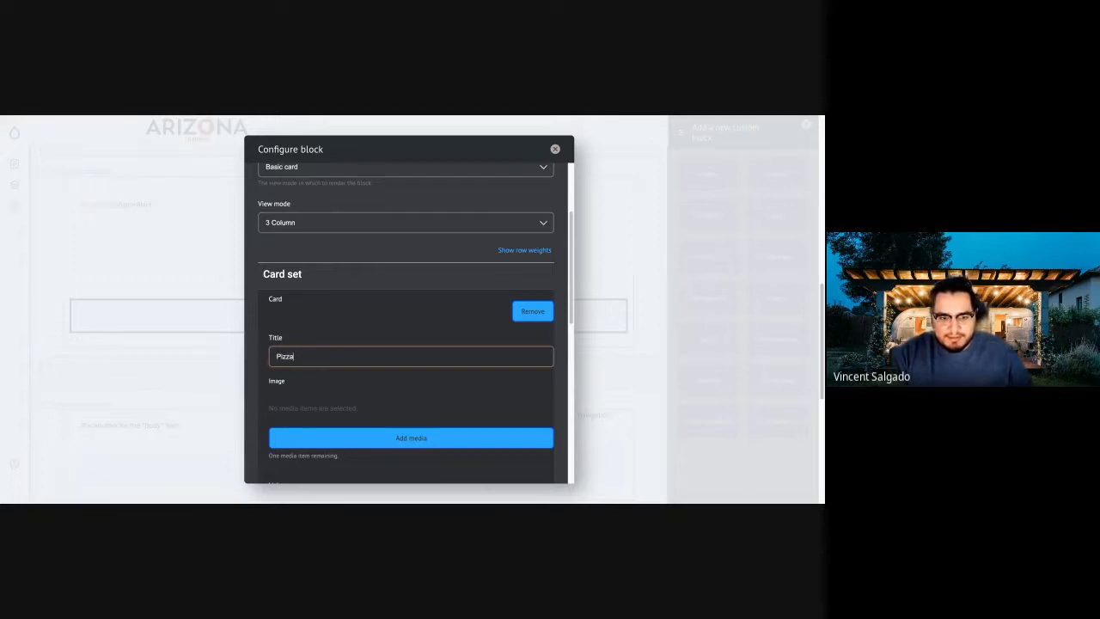
{"action": "type", "text": "The"}
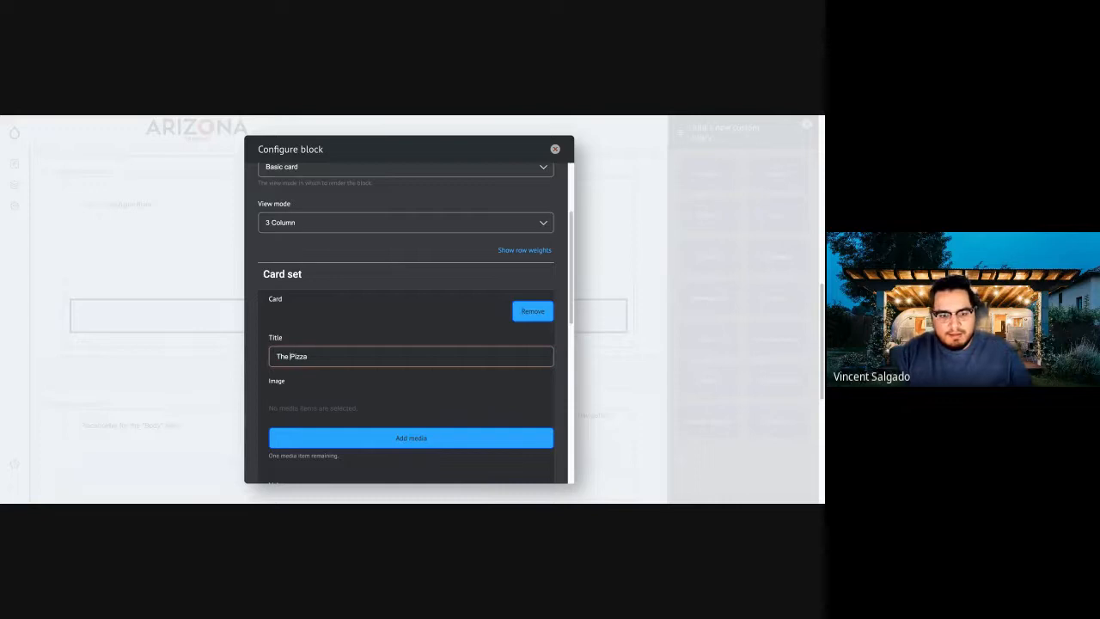
Step: Add a pizza photo to the first card with alternative text "Some good pizza" and set its Card/Teaser, Slideshow/Page Image and Banner crops
{"action": "left_click", "coordinate": [410, 437]}
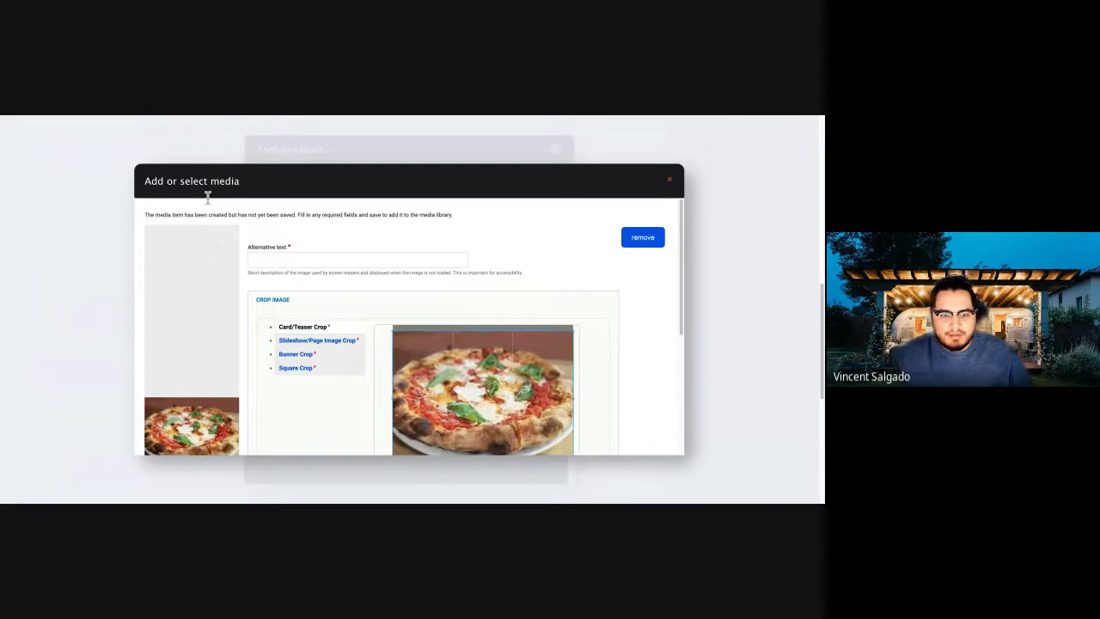
{"action": "type", "text": "Some good pizza"}
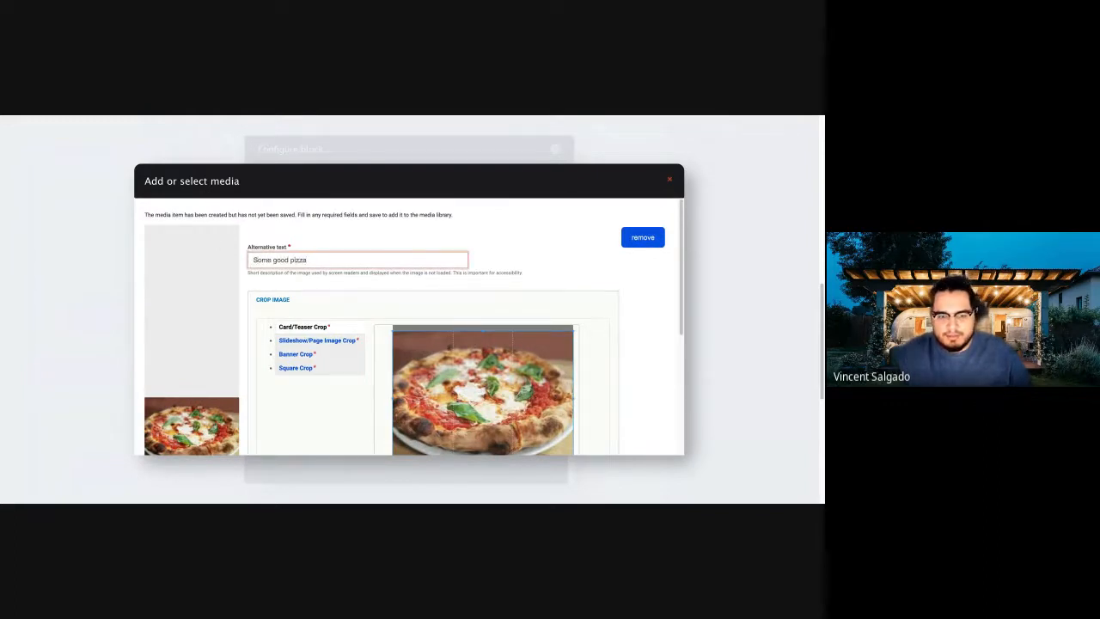
{"action": "left_click", "coordinate": [492, 438]}
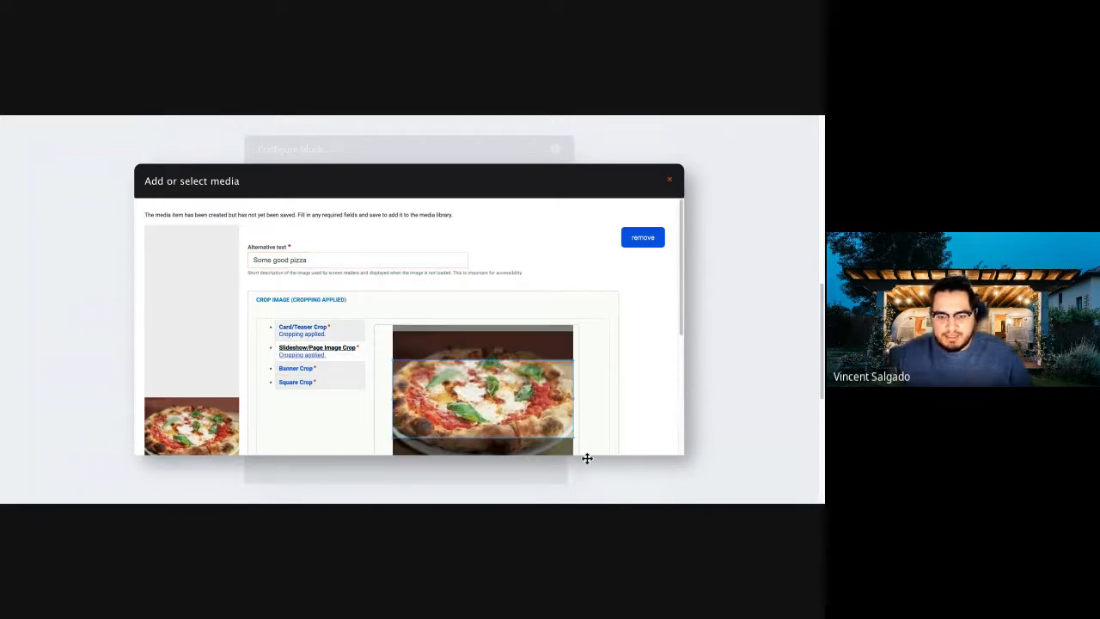
{"action": "left_click", "coordinate": [296, 368]}
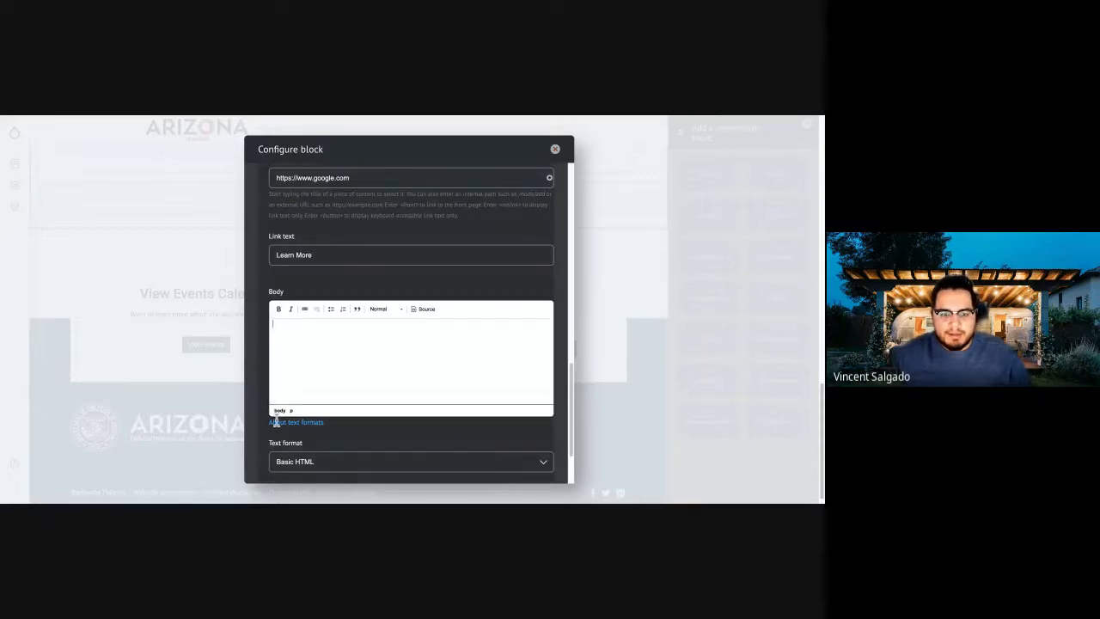
Step: Fill the pizza card's body with the "Icing jujubes shortbread dragée candy" filler paragraph and add two more empty cards
{"action": "type", "text": "Icing jujubes shortbread dragée candy. Wafer candy canes cheesecake sugar plum pastry. Dragée sweet roll dessert danish dragée. Candy bonbon tart sugar plum cheesecake caramels pudding."}
{"action": "scroll", "coordinate": [276, 401], "scroll_direction": "down", "scroll_amount": 2}
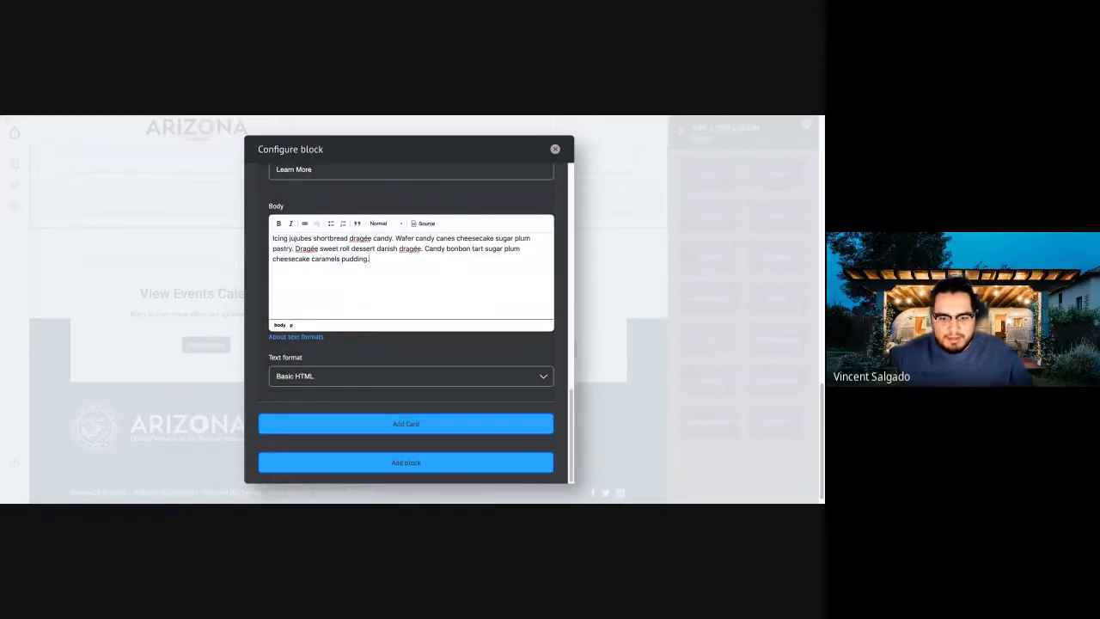
{"action": "left_click", "coordinate": [382, 424]}
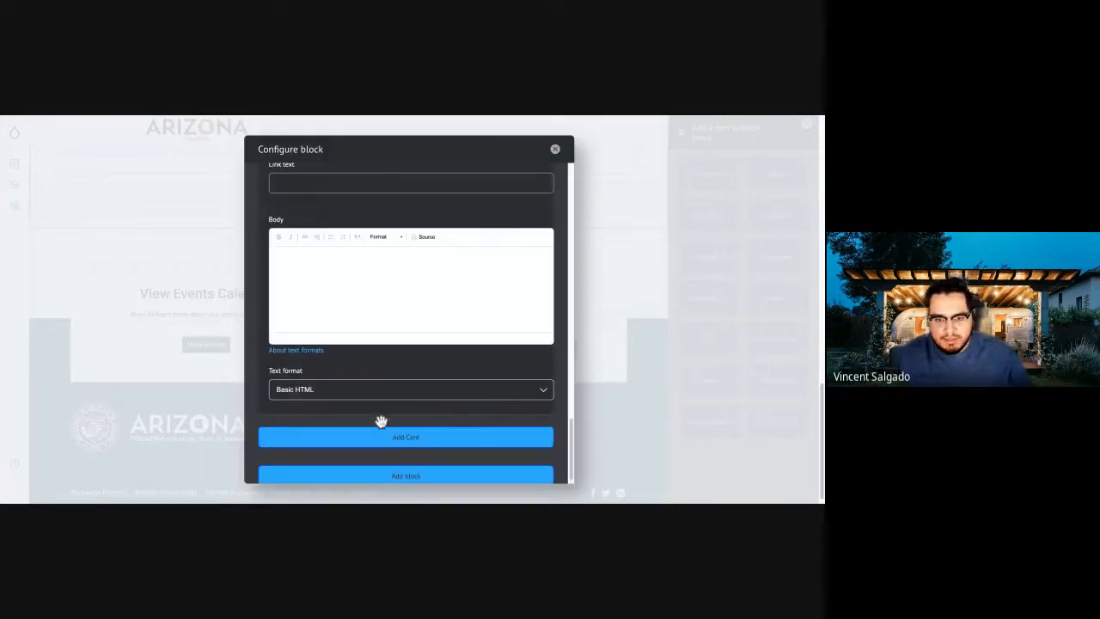
{"action": "left_click", "coordinate": [348, 436]}
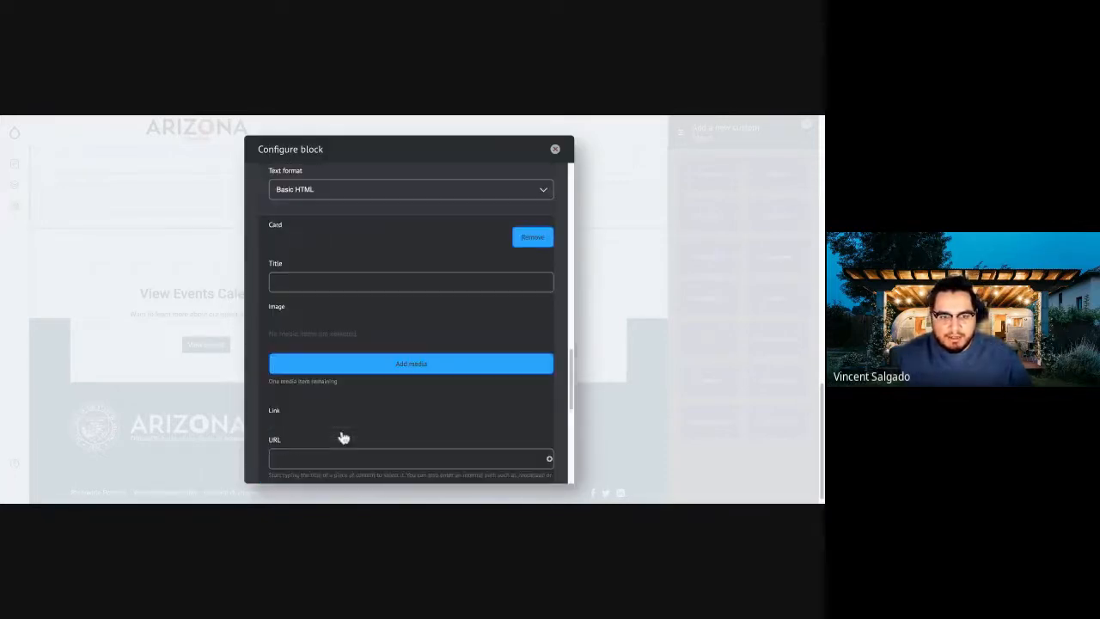
Step: Title the second card, directly below the pizza card, "Tacos"
{"action": "scroll", "coordinate": [341, 438], "scroll_direction": "up", "scroll_amount": 3}
{"action": "scroll", "coordinate": [341, 434], "scroll_direction": "up", "scroll_amount": 10}
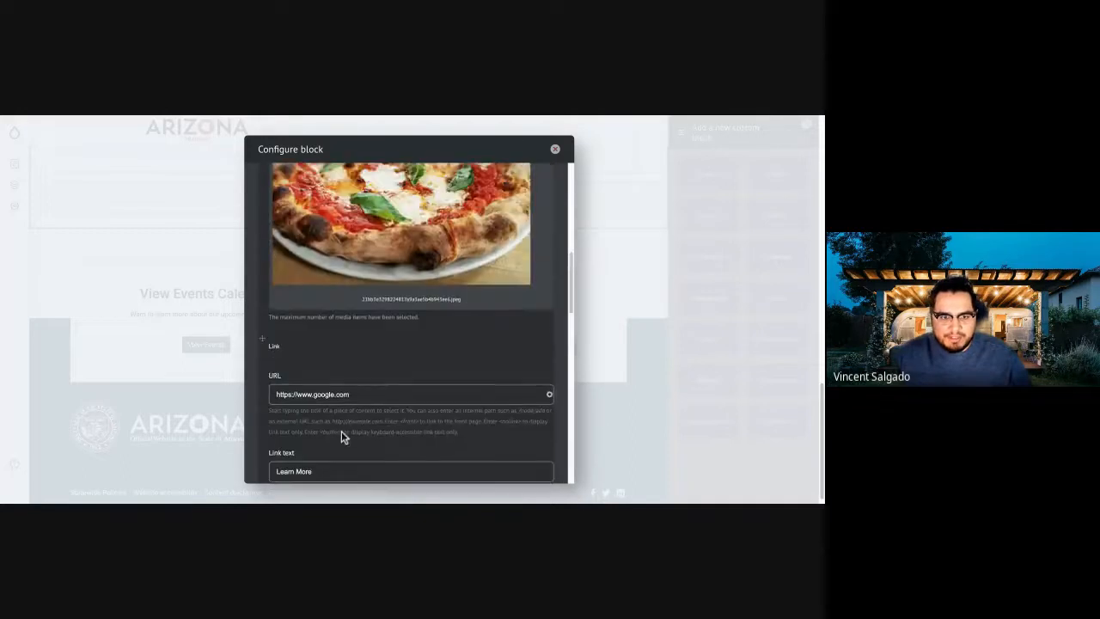
{"action": "scroll", "coordinate": [341, 434], "scroll_direction": "down", "scroll_amount": 10}
{"action": "scroll", "coordinate": [284, 440], "scroll_direction": "down", "scroll_amount": 3}
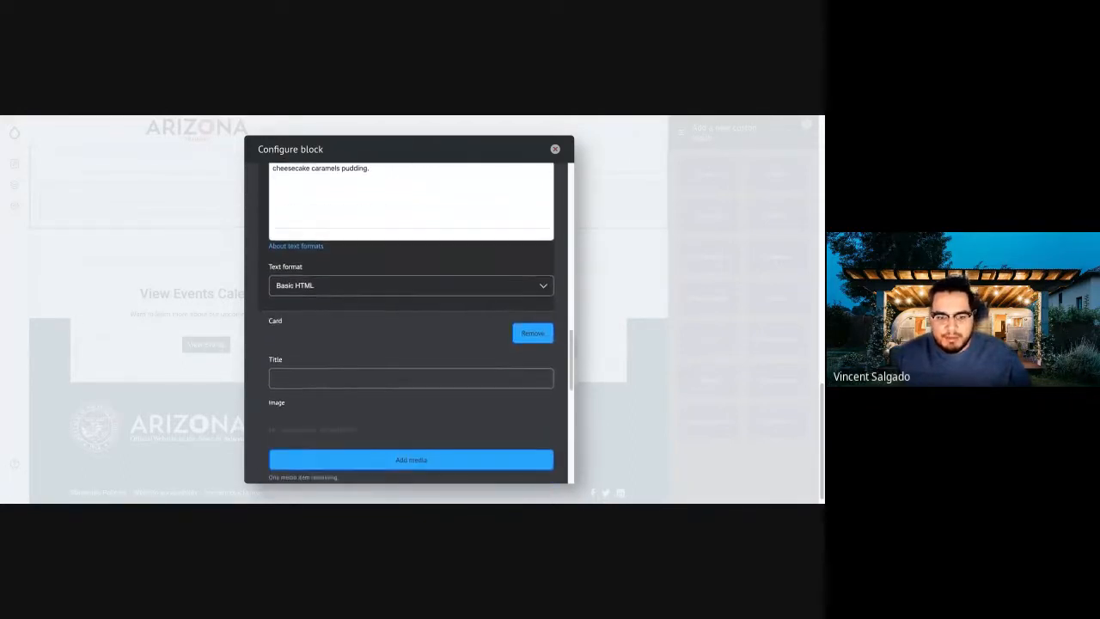
{"action": "type", "text": "Tacos"}
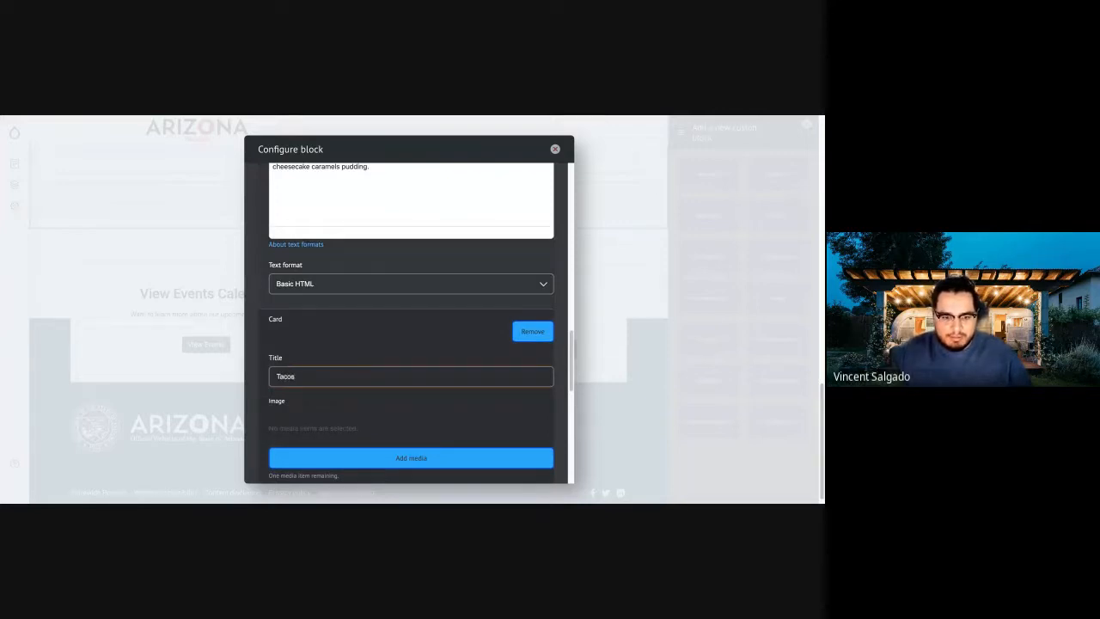
Step: Add a taco photo to the Tacos card with alternative text "Tacos" and set its Card/Teaser and Slideshow/Page Image crops
{"action": "scroll", "coordinate": [278, 427], "scroll_direction": "down", "scroll_amount": 8}
{"action": "left_click", "coordinate": [292, 256]}
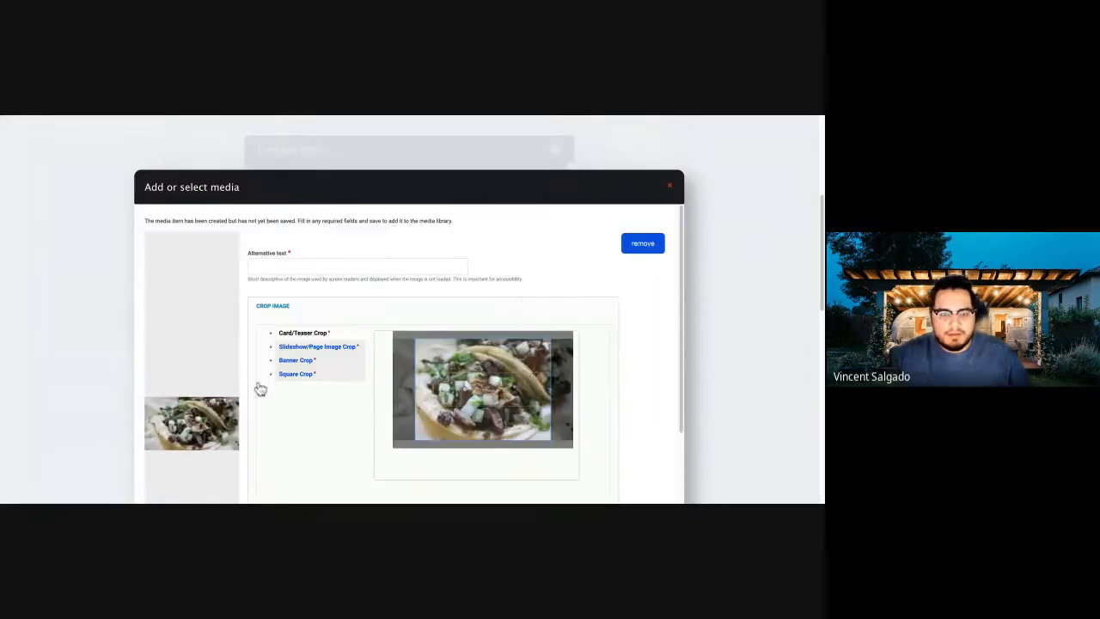
{"action": "left_click", "coordinate": [299, 260]}
{"action": "type", "text": "Tacos"}
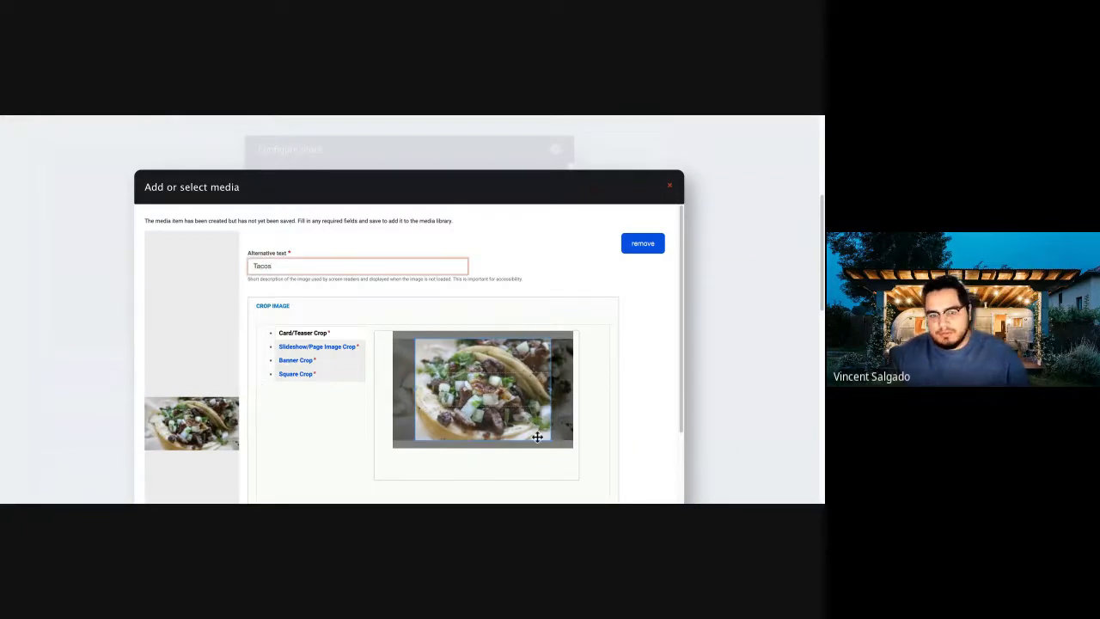
{"action": "left_click_drag", "start_coordinate": [538, 437], "coordinate": [536, 436]}
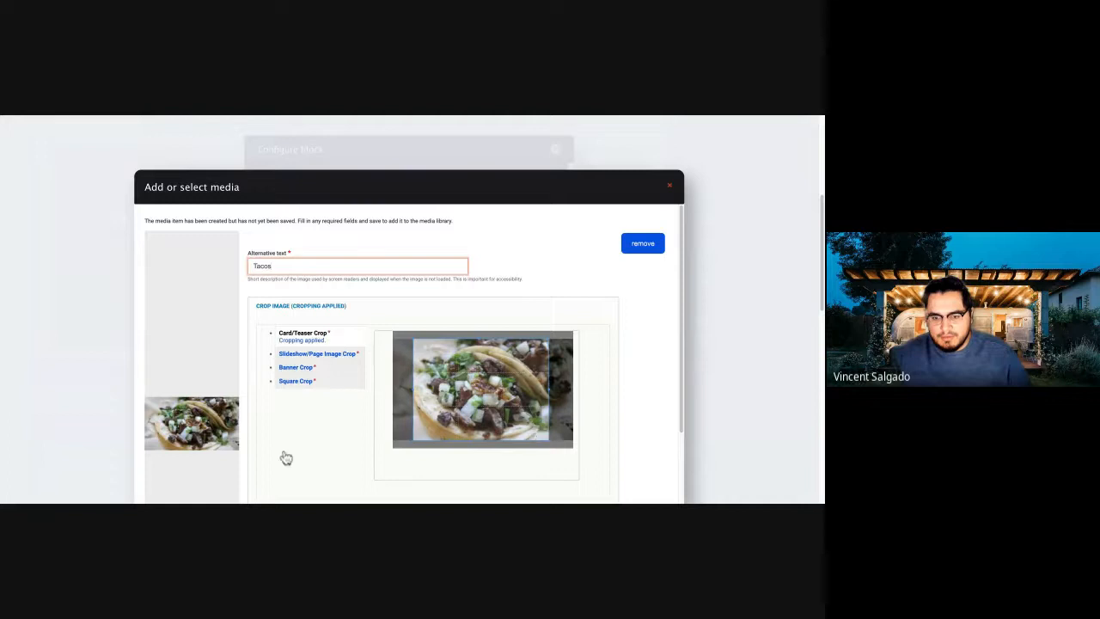
{"action": "left_click", "coordinate": [316, 354]}
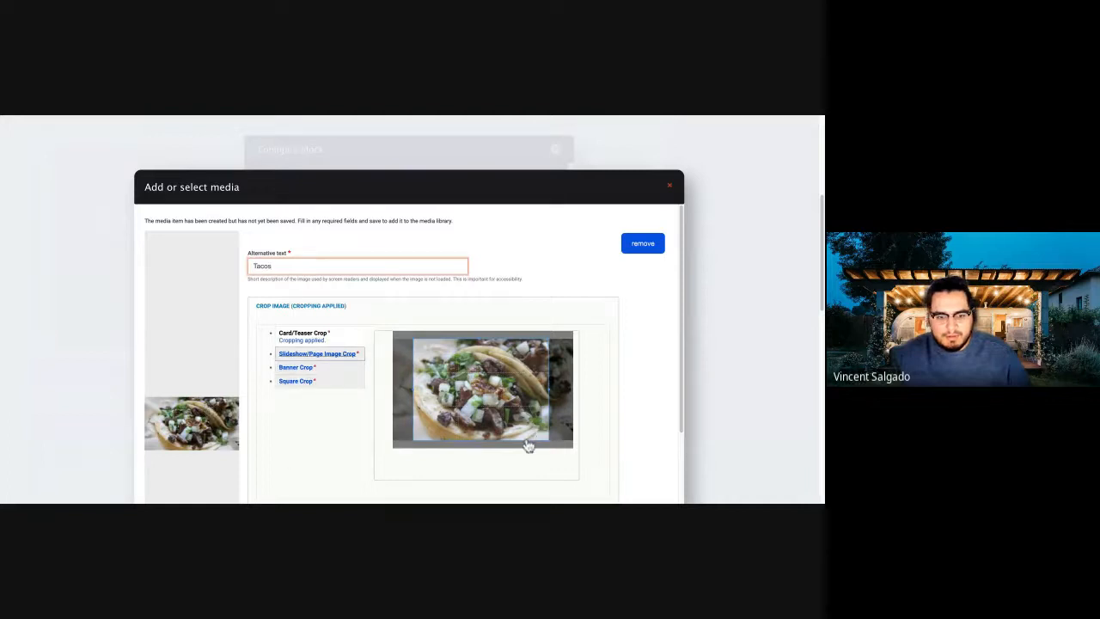
{"action": "left_click", "coordinate": [604, 459]}
Step: Place the taco photo's Banner crop along its lower edge and set its Square crop slightly to the left around the taco
{"action": "left_click", "coordinate": [295, 373]}
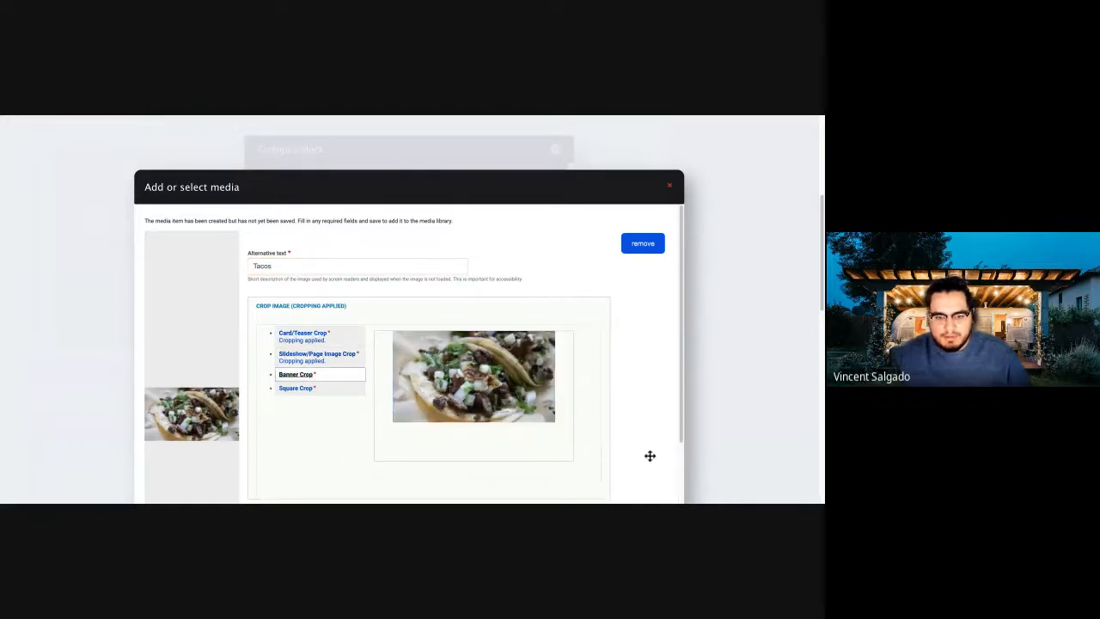
{"action": "left_click_drag", "start_coordinate": [483, 389], "coordinate": [483, 409]}
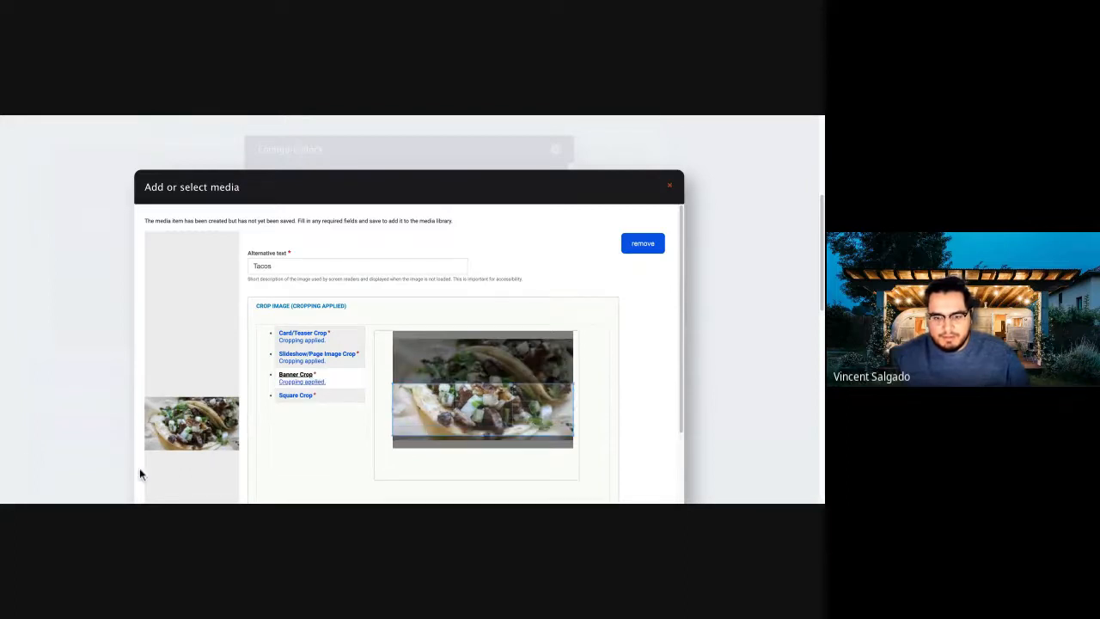
{"action": "left_click", "coordinate": [296, 394]}
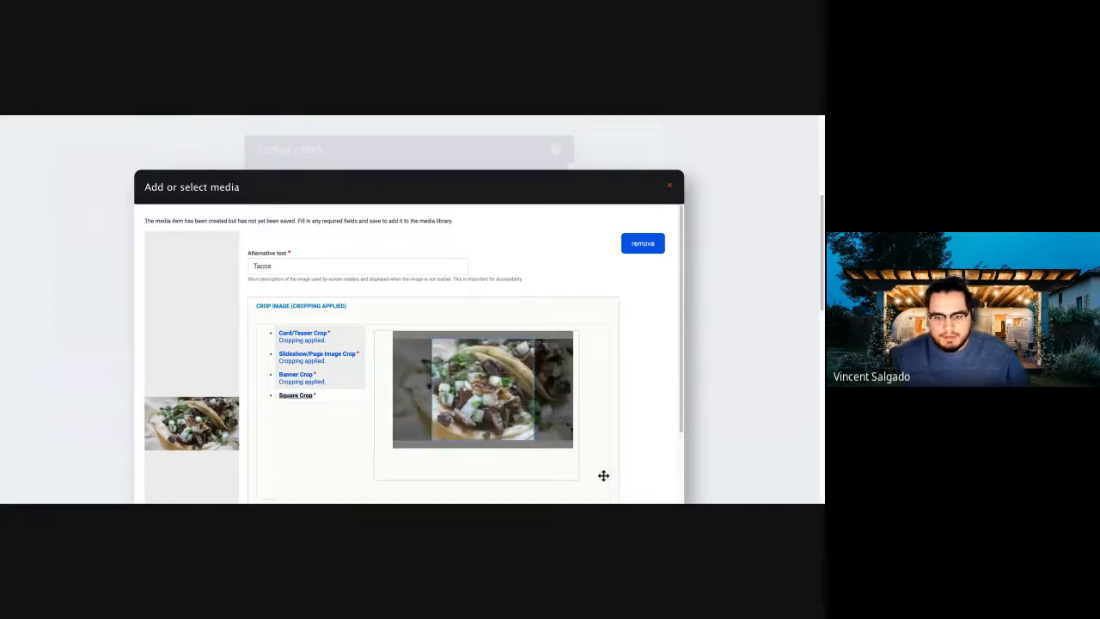
{"action": "left_click_drag", "start_coordinate": [477, 389], "coordinate": [479, 390]}
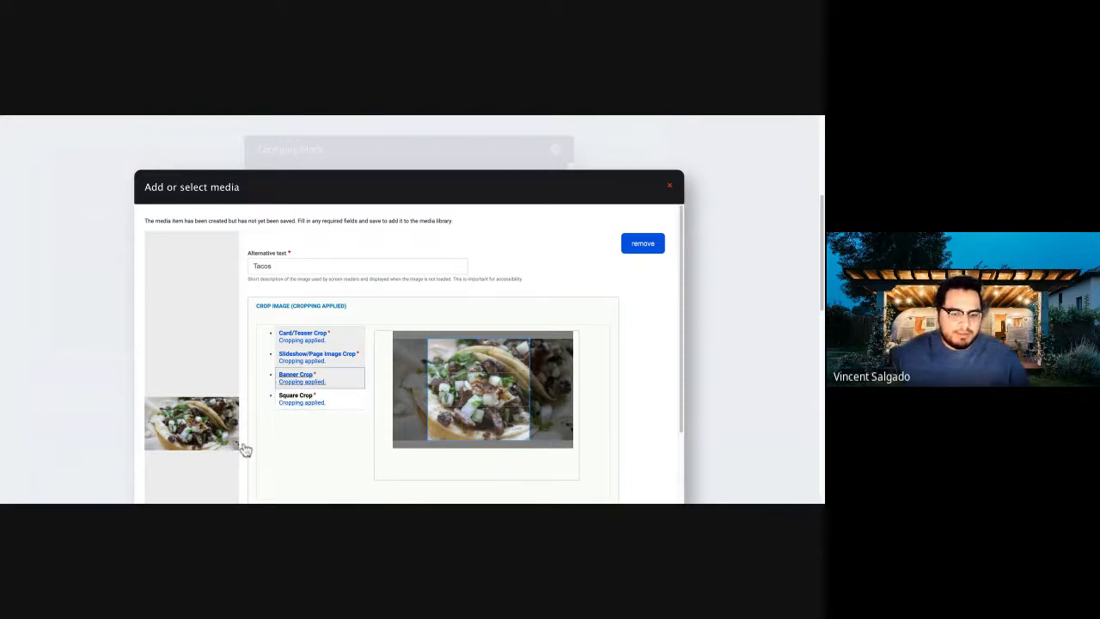
{"action": "left_click", "coordinate": [297, 375]}
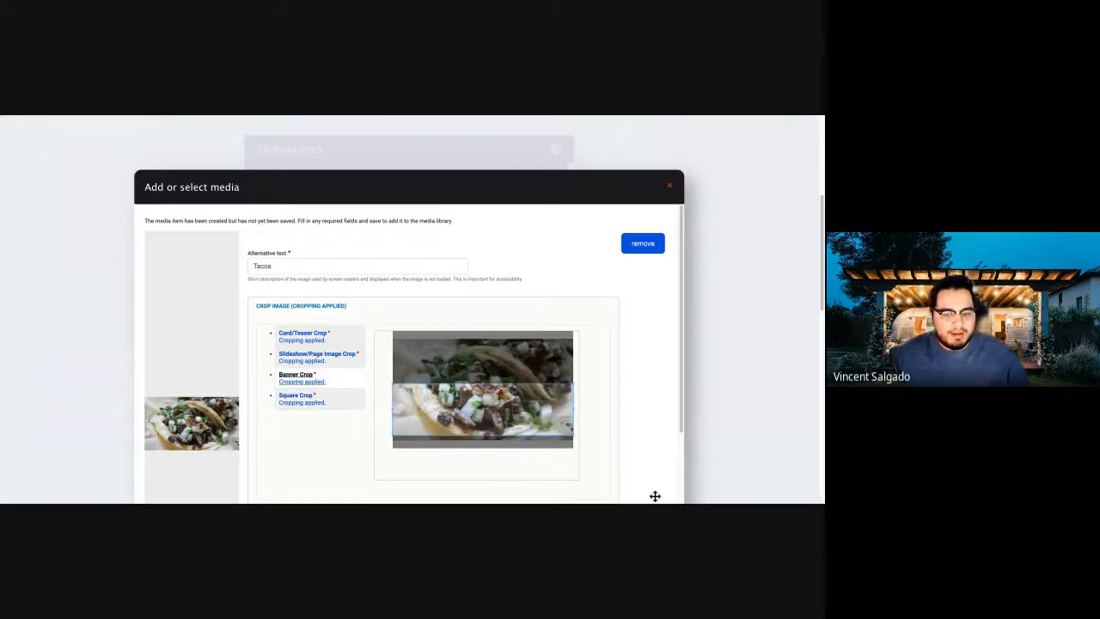
{"action": "mouse_move", "coordinate": [498, 399]}
{"action": "left_mouse_down"}
{"action": "mouse_move", "coordinate": [499, 412]}
{"action": "mouse_move", "coordinate": [498, 385]}
{"action": "mouse_move", "coordinate": [505, 415]}
{"action": "left_mouse_up"}
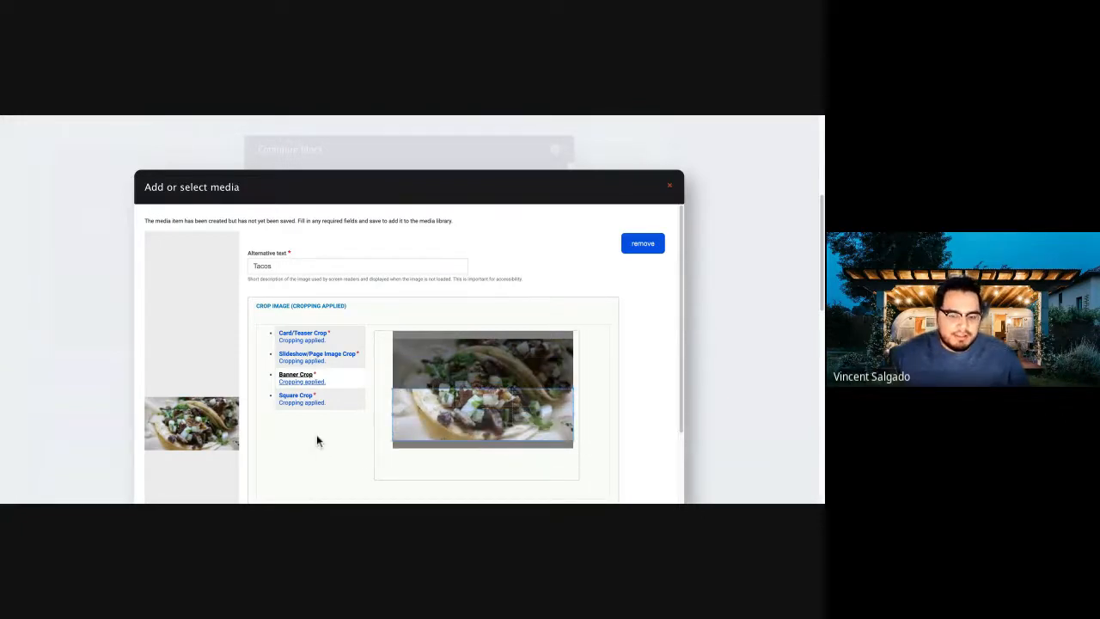
{"action": "left_click", "coordinate": [294, 397]}
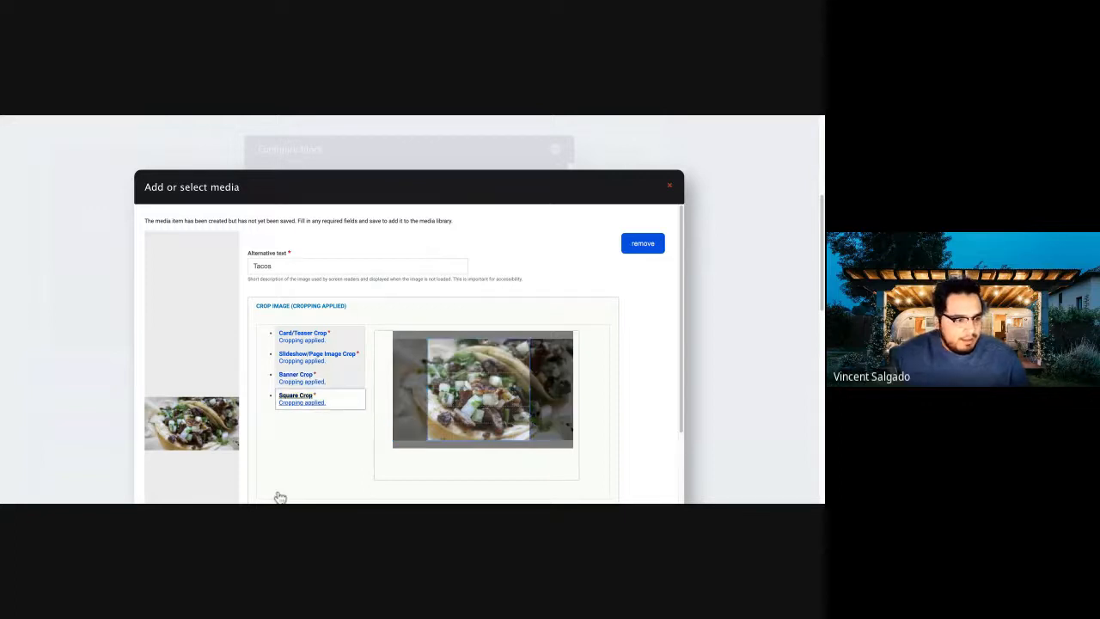
Step: Save the taco photo to the media library and insert it into the Tacos card
{"action": "scroll", "coordinate": [277, 498], "scroll_direction": "down", "scroll_amount": 1}
{"action": "scroll", "coordinate": [431, 353], "scroll_direction": "down", "scroll_amount": 2}
{"action": "scroll", "coordinate": [409, 352], "scroll_direction": "down", "scroll_amount": 1}
{"action": "scroll", "coordinate": [409, 352], "scroll_direction": "down", "scroll_amount": 3}
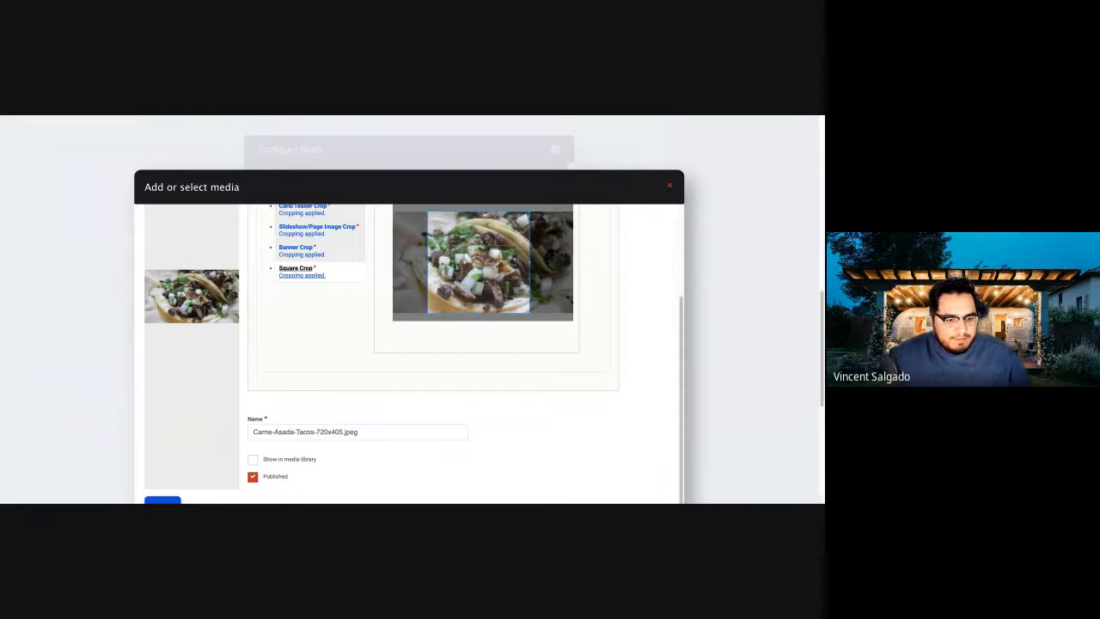
{"action": "left_click", "coordinate": [163, 501]}
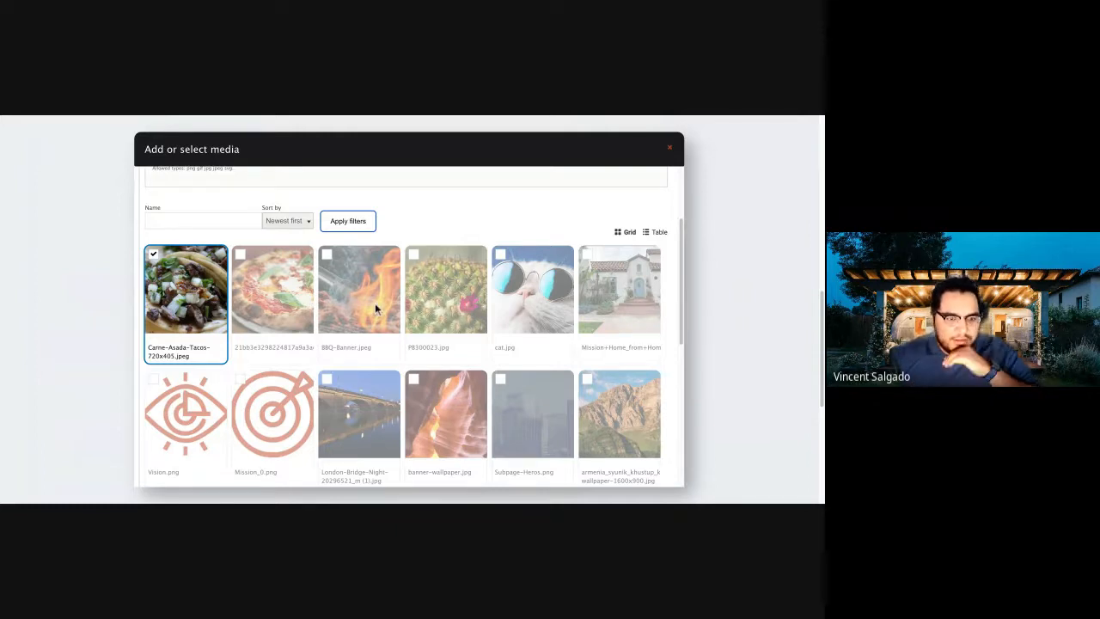
{"action": "scroll", "coordinate": [257, 361], "scroll_direction": "up", "scroll_amount": 1}
{"action": "scroll", "coordinate": [76, 395], "scroll_direction": "down", "scroll_amount": 1}
{"action": "scroll", "coordinate": [75, 400], "scroll_direction": "down", "scroll_amount": 2}
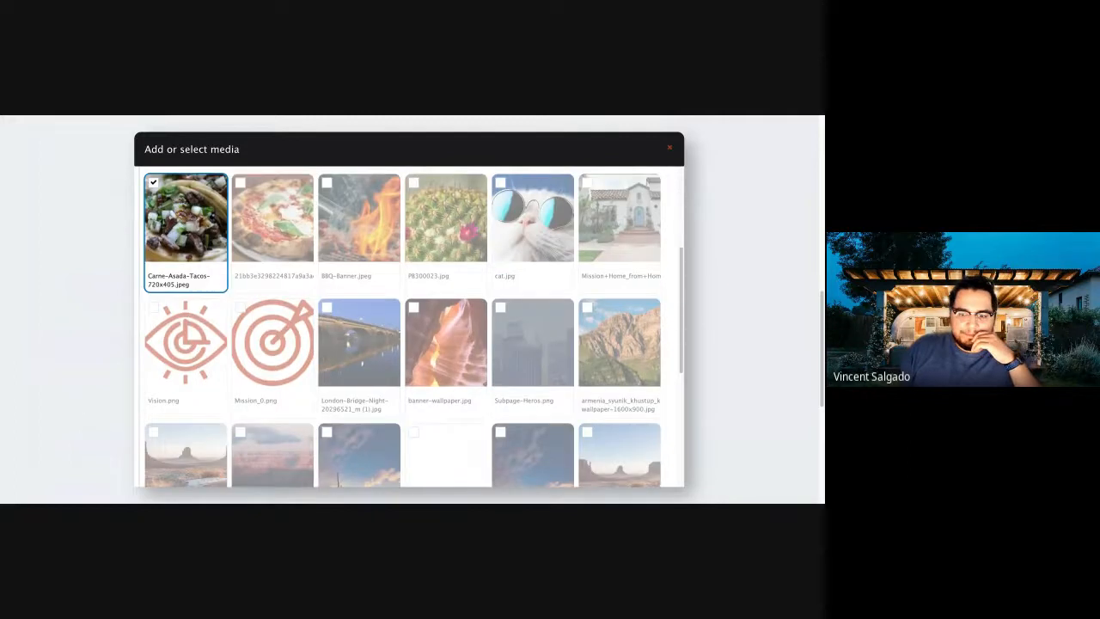
{"action": "scroll", "coordinate": [402, 327], "scroll_direction": "down", "scroll_amount": 1}
{"action": "scroll", "coordinate": [413, 310], "scroll_direction": "down", "scroll_amount": 5}
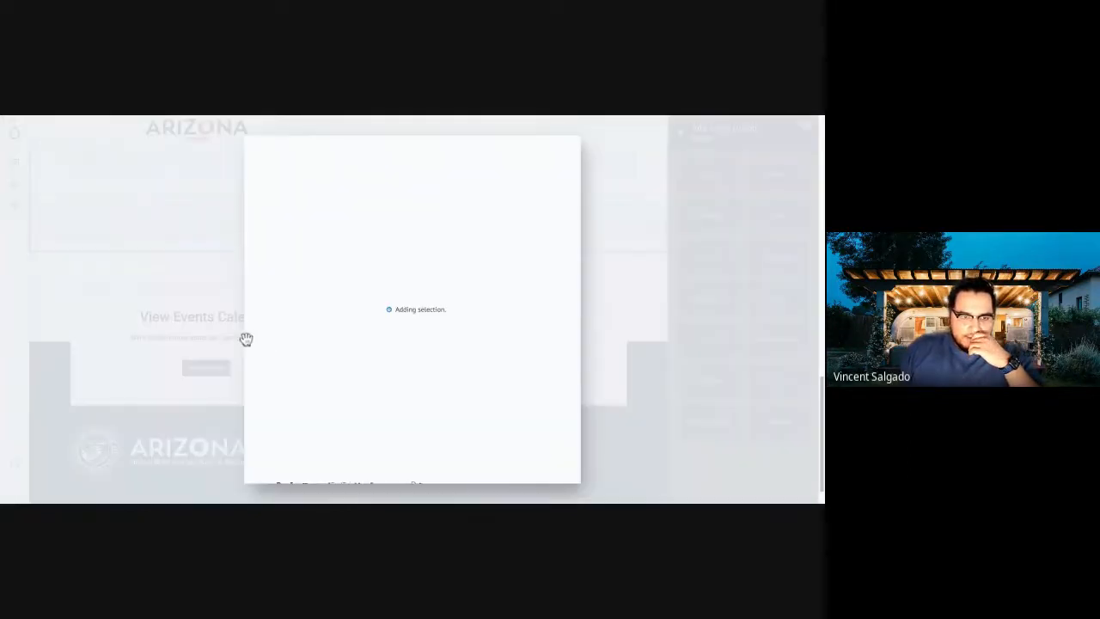
{"action": "scroll", "coordinate": [232, 366], "scroll_direction": "down", "scroll_amount": 5}
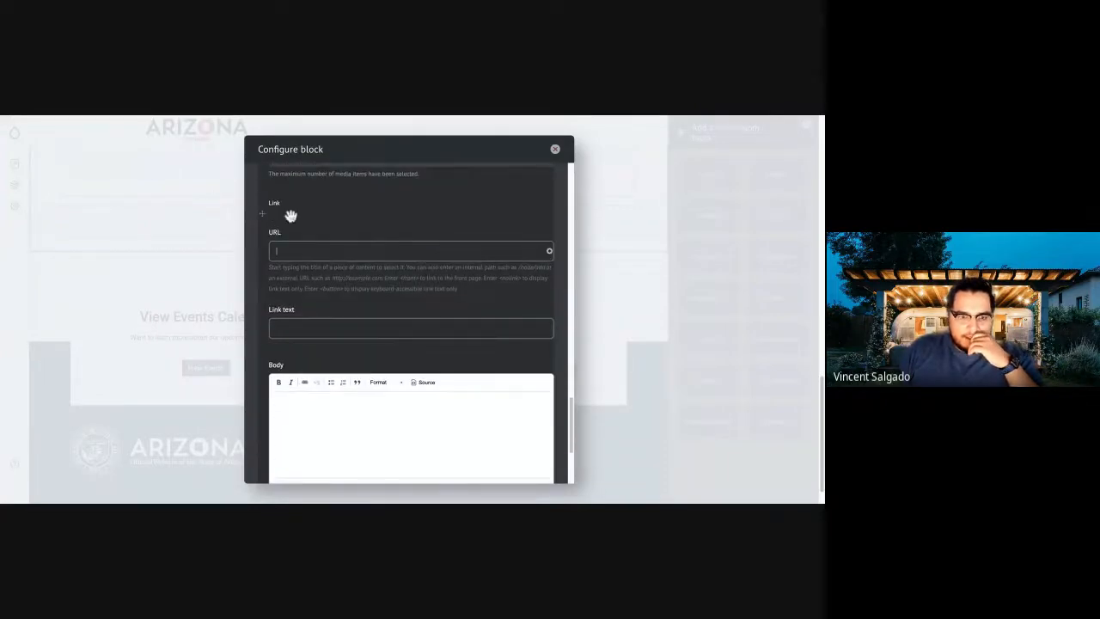
{"action": "type", "text": "http"}
{"action": "key", "text": "BackSpace"}
{"action": "key", "text": "BackSpace"}
{"action": "key", "text": "BackSpace"}
{"action": "key", "text": "BackSpace"}
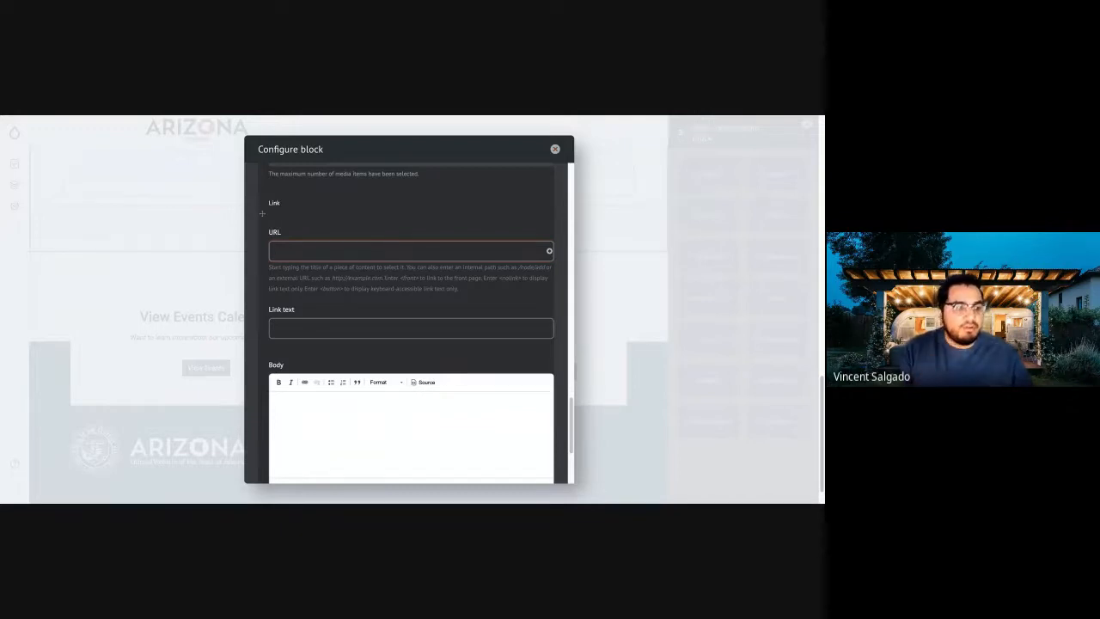
{"action": "type", "text": "ouse"}
{"action": "key", "text": "BackSpace"}
{"action": "key", "text": "BackSpace"}
{"action": "key", "text": "BackSpace"}
{"action": "key", "text": "BackSpace"}
{"action": "key", "text": "BackSpace"}
Step: Link the Tacos card to the existing "Resources" page
{"action": "type", "text": "re"}
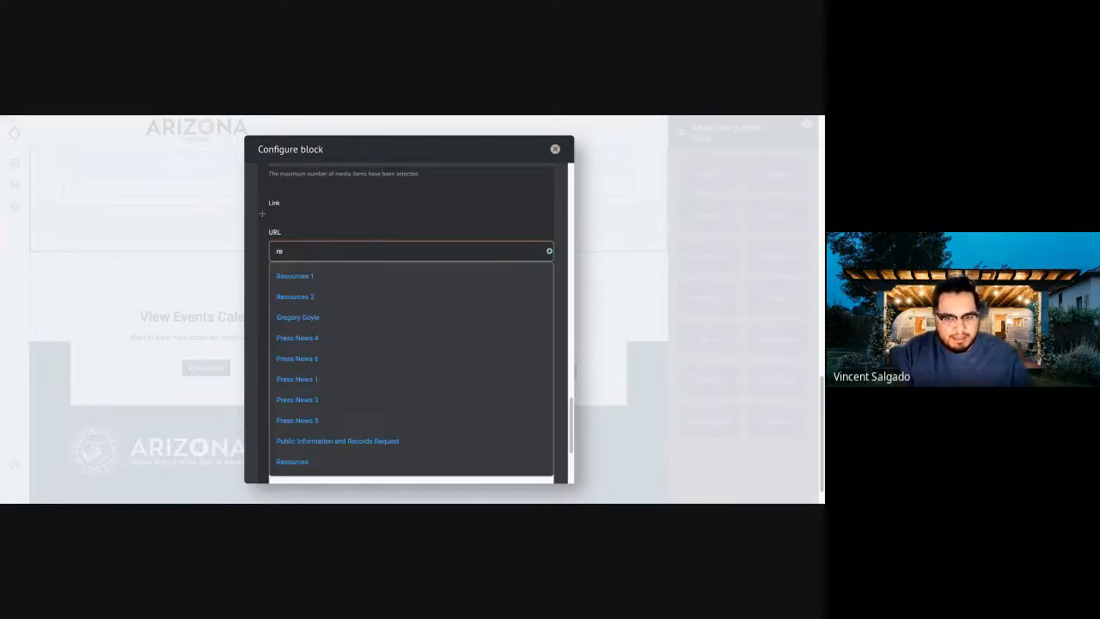
{"action": "type", "text": "sou"}
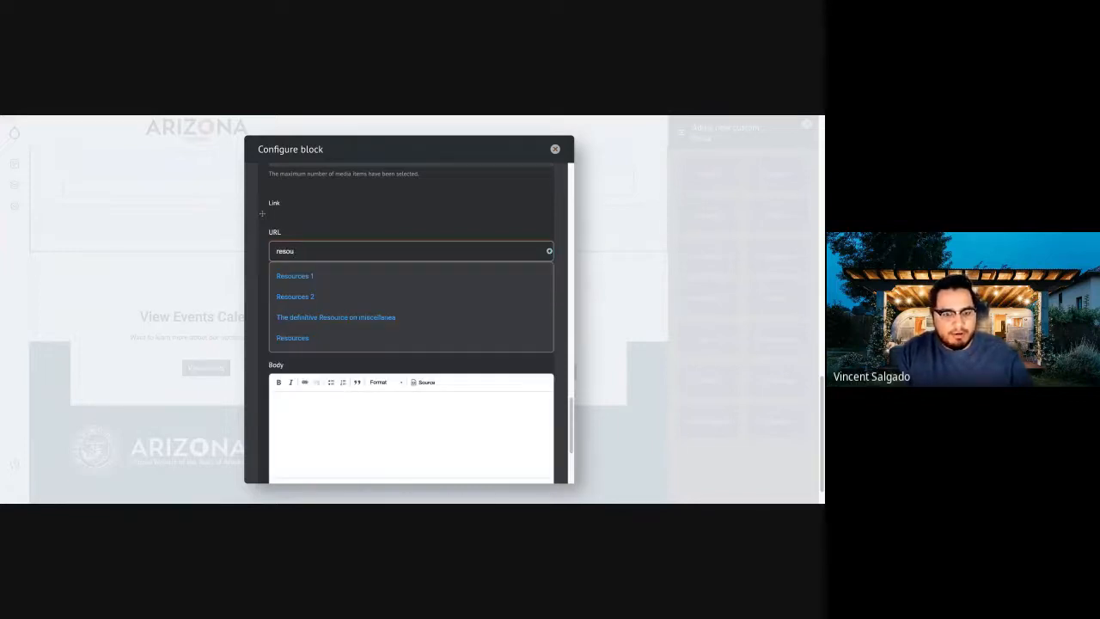
{"action": "key", "text": "Down"}
{"action": "key", "text": "Down"}
{"action": "key", "text": "Down"}
{"action": "key", "text": "Down"}
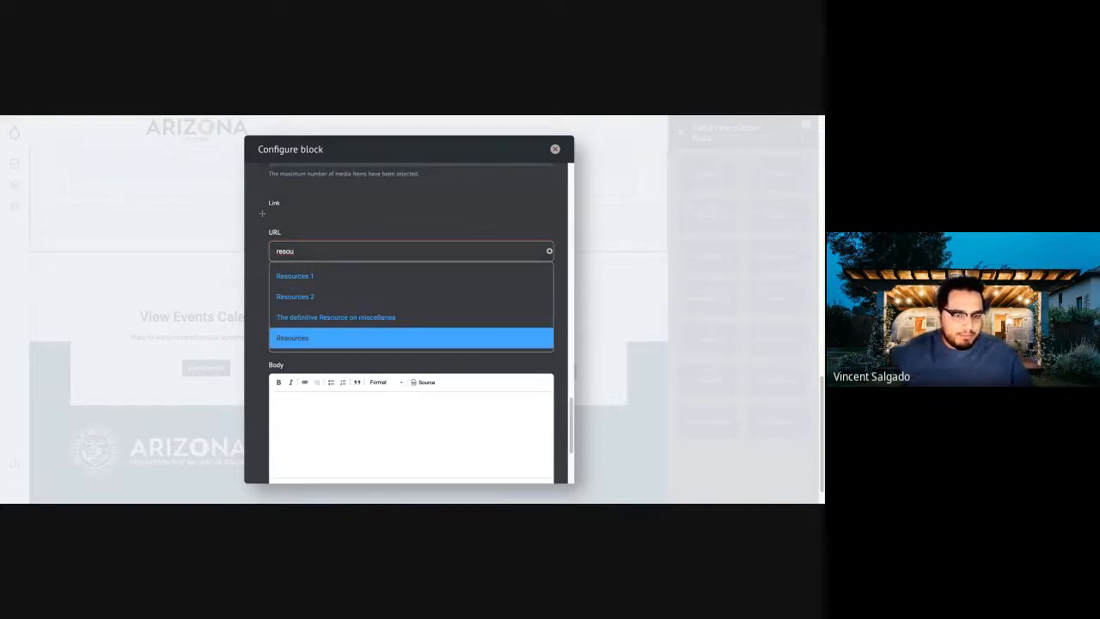
{"action": "key", "text": "Return"}
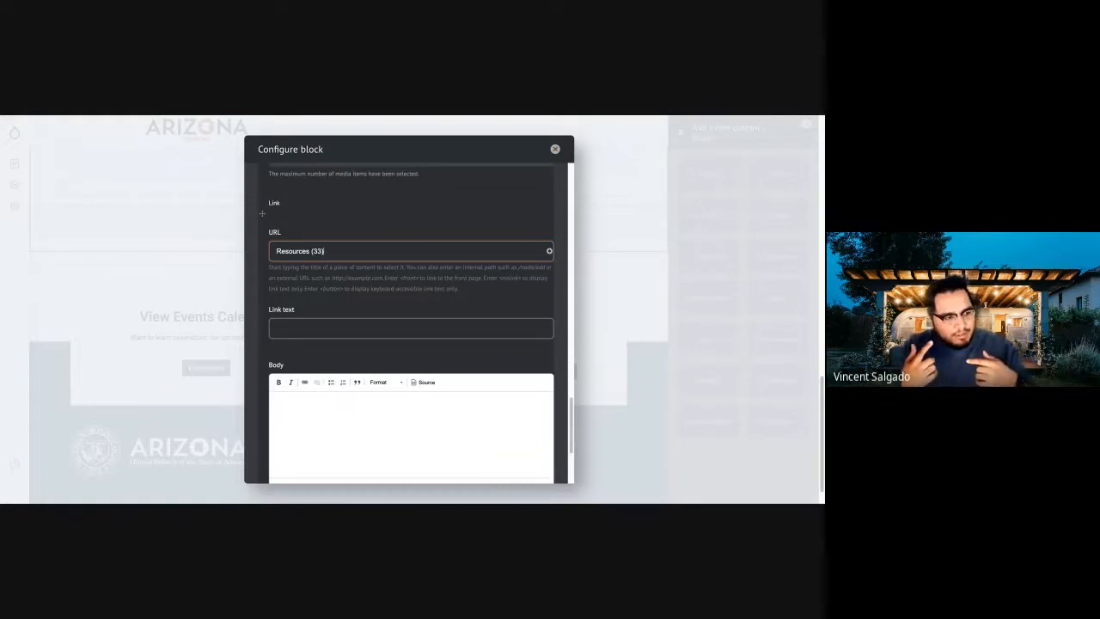
Step: Set the Tacos card's link text to "Learn More" and fill its body with the "Icing jujubes shortbread dragée candy" filler paragraph
{"action": "left_click", "coordinate": [320, 330]}
{"action": "type", "text": "Learn More"}
{"action": "key", "text": "Tab"}
{"action": "type", "text": "Icing jujubes shortbread dragée candy. Wafer candy canes cheesecake sugar plum pastry. Dragée sweet roll dessert danish dragée. Candy bonbon tart sugar plum cheesecake caramels pudding."}
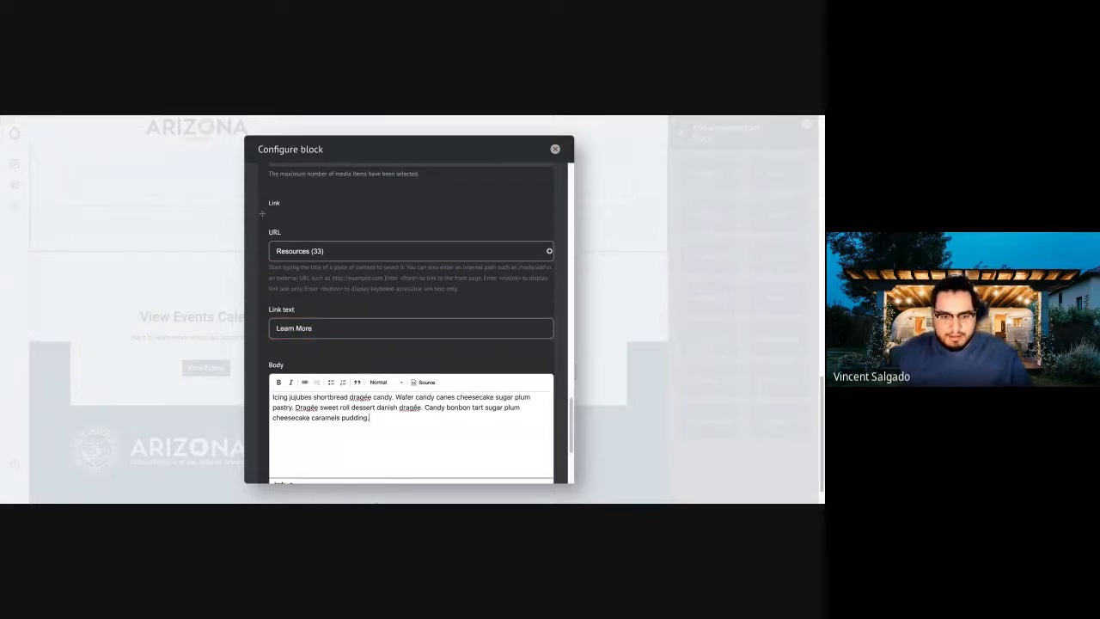
Step: Add another empty card to the block and start entering its title
{"action": "scroll", "coordinate": [262, 213], "scroll_direction": "down", "scroll_amount": 3}
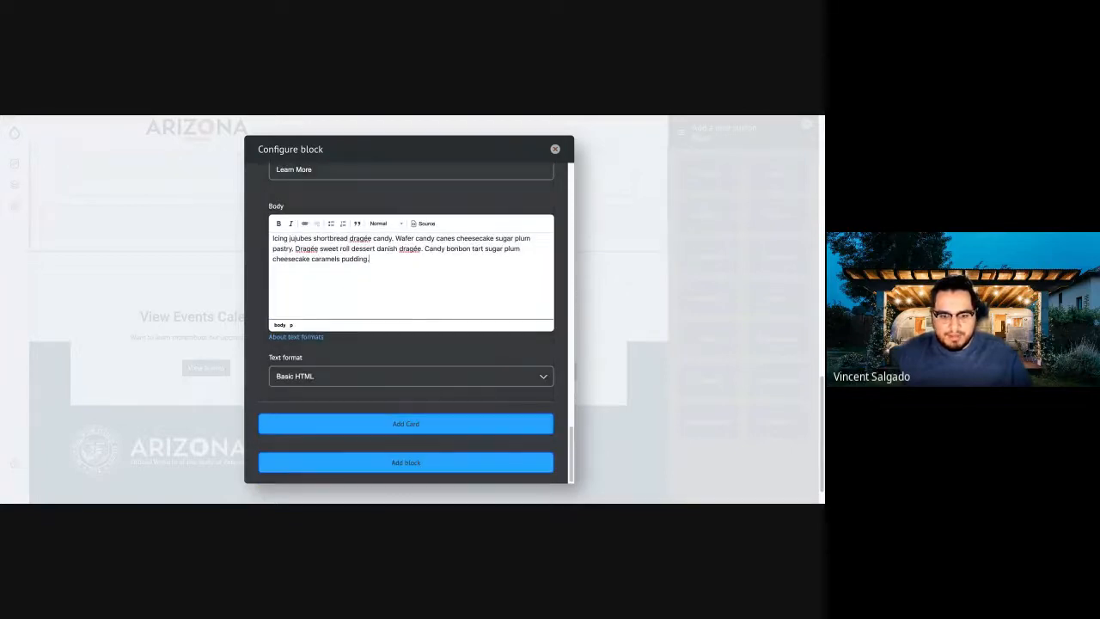
{"action": "left_click", "coordinate": [287, 464]}
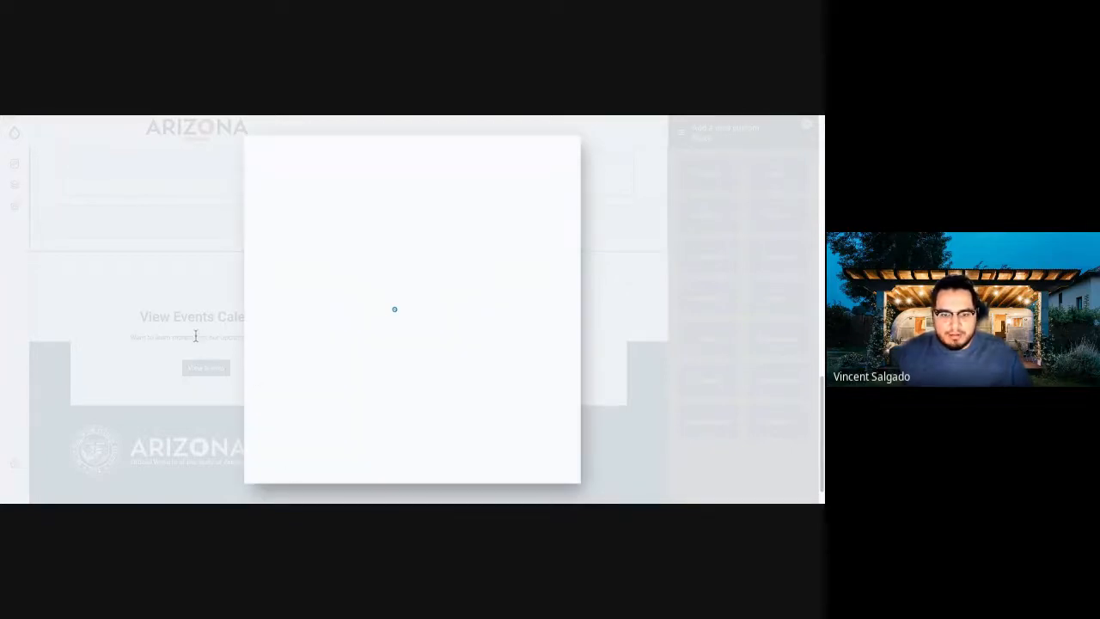
{"action": "scroll", "coordinate": [258, 275], "scroll_direction": "up", "scroll_amount": 2}
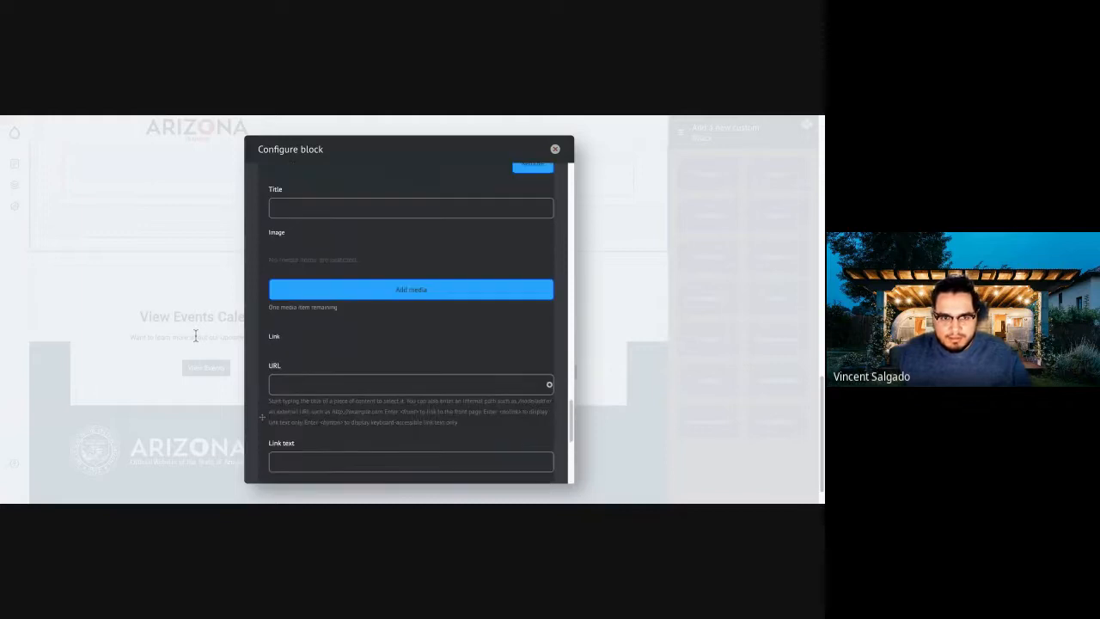
{"action": "scroll", "coordinate": [258, 209], "scroll_direction": "up", "scroll_amount": 3}
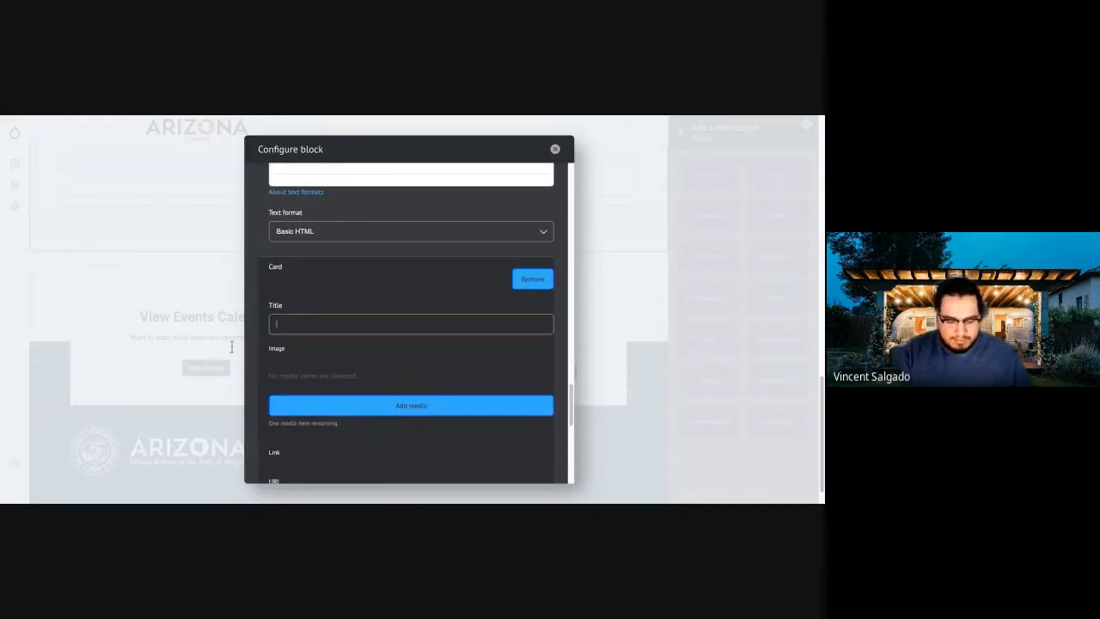
{"action": "type", "text": "Pastrami"}
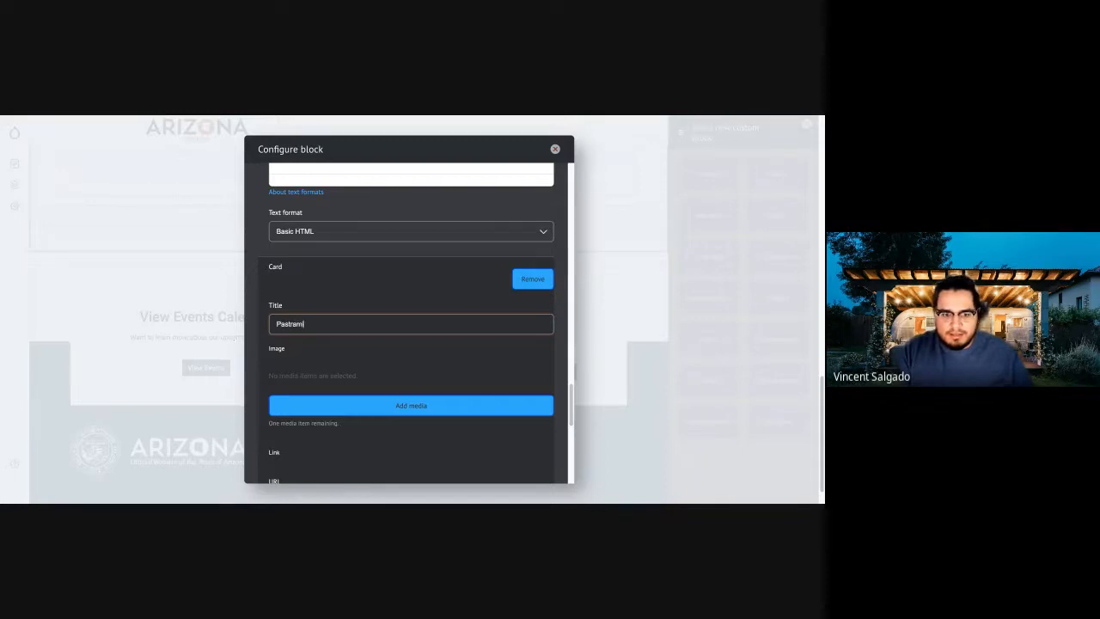
{"action": "key", "text": "BackSpace"}
{"action": "key", "text": "BackSpace"}
{"action": "key", "text": "BackSpace"}
{"action": "key", "text": "BackSpace"}
{"action": "key", "text": "BackSpace"}
{"action": "key", "text": "BackSpace"}
{"action": "key", "text": "BackSpace"}
Step: Title the new card "Sammies" and upload a sandwich photo for it with alternative text "Good looking sammie"
{"action": "type", "text": "Sa"}
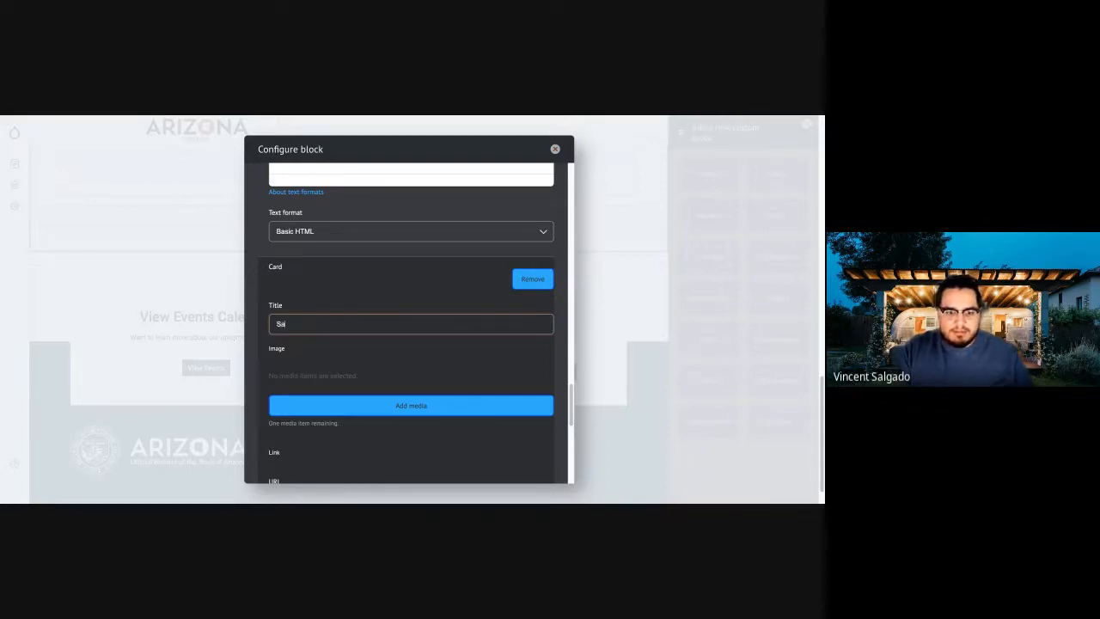
{"action": "type", "text": "mmies"}
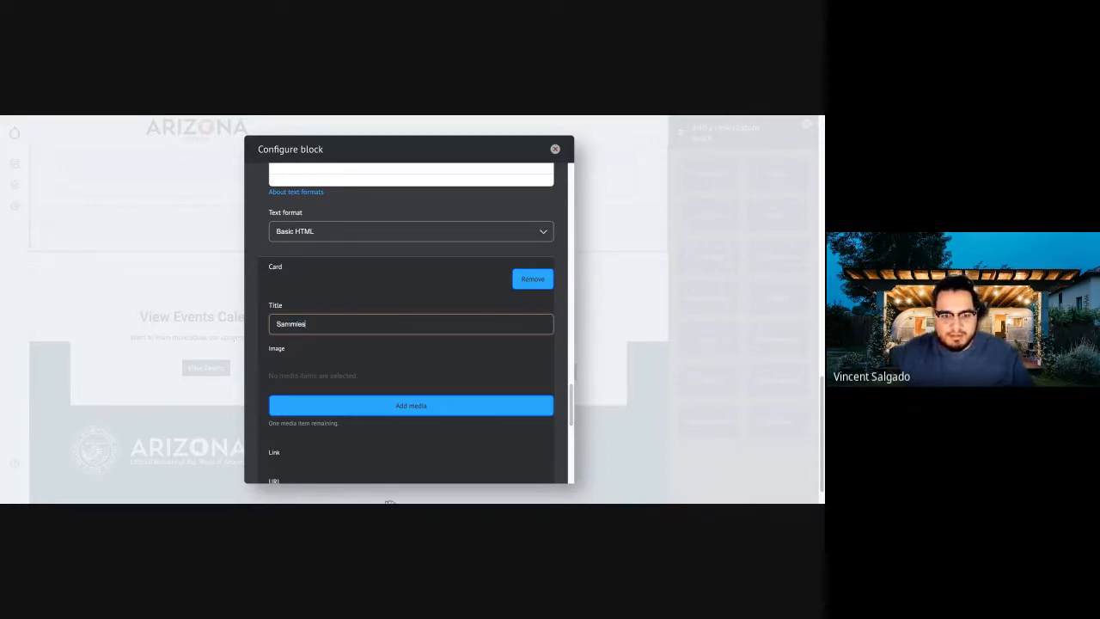
{"action": "left_click", "coordinate": [410, 405]}
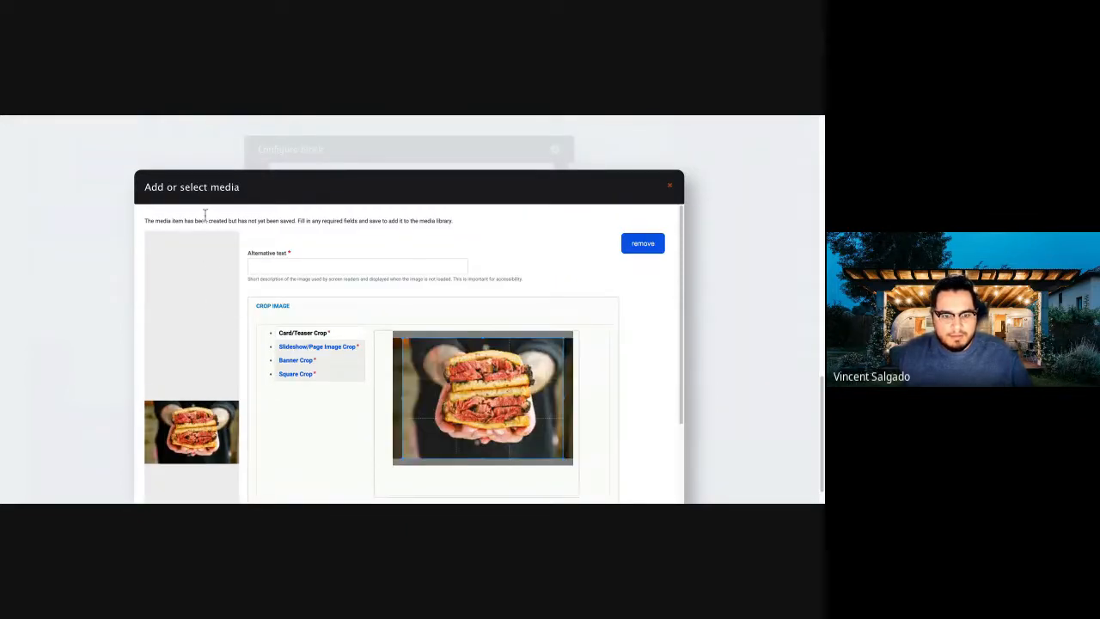
{"action": "type", "text": "Go"}
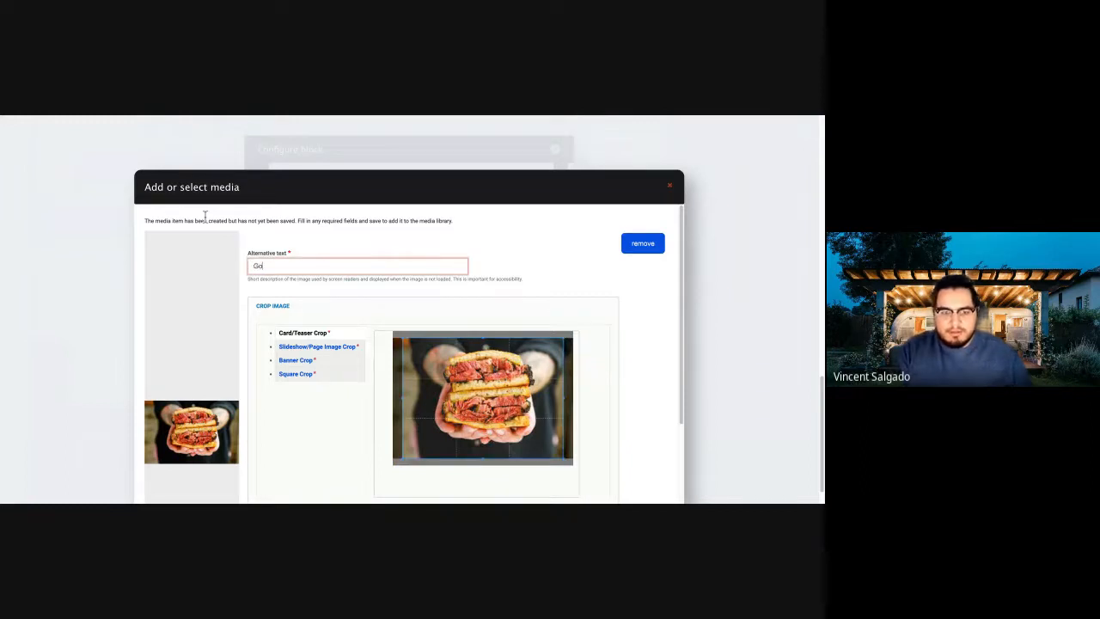
{"action": "type", "text": "od looking sammie"}
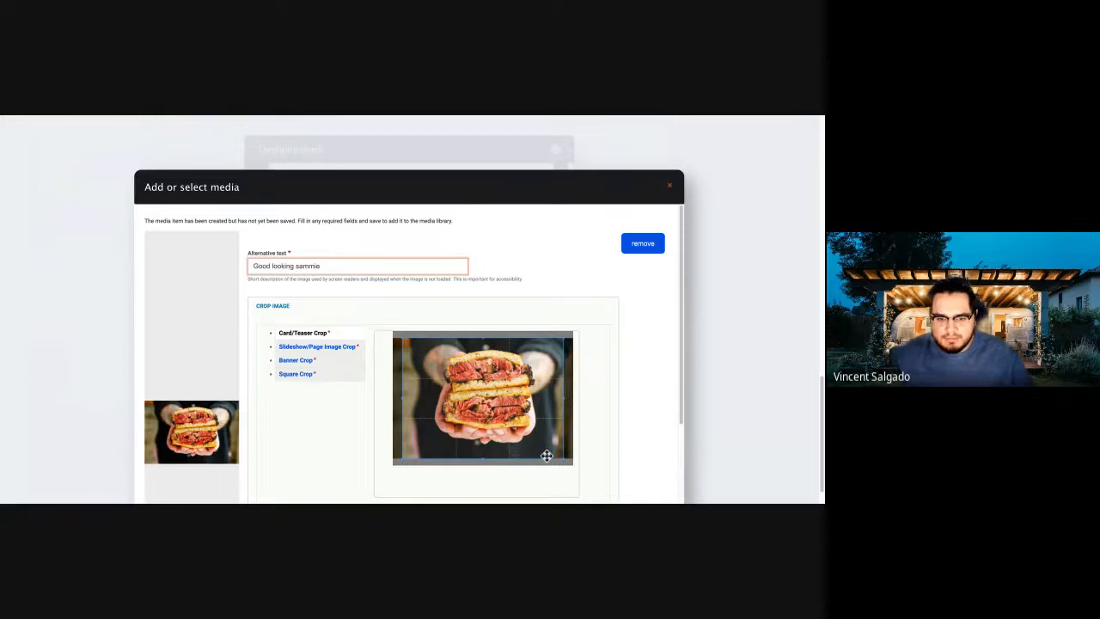
Step: Set the sandwich photo's Card/Teaser, Slideshow/Page Image and Banner crops, and a small Square crop over the sandwich's upper left part
{"action": "left_click", "coordinate": [489, 463]}
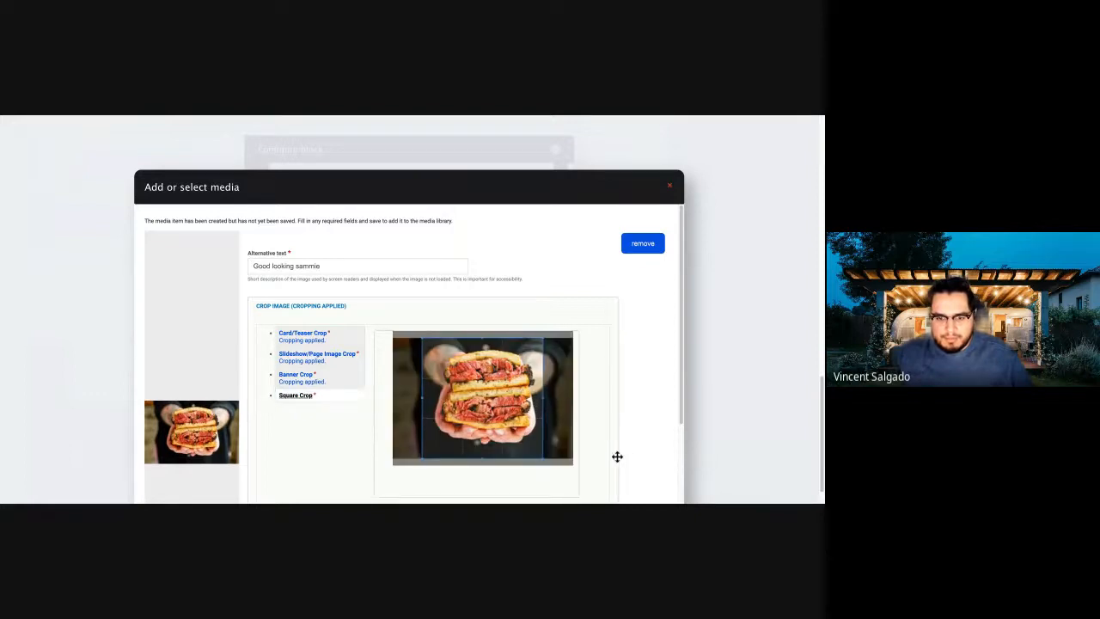
{"action": "left_click_drag", "start_coordinate": [437, 366], "coordinate": [459, 371]}
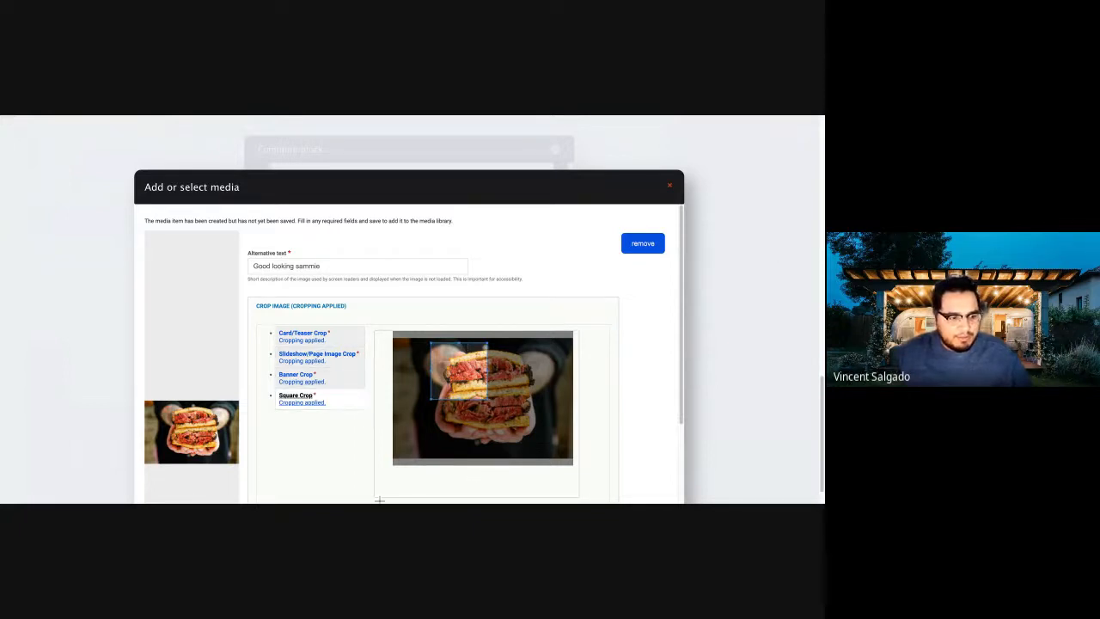
{"action": "scroll", "coordinate": [408, 353], "scroll_direction": "down", "scroll_amount": 3}
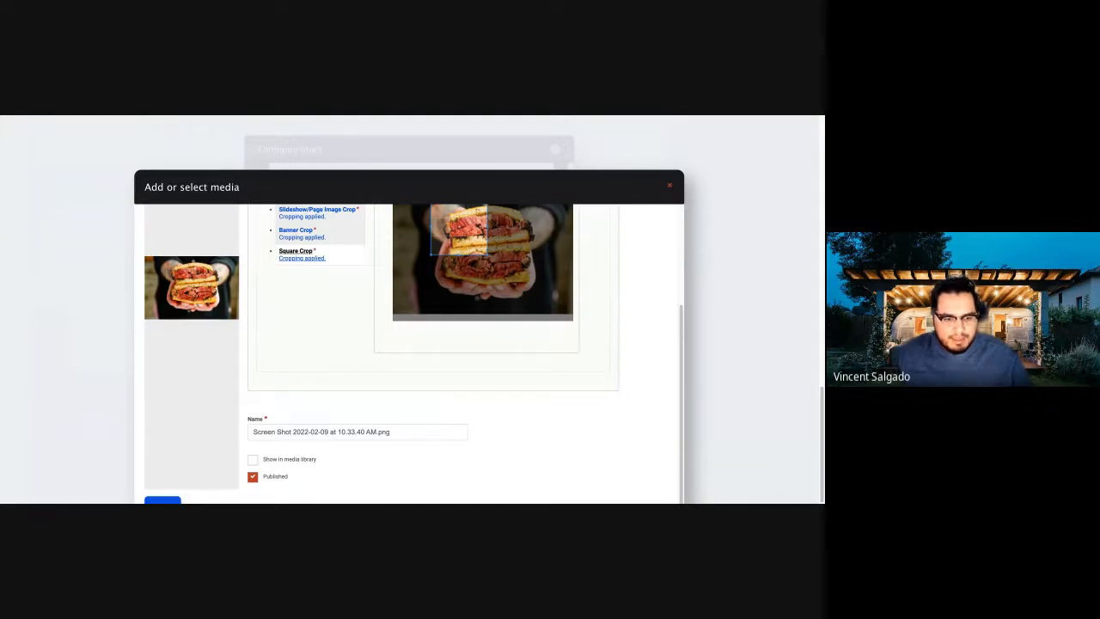
Step: Save the uploaded sandwich photo and insert it as the Sammies card's image
{"action": "left_click", "coordinate": [163, 500]}
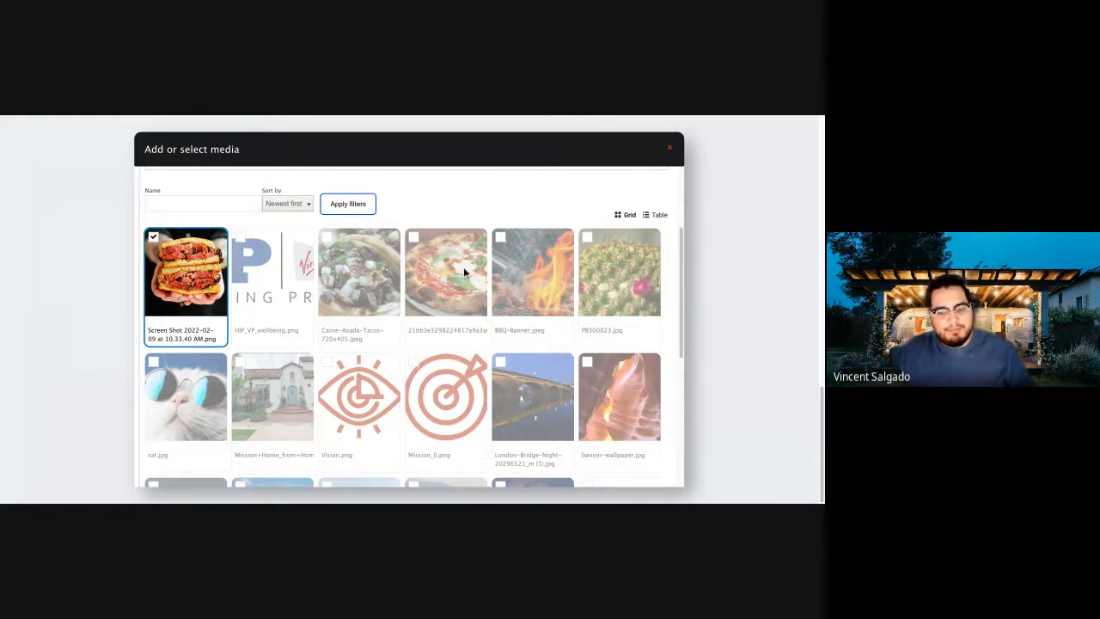
{"action": "scroll", "coordinate": [455, 311], "scroll_direction": "down", "scroll_amount": 2}
{"action": "scroll", "coordinate": [455, 310], "scroll_direction": "down", "scroll_amount": 3}
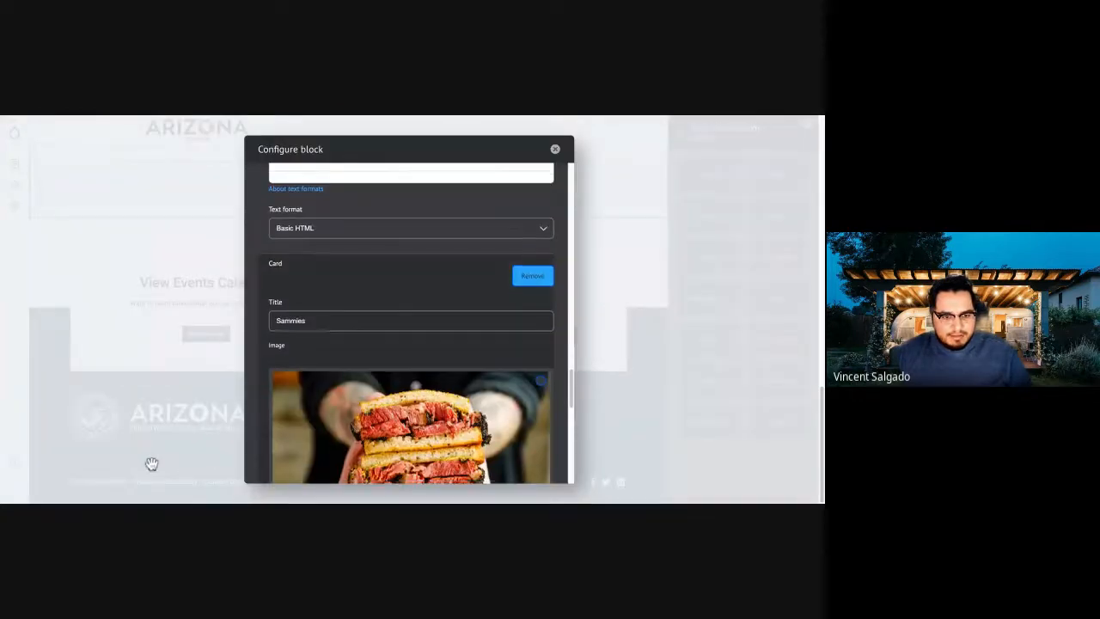
Step: Fill the Sammies card's body with the "Icing jujubes shortbread dragée candy" filler paragraph
{"action": "scroll", "coordinate": [152, 464], "scroll_direction": "down", "scroll_amount": 10}
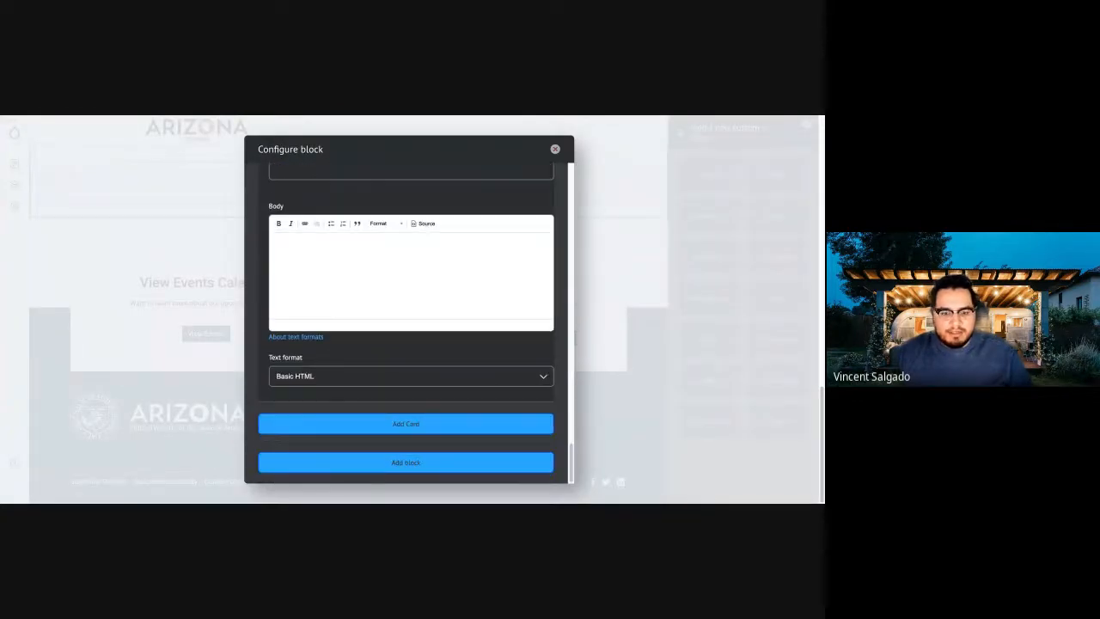
{"action": "left_click", "coordinate": [242, 222]}
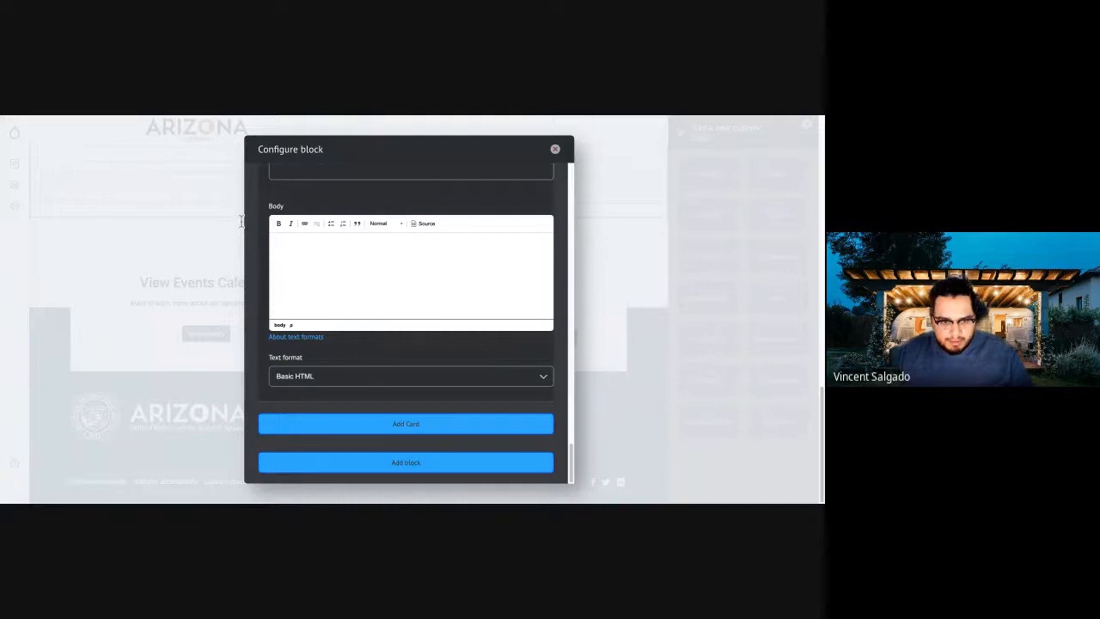
{"action": "type", "text": "Icing jujubes shortbread dragée candy. Wafer candy canes cheesecake sugar plum pastry. Dragée sweet roll dessert danish dragée. Candy bonbon tart sugar plum cheesecake caramels pudding."}
Step: Link the Sammies card to the About page with link text "Learn More" and add the card set block to the page
{"action": "scroll", "coordinate": [249, 215], "scroll_direction": "up", "scroll_amount": 3}
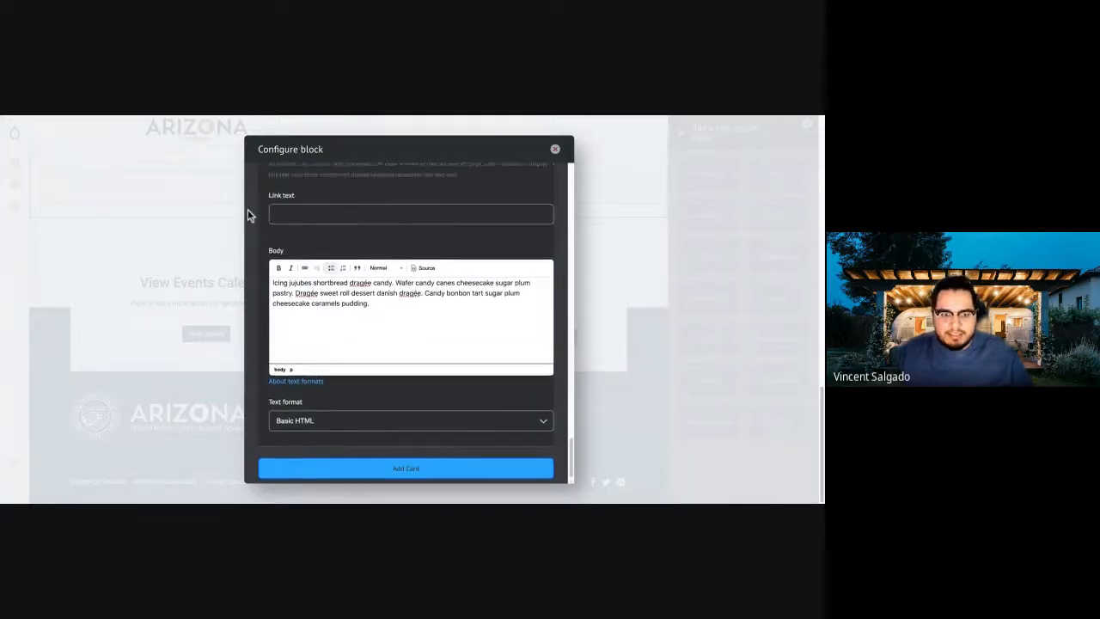
{"action": "scroll", "coordinate": [215, 226], "scroll_direction": "up", "scroll_amount": 3}
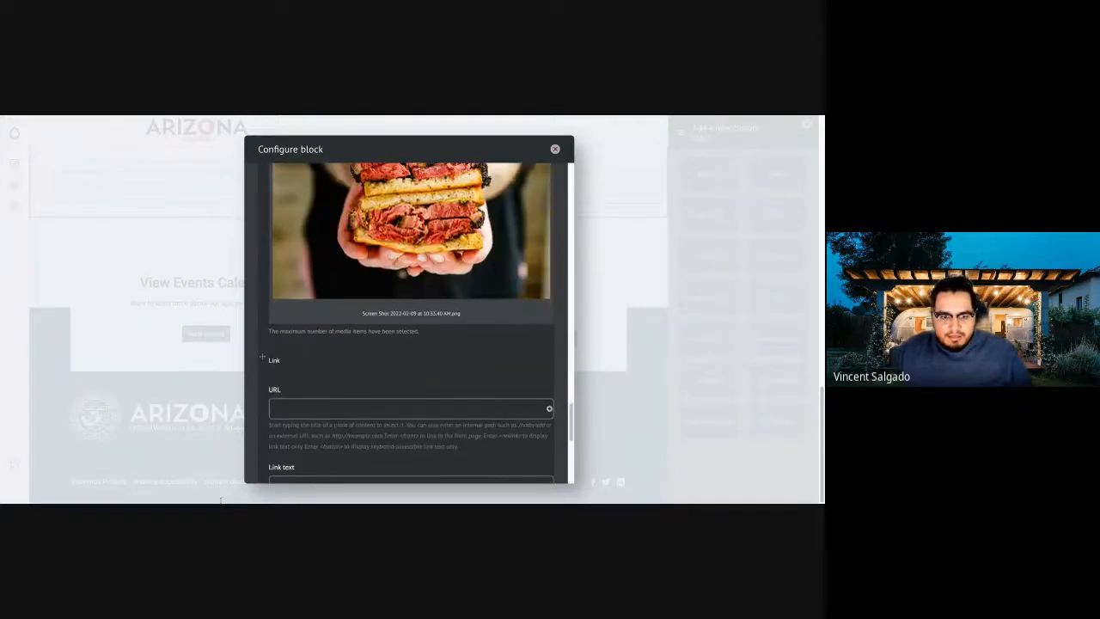
{"action": "type", "text": "About"}
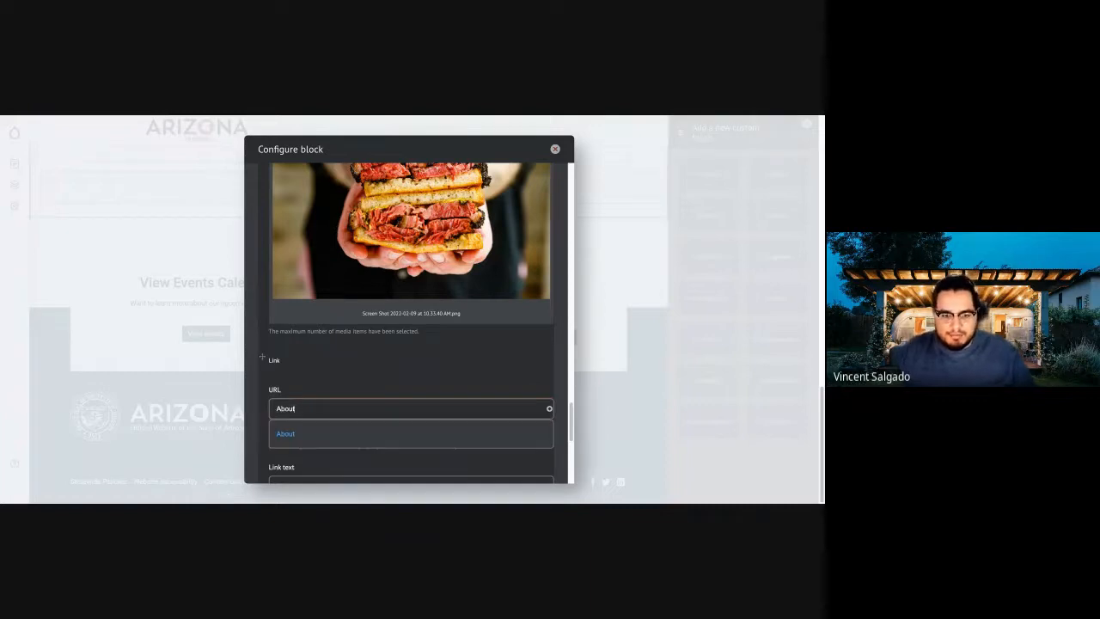
{"action": "key", "text": "Down"}
{"action": "key", "text": "Return"}
{"action": "key", "text": "Tab"}
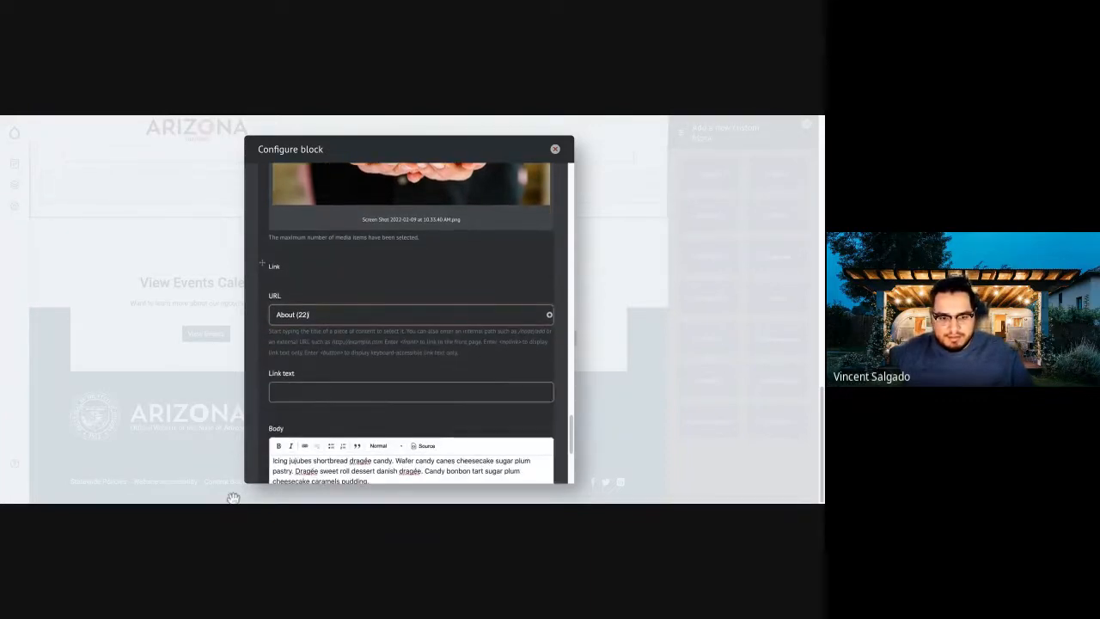
{"action": "type", "text": "Learn More"}
{"action": "scroll", "coordinate": [411, 323], "scroll_direction": "down", "scroll_amount": 3}
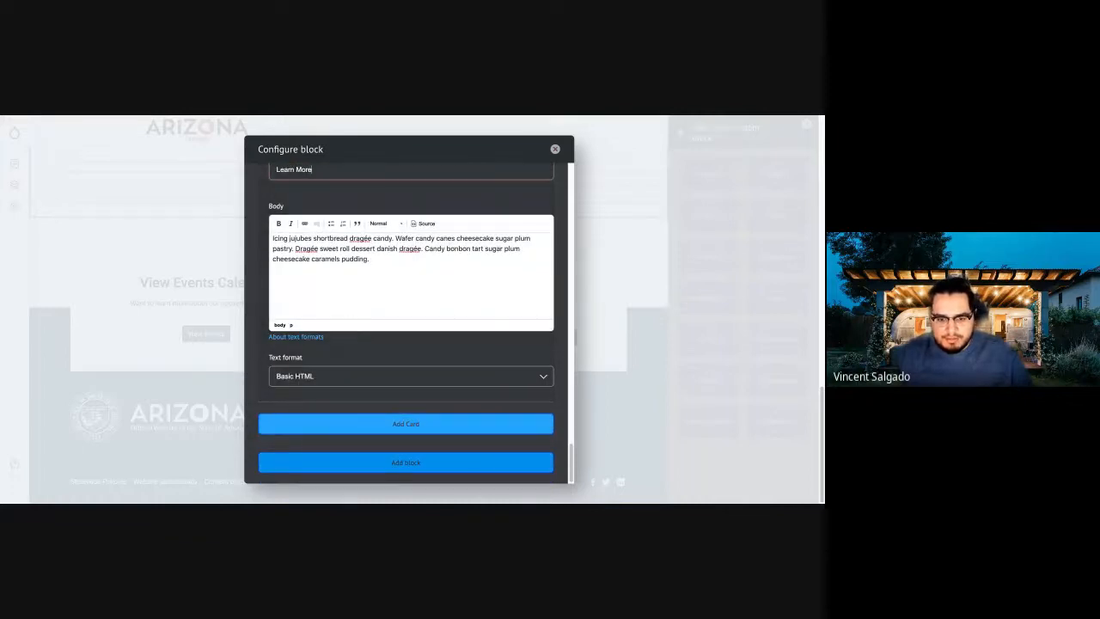
{"action": "key", "text": "Return"}
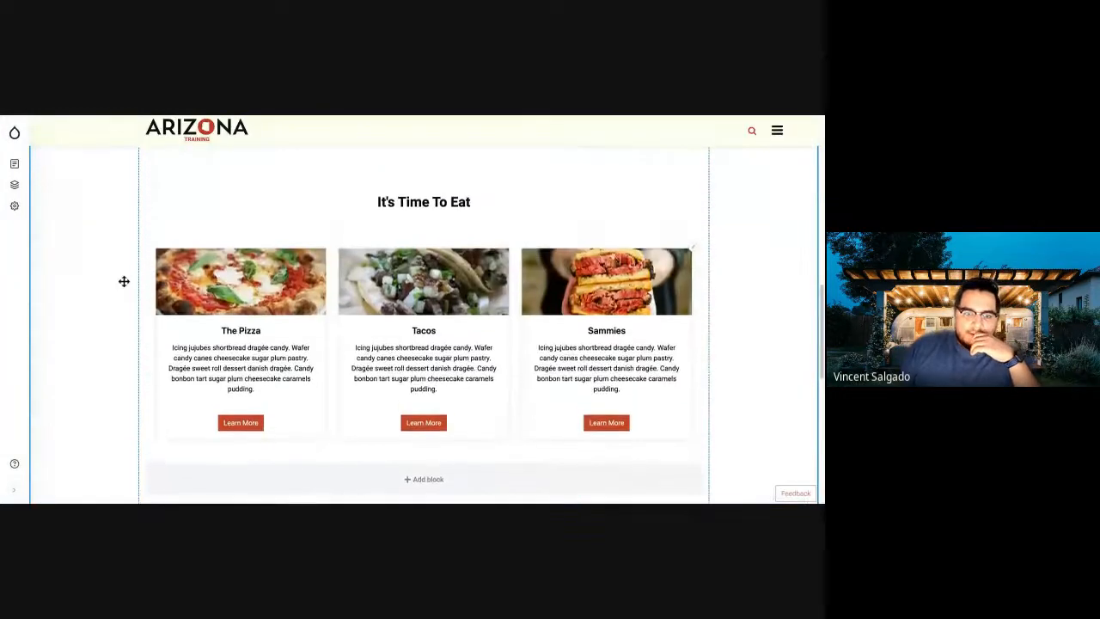
Step: Change the card set block's card type to Image action card and update the block
{"action": "scroll", "coordinate": [124, 282], "scroll_direction": "down", "scroll_amount": 1}
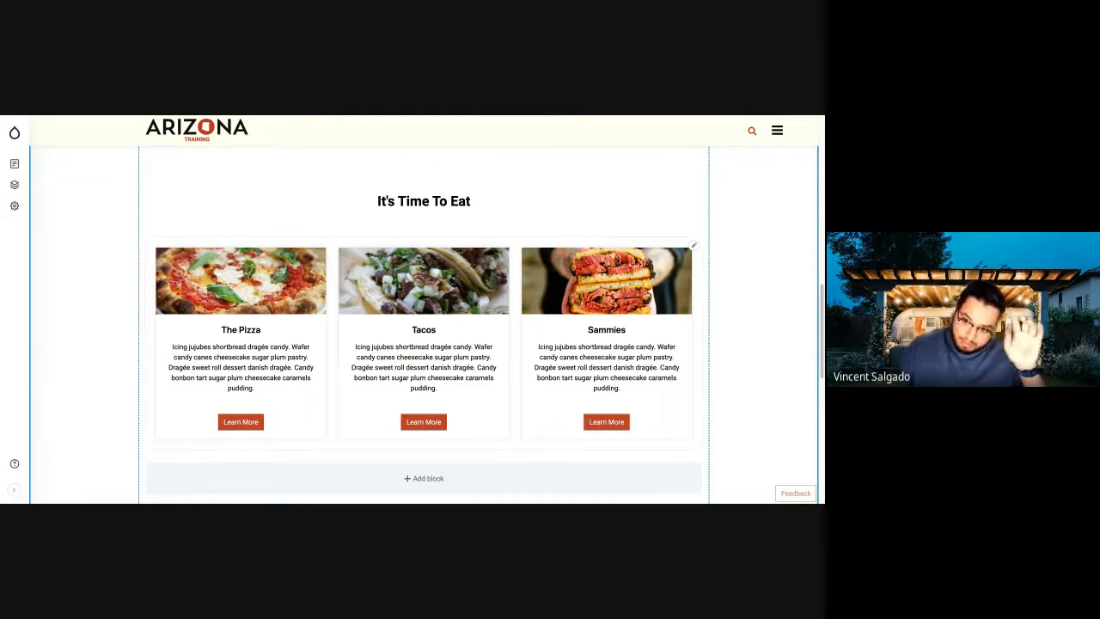
{"action": "left_click", "coordinate": [694, 246]}
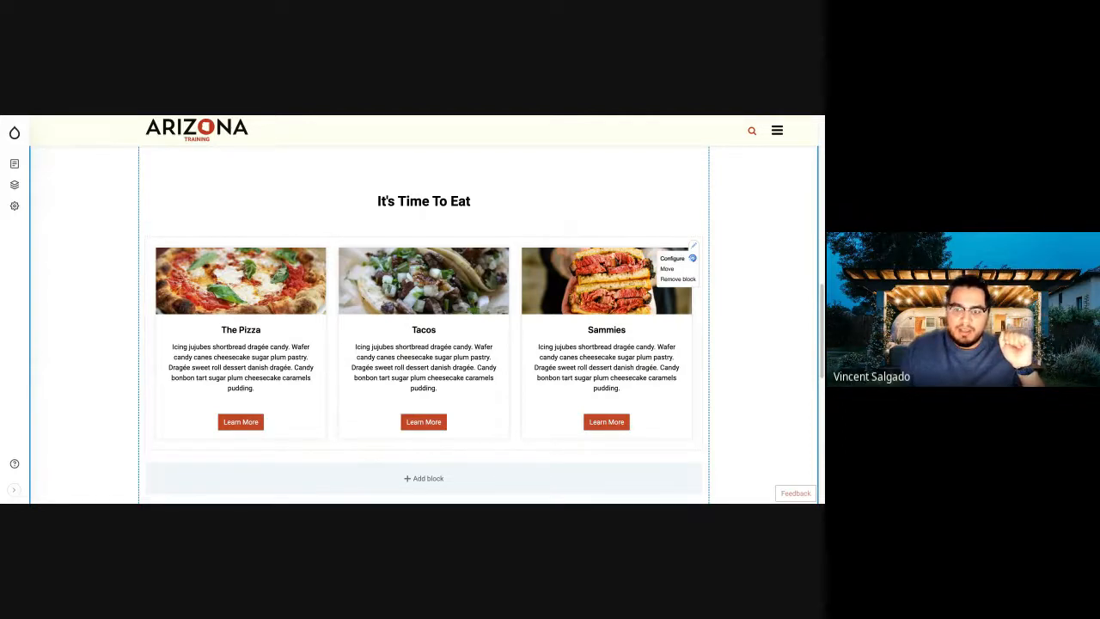
{"action": "left_click", "coordinate": [693, 257]}
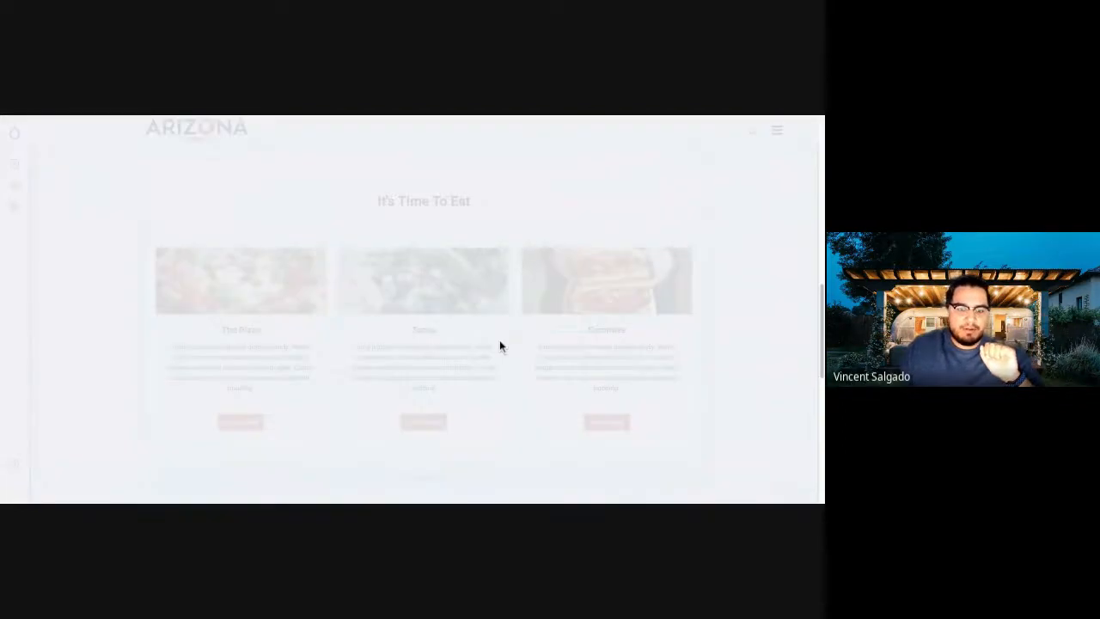
{"action": "left_click", "coordinate": [267, 297]}
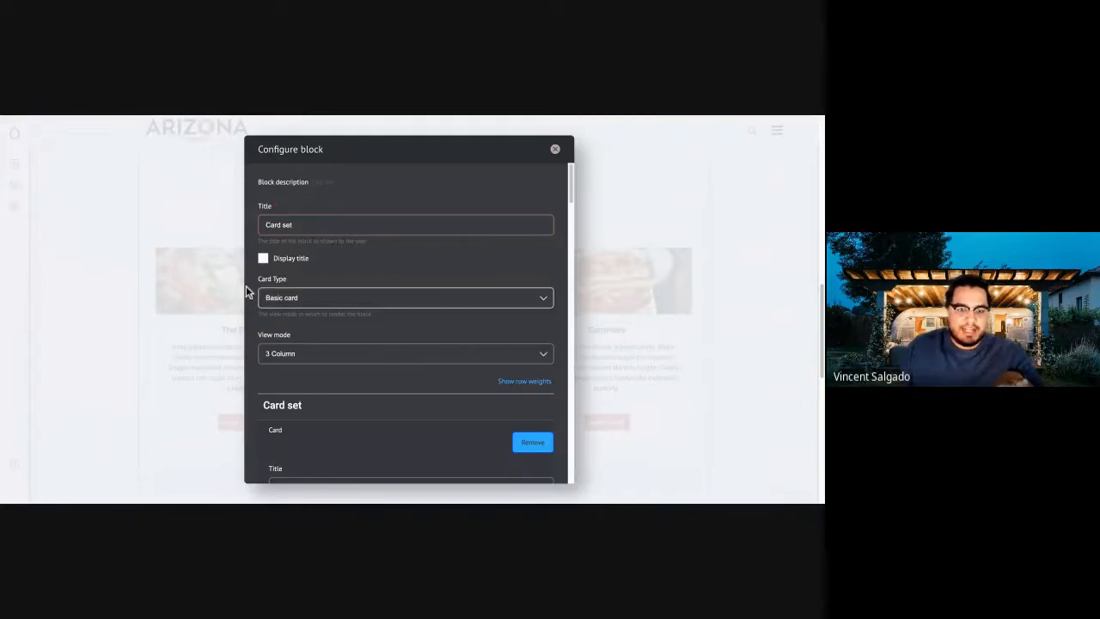
{"action": "left_click", "coordinate": [249, 292]}
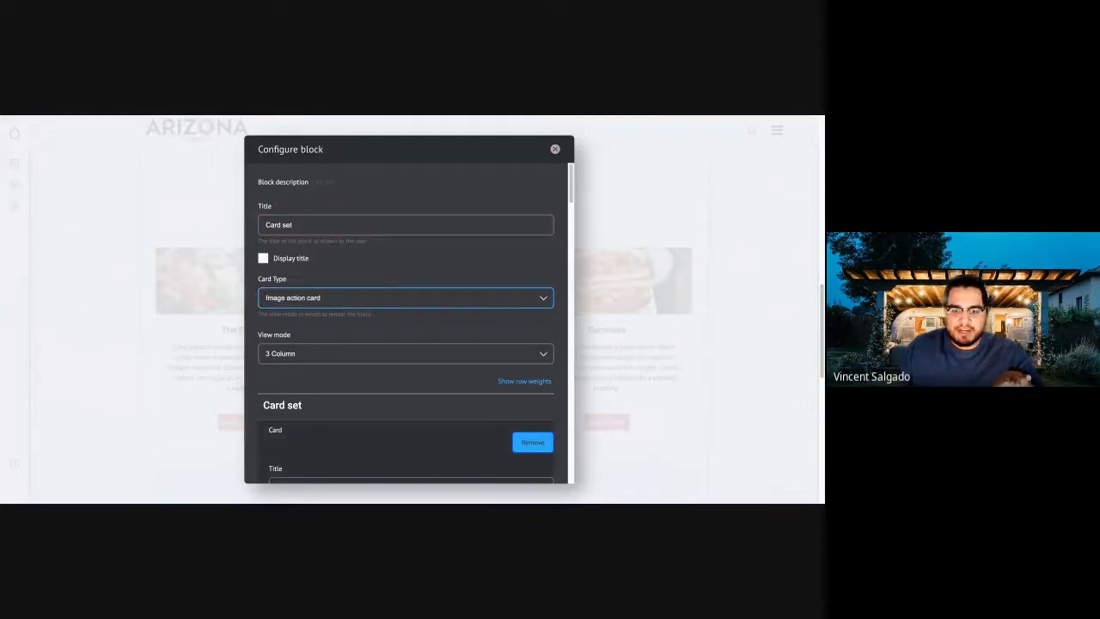
{"action": "scroll", "coordinate": [410, 322], "scroll_direction": "down", "scroll_amount": 10}
{"action": "scroll", "coordinate": [405, 318], "scroll_direction": "down", "scroll_amount": 10}
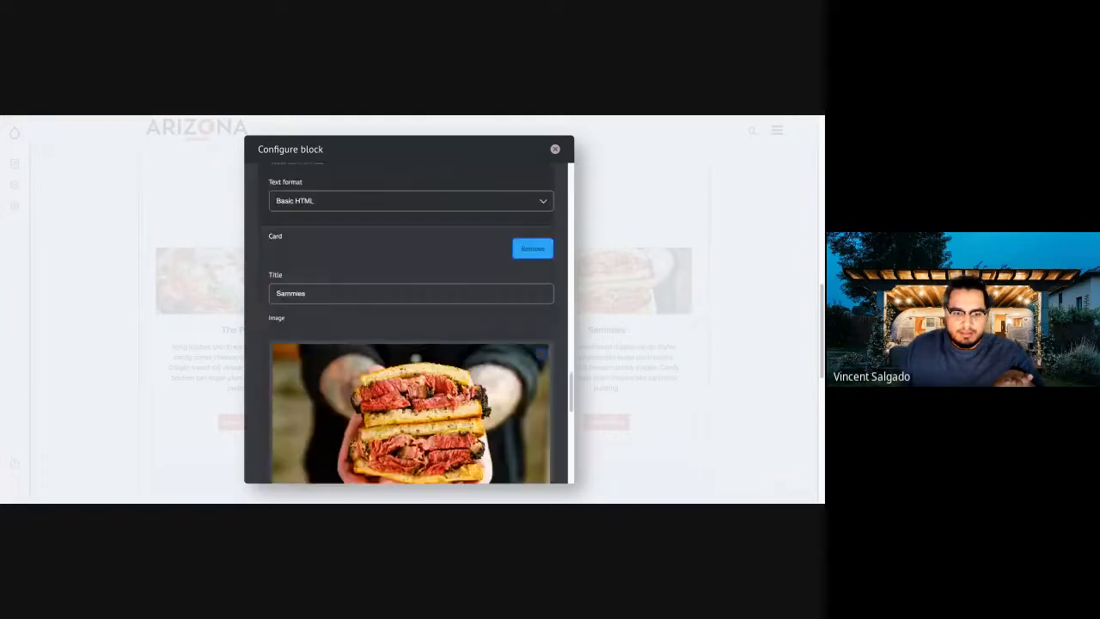
{"action": "left_click", "coordinate": [405, 462]}
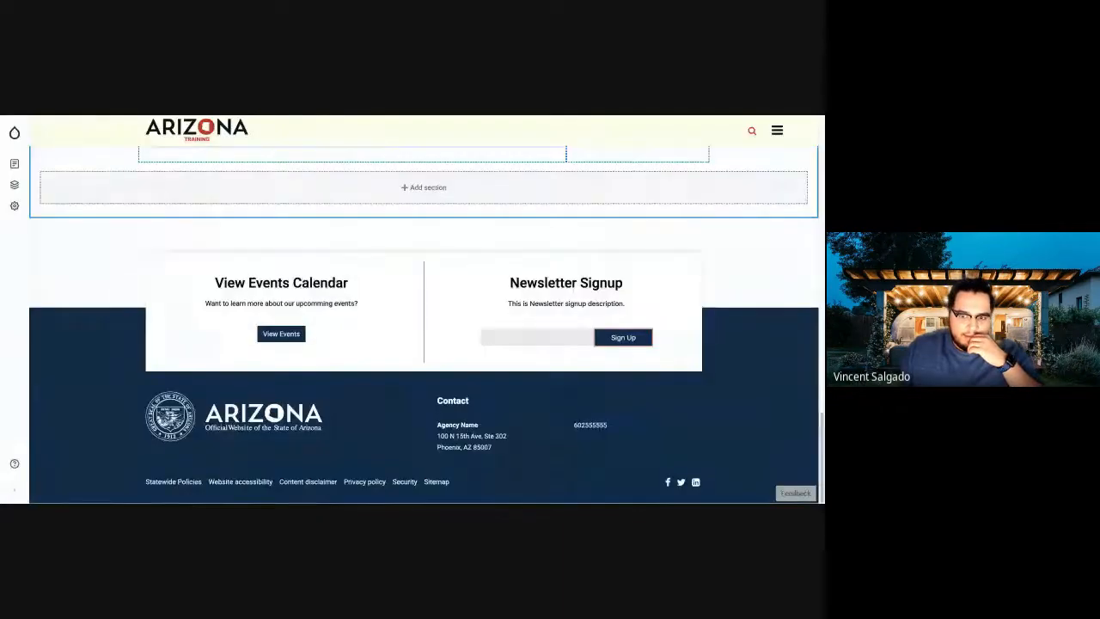
Step: Reconfigure the card set block with the Basic card type and the 2 Column view mode, and update it
{"action": "scroll", "coordinate": [481, 325], "scroll_direction": "up", "scroll_amount": 6}
{"action": "scroll", "coordinate": [424, 325], "scroll_direction": "up", "scroll_amount": 3}
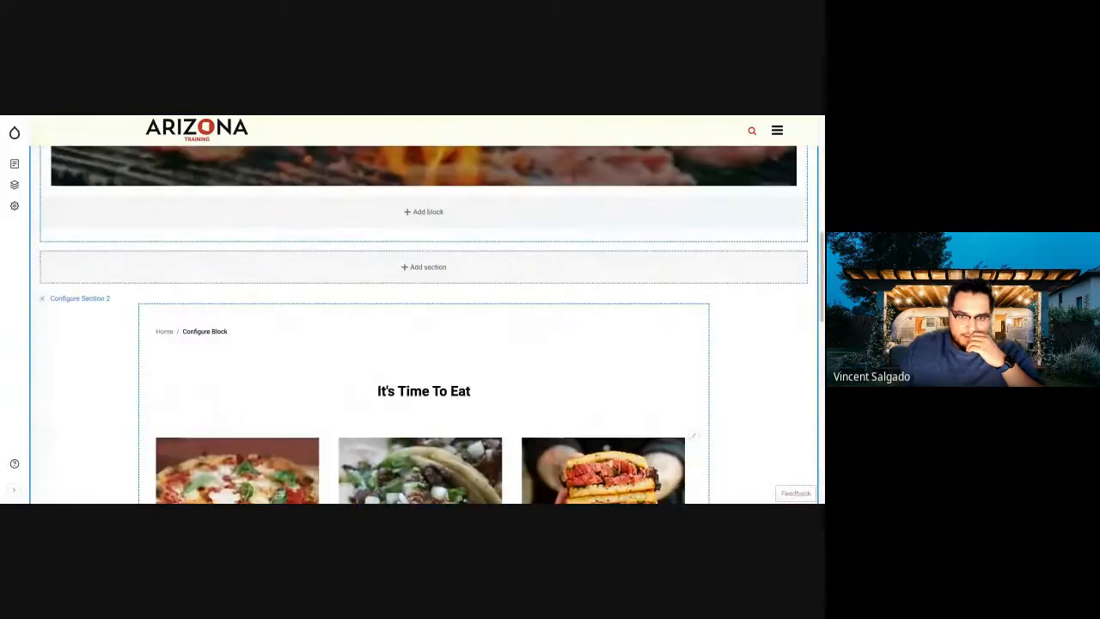
{"action": "scroll", "coordinate": [423, 325], "scroll_direction": "down", "scroll_amount": 4}
{"action": "scroll", "coordinate": [422, 325], "scroll_direction": "up", "scroll_amount": 1}
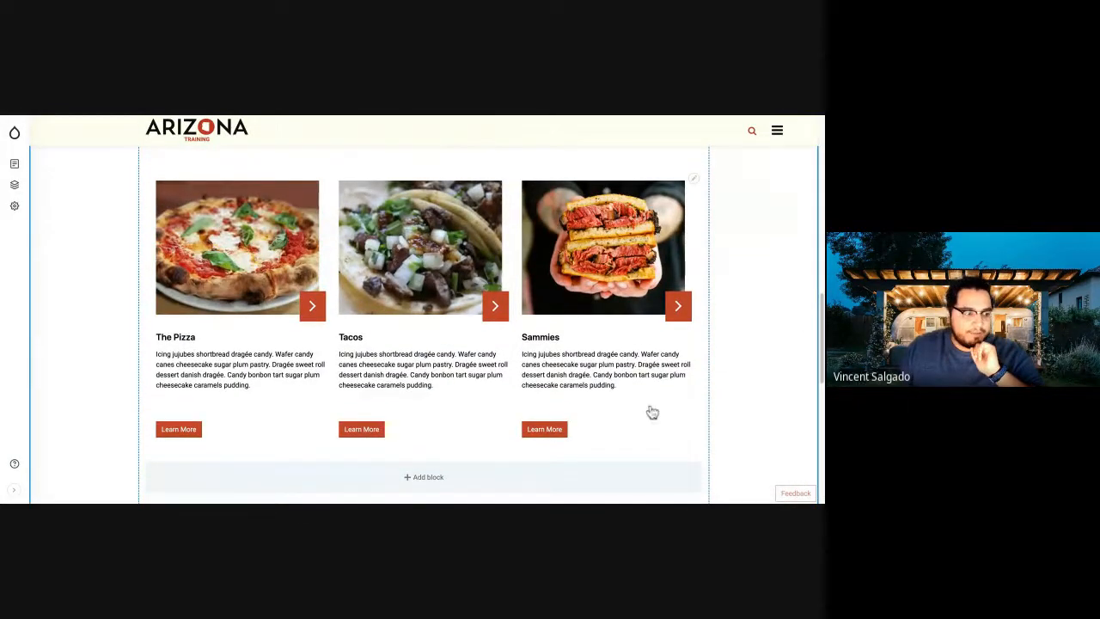
{"action": "scroll", "coordinate": [708, 392], "scroll_direction": "up", "scroll_amount": 2}
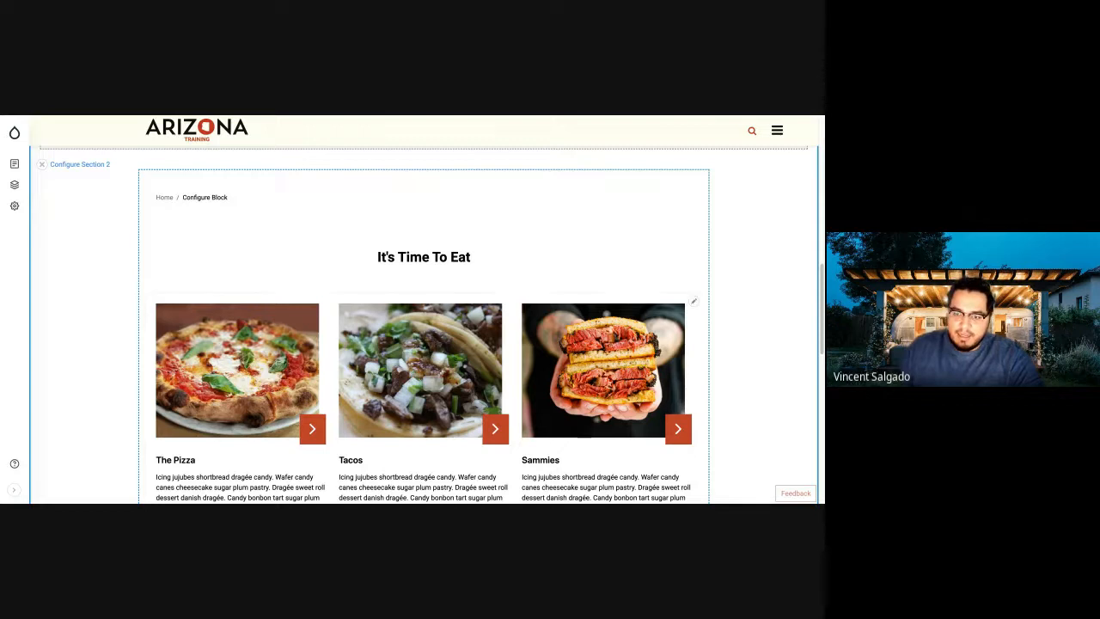
{"action": "left_click", "coordinate": [693, 301]}
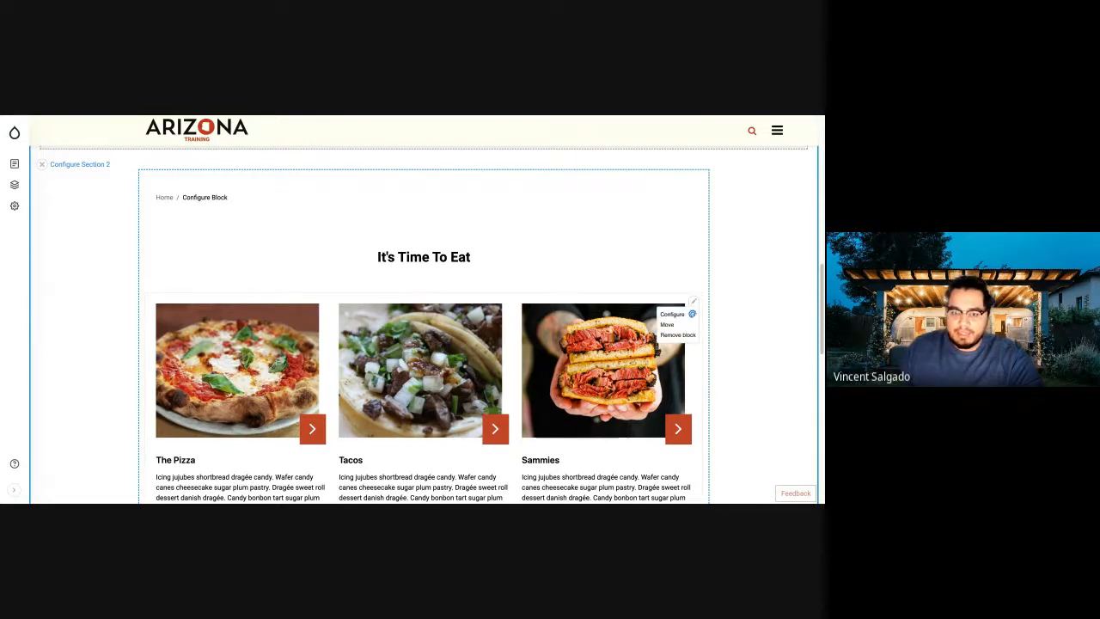
{"action": "left_click", "coordinate": [672, 314]}
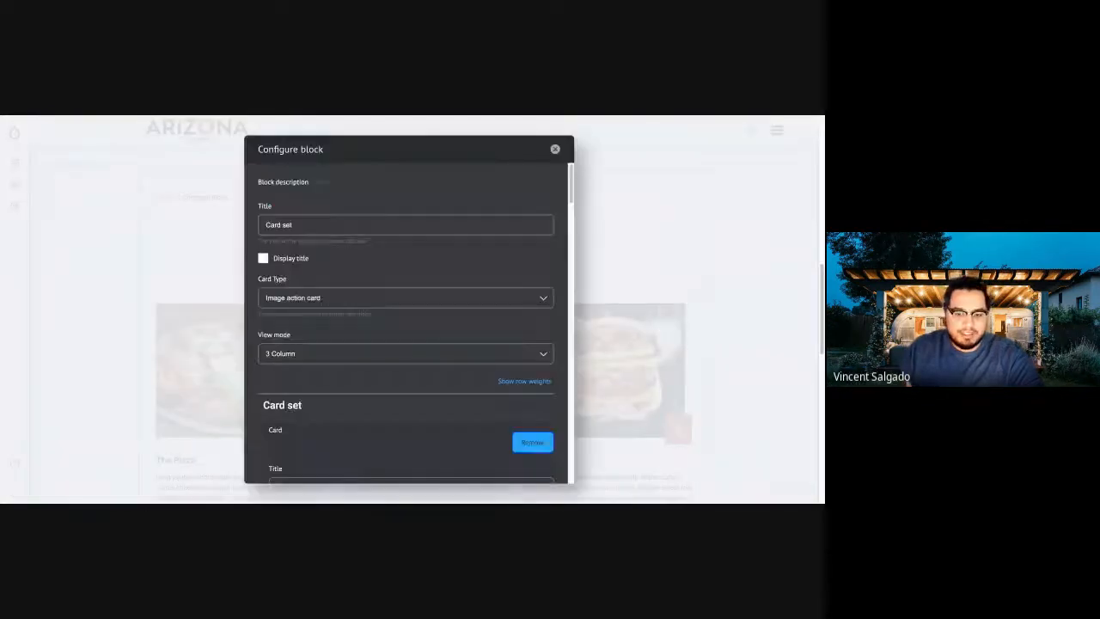
{"action": "left_click", "coordinate": [539, 354]}
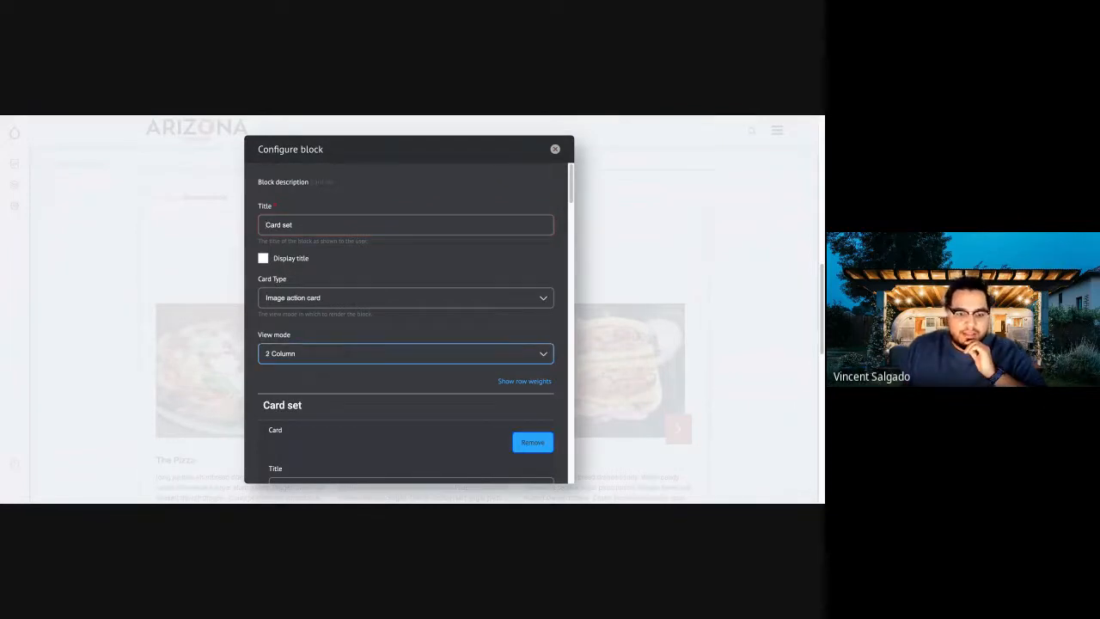
{"action": "key", "text": "Up"}
{"action": "scroll", "coordinate": [165, 465], "scroll_direction": "down", "scroll_amount": 10}
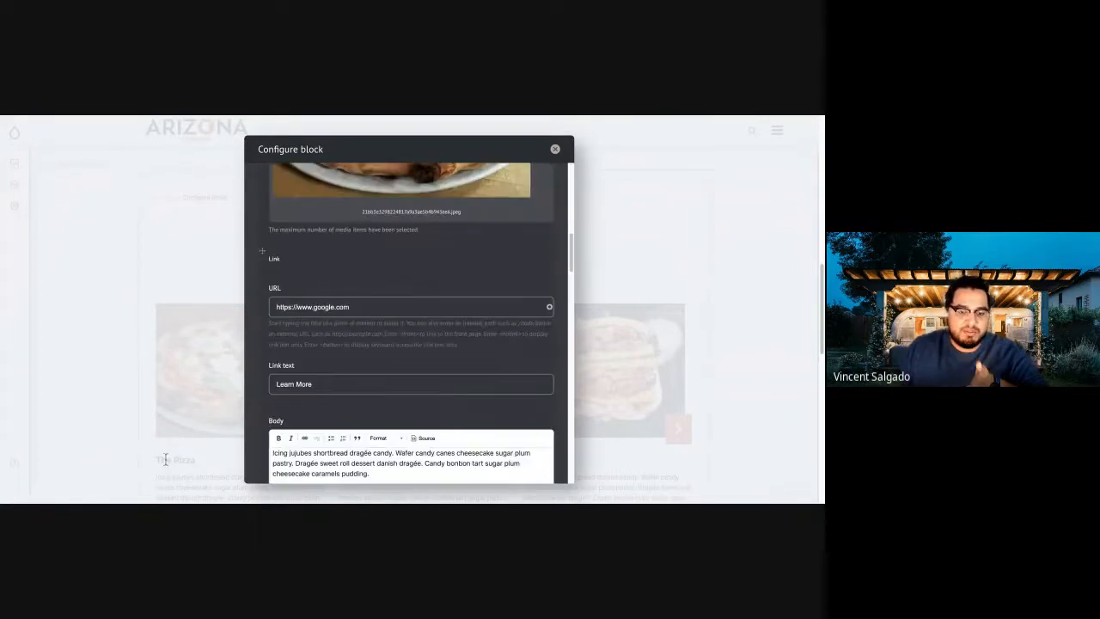
{"action": "scroll", "coordinate": [163, 451], "scroll_direction": "up", "scroll_amount": 10}
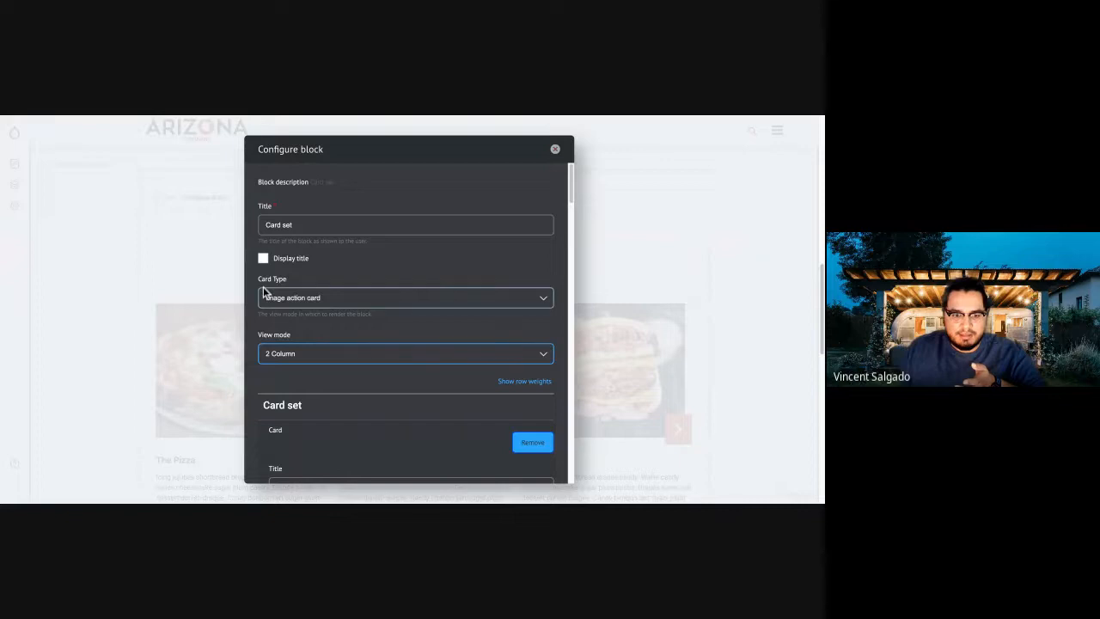
{"action": "scroll", "coordinate": [110, 437], "scroll_direction": "down", "scroll_amount": 10}
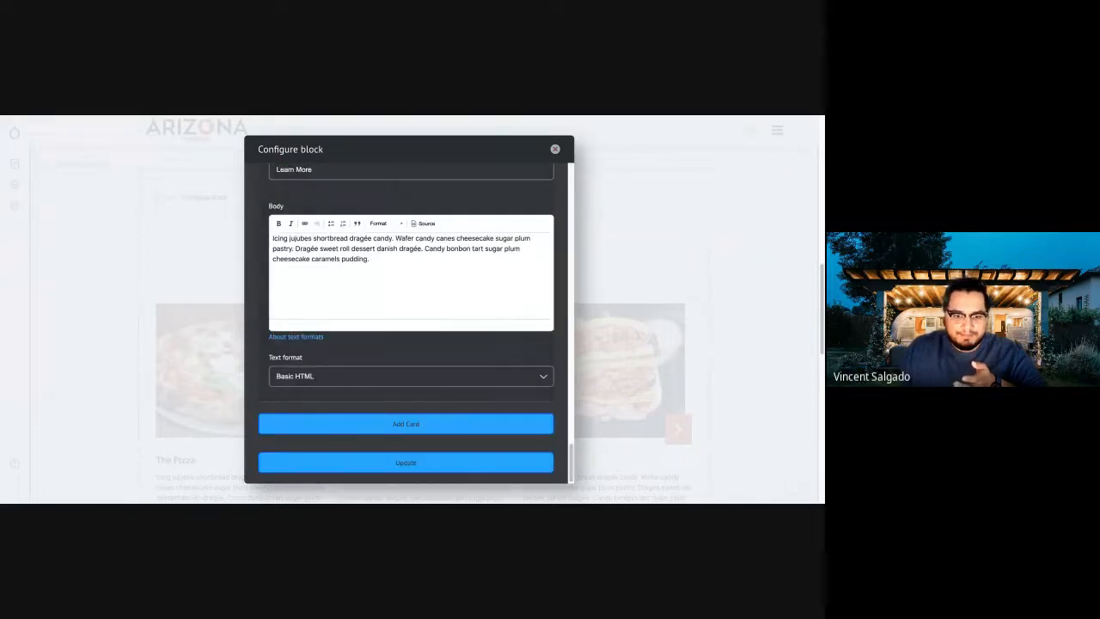
{"action": "left_click", "coordinate": [405, 462]}
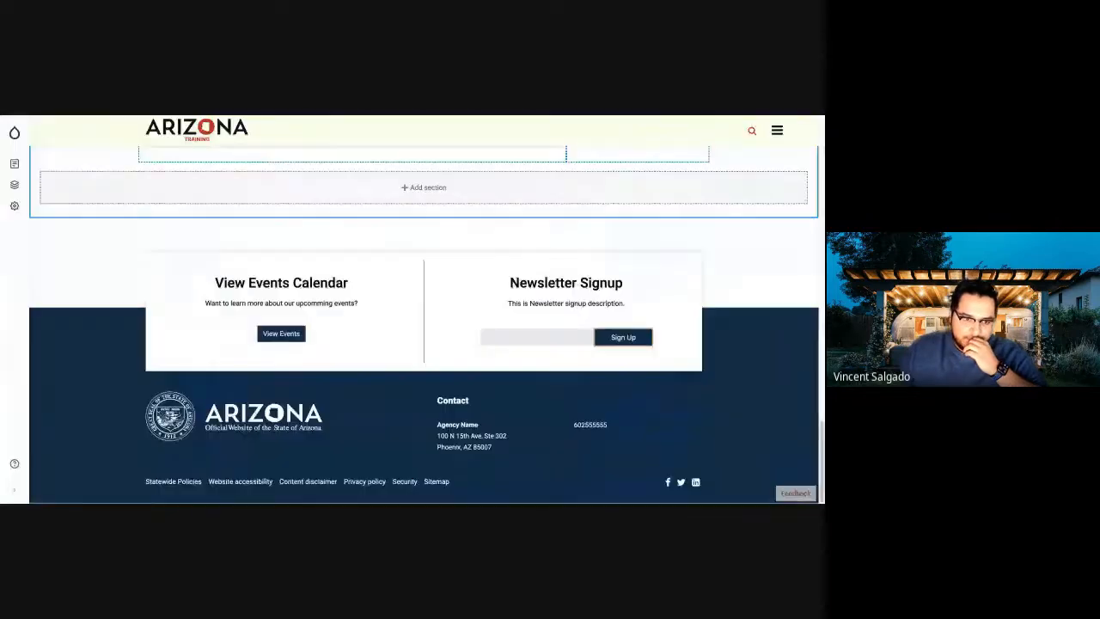
Step: Review the card set's two-column arrangement below the "It's Time To Eat" heading
{"action": "scroll", "coordinate": [758, 314], "scroll_direction": "up", "scroll_amount": 10}
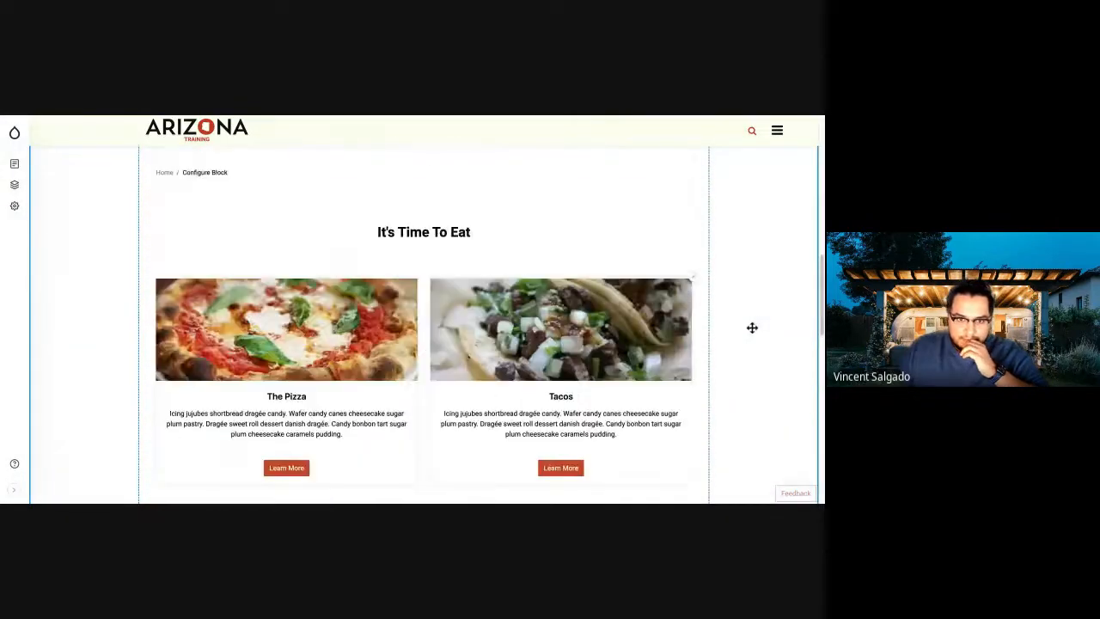
{"action": "scroll", "coordinate": [751, 327], "scroll_direction": "down", "scroll_amount": 3}
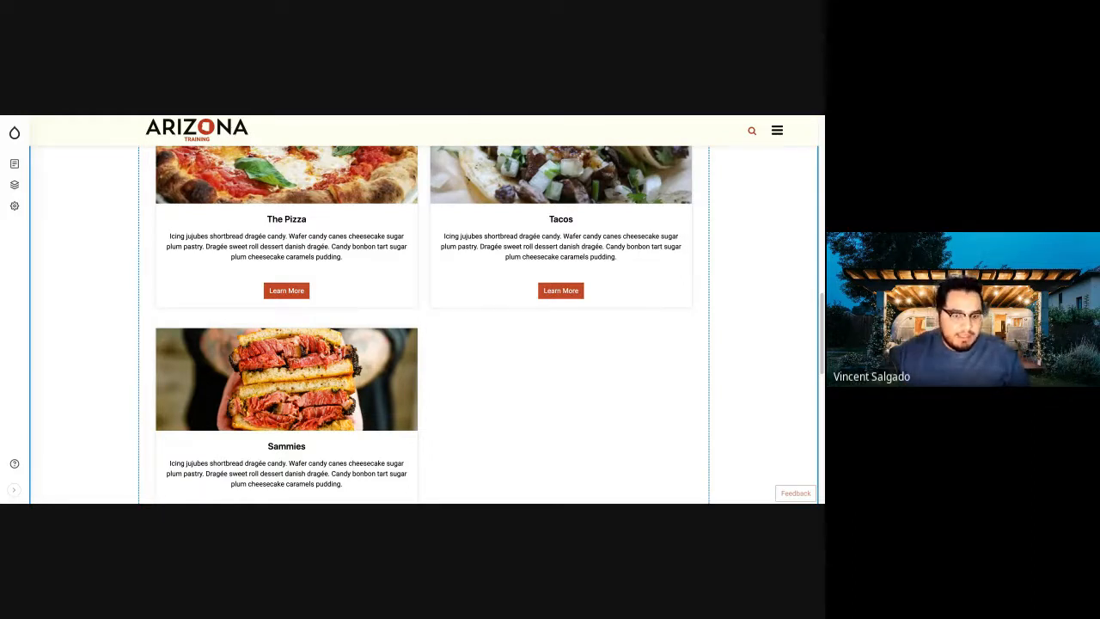
{"action": "scroll", "coordinate": [503, 464], "scroll_direction": "up", "scroll_amount": 5}
{"action": "scroll", "coordinate": [458, 436], "scroll_direction": "up", "scroll_amount": 5}
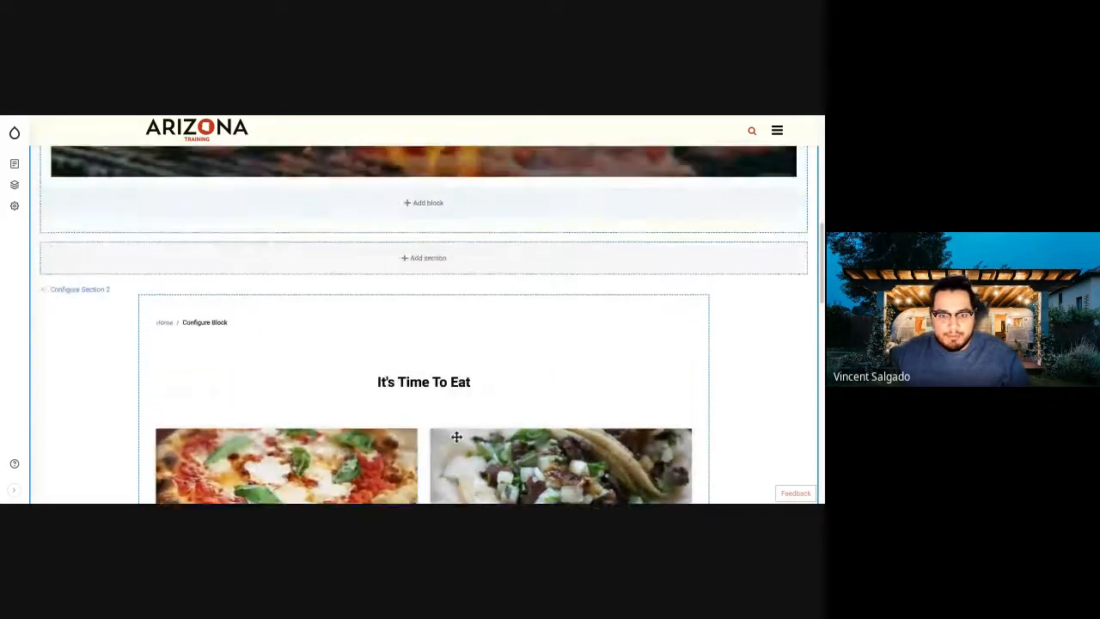
{"action": "scroll", "coordinate": [456, 438], "scroll_direction": "down", "scroll_amount": 10}
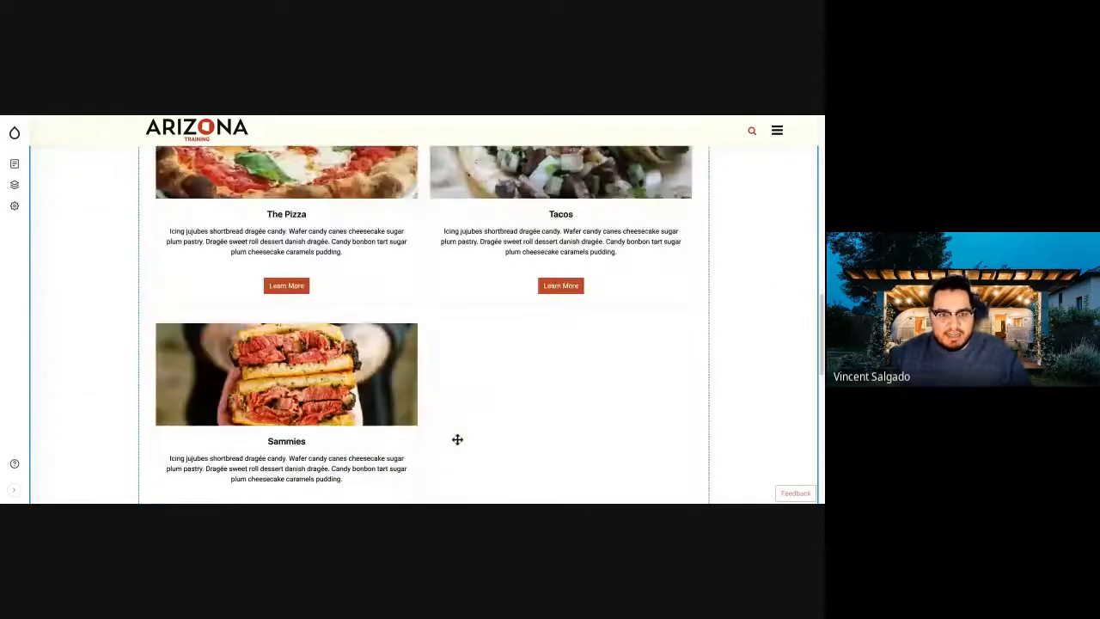
{"action": "scroll", "coordinate": [771, 300], "scroll_direction": "up", "scroll_amount": 8}
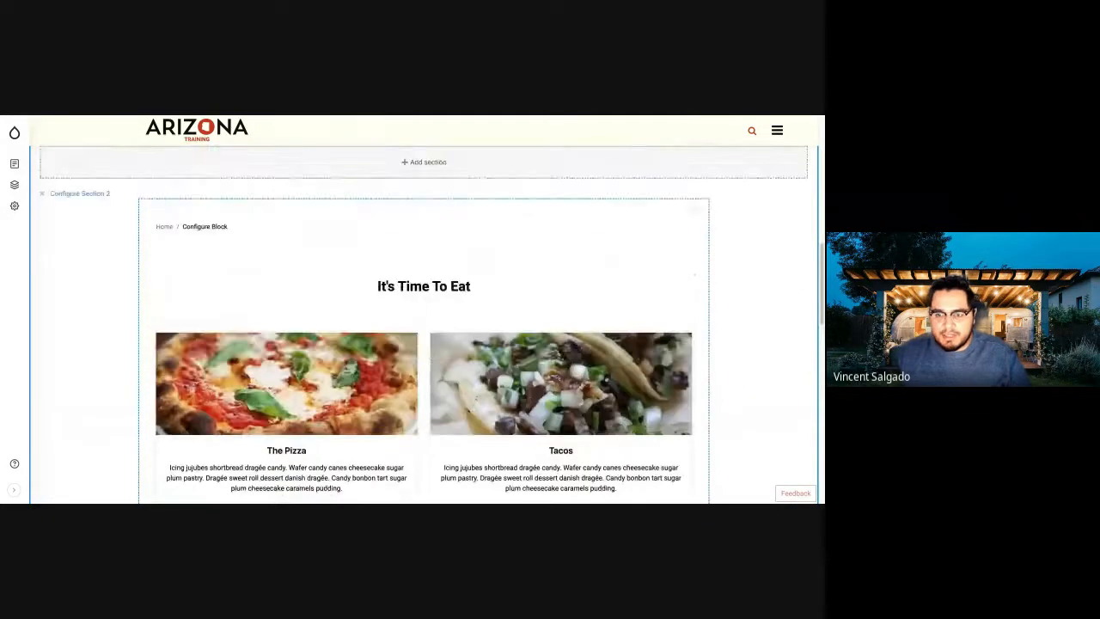
Step: Reconfigure the card set block with the 3 Column view mode and update it
{"action": "left_click", "coordinate": [694, 330]}
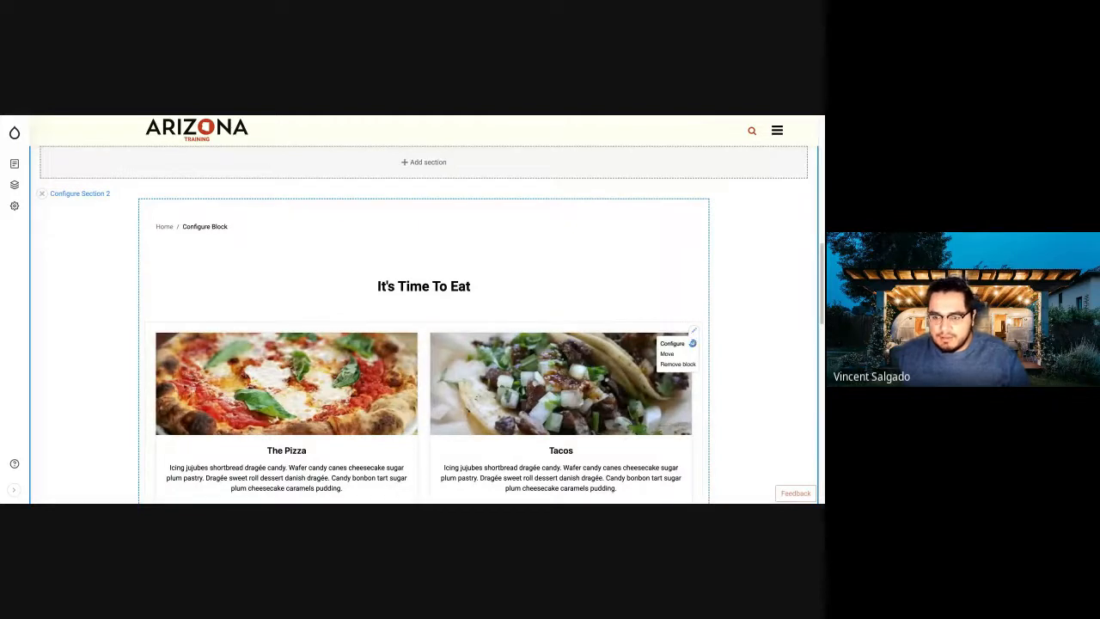
{"action": "left_click", "coordinate": [673, 343]}
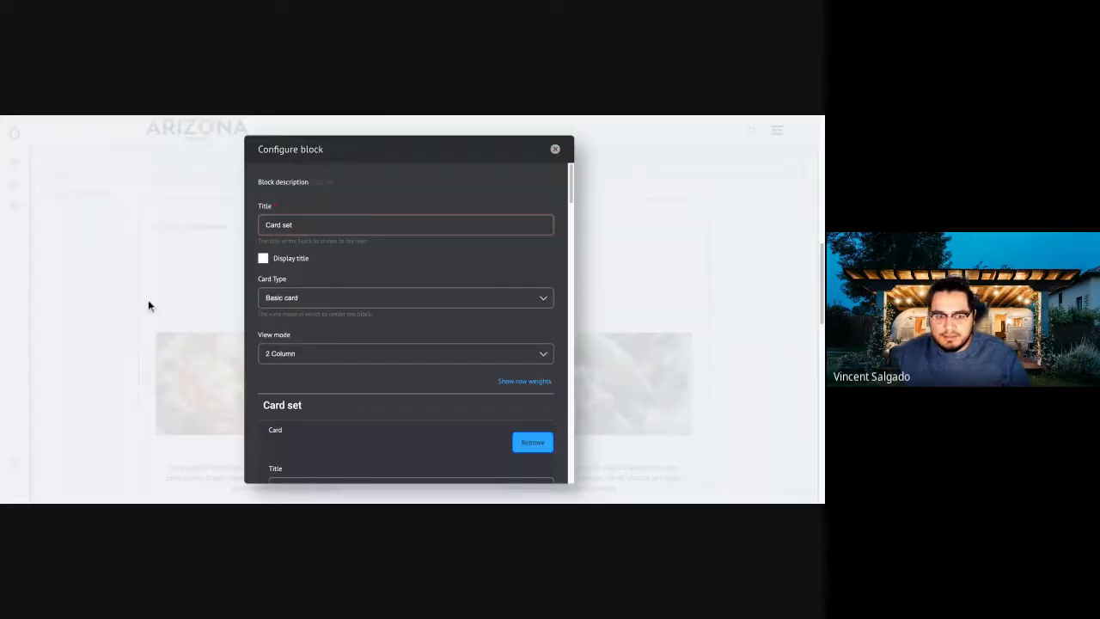
{"action": "key", "text": "Tab"}
{"action": "key", "text": "Tab"}
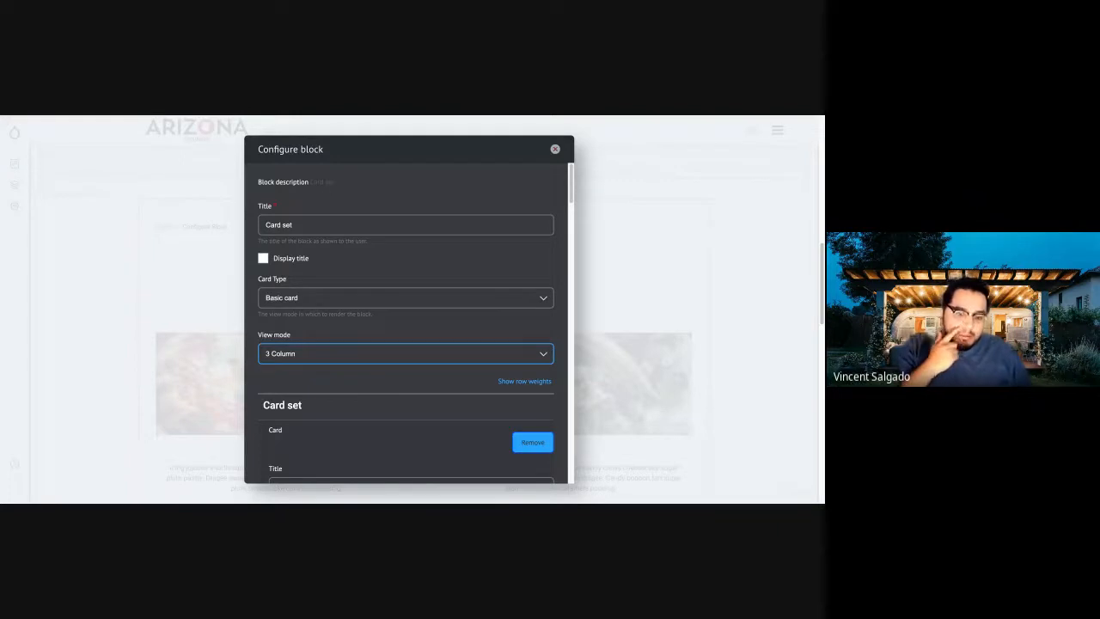
{"action": "scroll", "coordinate": [408, 317], "scroll_direction": "down", "scroll_amount": 15}
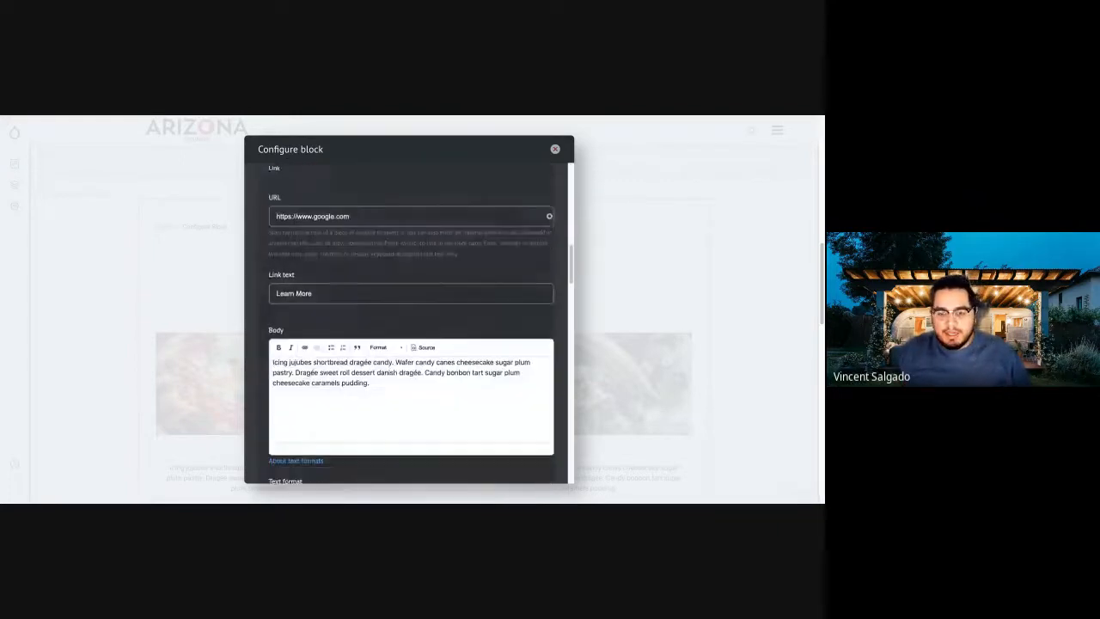
{"action": "scroll", "coordinate": [408, 323], "scroll_direction": "down", "scroll_amount": 10}
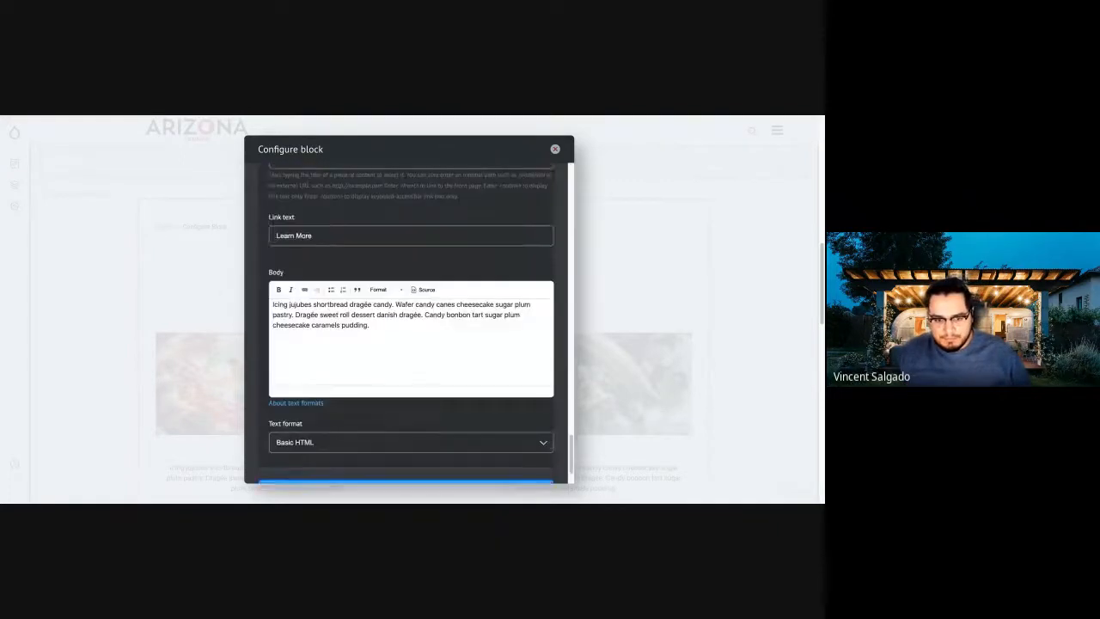
{"action": "left_click", "coordinate": [406, 462]}
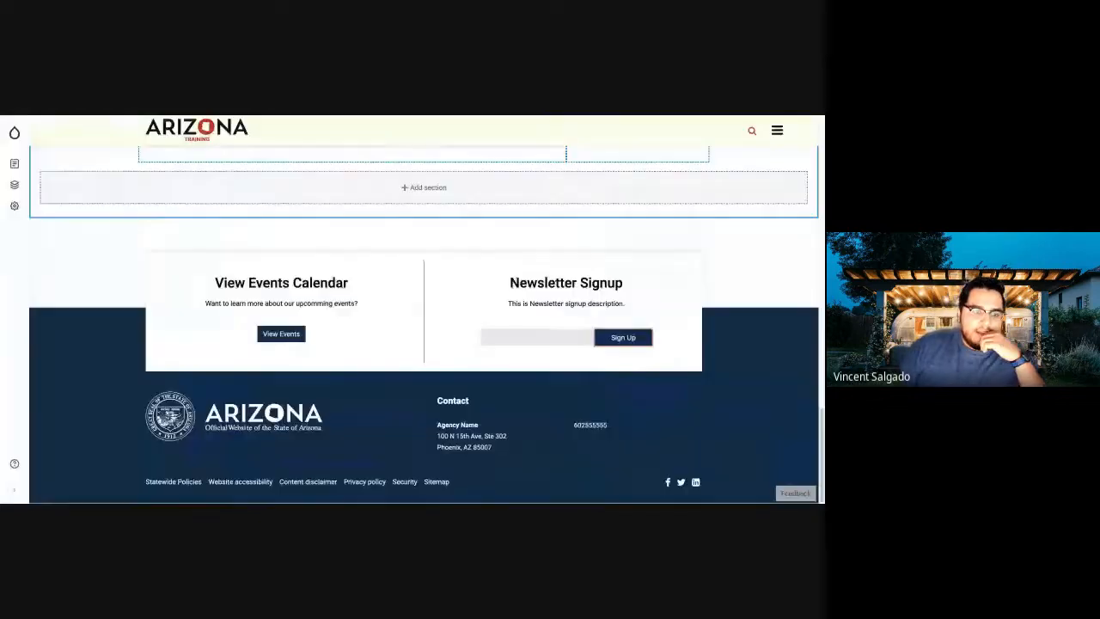
Step: Save The Food page's layout and check the published page from the slideshow down to the cards
{"action": "scroll", "coordinate": [424, 326], "scroll_direction": "up", "scroll_amount": 10}
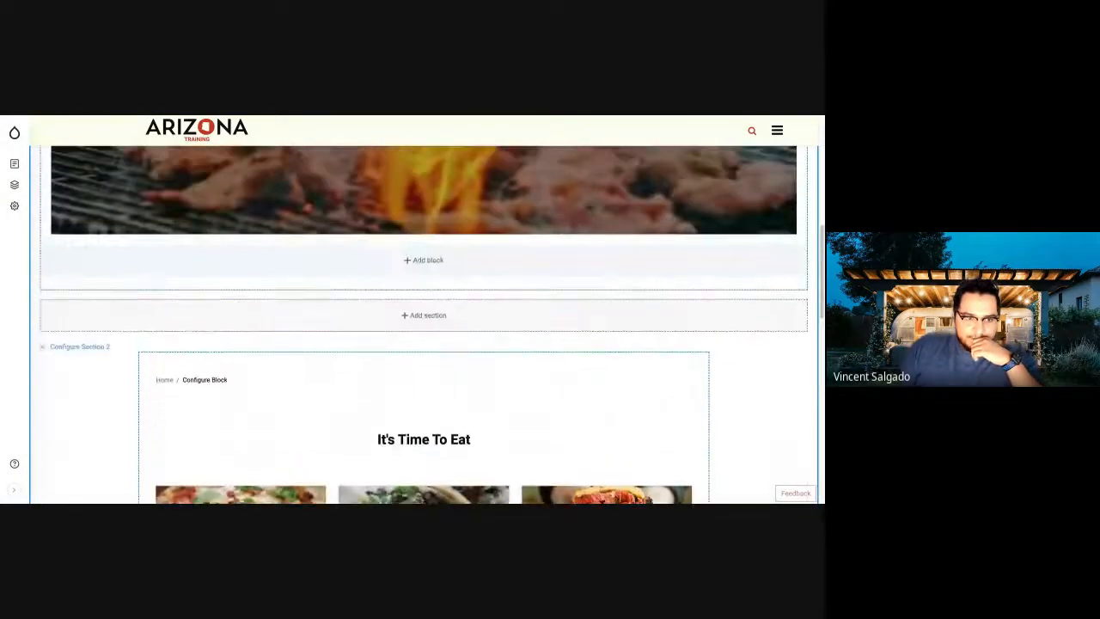
{"action": "scroll", "coordinate": [423, 326], "scroll_direction": "up", "scroll_amount": 5}
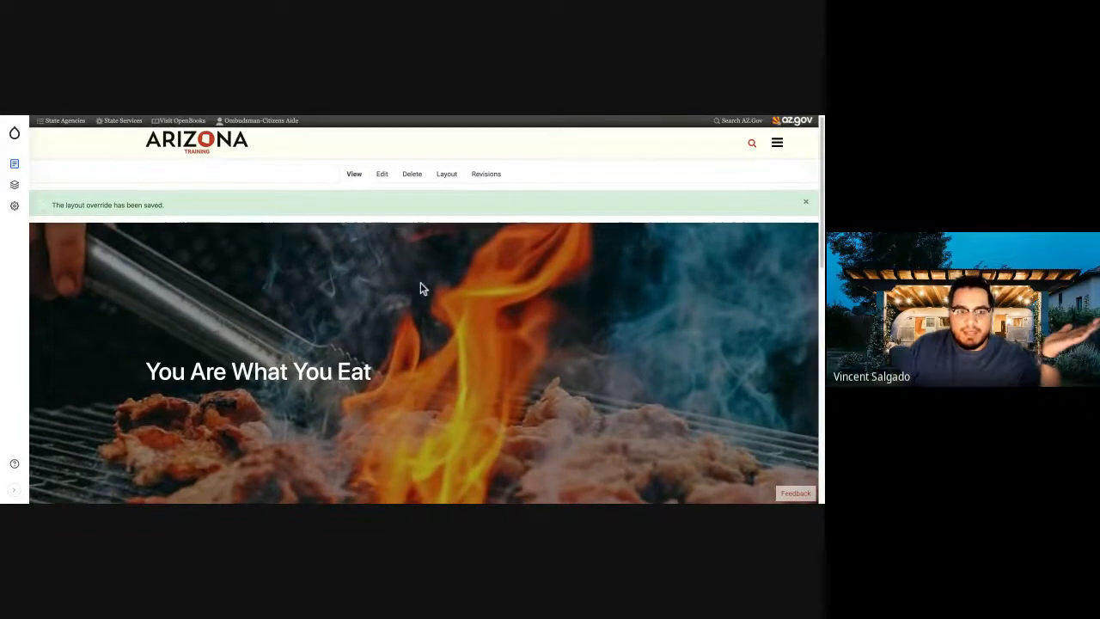
{"action": "scroll", "coordinate": [420, 288], "scroll_direction": "down", "scroll_amount": 4}
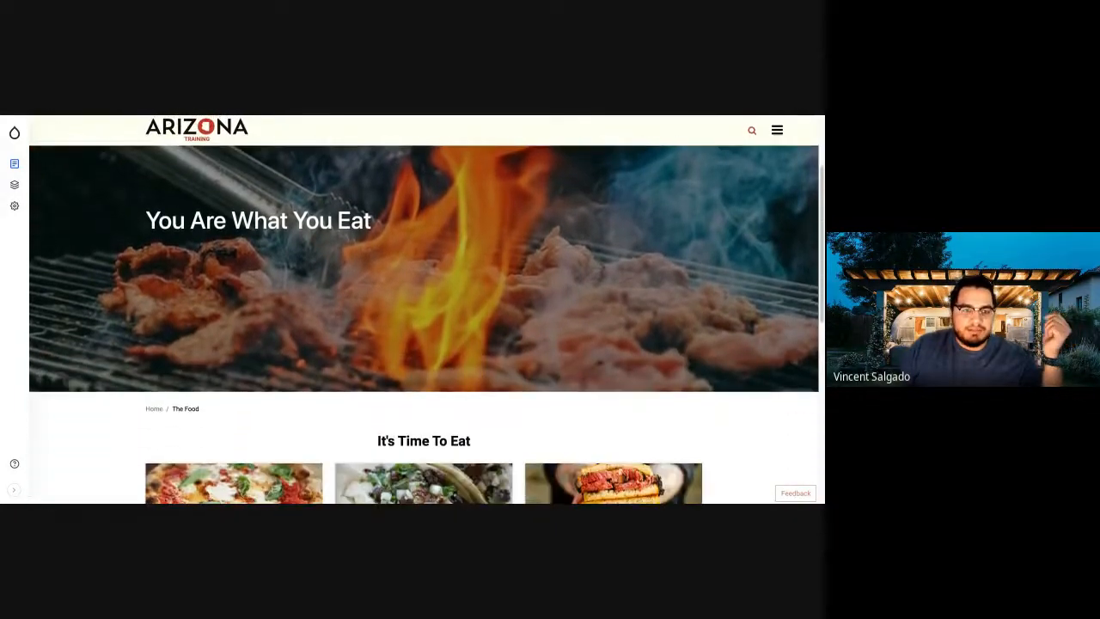
{"action": "scroll", "coordinate": [424, 309], "scroll_direction": "down", "scroll_amount": 4}
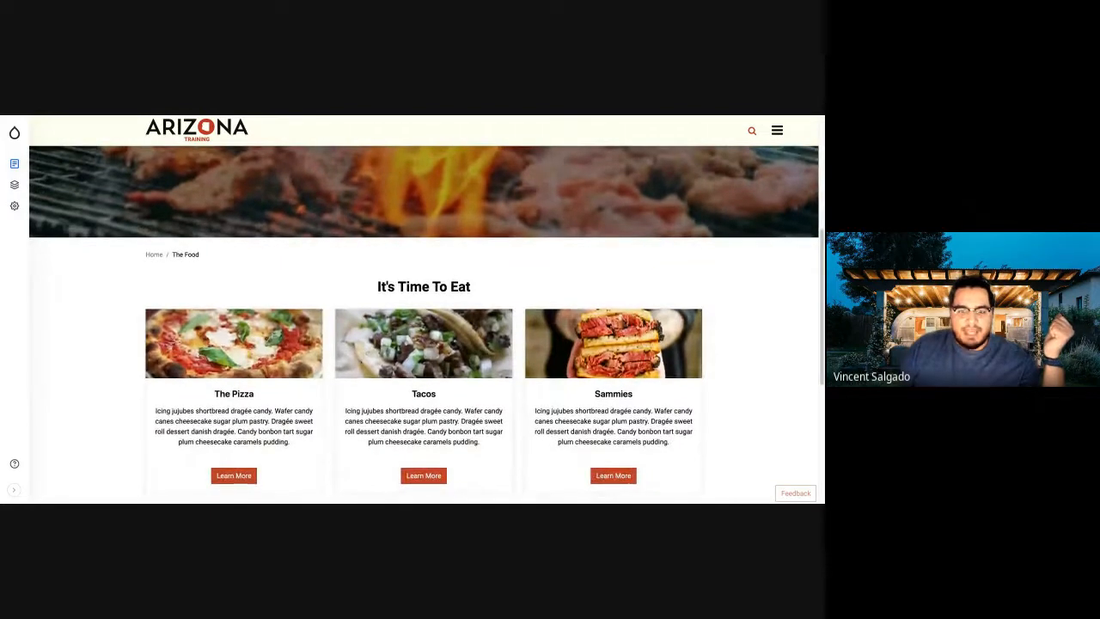
{"action": "scroll", "coordinate": [424, 486], "scroll_direction": "down", "scroll_amount": 2}
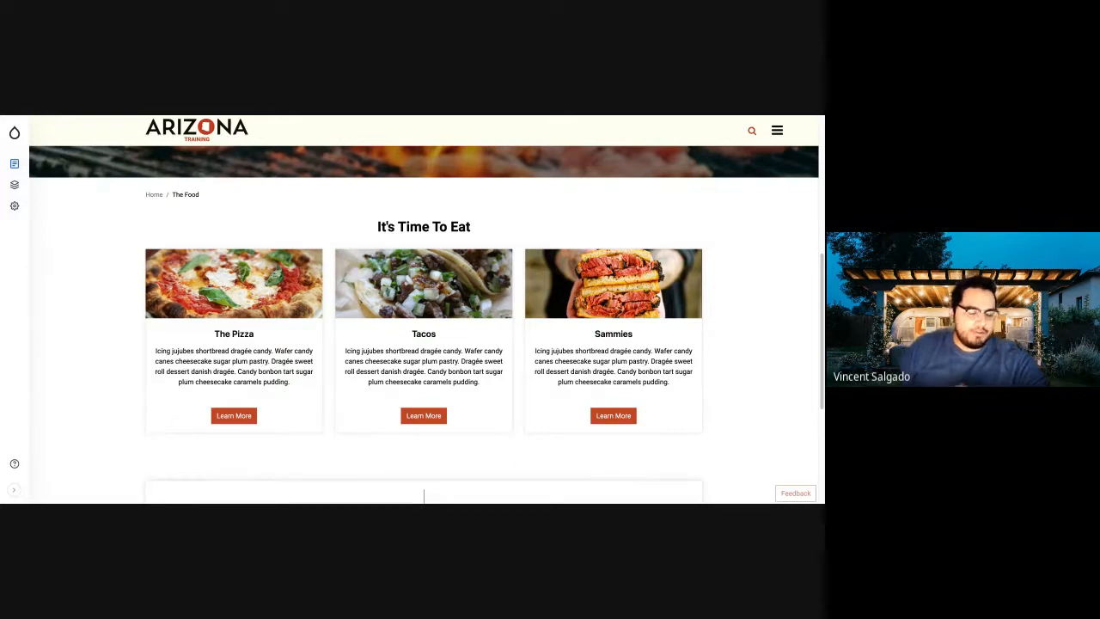
Step: Edit the site's Main navigation menu to disable the Meetings and Events links, and save the menu
{"action": "left_click", "coordinate": [776, 131]}
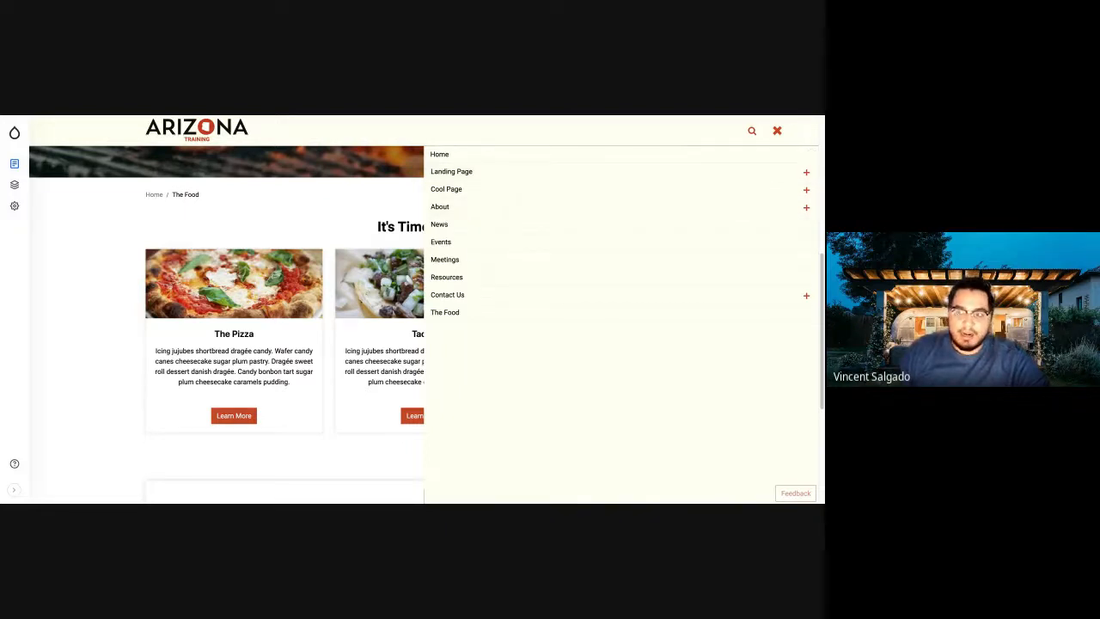
{"action": "left_click", "coordinate": [776, 131]}
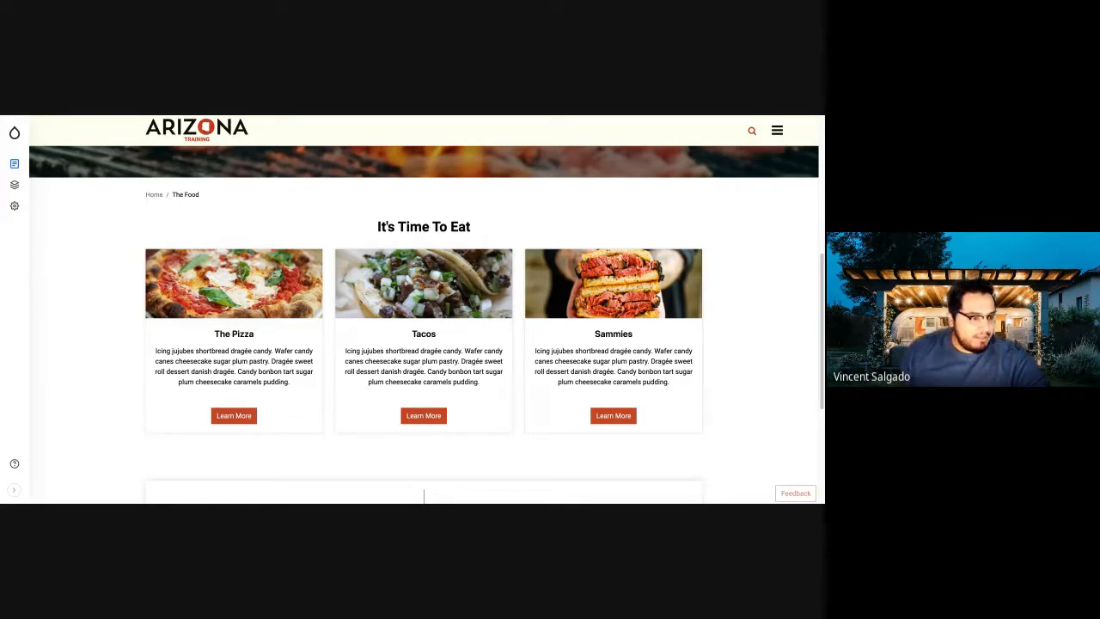
{"action": "left_click", "coordinate": [777, 131]}
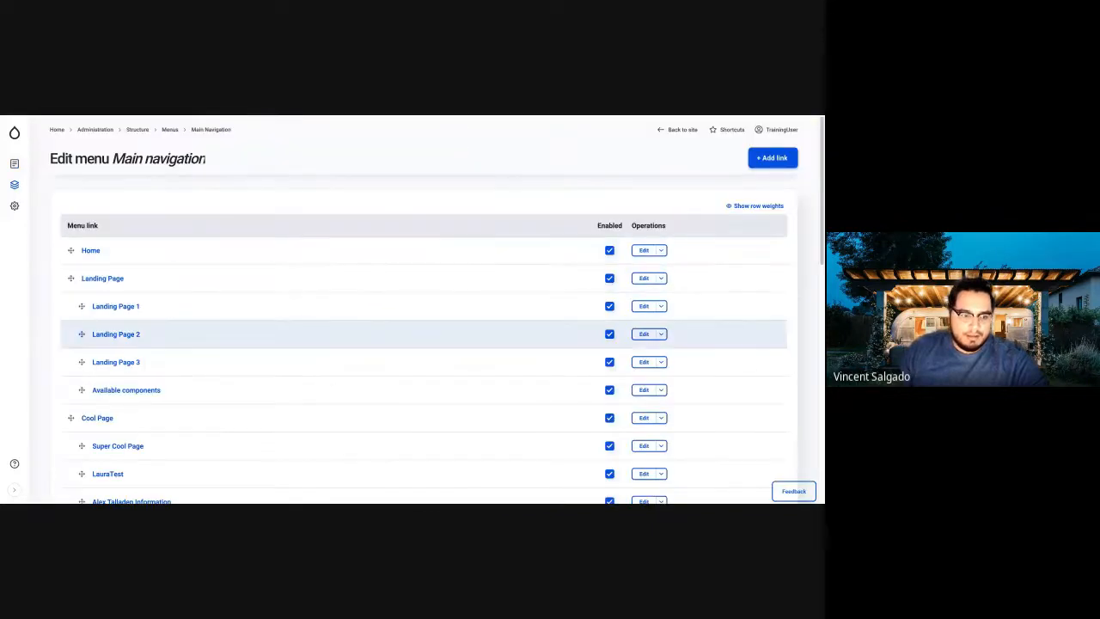
{"action": "scroll", "coordinate": [421, 335], "scroll_direction": "down", "scroll_amount": 5}
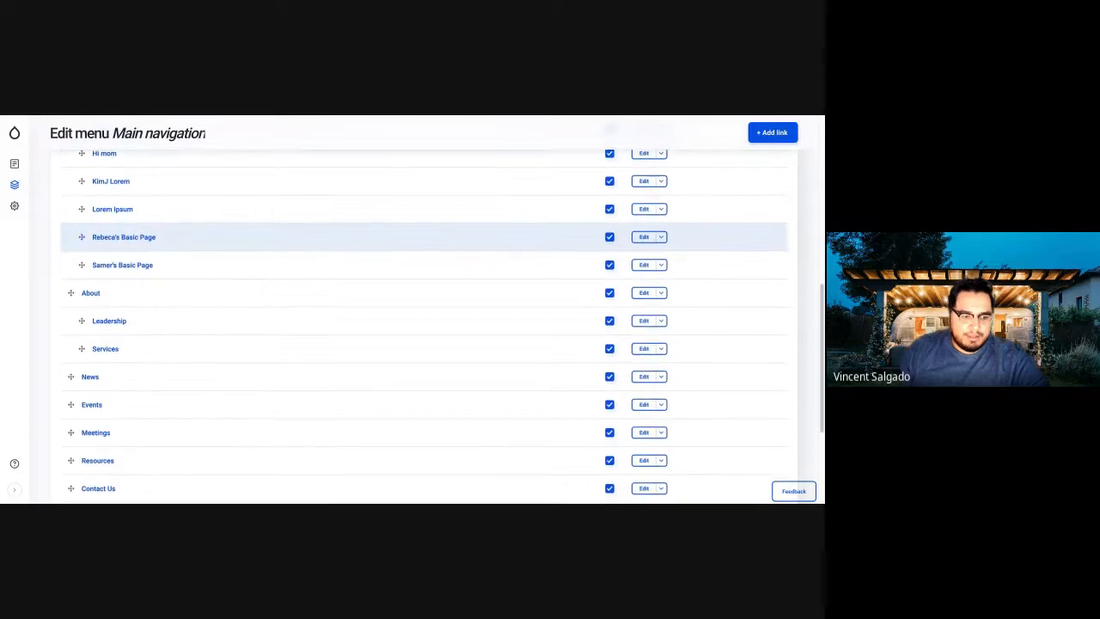
{"action": "scroll", "coordinate": [421, 326], "scroll_direction": "down", "scroll_amount": 1}
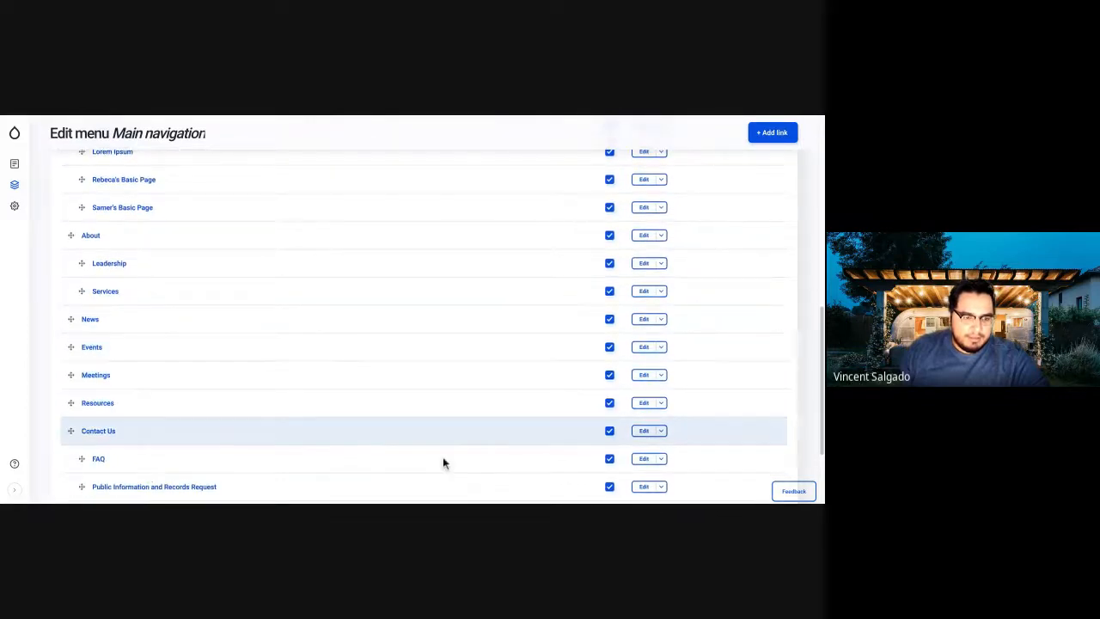
{"action": "left_click", "coordinate": [609, 375]}
{"action": "left_click", "coordinate": [609, 347]}
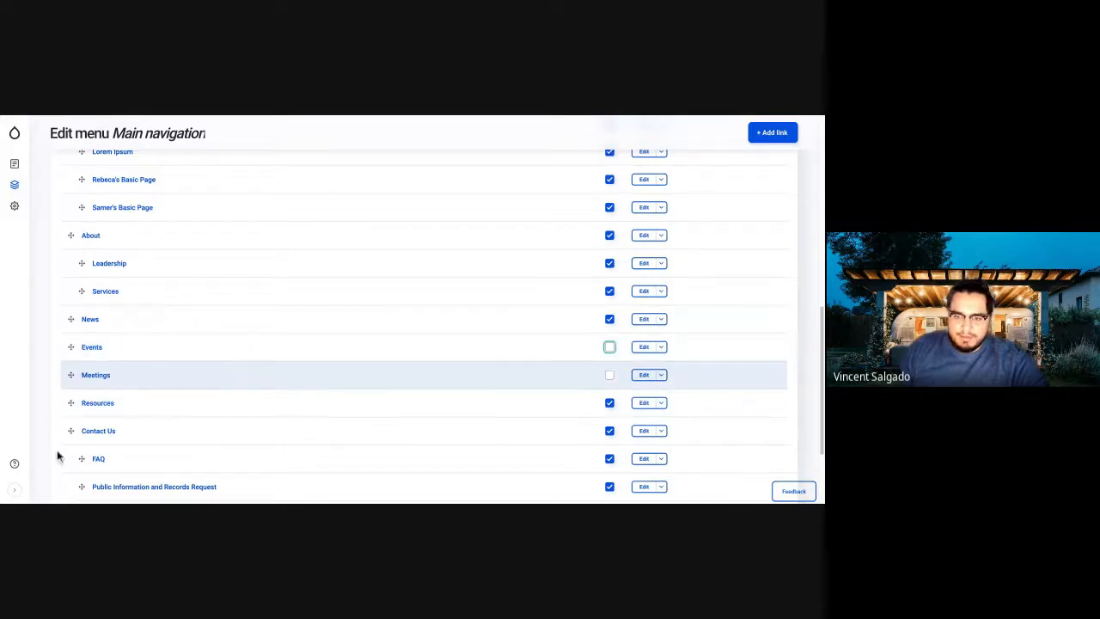
{"action": "scroll", "coordinate": [61, 456], "scroll_direction": "down", "scroll_amount": 2}
{"action": "left_click", "coordinate": [78, 434]}
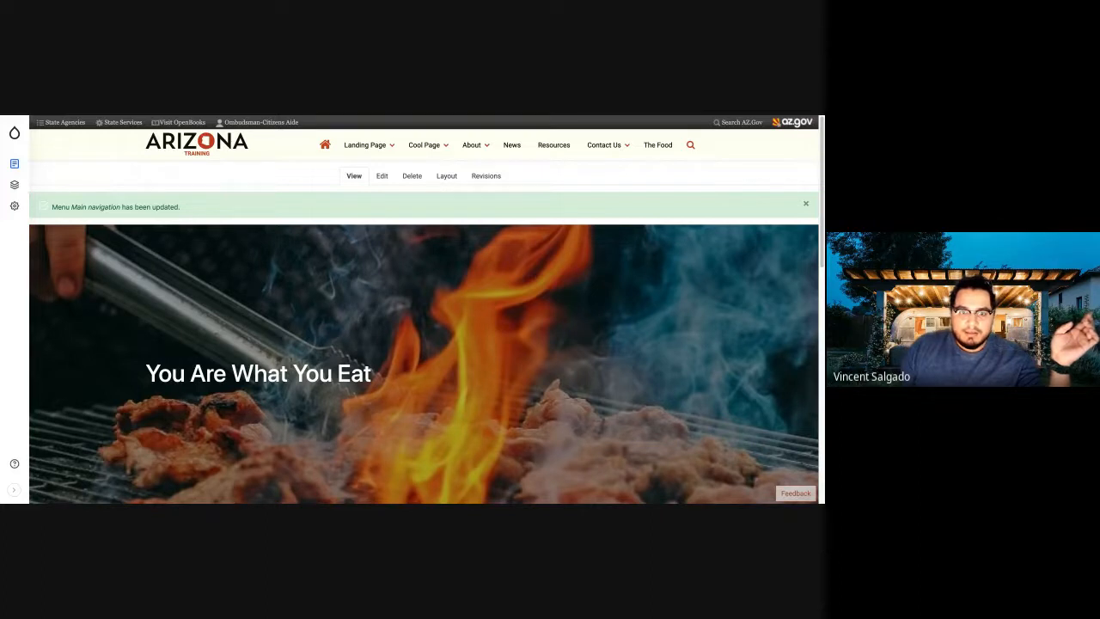
Step: Switch to the Agency Platform II slides and advance to the "Task 3: Let's Taco About It" instructions
{"action": "key", "text": "ctrl+Tab"}
{"action": "key", "text": "Right"}
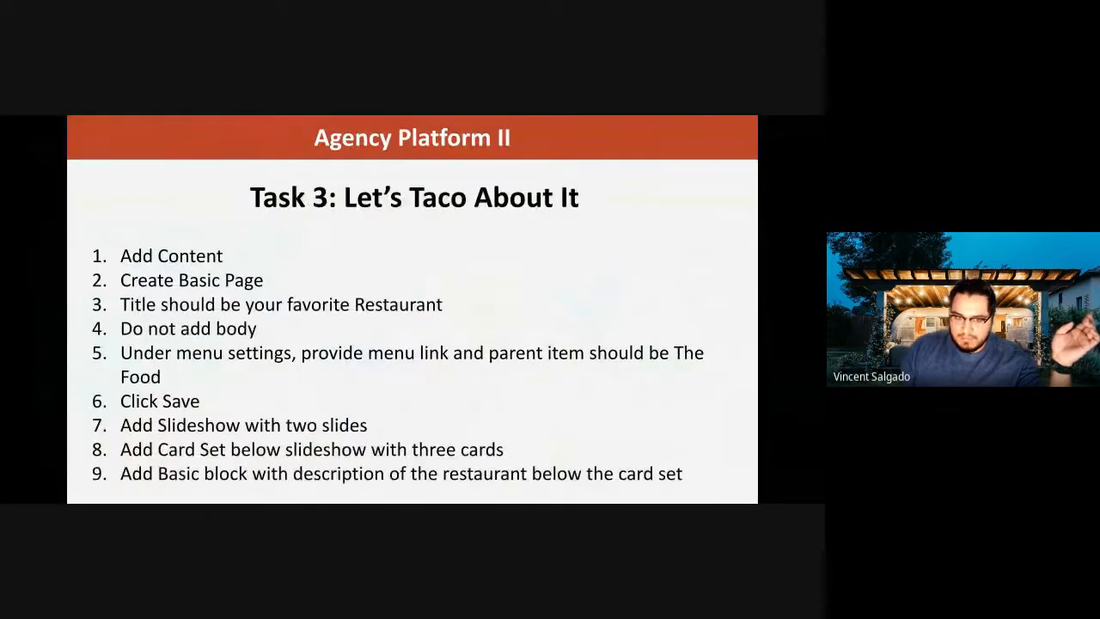